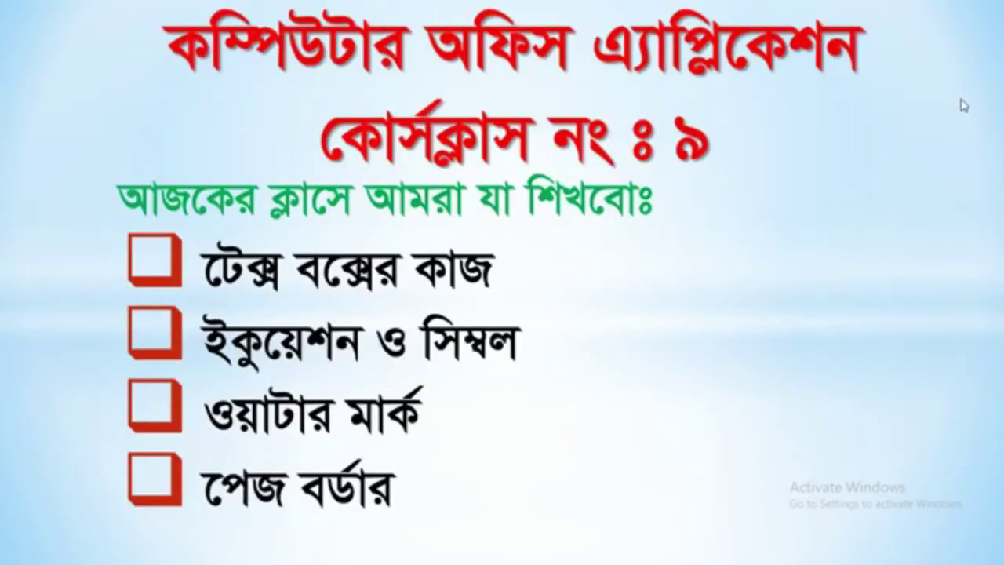
Step: Change the slide title's class number from ৯ to ১০, then run and end the slideshow
key(Escape)
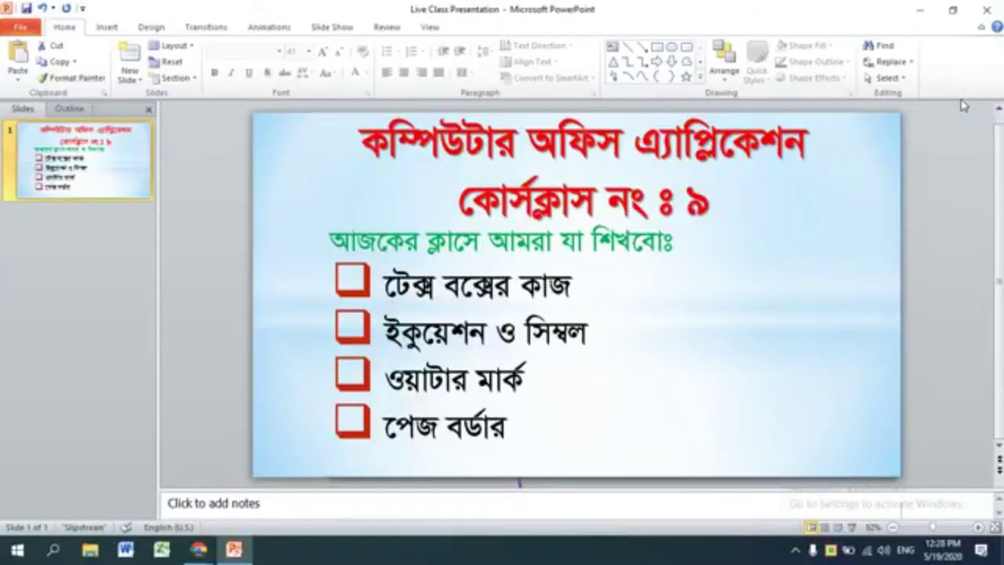
click(713, 205)
key(BackSpace)
text(10)
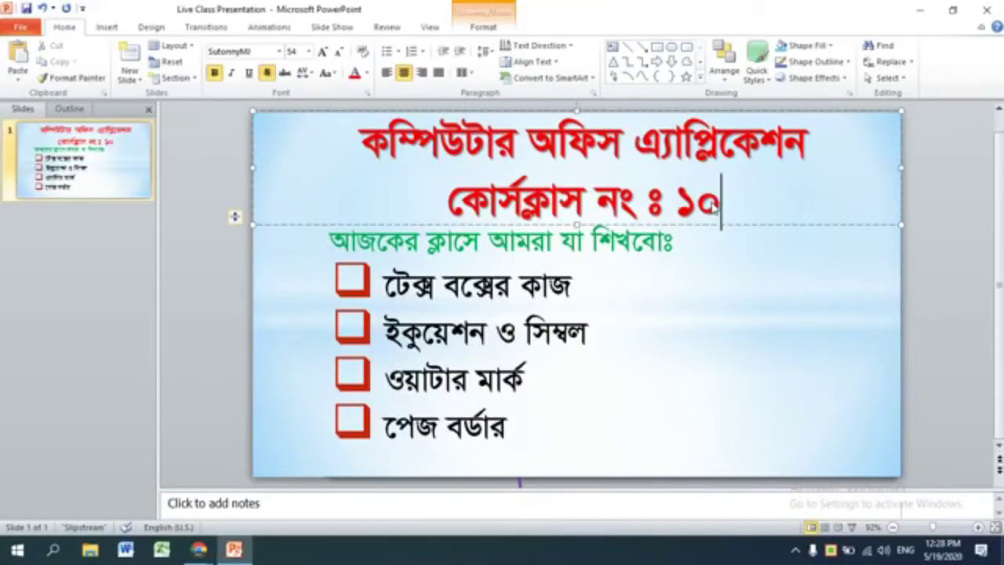
key(F5)
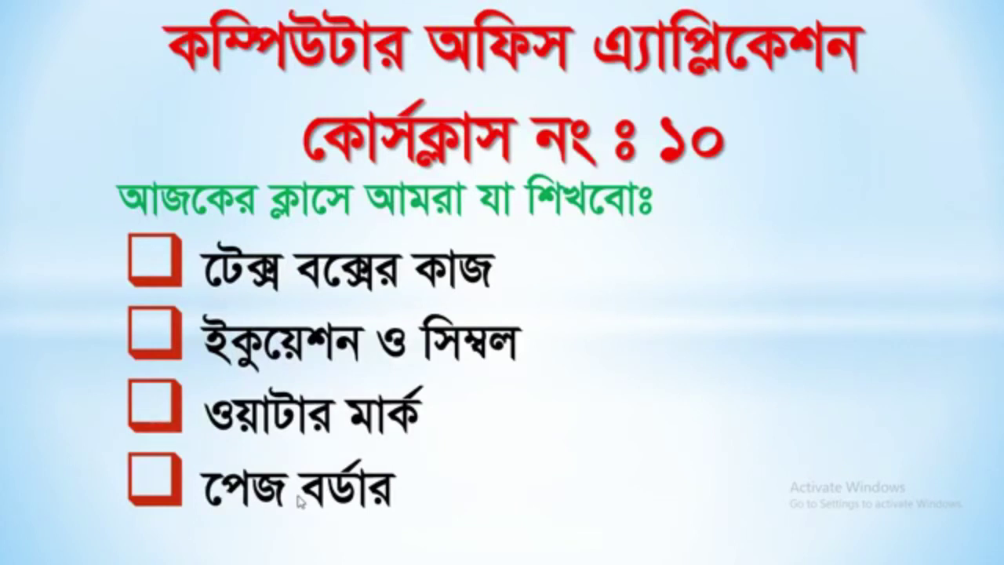
key(Escape)
Step: Minimize PowerPoint and then the Facebook Live Producer browser window
click(919, 16)
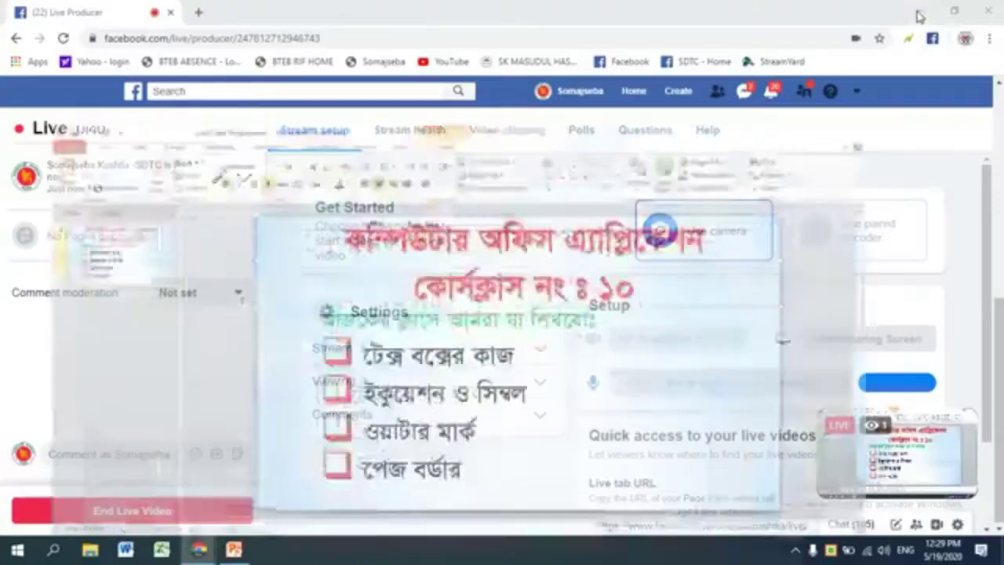
click(919, 16)
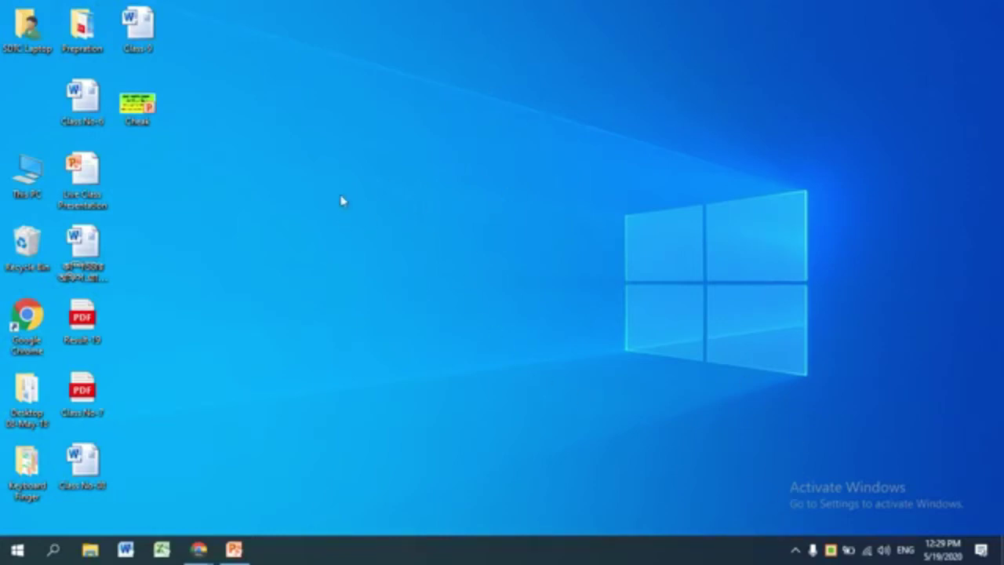
Step: Create a new Word document on the desktop named 'Class No-10' and open it
right_click(298, 128)
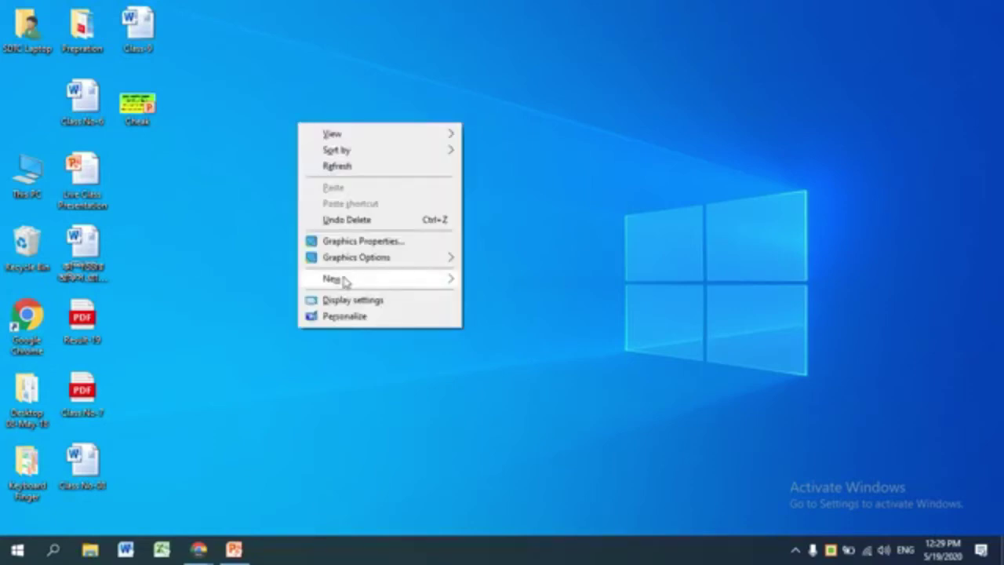
mouse_move(343, 281)
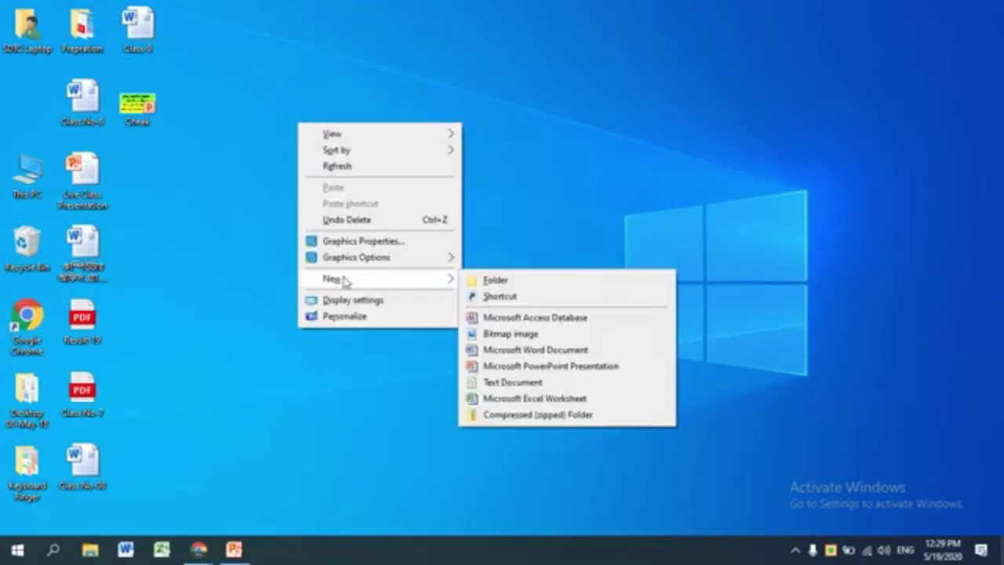
click(526, 354)
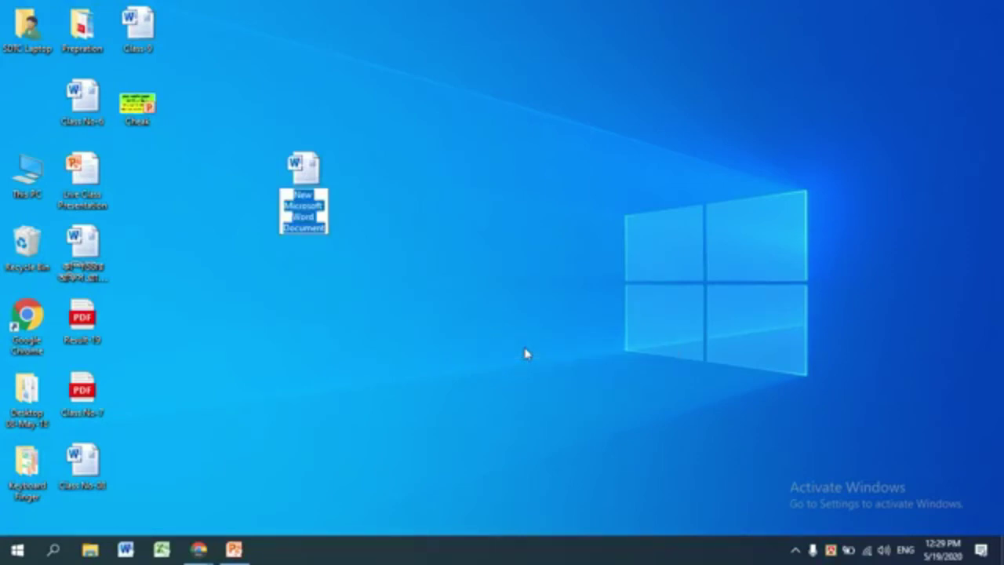
text(Class)
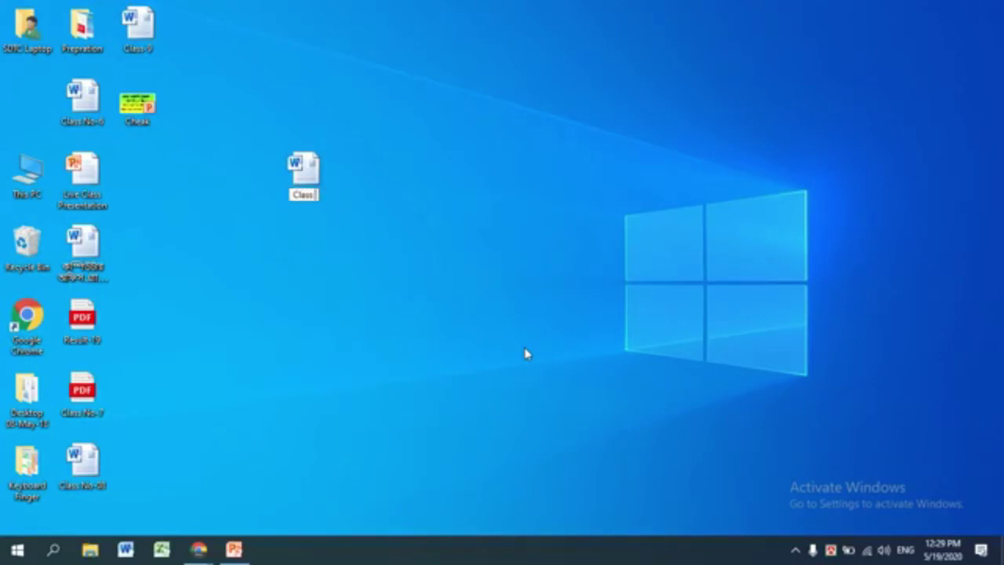
text( No-1)
text(0)
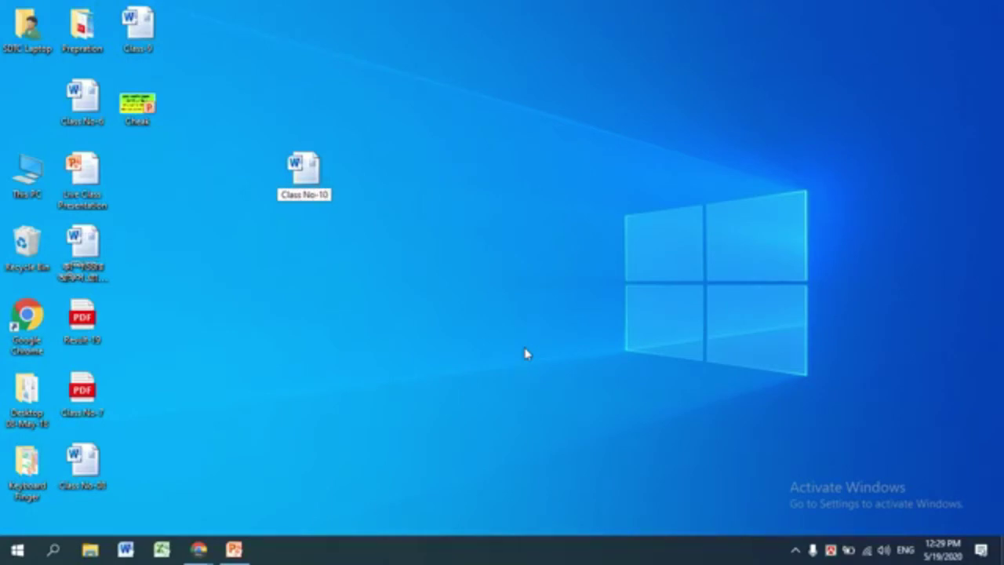
key(Return)
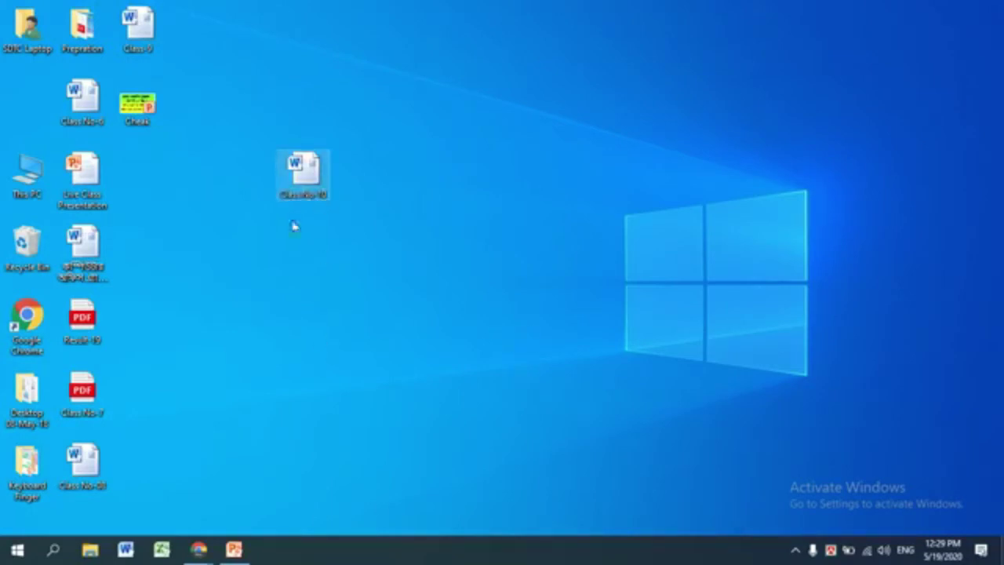
double_click(306, 166)
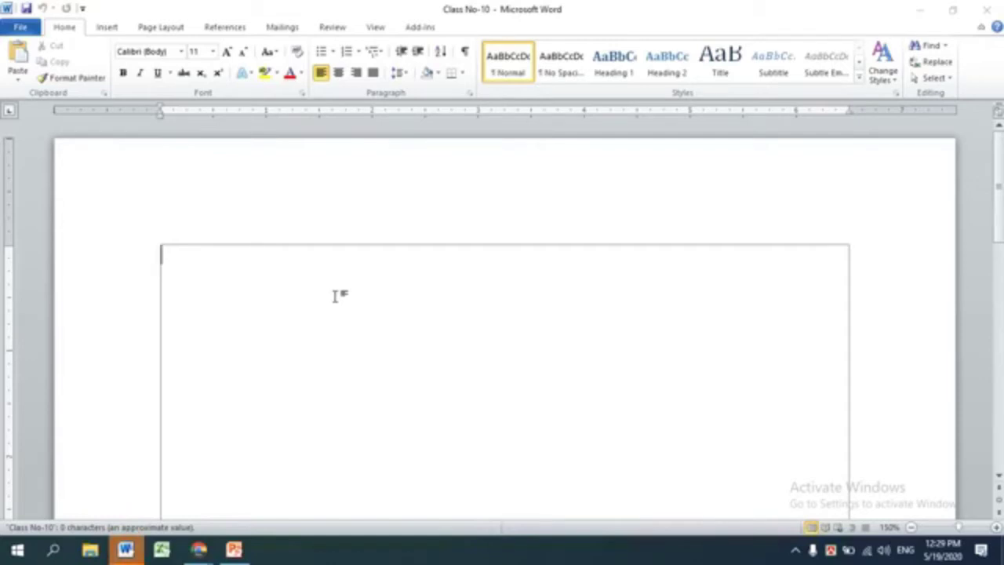
click(232, 550)
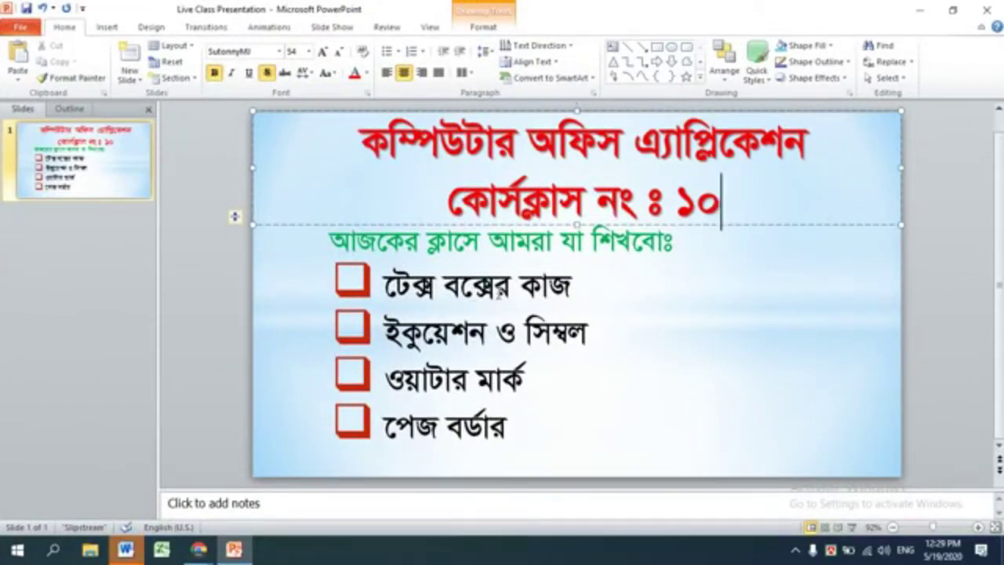
click(128, 553)
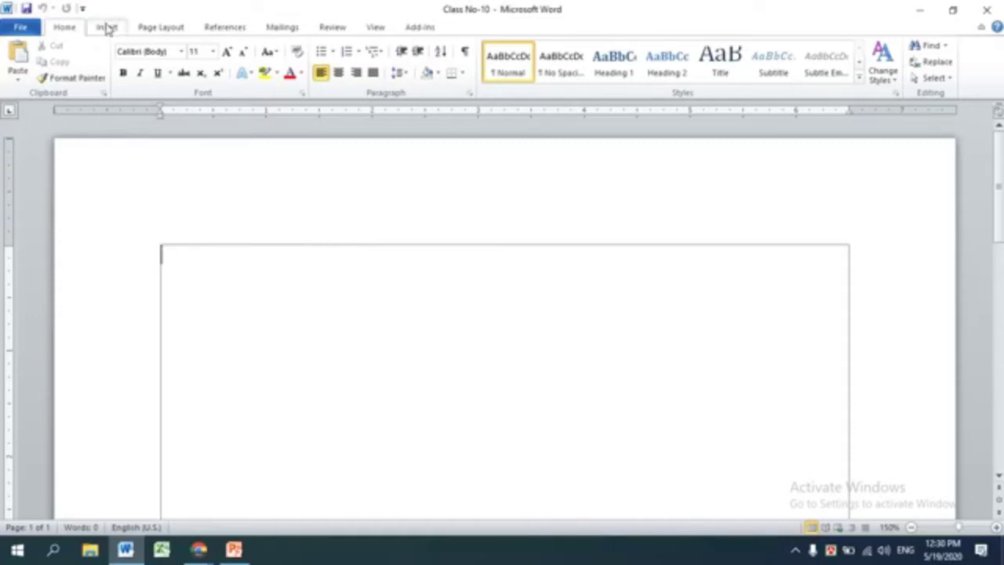
Step: Choose Draw Text Box from the Insert tab's Text Box gallery
click(109, 28)
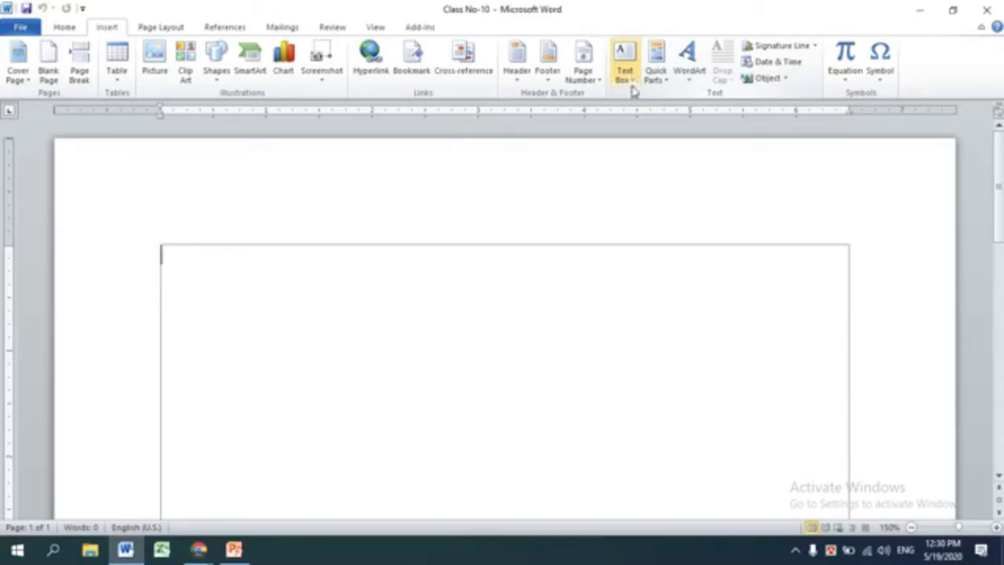
click(628, 82)
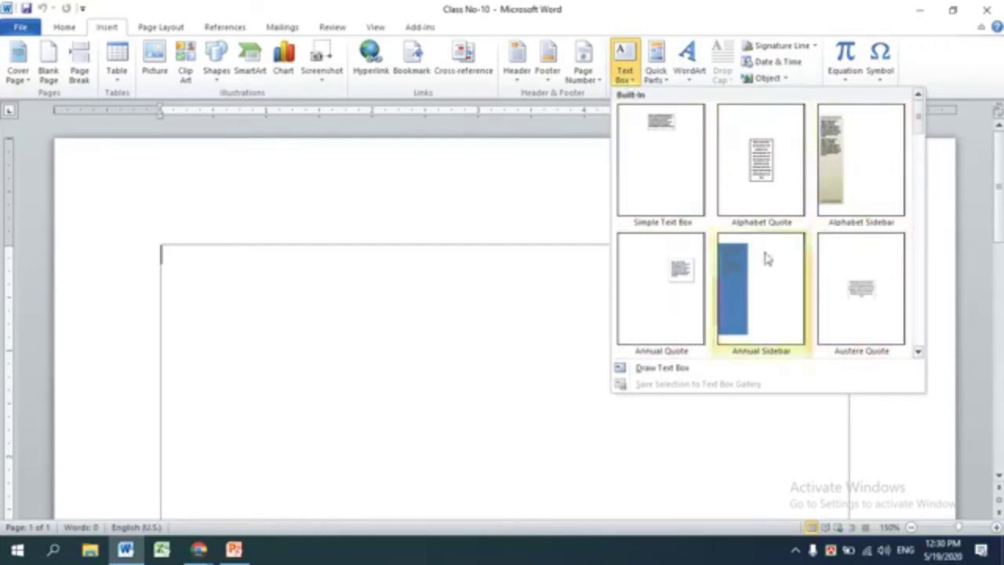
scroll(765, 243, down, 5)
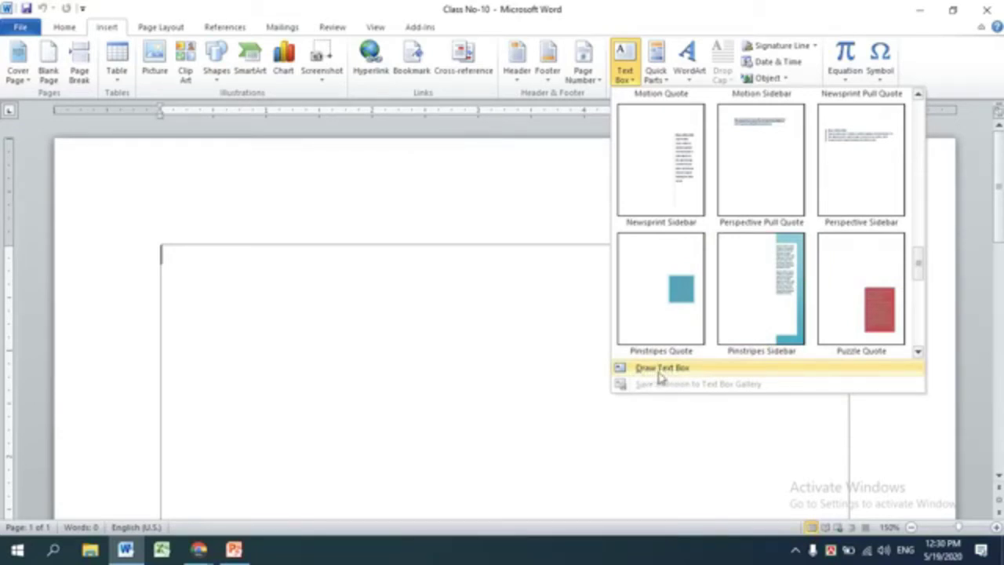
click(640, 367)
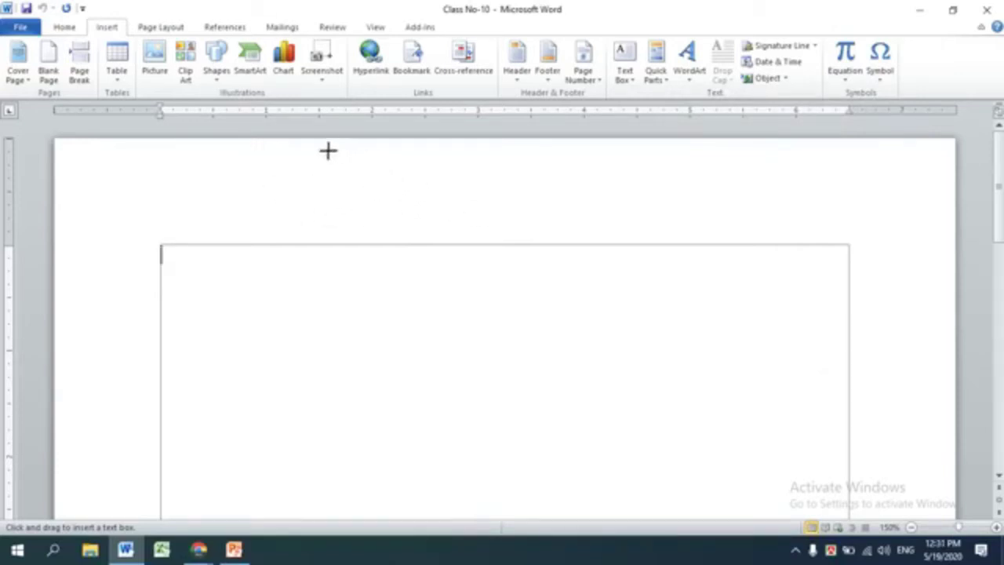
Step: Drag out a wide text box above the body area at the page top and reselect it
mouse_move(321, 147)
mouse_down()
mouse_move(388, 184)
mouse_move(649, 182)
mouse_up()
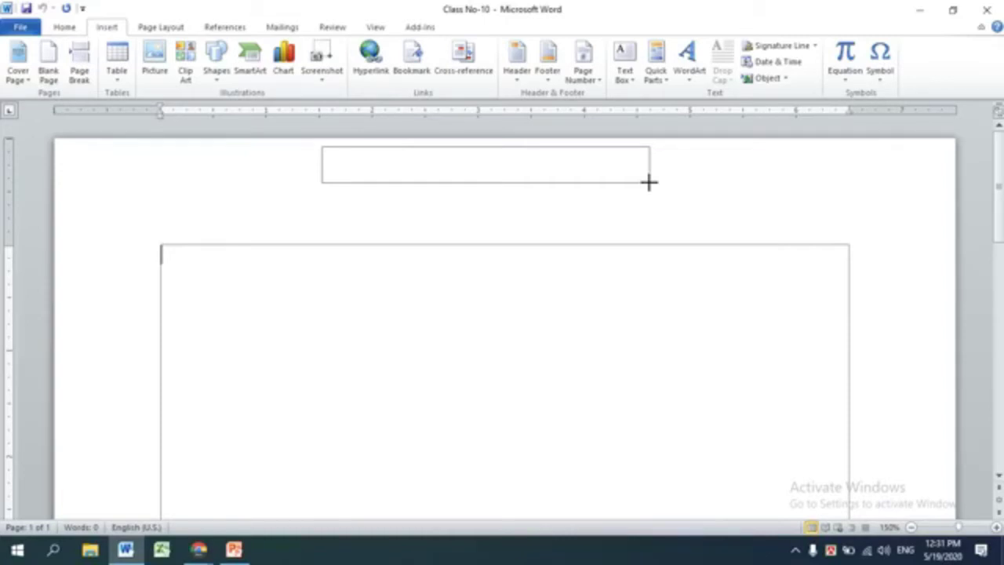
mouse_move(649, 182)
mouse_down()
mouse_move(496, 185)
mouse_move(735, 195)
mouse_up()
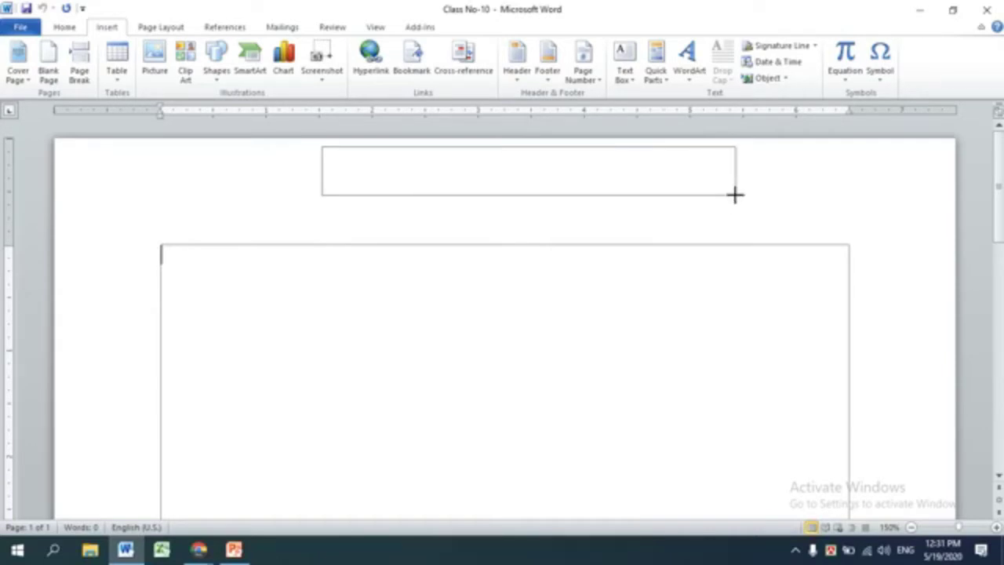
drag(734, 195, 735, 195)
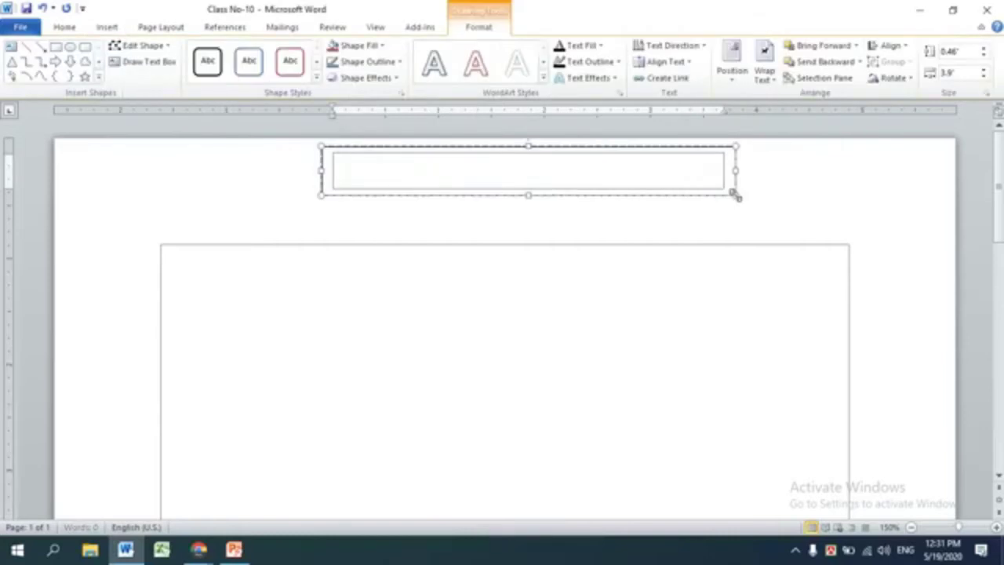
click(65, 28)
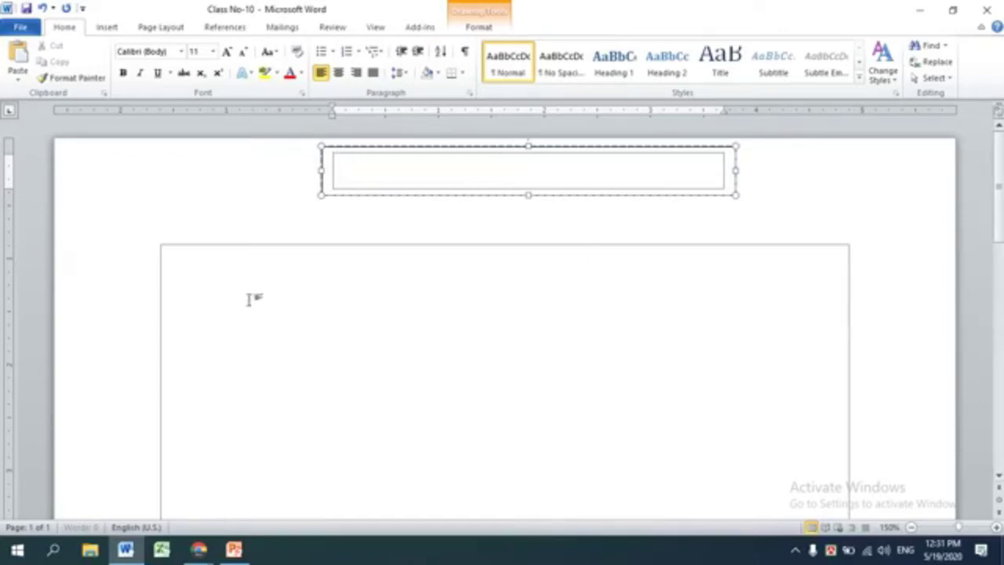
click(224, 289)
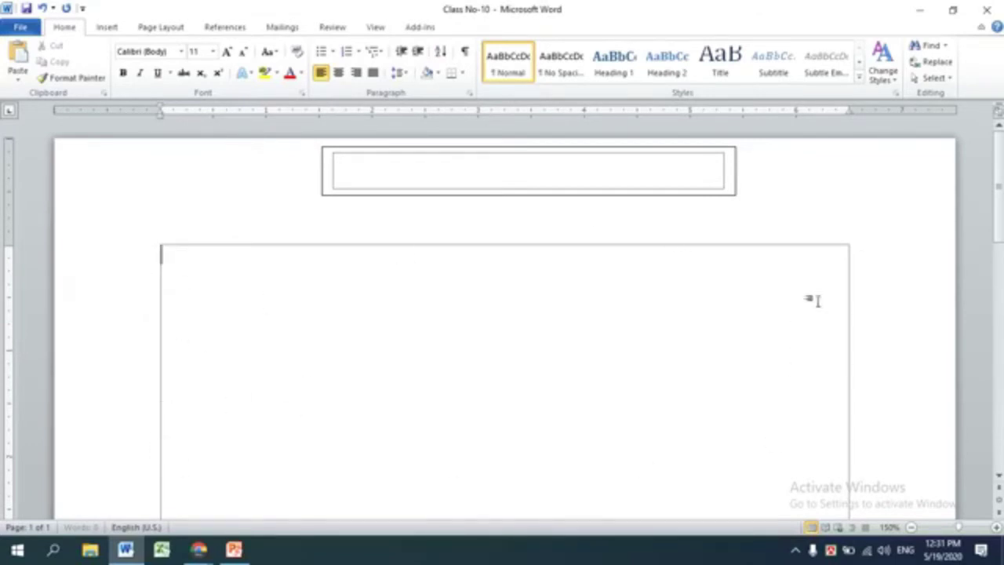
double_click(921, 181)
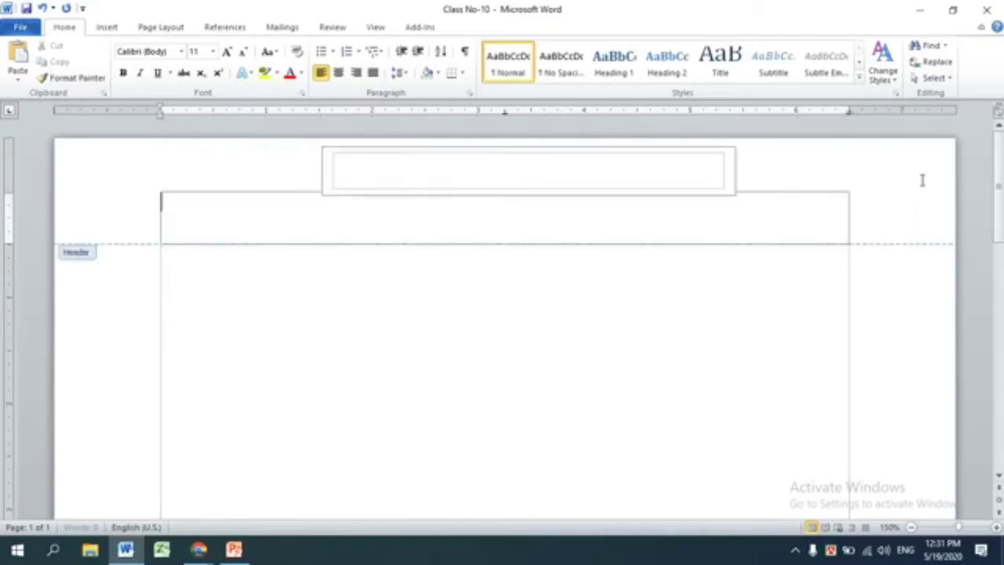
double_click(906, 376)
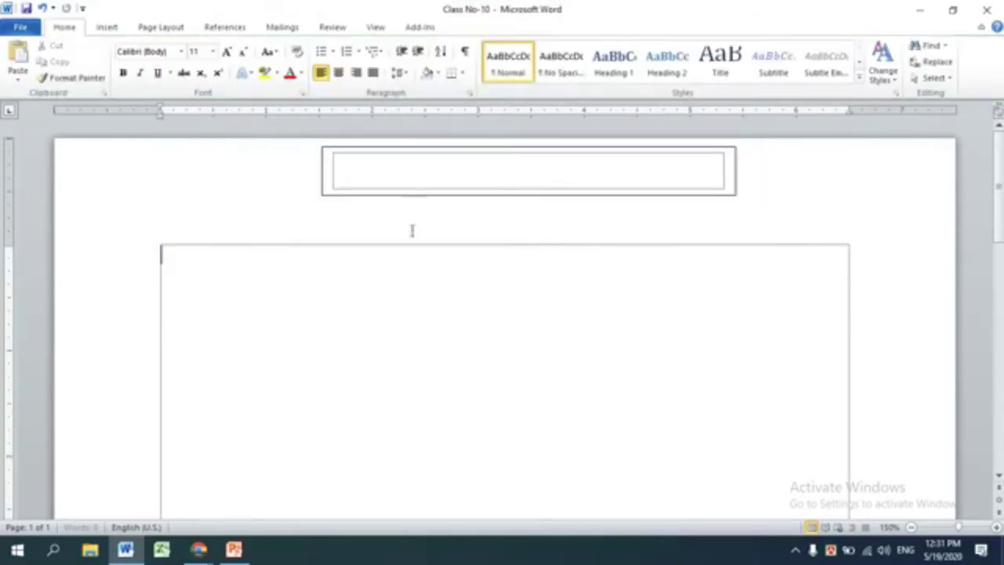
click(422, 163)
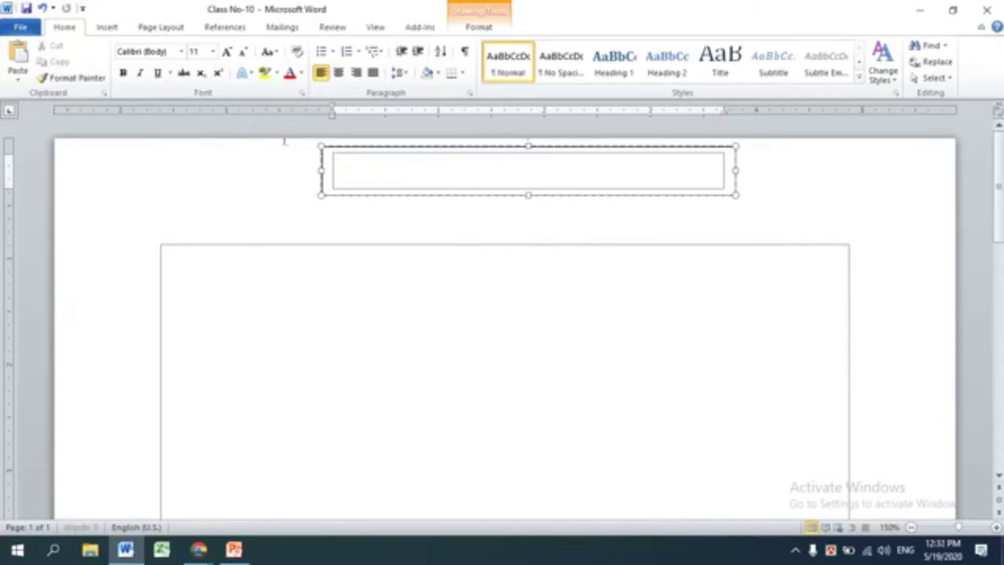
Step: Set the text box to centred SutonnyMJ 20 with Bangla input enabled
click(181, 52)
click(157, 167)
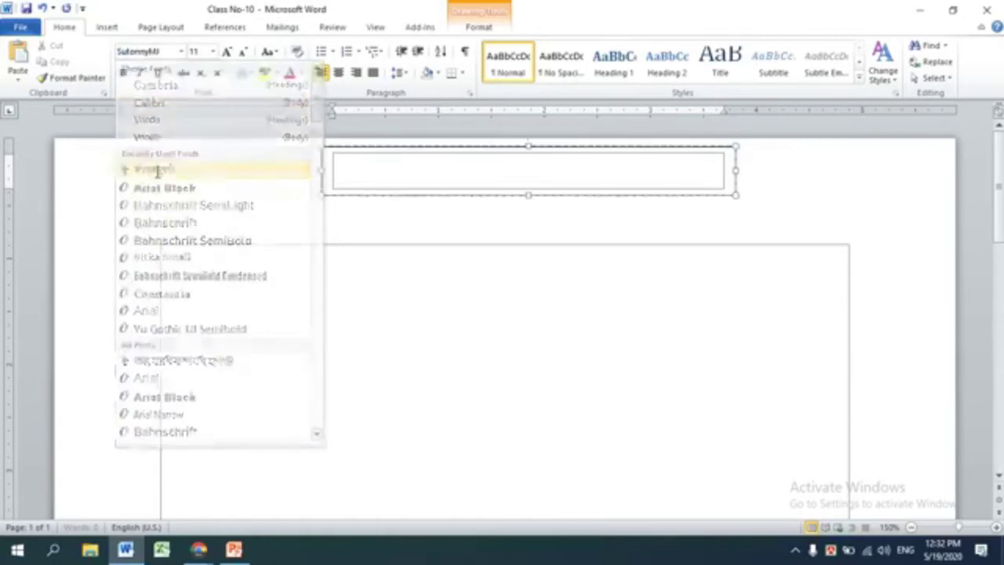
click(831, 549)
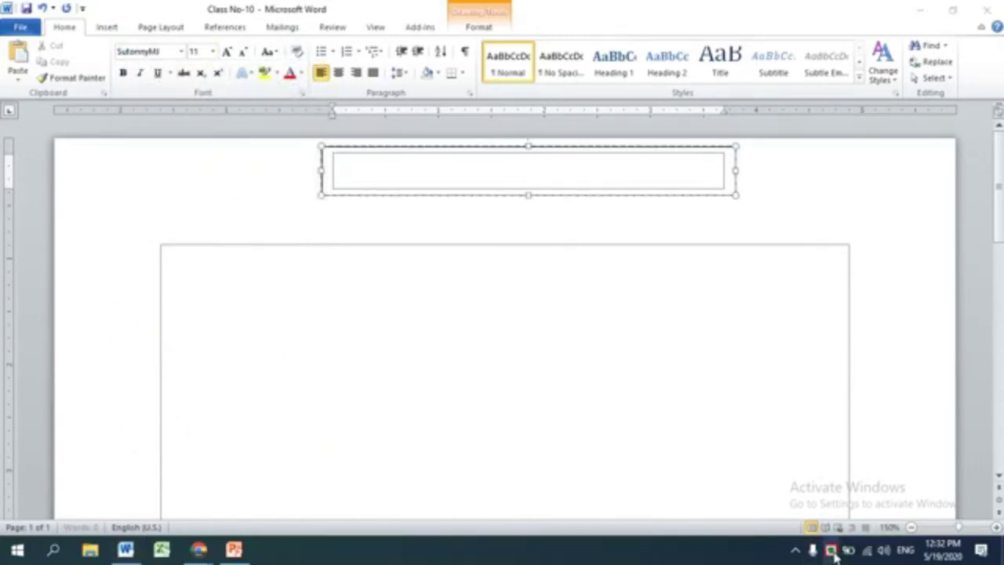
click(448, 167)
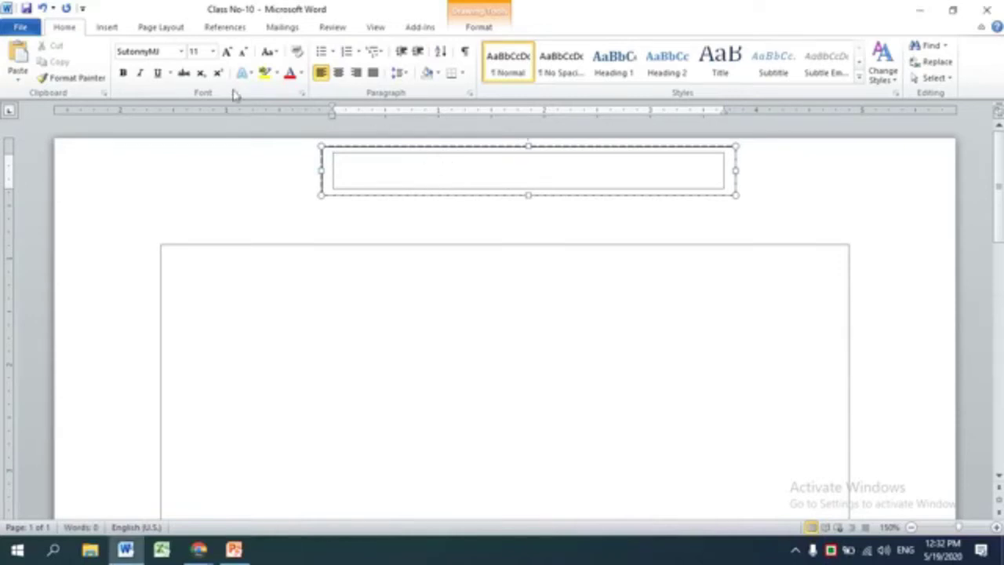
click(212, 51)
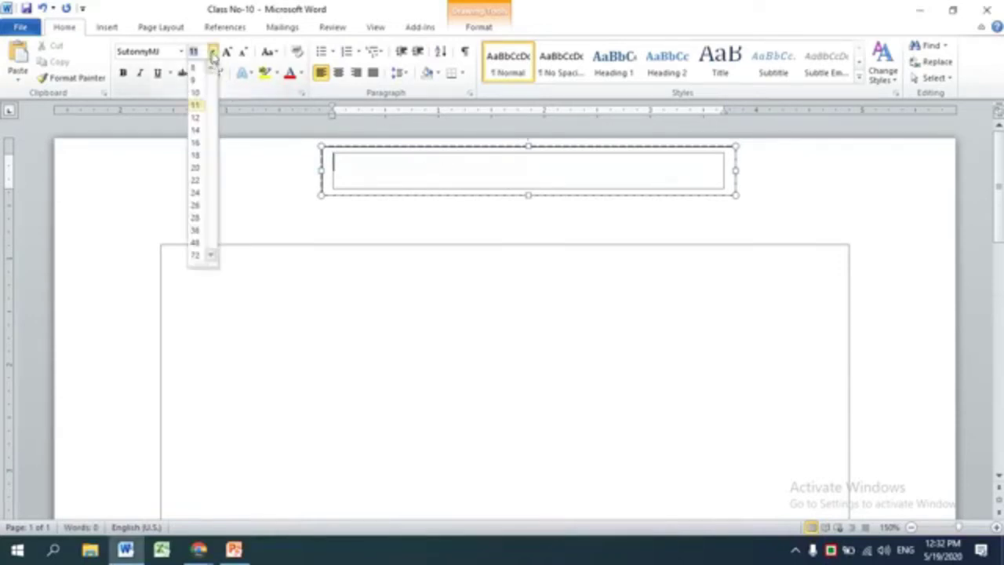
click(196, 169)
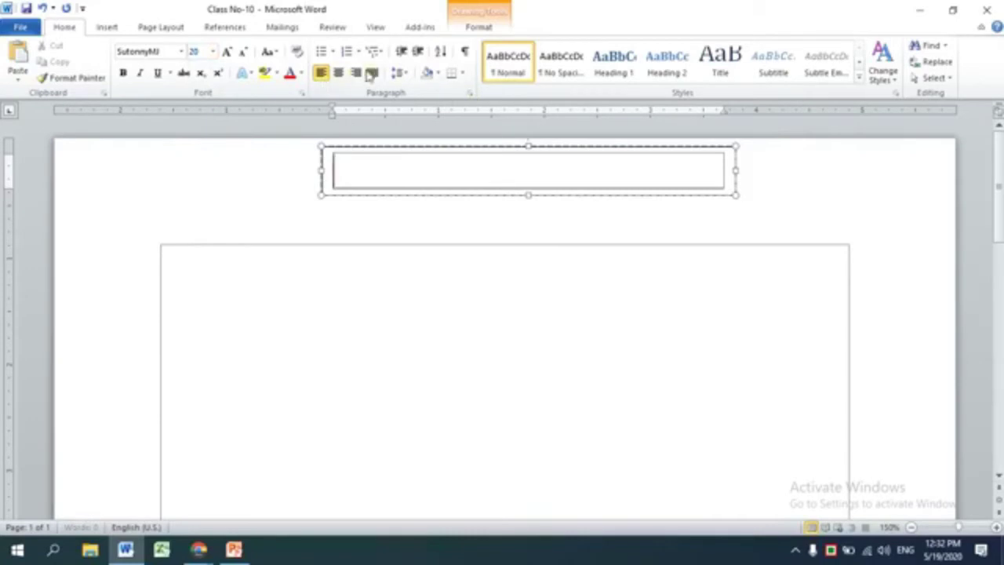
click(339, 73)
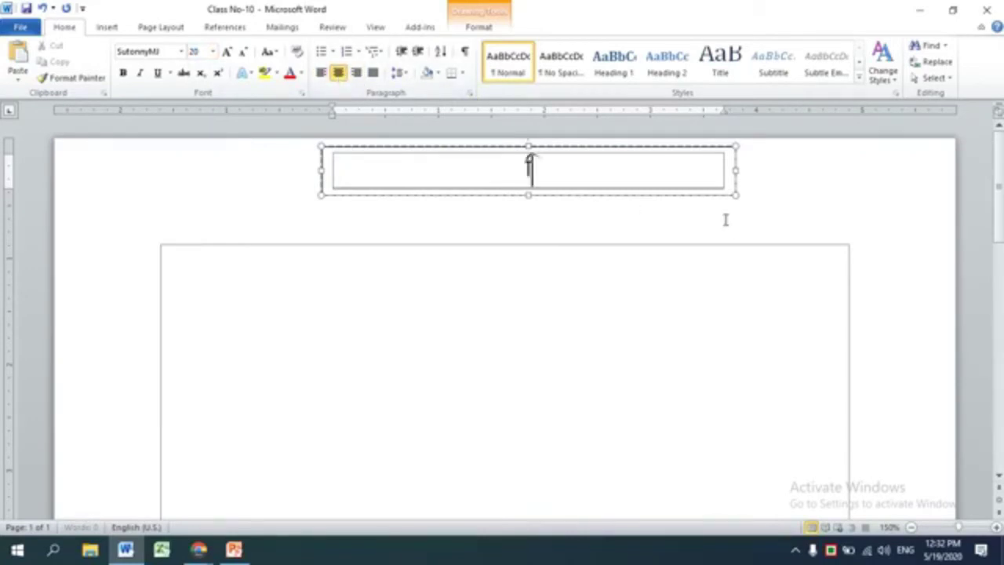
Step: Type the heading বিসমিল্লাহির রহমানির রাহিম, correcting typos along the way
text(বিসর্মি)
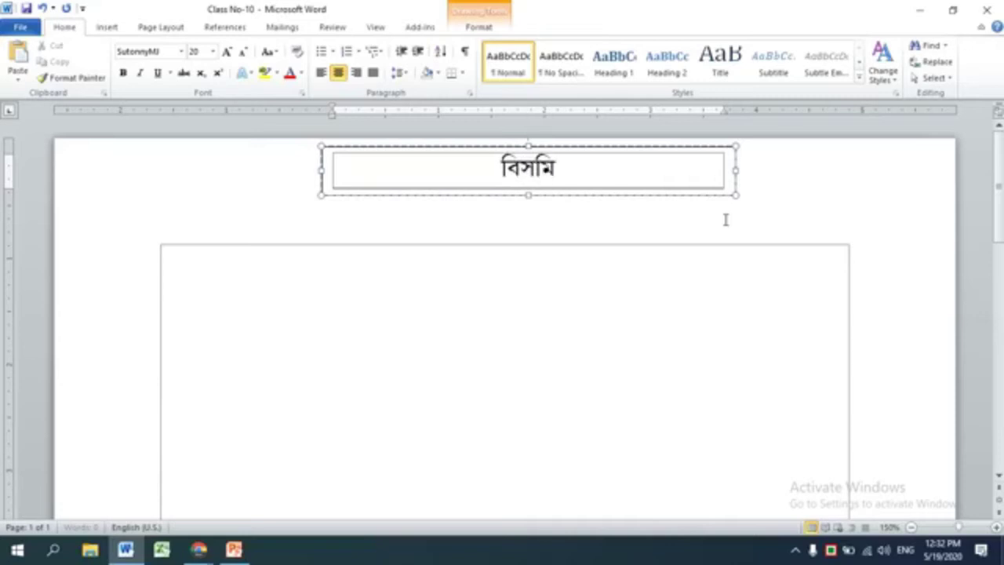
text(ল্লা)
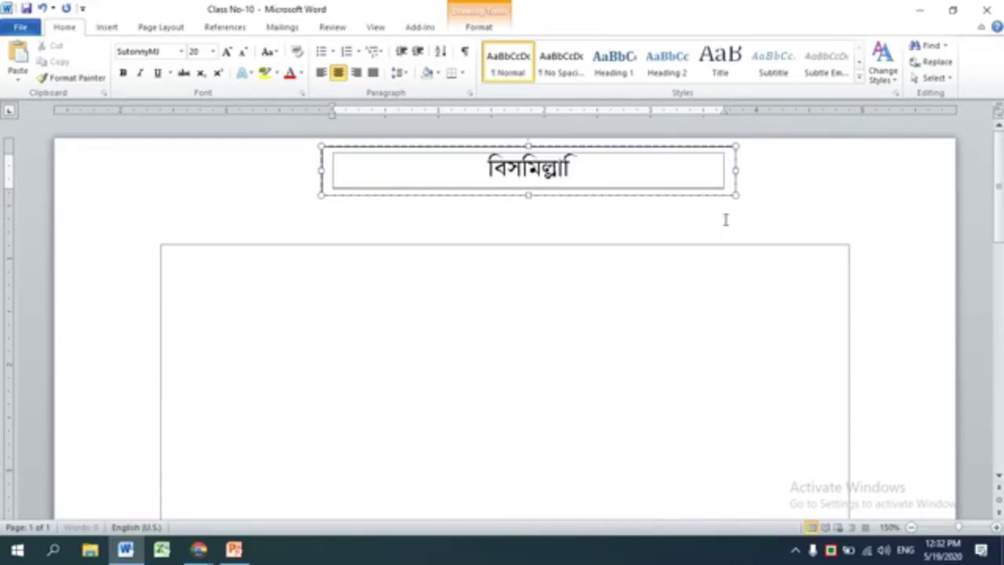
text(হির রহা)
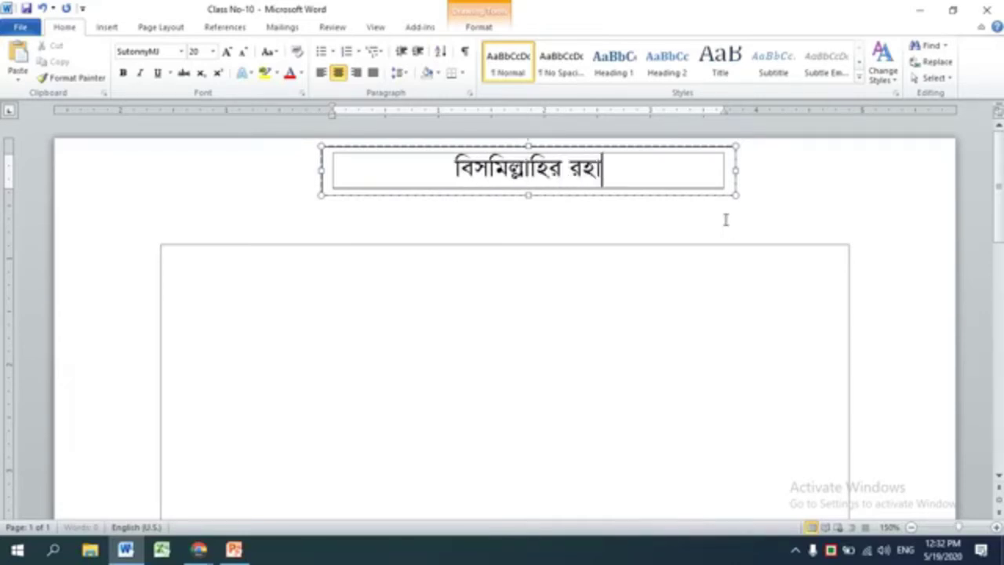
key(BackSpace)
text(মারি)
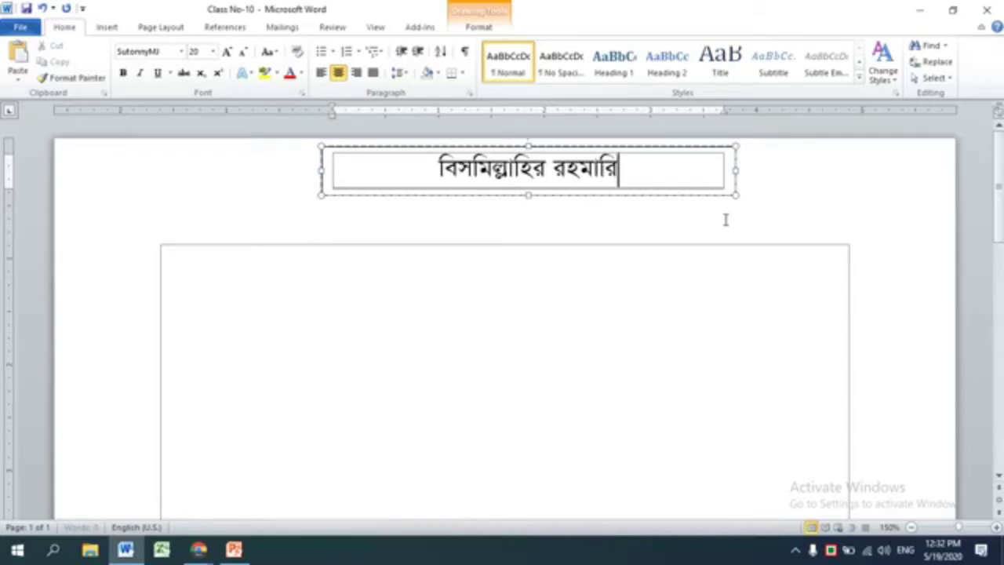
key(BackSpace)
key(BackSpace)
text(নির)
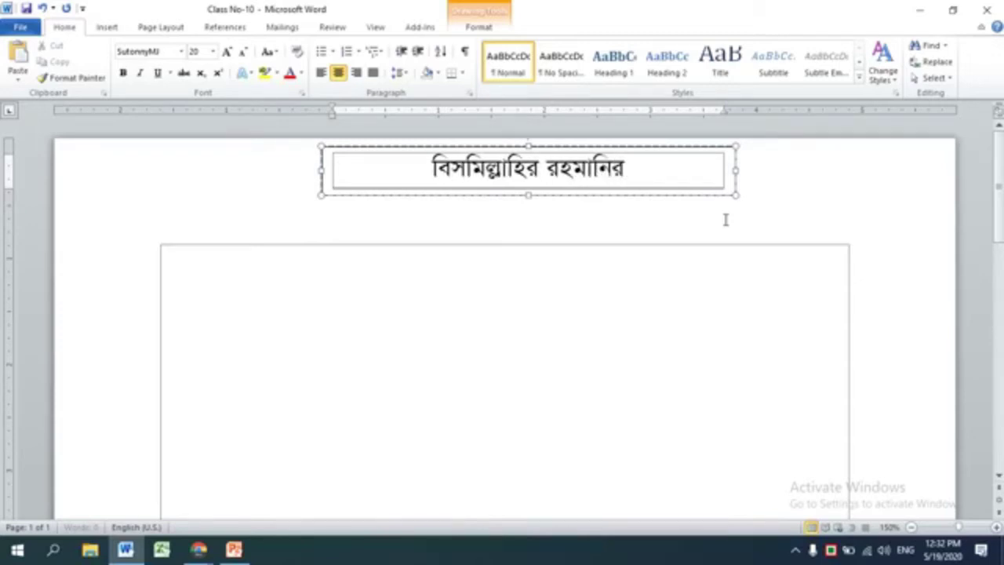
text( রাহি)
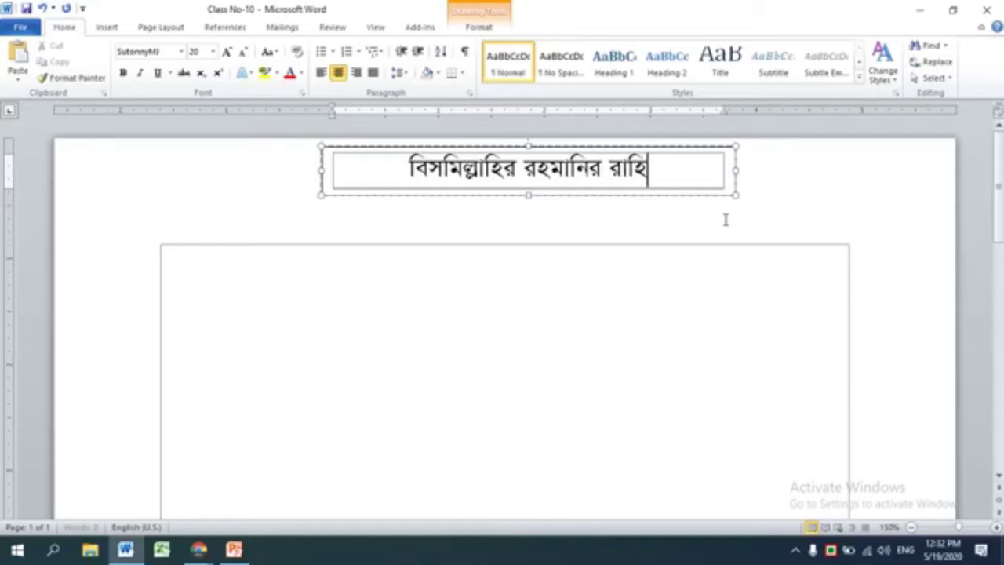
text(ম)
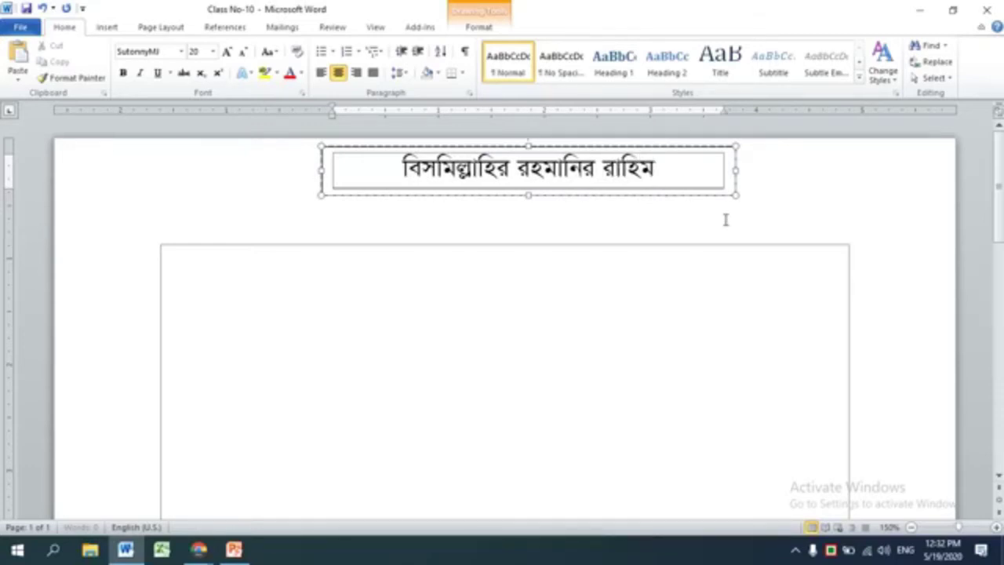
Step: Format the whole Bengali heading as 16 pt, red and bold
click(638, 340)
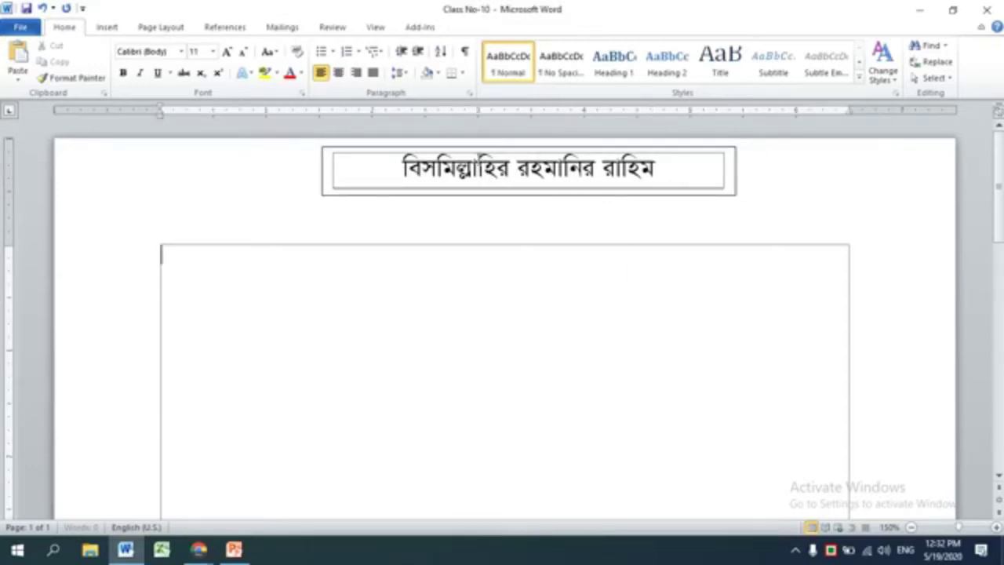
drag(677, 171, 310, 158)
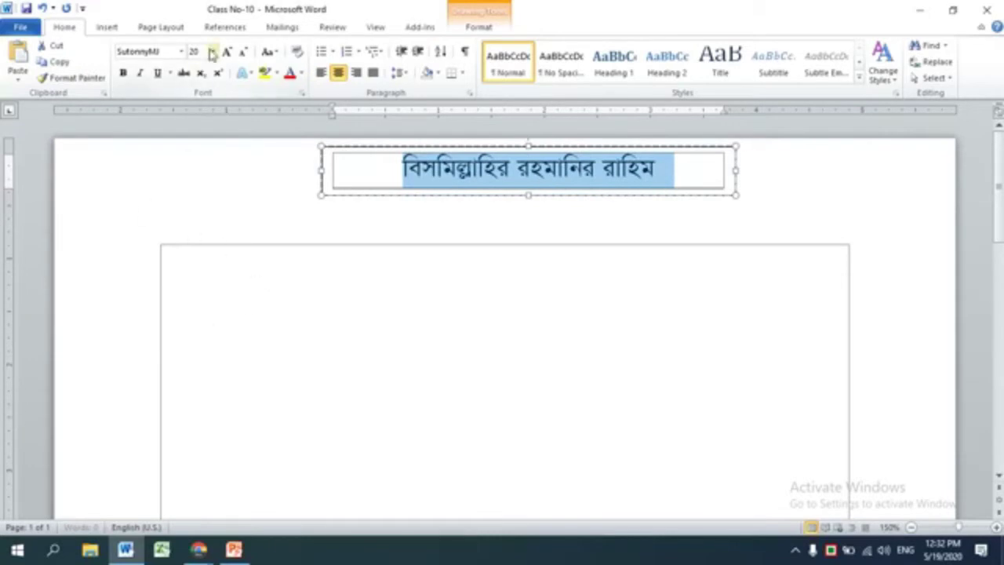
click(212, 51)
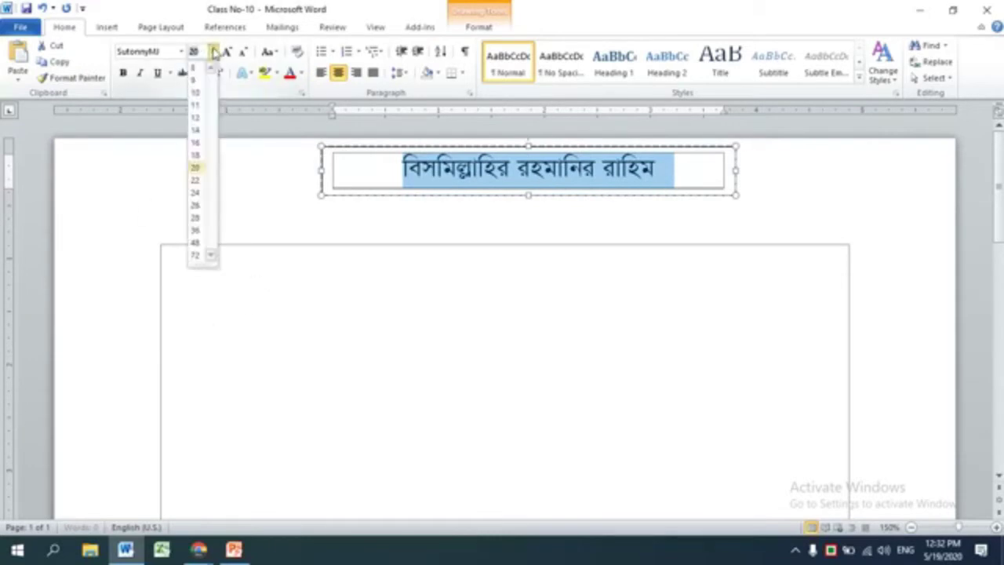
click(197, 144)
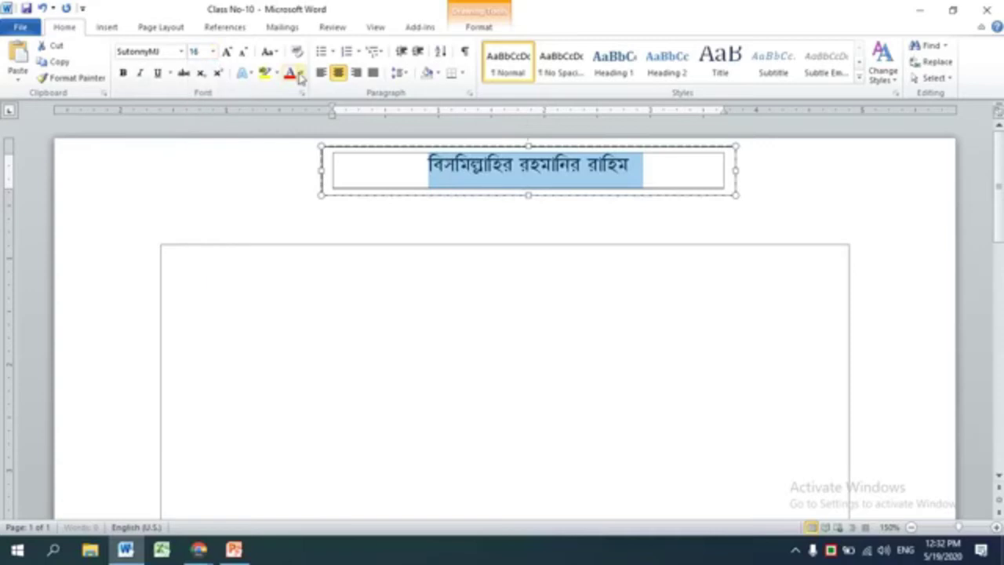
click(288, 77)
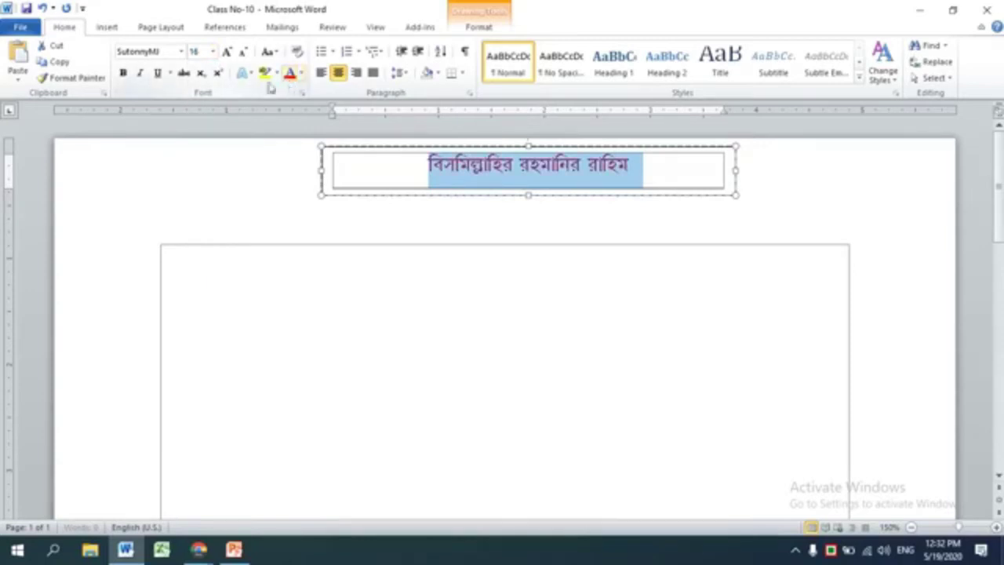
click(123, 73)
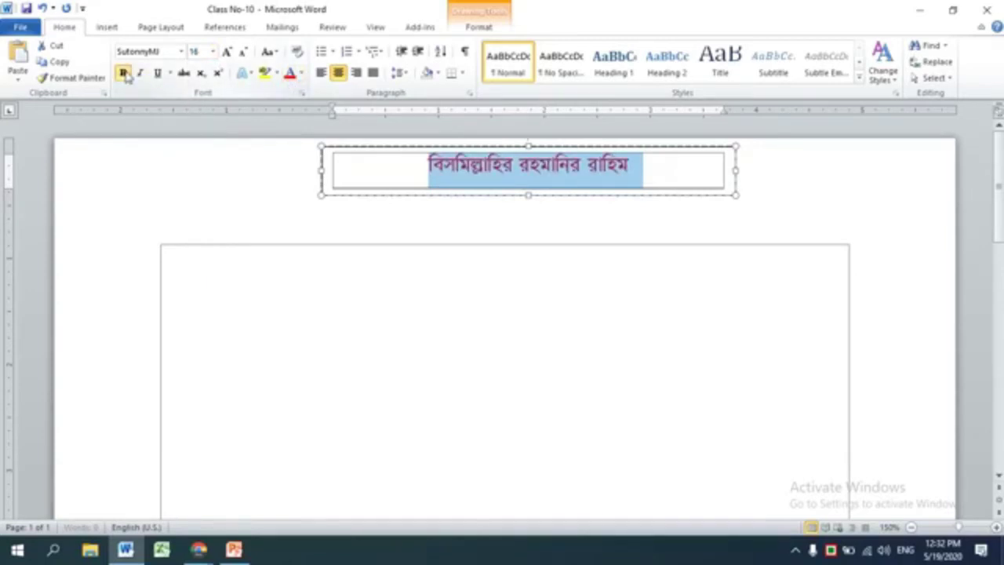
click(586, 296)
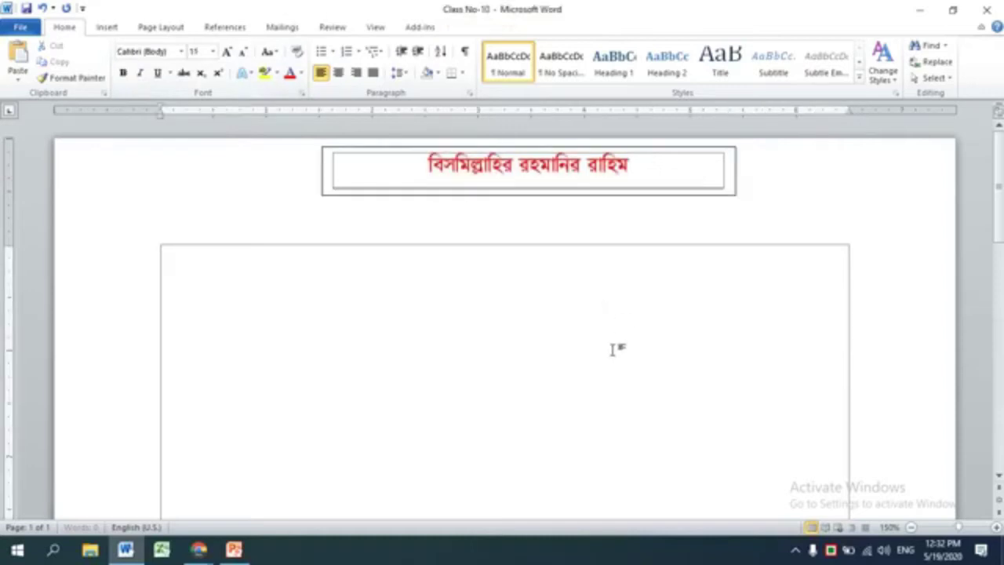
click(735, 169)
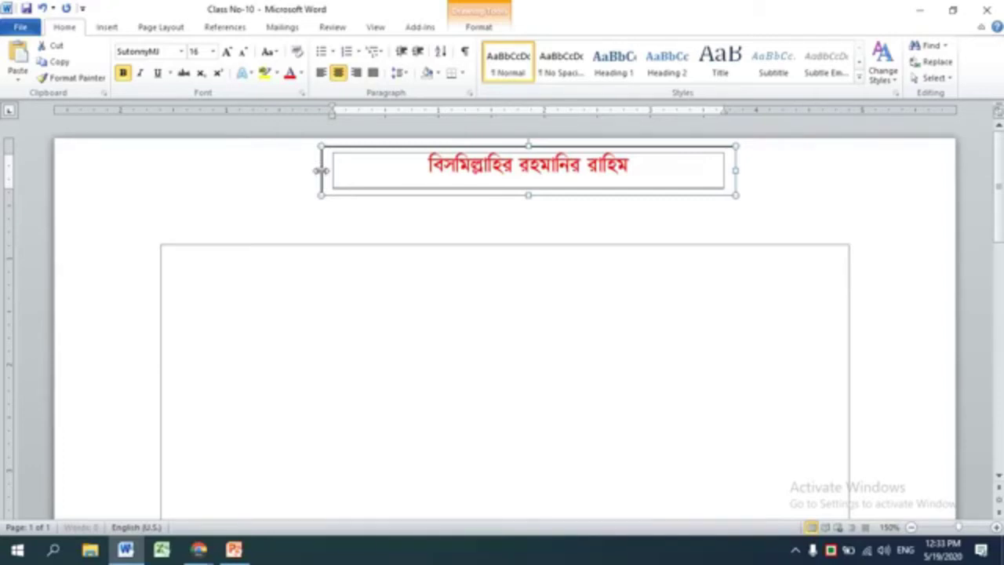
Step: Pull the heading box's left, right, bottom and top edges in to fit the text
drag(321, 170, 384, 169)
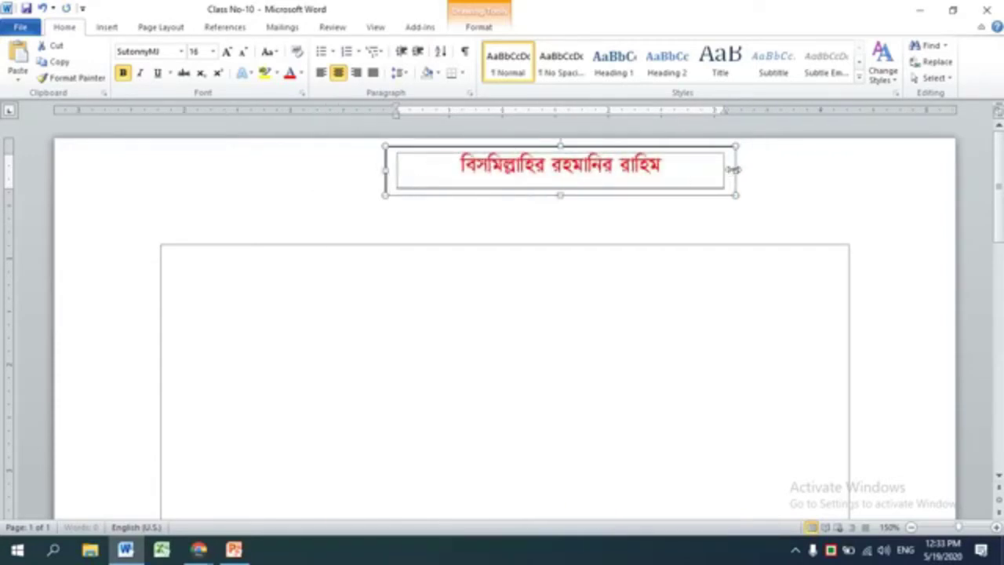
drag(735, 169, 684, 170)
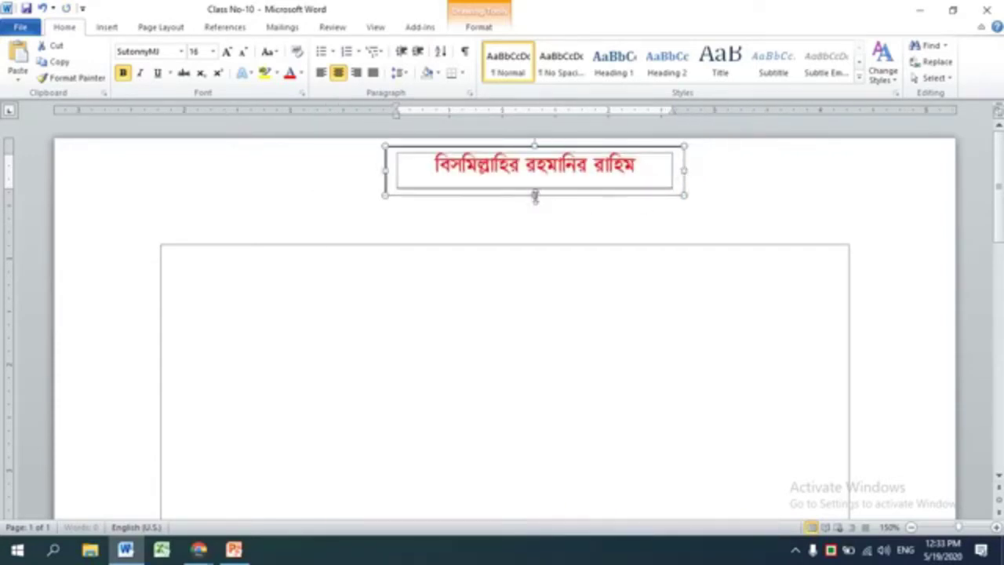
mouse_move(534, 196)
mouse_down()
mouse_move(531, 225)
mouse_move(535, 197)
mouse_up()
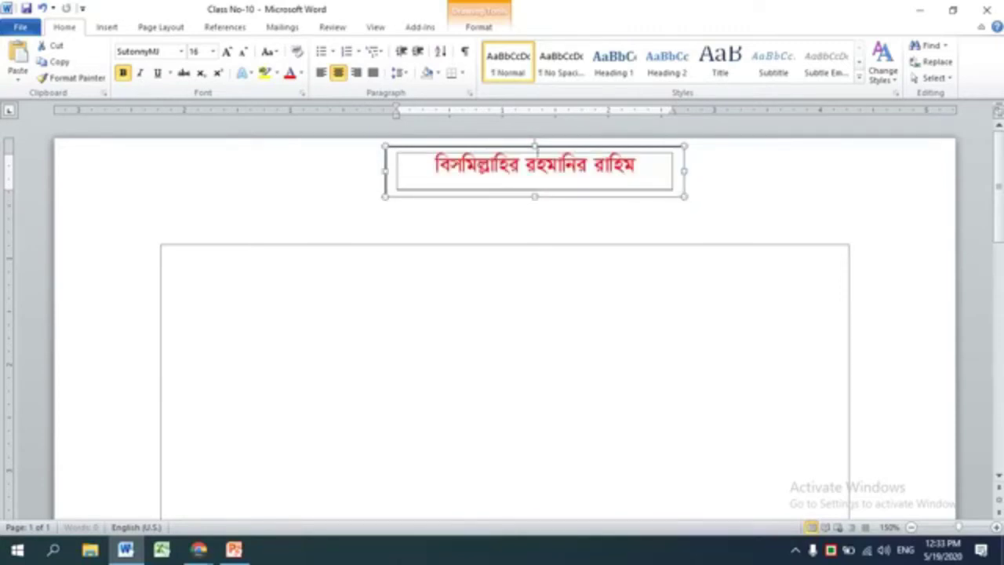
drag(534, 146, 535, 150)
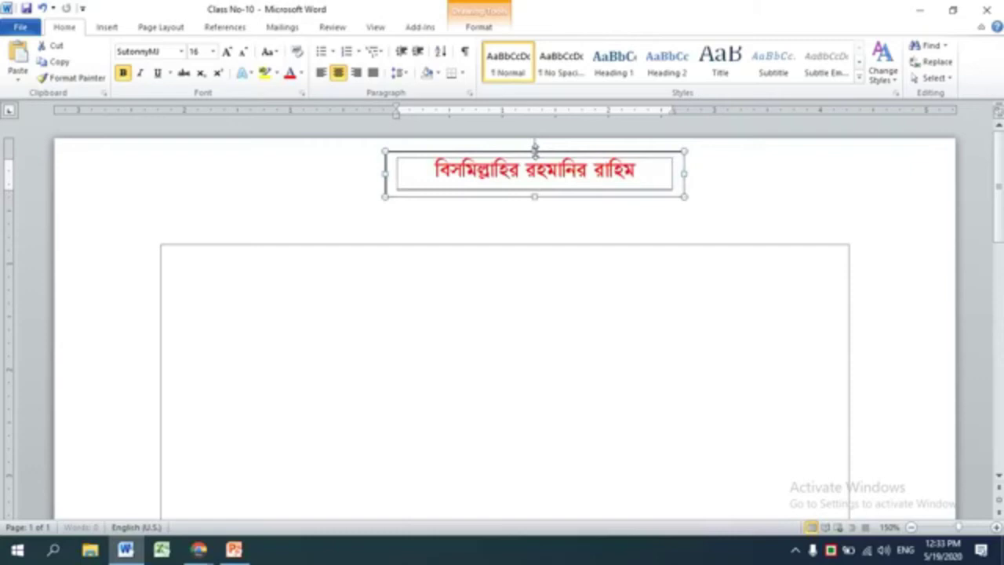
click(608, 301)
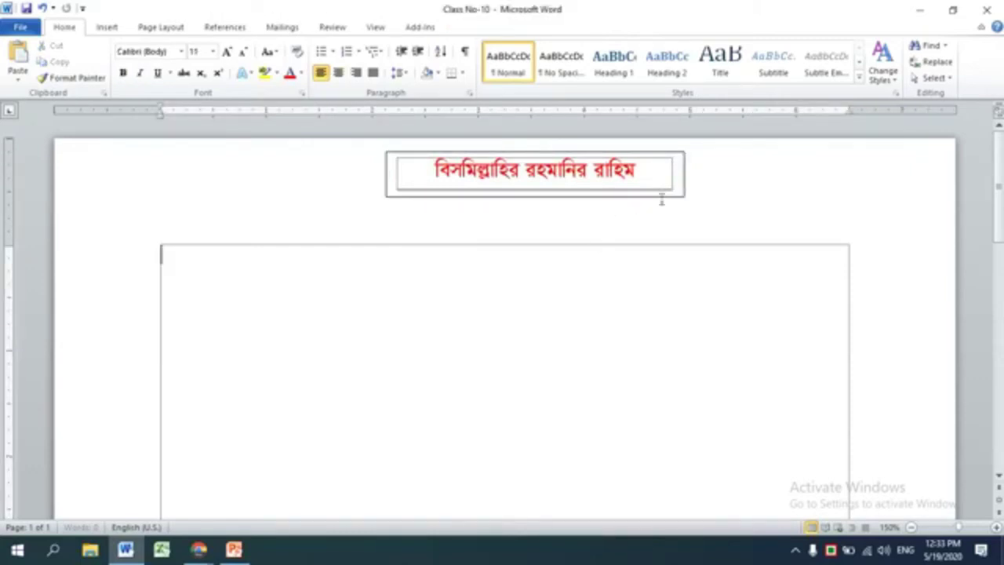
click(681, 182)
click(682, 229)
click(20, 28)
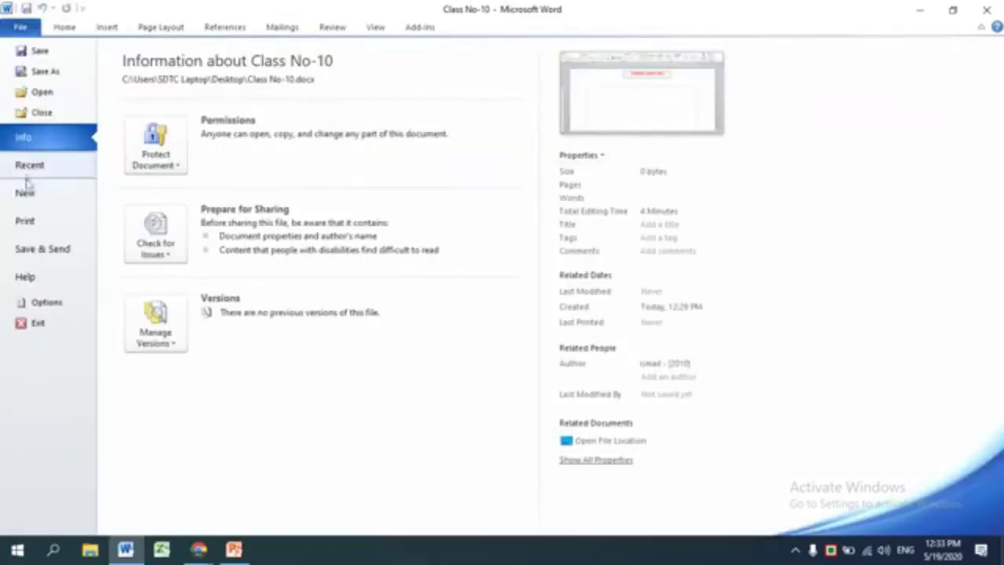
click(24, 221)
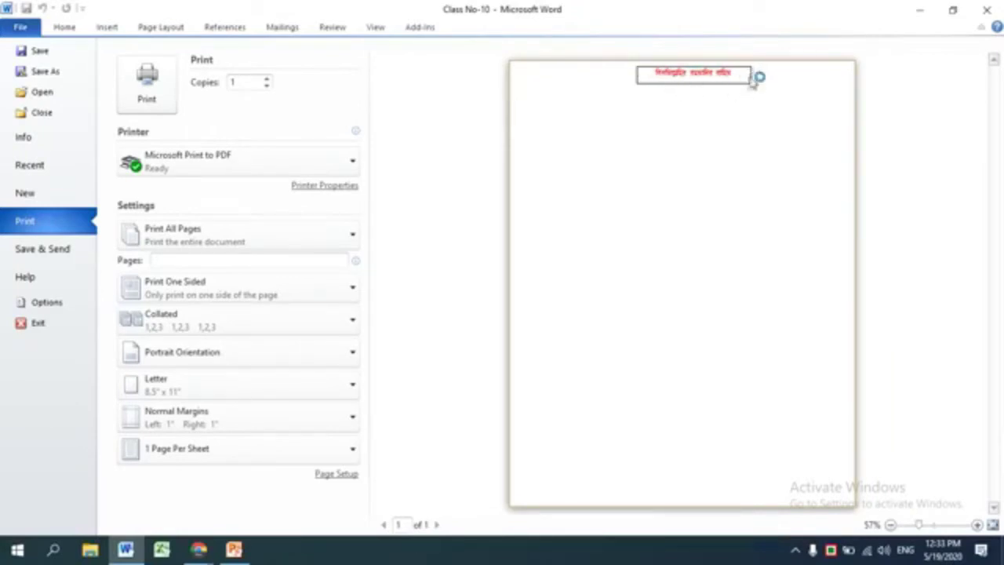
click(64, 27)
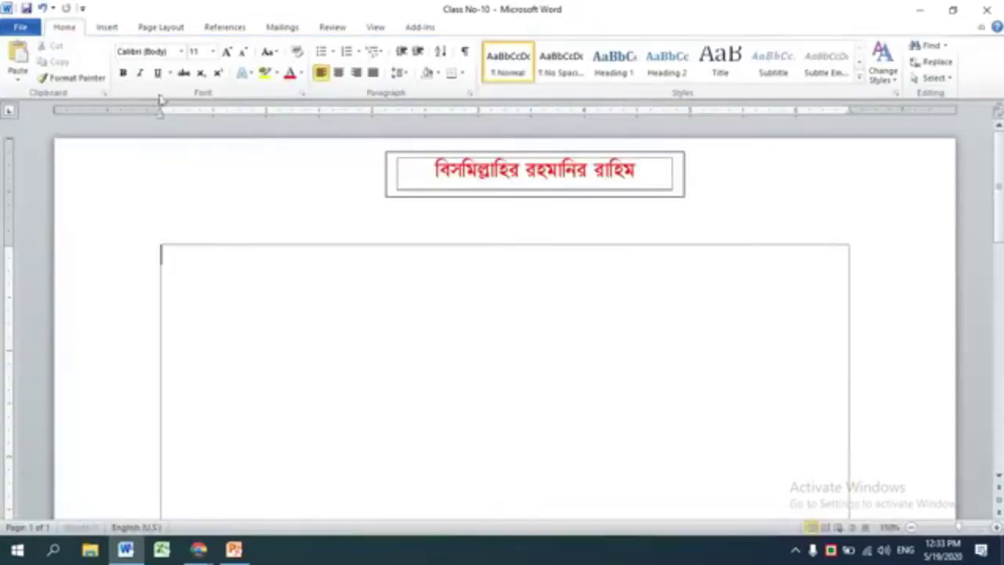
Step: Set the heading text box's Shape Outline to No Outline
click(683, 179)
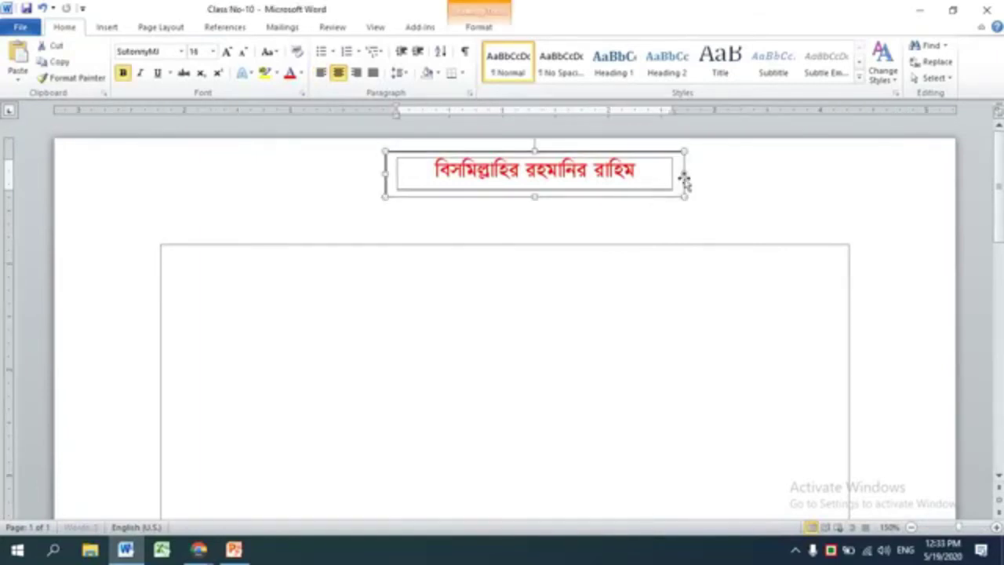
click(484, 28)
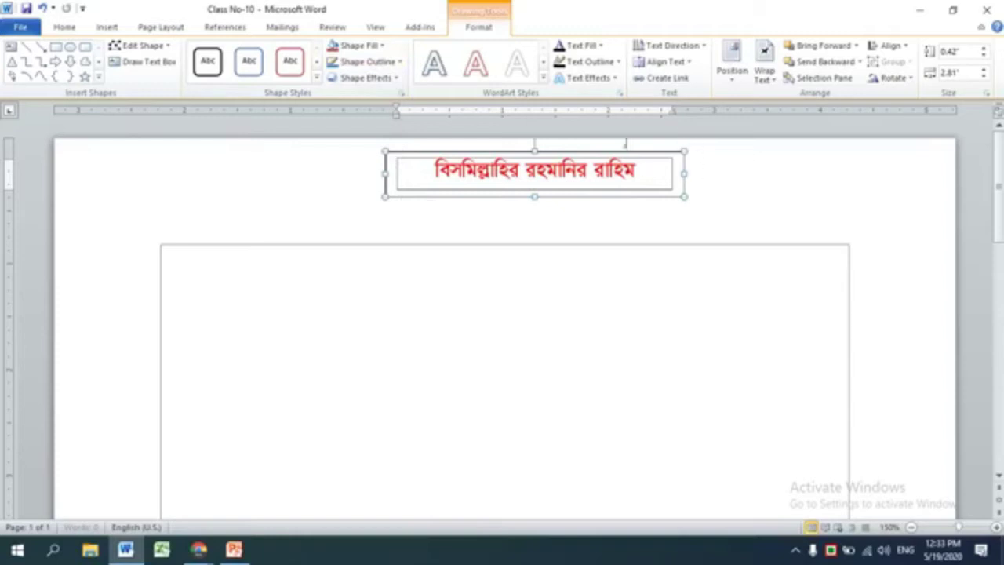
click(395, 63)
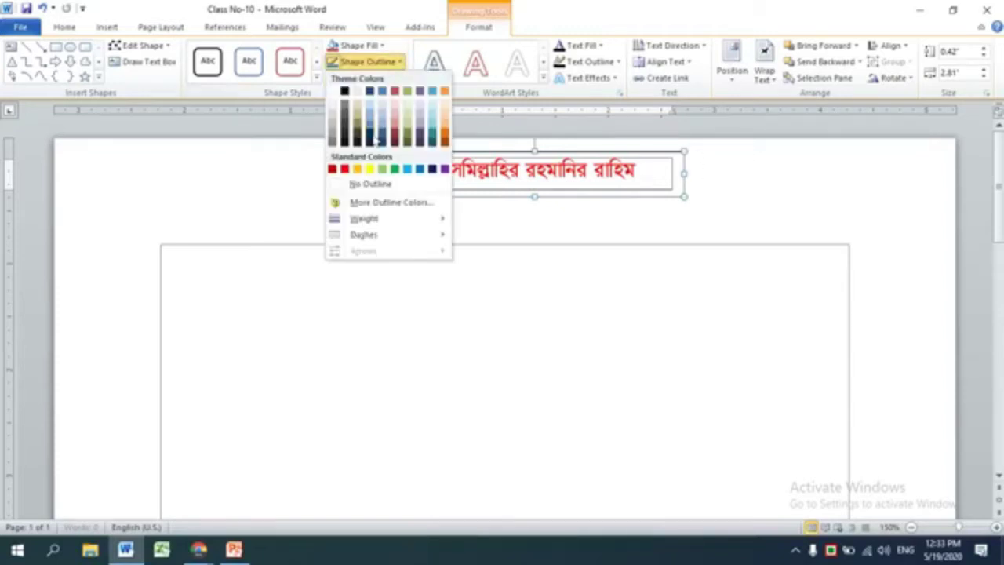
click(369, 186)
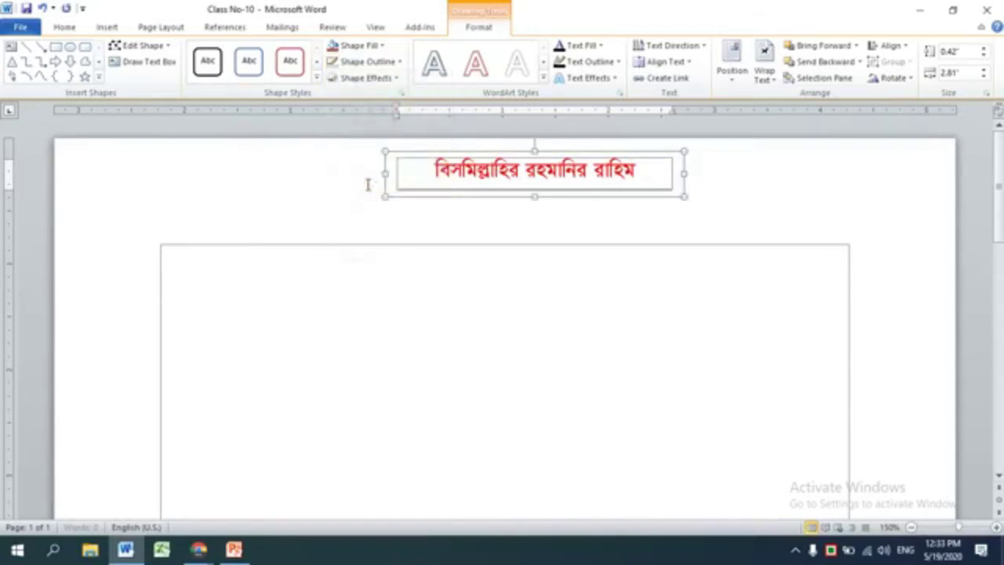
click(461, 350)
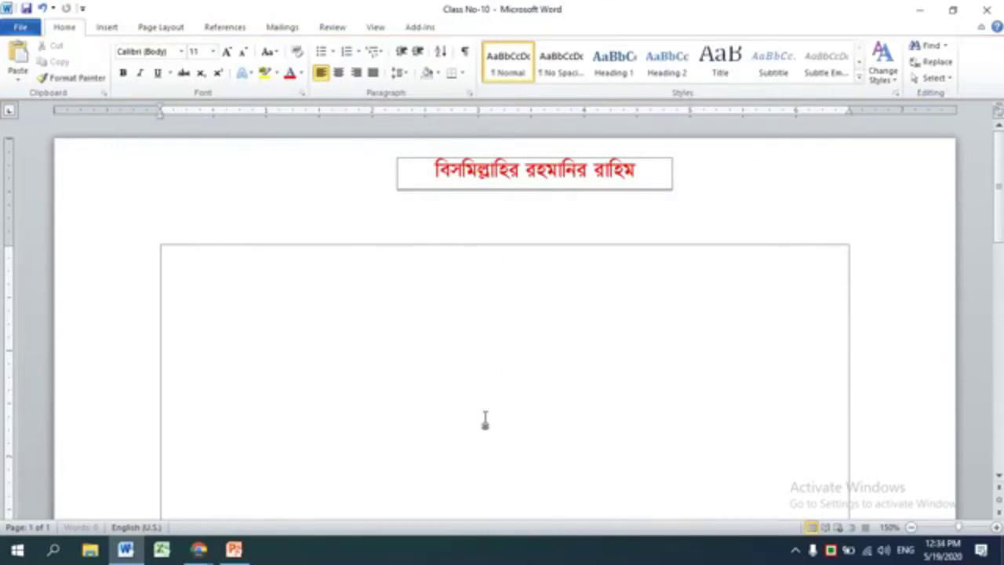
Step: Make copies of the red heading text box lower on the page
click(556, 197)
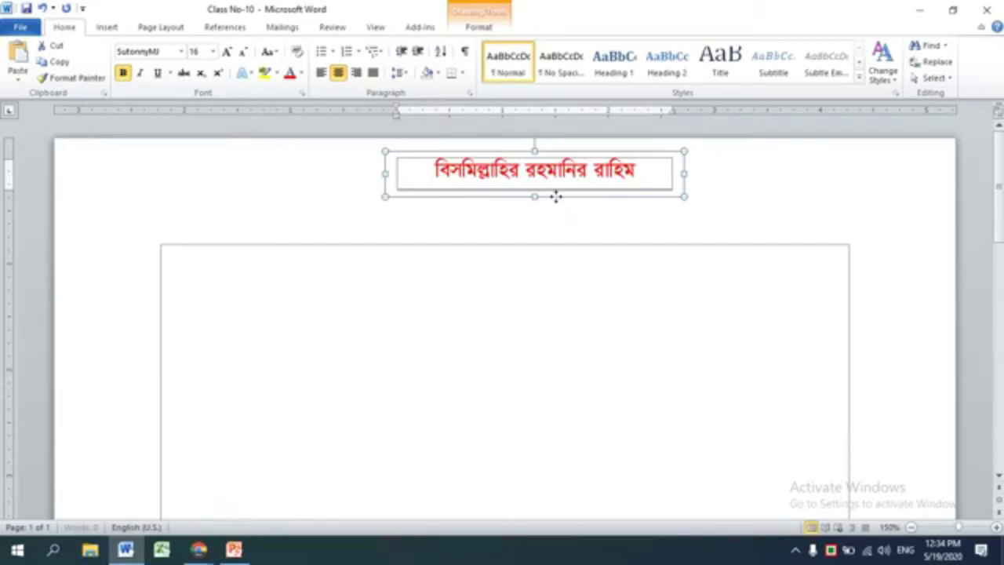
click(555, 198)
mouse_move(556, 197)
ctrl+mouse_down()
mouse_move(571, 263)
mouse_move(570, 356)
ctrl+mouse_up()
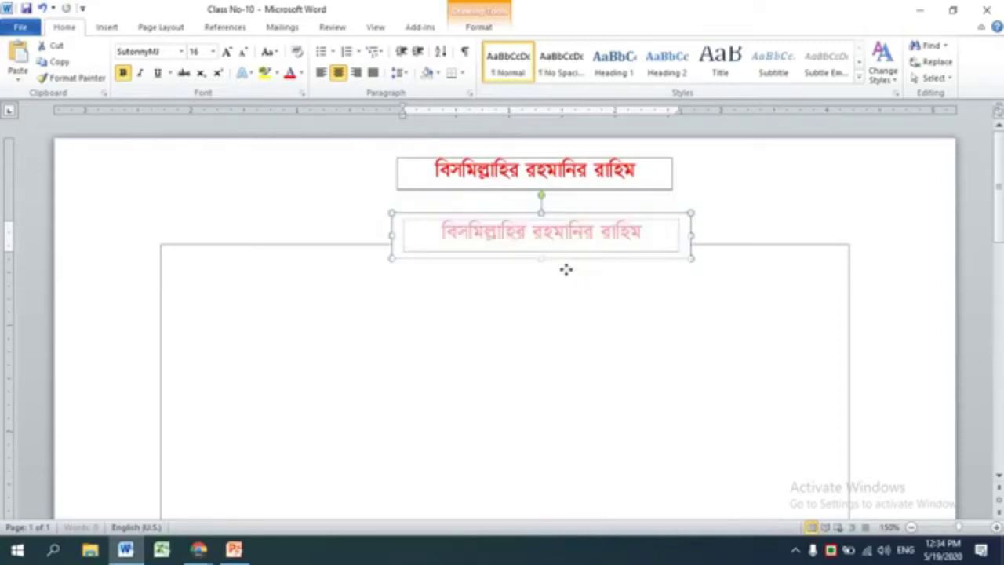
click(570, 403)
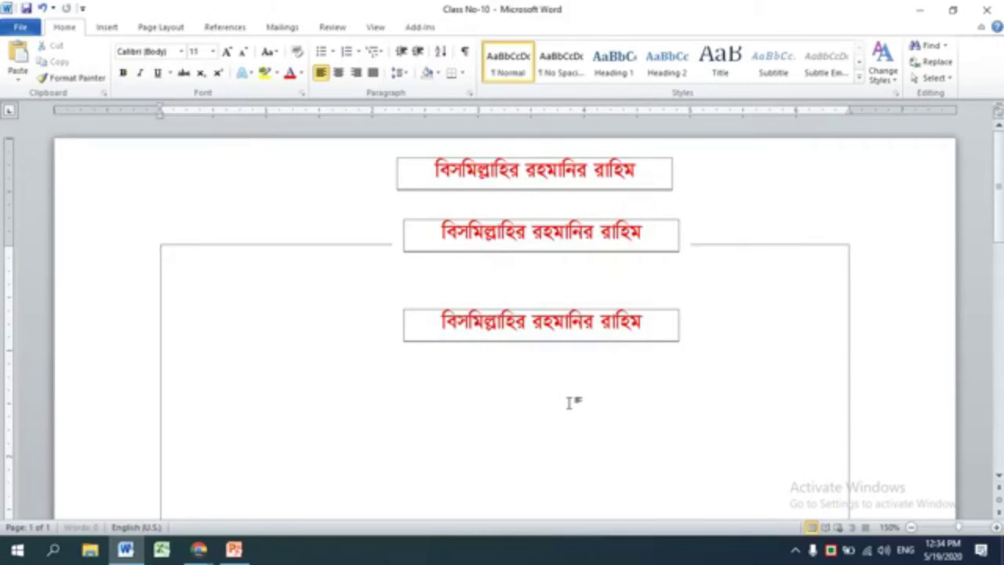
click(516, 334)
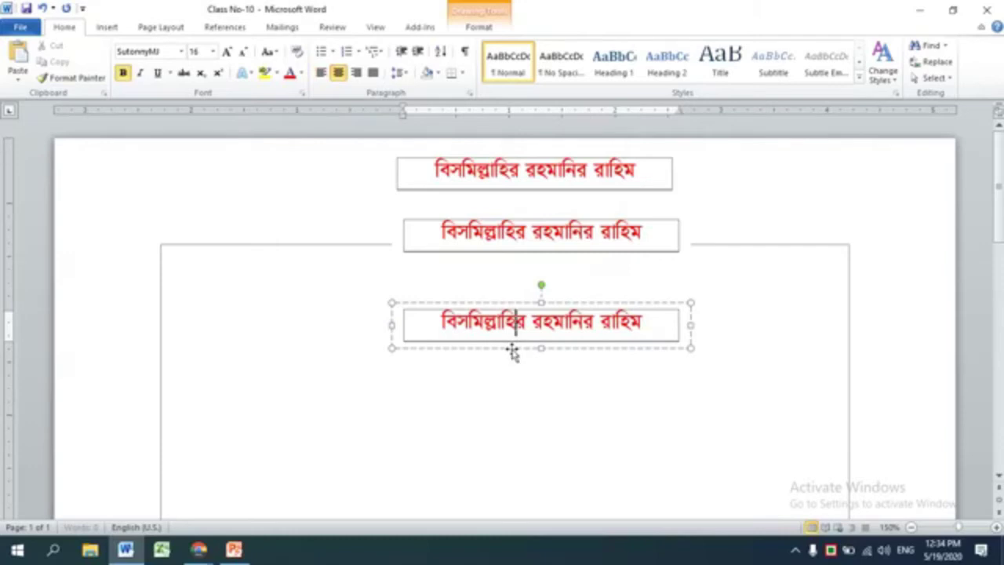
mouse_move(512, 350)
ctrl+mouse_down()
mouse_move(480, 412)
mouse_move(392, 439)
mouse_move(262, 451)
ctrl+mouse_up()
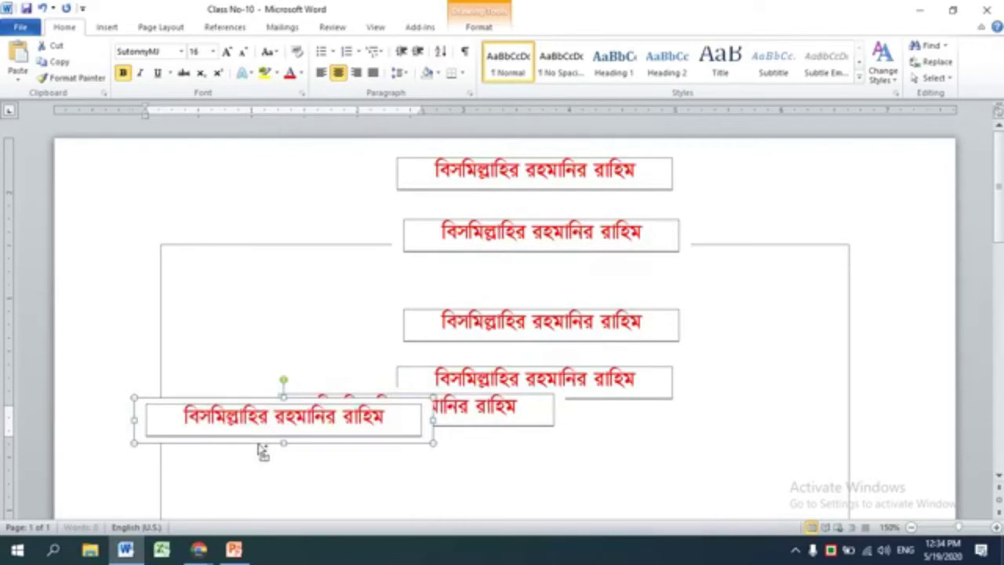
click(270, 388)
drag(246, 274, 245, 274)
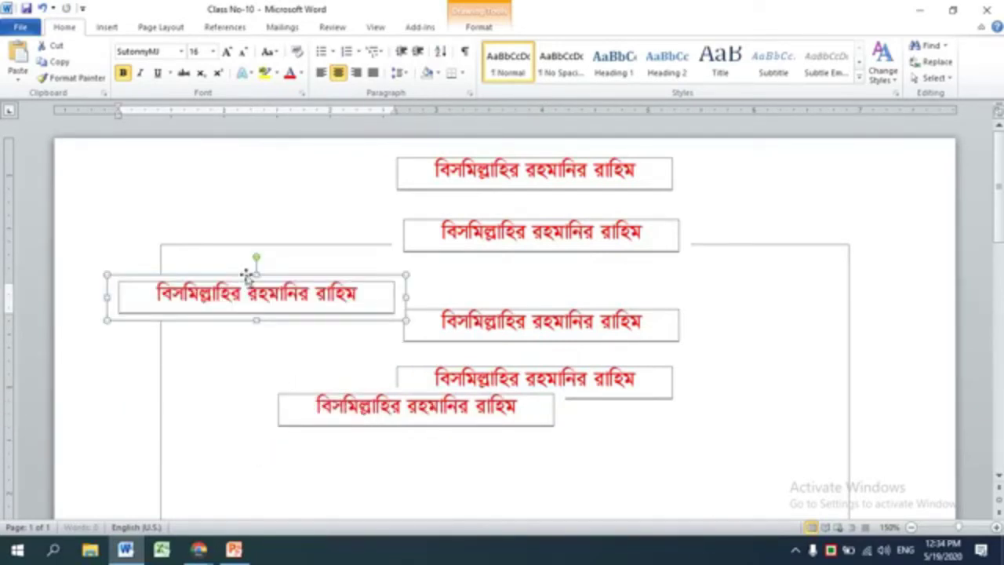
Step: Delete each extra heading box copy until only the top one remains
key(Delete)
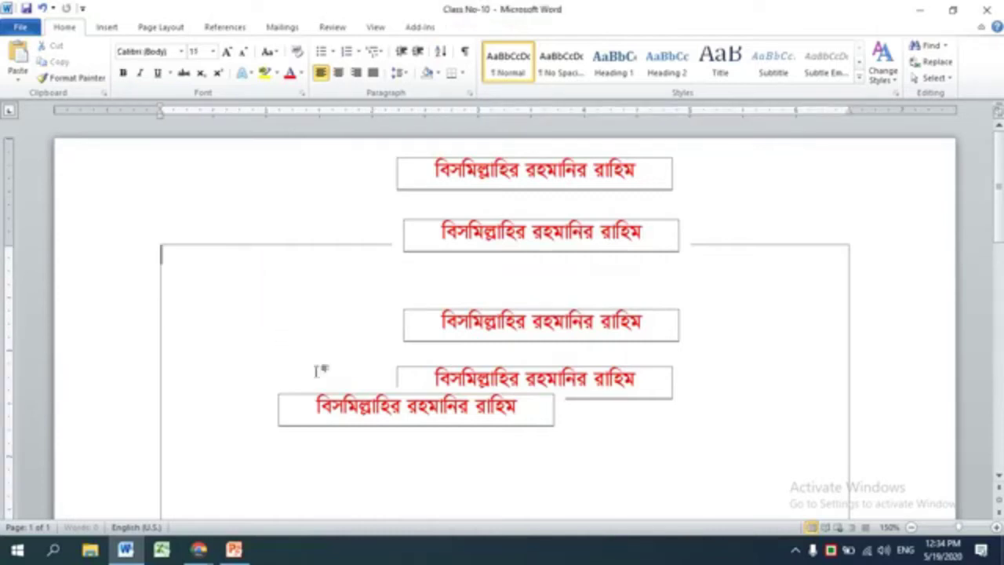
click(362, 396)
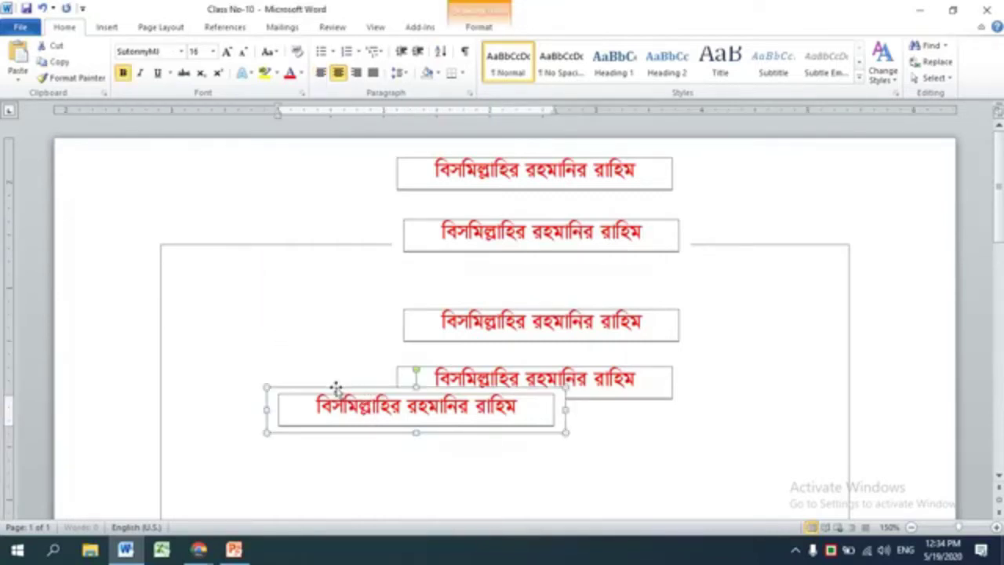
key(Delete)
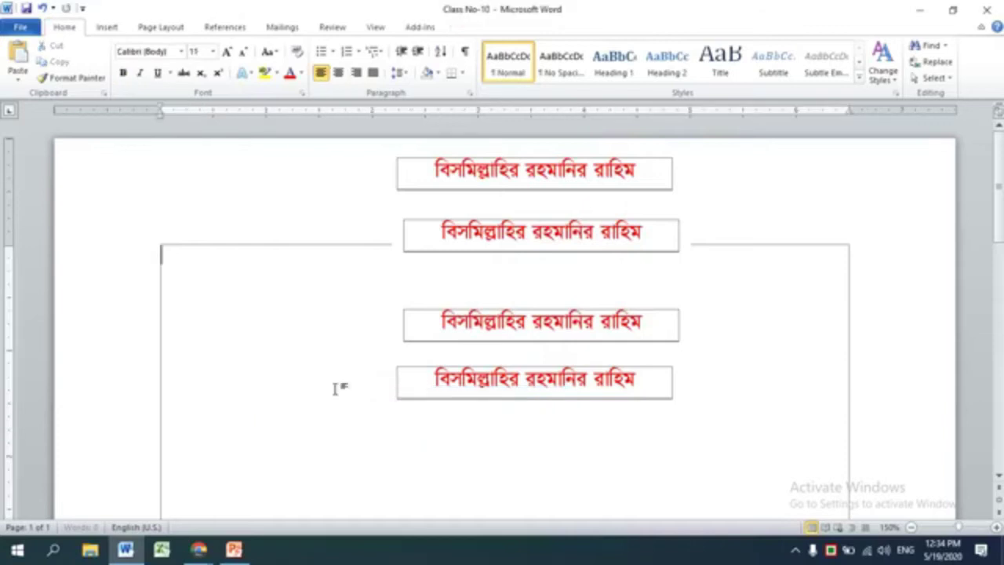
click(511, 370)
key(Delete)
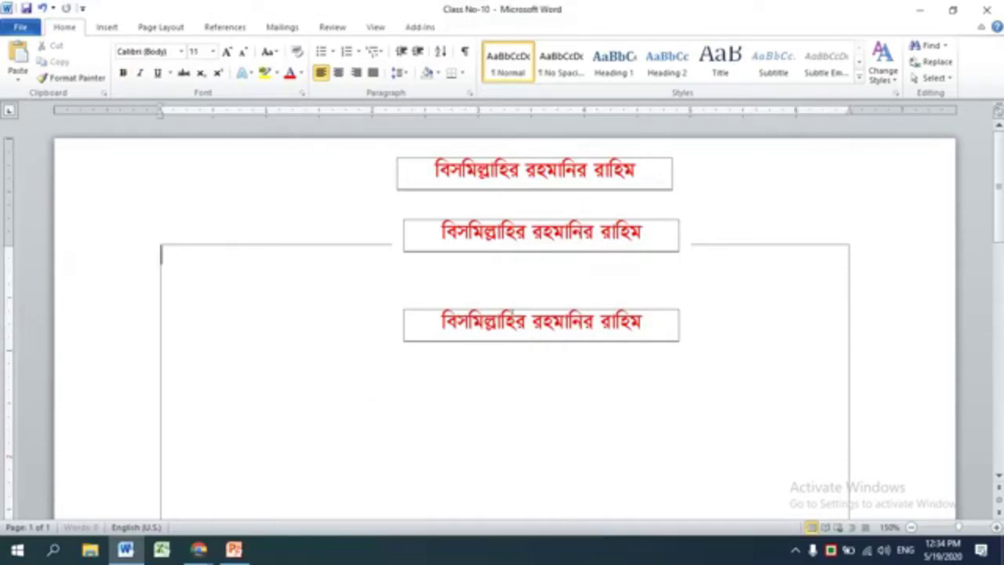
click(511, 314)
click(510, 305)
key(Delete)
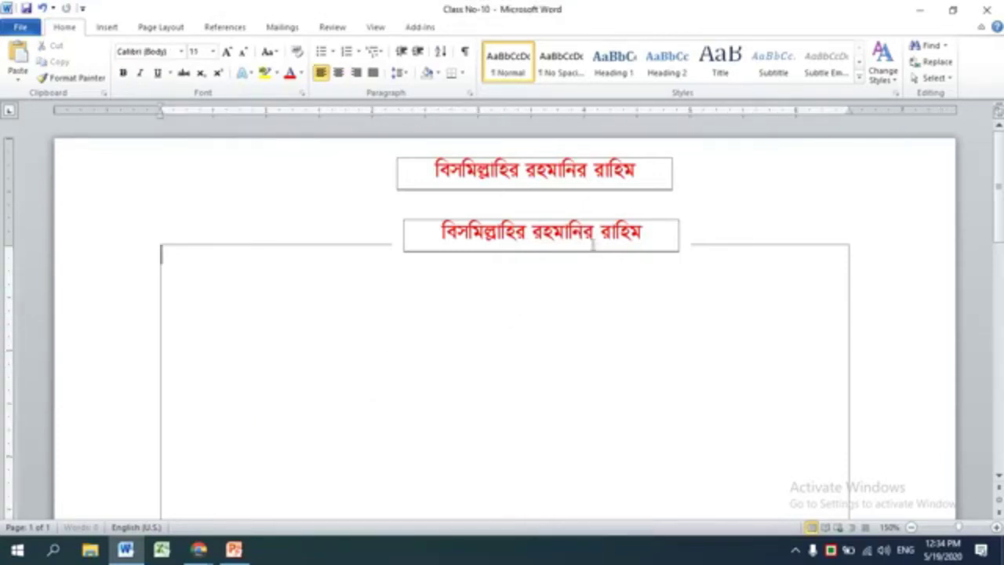
click(587, 220)
key(Delete)
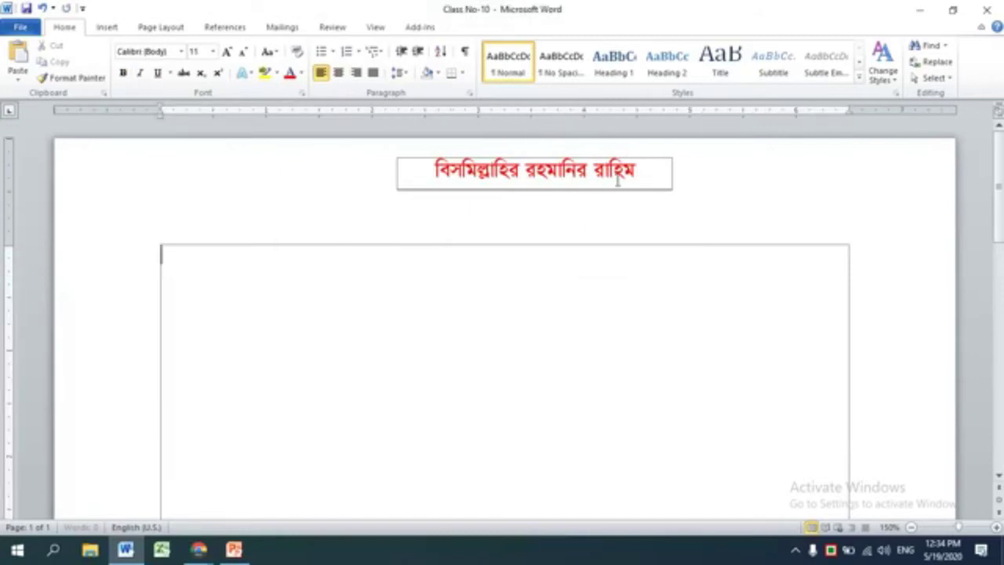
Step: Delete the top red-title box and switch to Draw Text Box mode
click(609, 190)
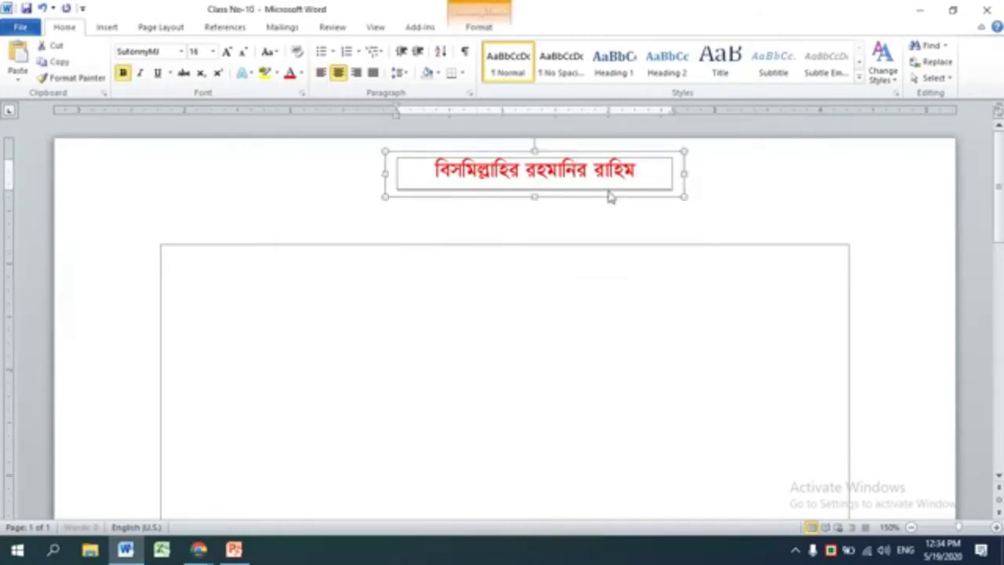
key(Delete)
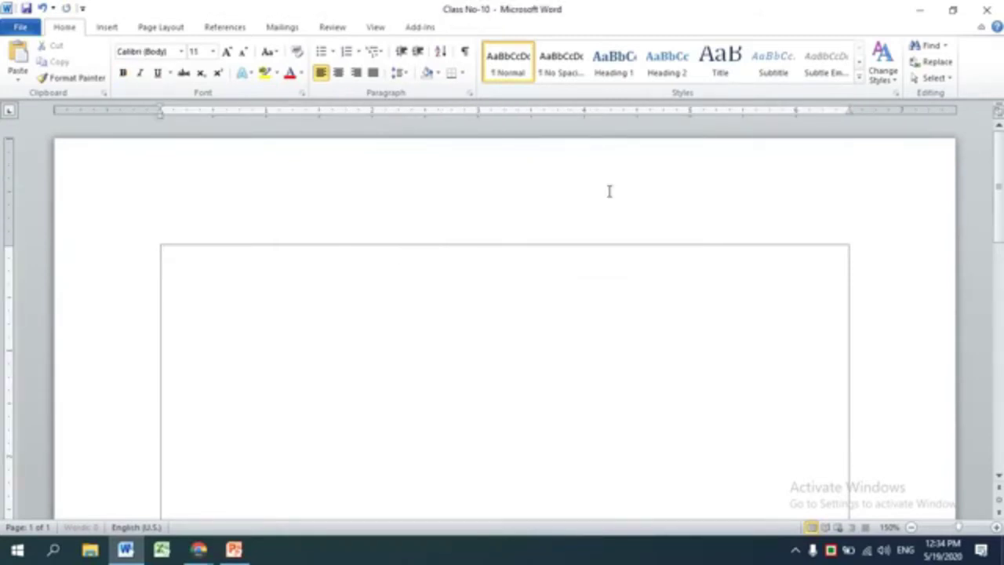
click(107, 28)
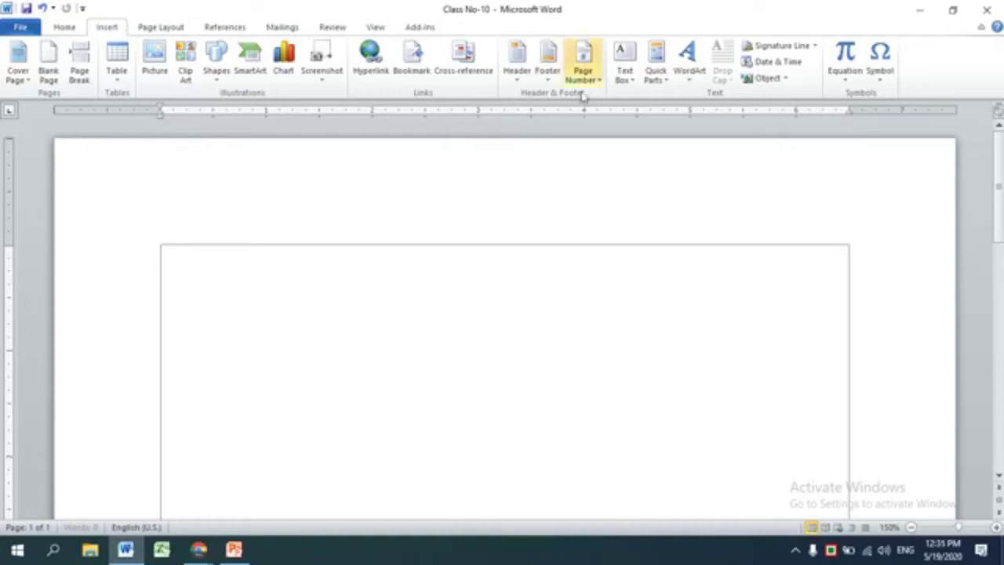
click(625, 75)
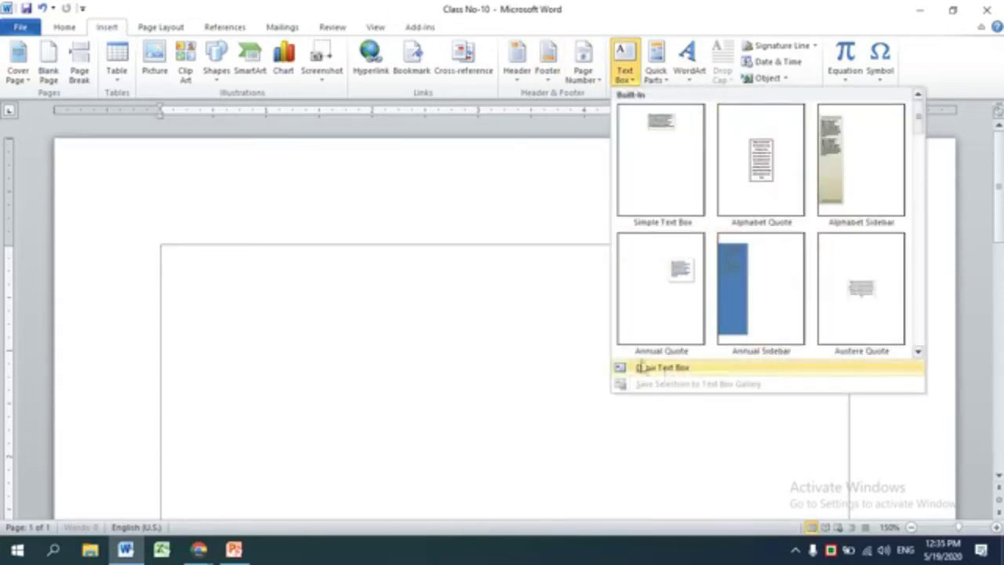
click(218, 78)
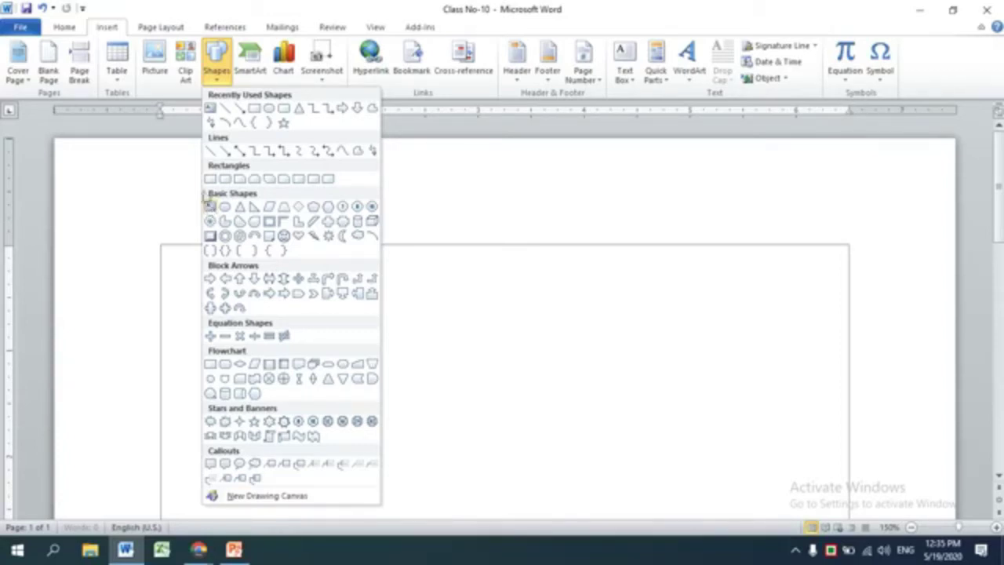
click(112, 29)
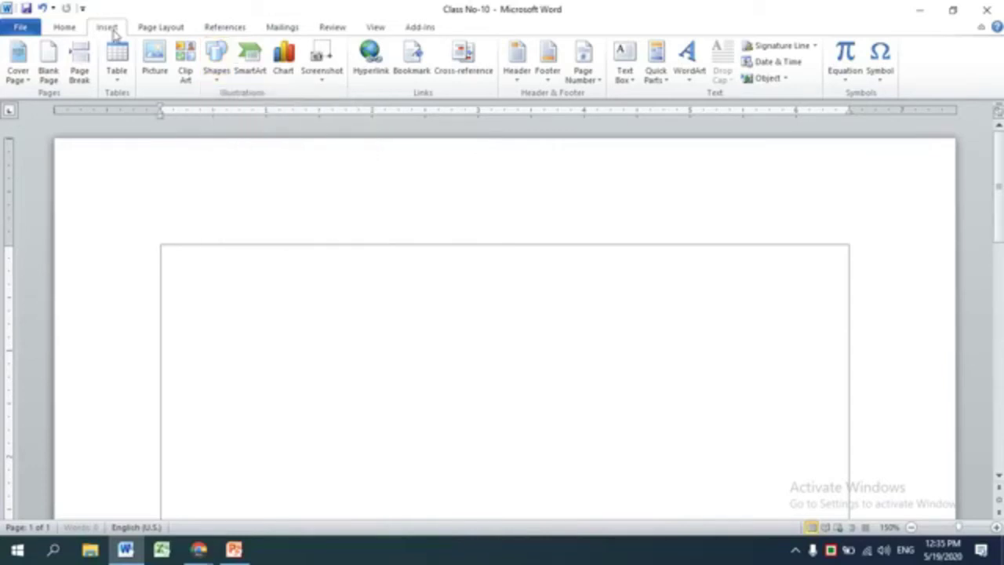
click(625, 72)
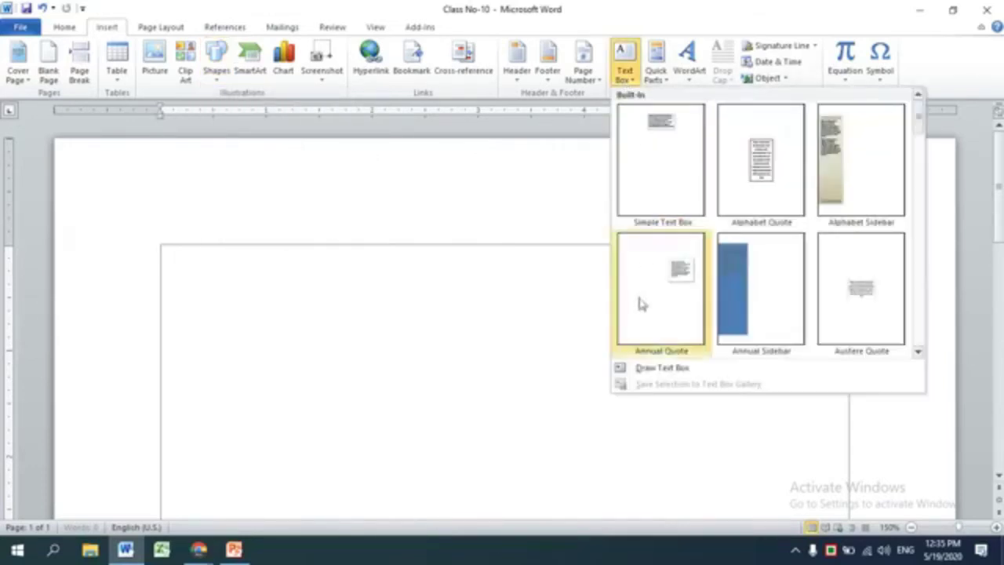
click(644, 367)
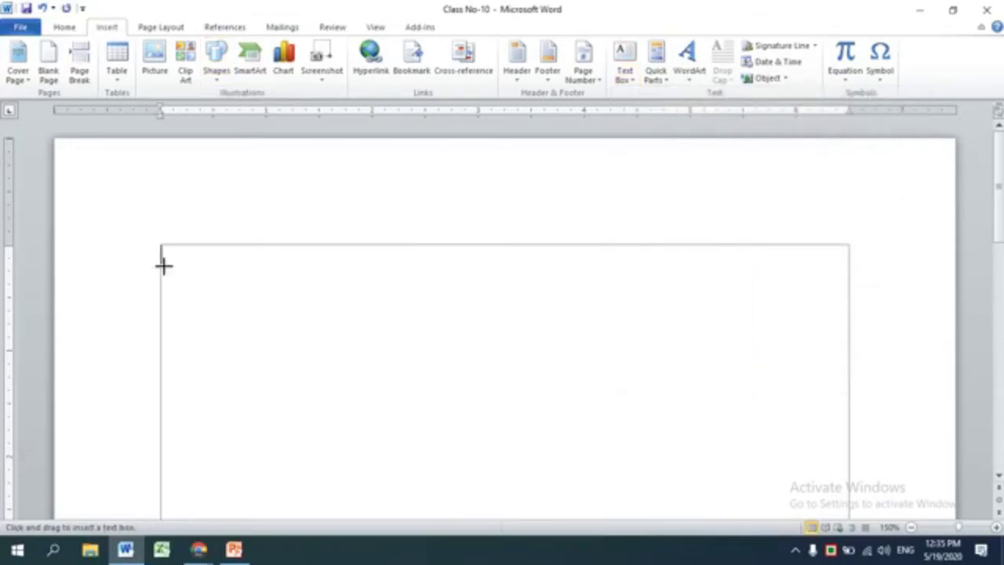
Step: Draw a text box at the page's top-left and set its font to SutonnyMJ, size 20
mouse_move(84, 148)
mouse_down()
mouse_move(135, 239)
mouse_move(390, 288)
mouse_up()
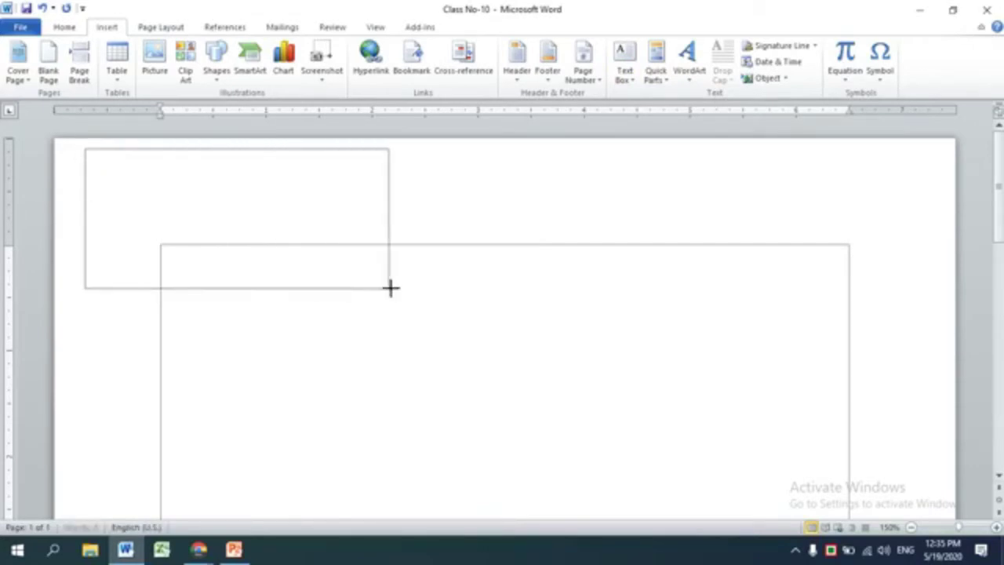
drag(391, 288, 330, 298)
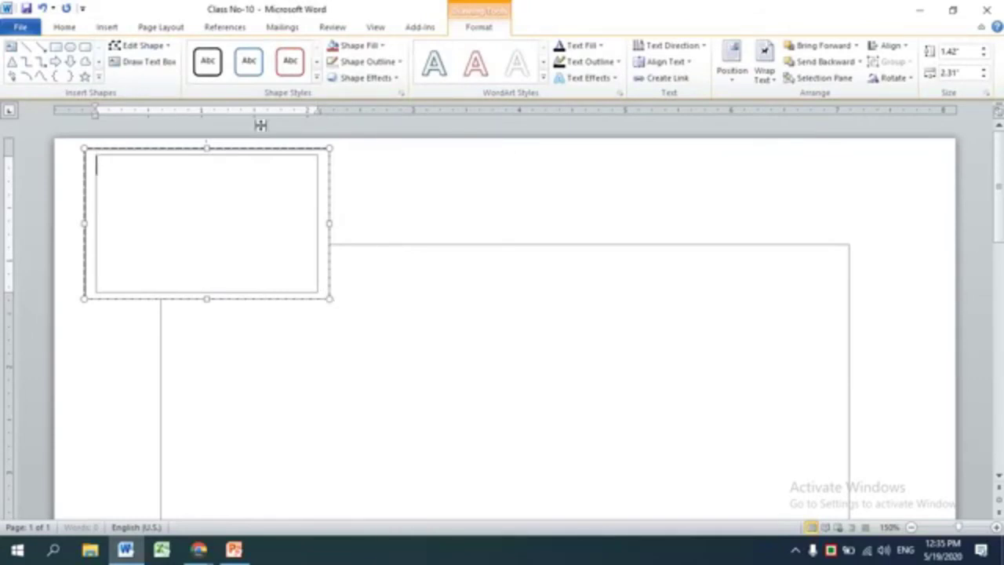
click(65, 28)
click(180, 51)
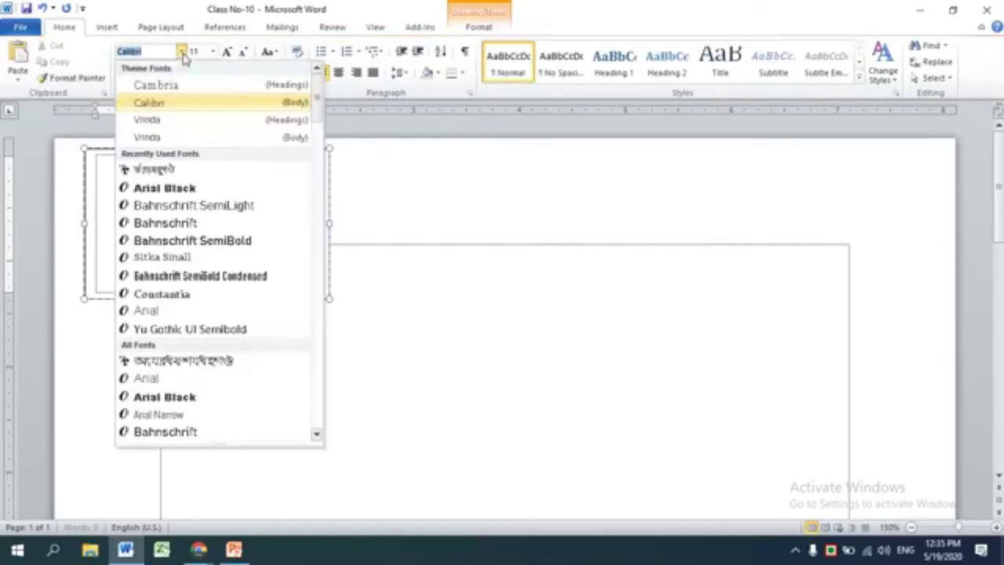
click(149, 169)
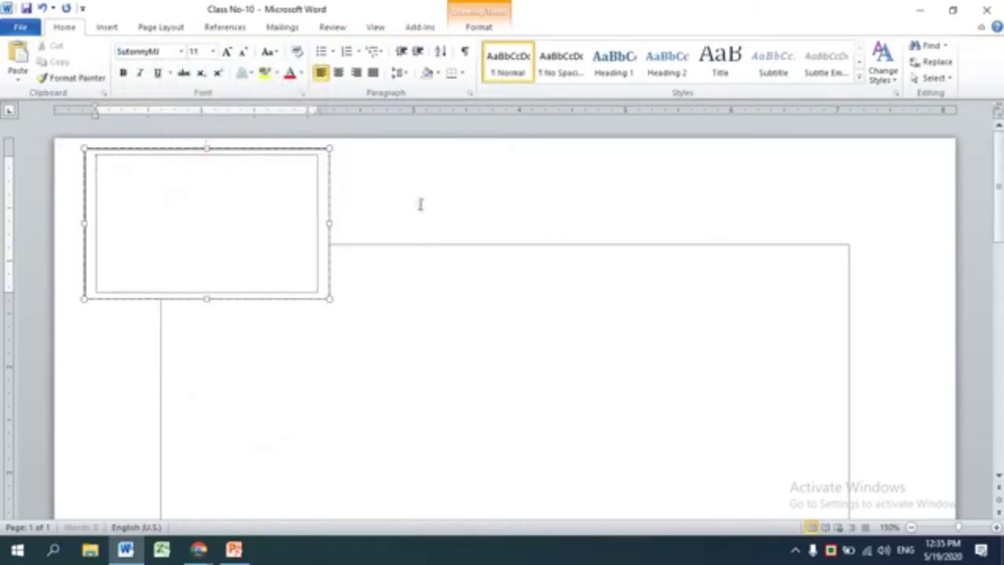
click(213, 51)
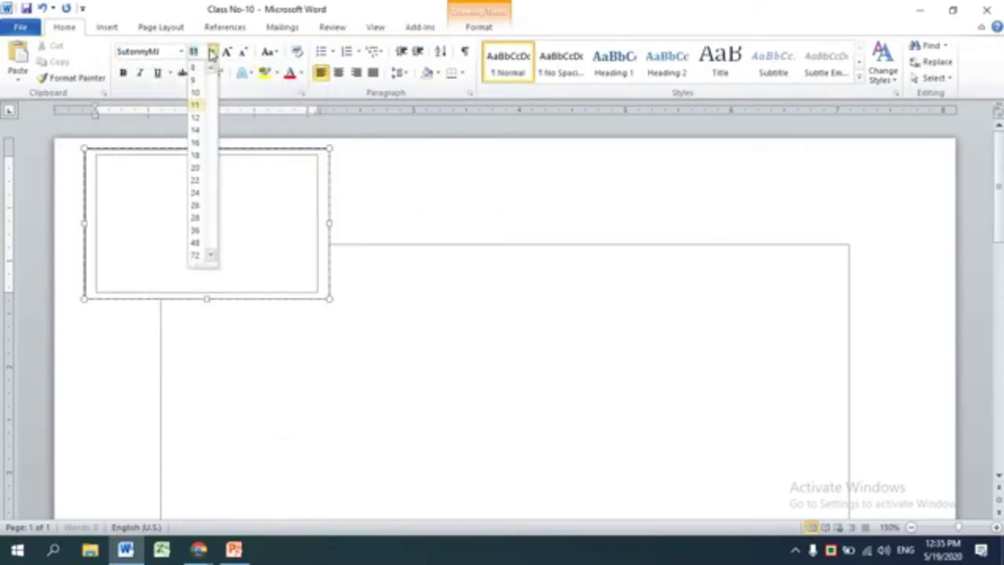
click(196, 168)
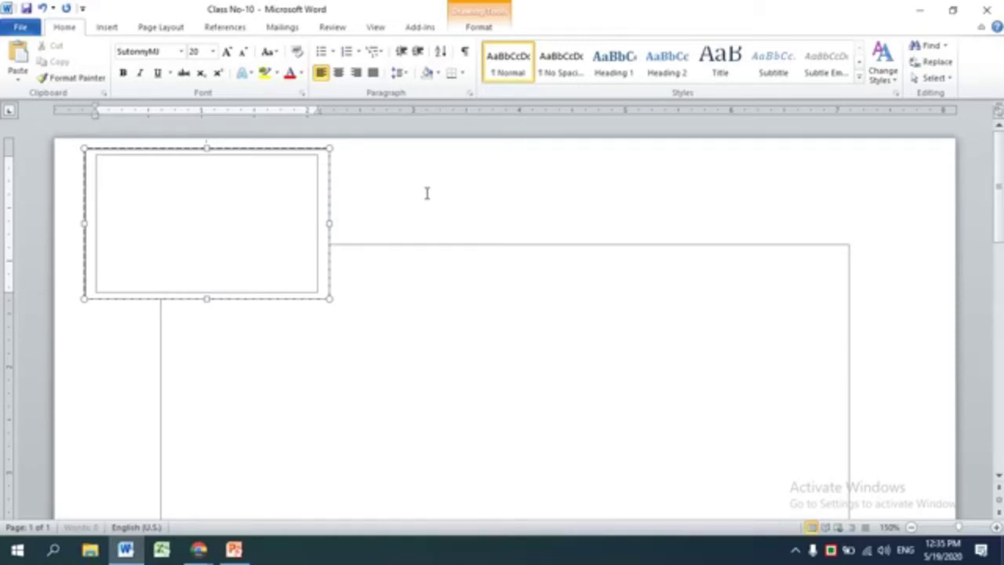
Step: Type 'দক্ষতা উন্নয়ন প্রশিক্ষন কেন্দ্র', widen the box, then add the town name কুষ্টিয়া
text(দক্ষা)
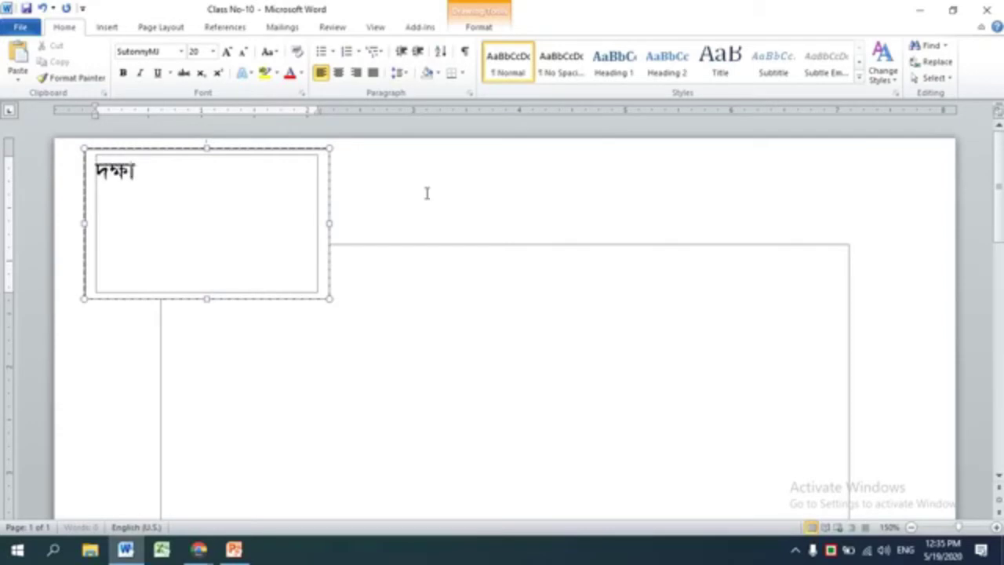
key(BackSpace)
text(তা)
text( উন্নয়)
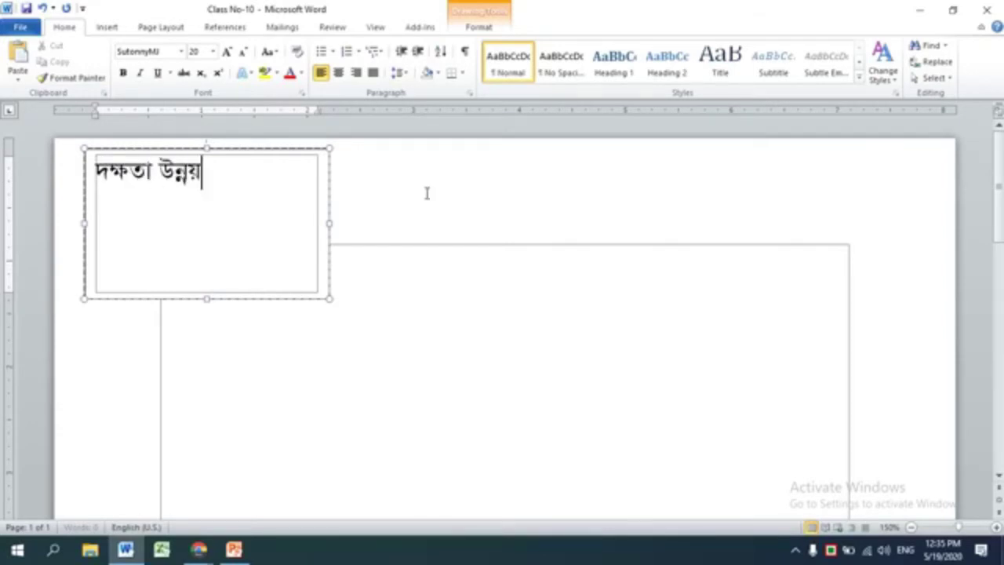
text(ন প্রি)
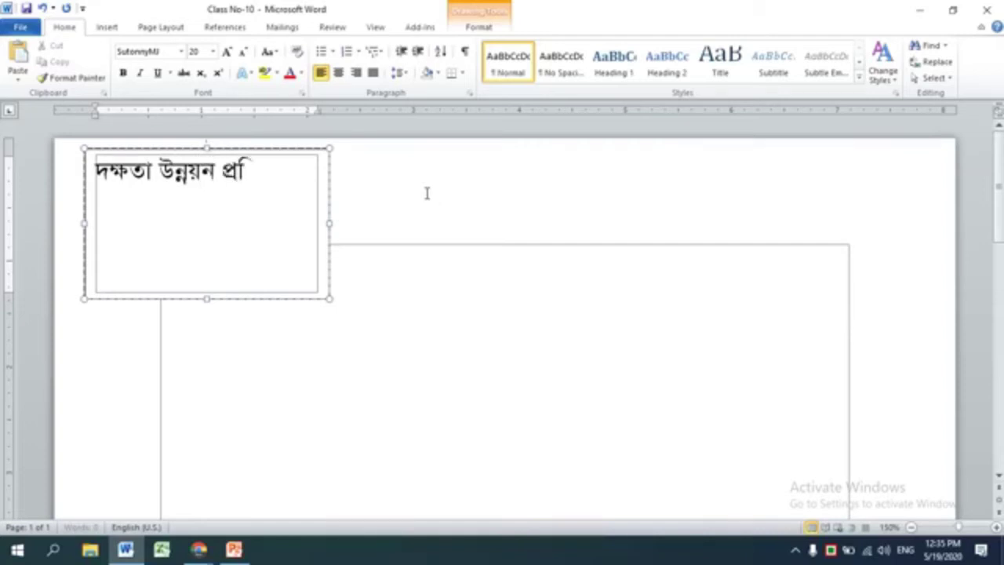
key(BackSpace)
text(শিক্ষ)
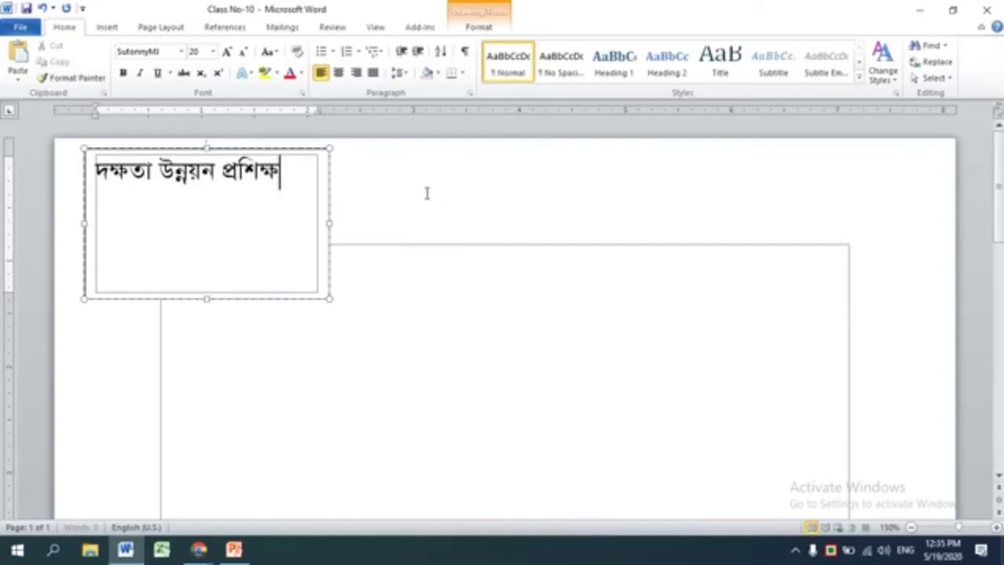
text(ন কেন্দ)
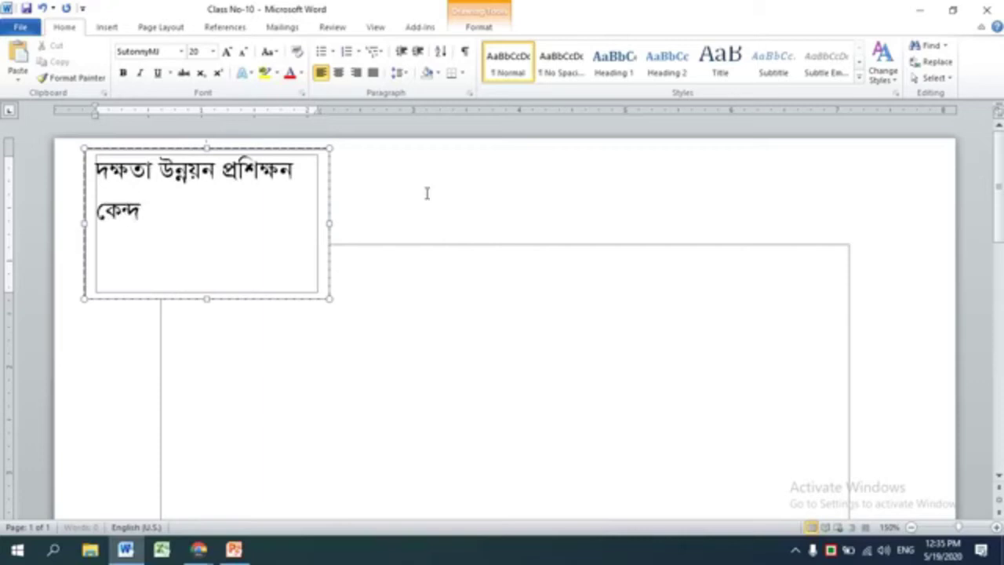
text(্র)
drag(331, 223, 416, 224)
click(364, 173)
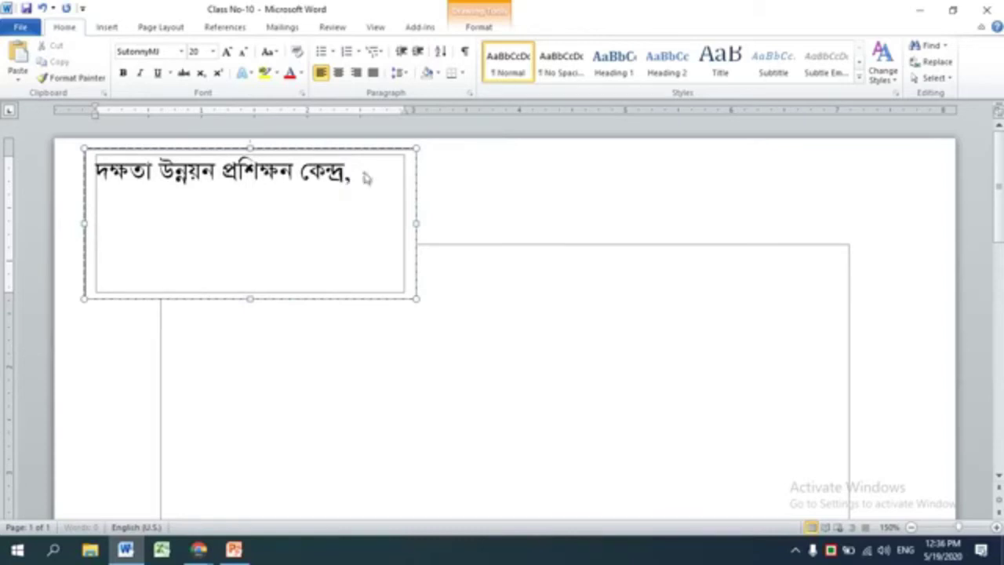
text(কুষ্ঠিয়া)
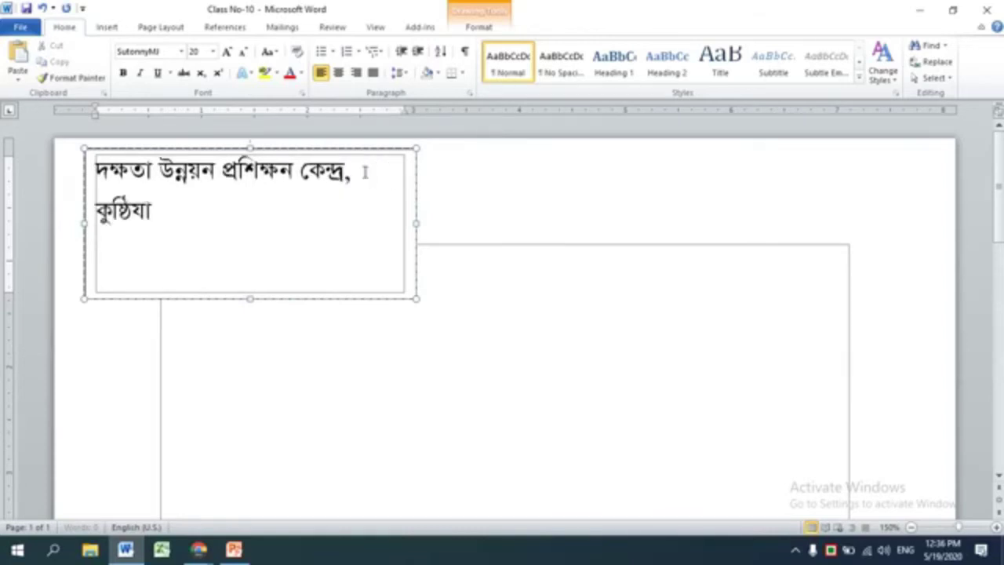
key(BackSpace)
key(BackSpace)
text(য়া)
key(BackSpace)
key(BackSpace)
key(BackSpace)
key(BackSpace)
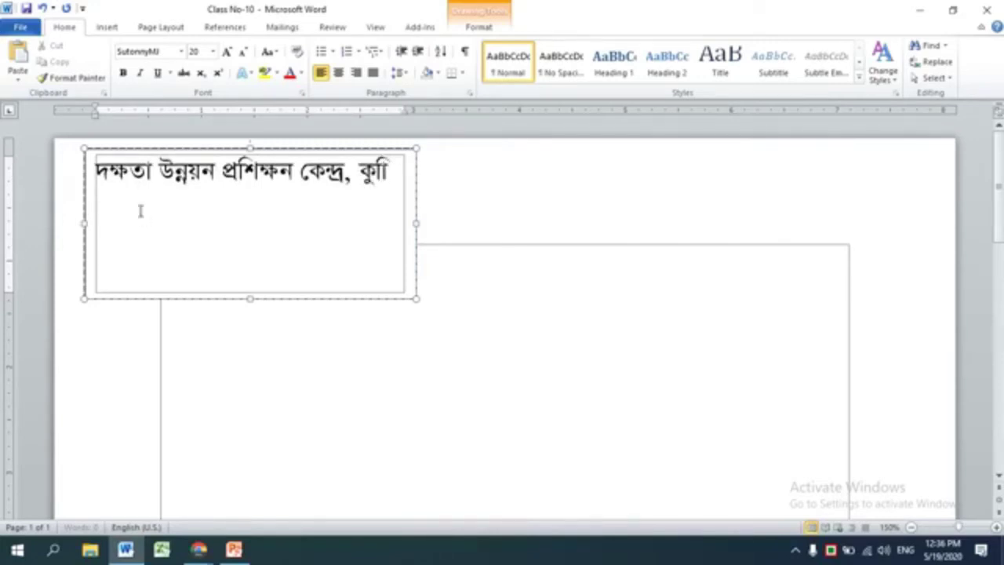
text(ষ্ঠিয়া)
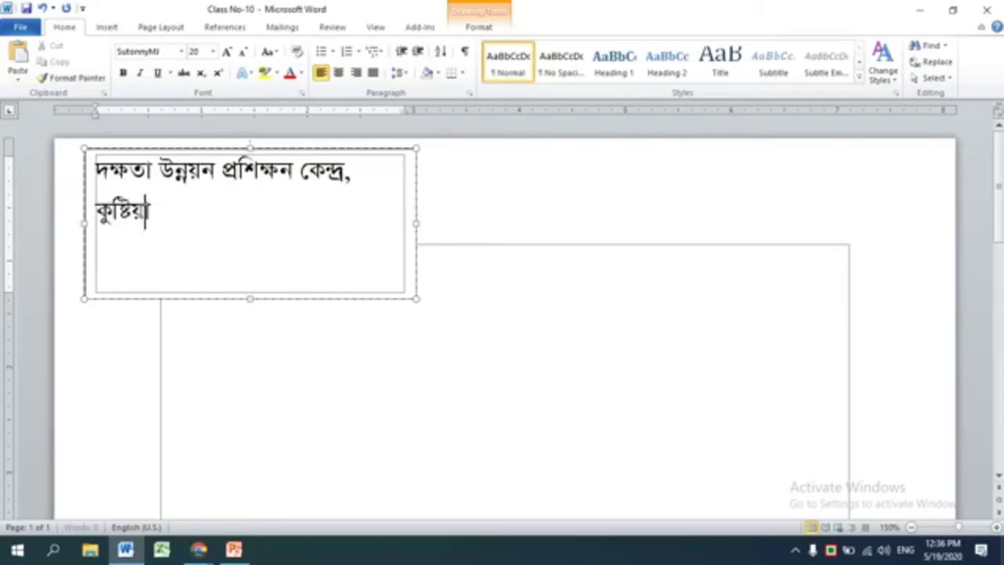
text(া)
Step: Reduce the heading text to 17 pt so it fits one line, then start a new line
key(ctrl+a)
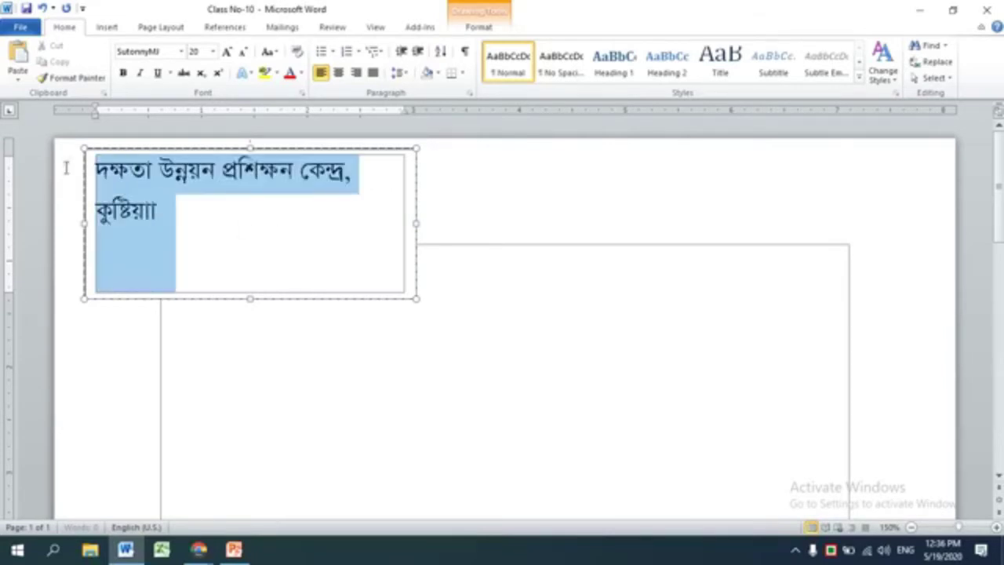
key(ctrl+bracketleft)
key(ctrl+bracketleft)
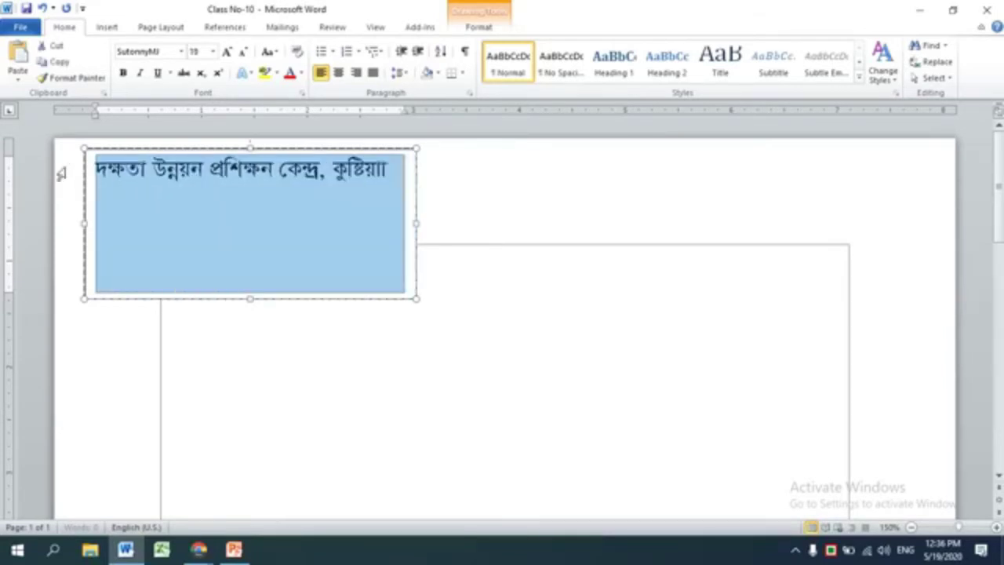
key(ctrl+bracketleft)
click(392, 169)
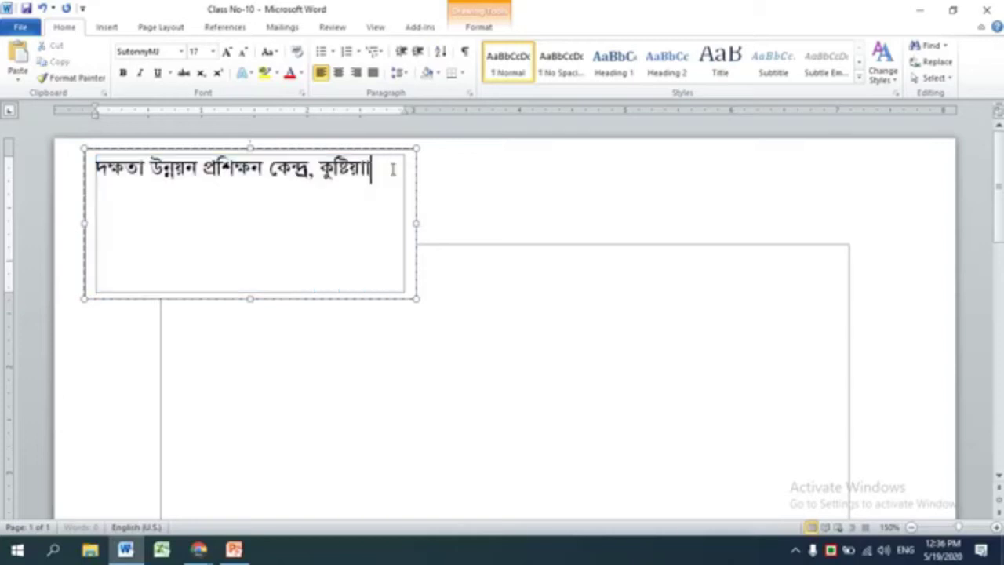
key(Return)
text(সা)
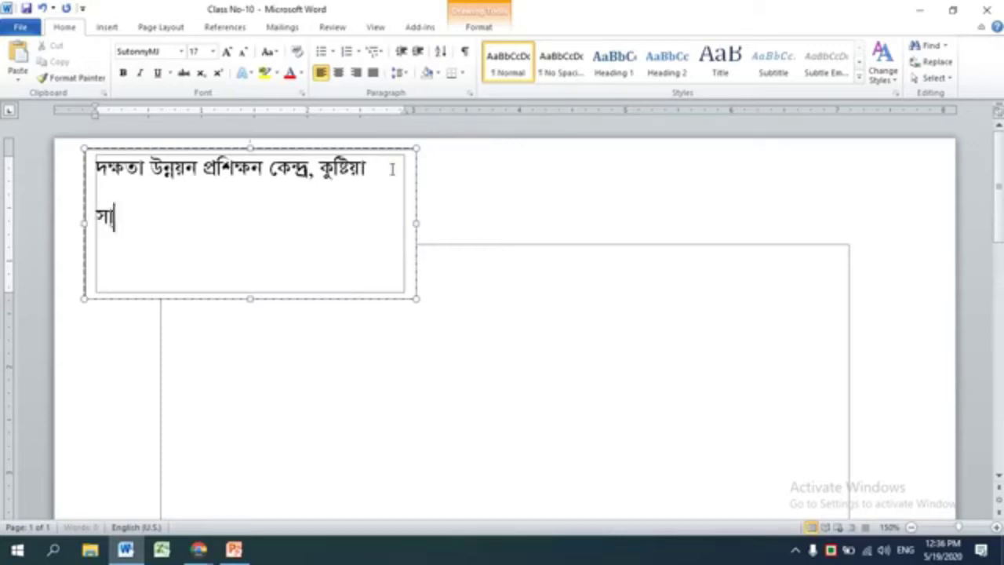
Step: Type 'সাইকেল স্টান্ড টোকেন' and 'টোকেন নাম্বরঃ' as two lines below the heading, then select all the text
text(ই কে)
key(BackSpace)
key(BackSpace)
key(BackSpace)
text(কে)
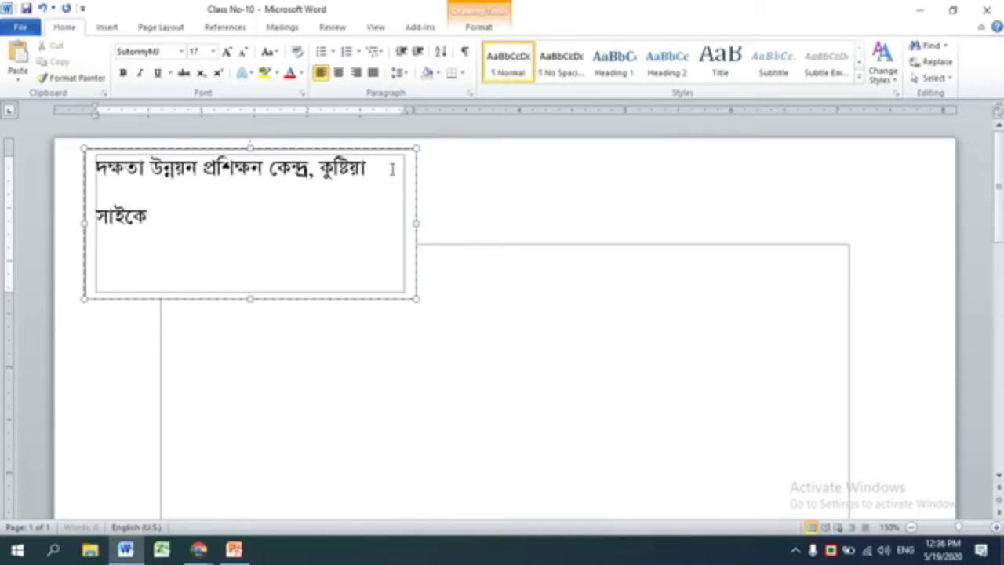
text(ল স)
text(্টা)
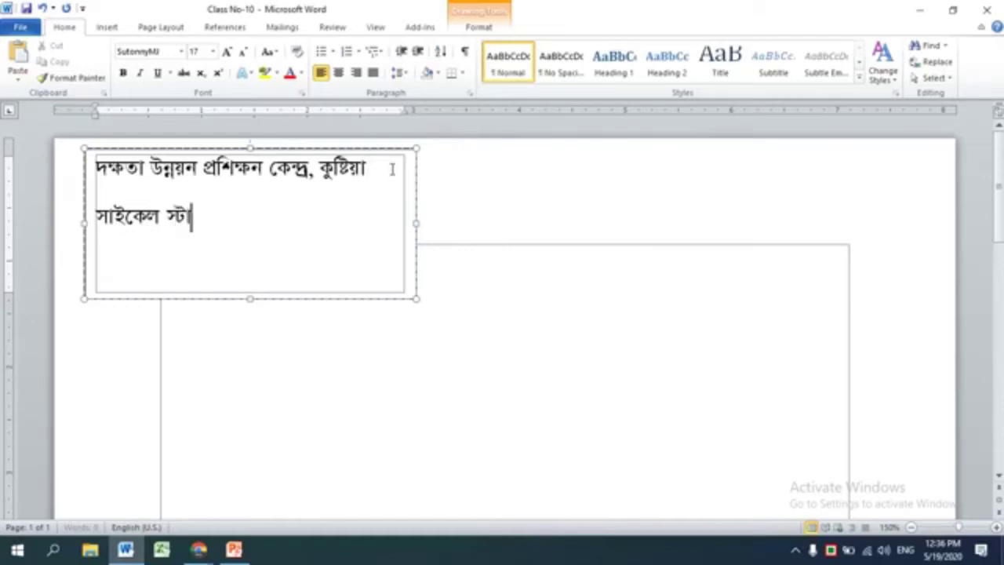
text(ন)
text(্)
text(ড টো)
text( ে)
text(ট)
text(া)
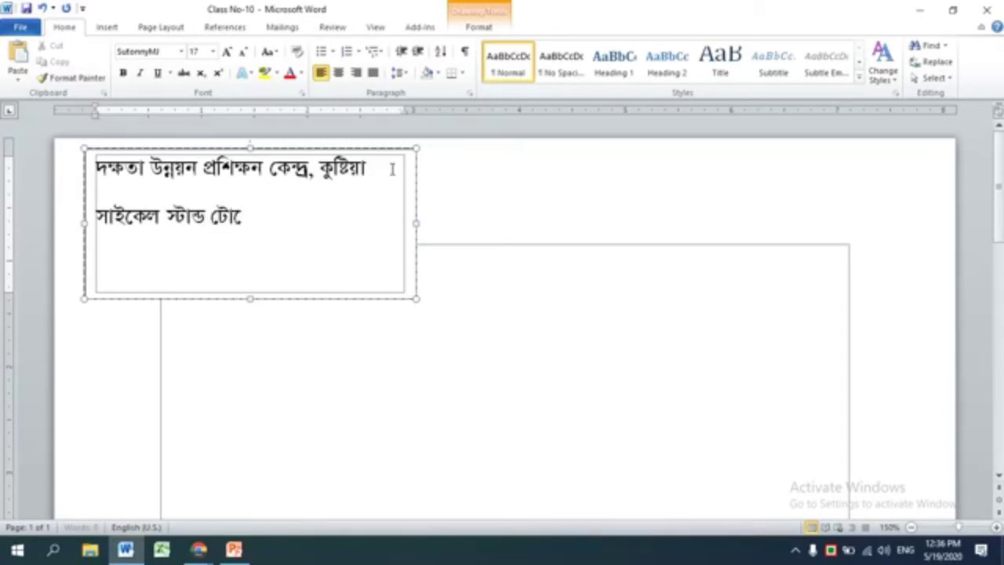
text(কেন)
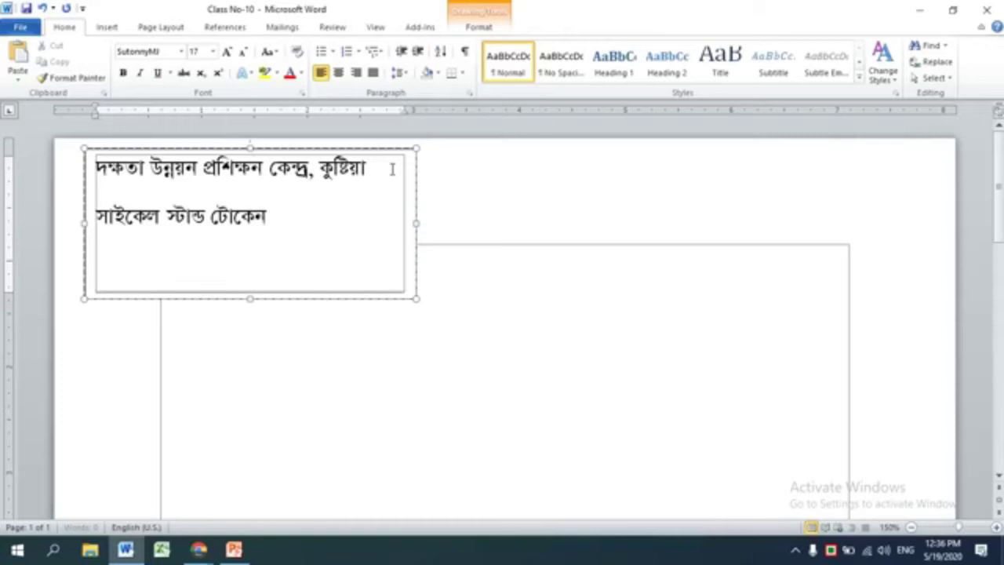
text(টা)
text(কেন)
text( ন)
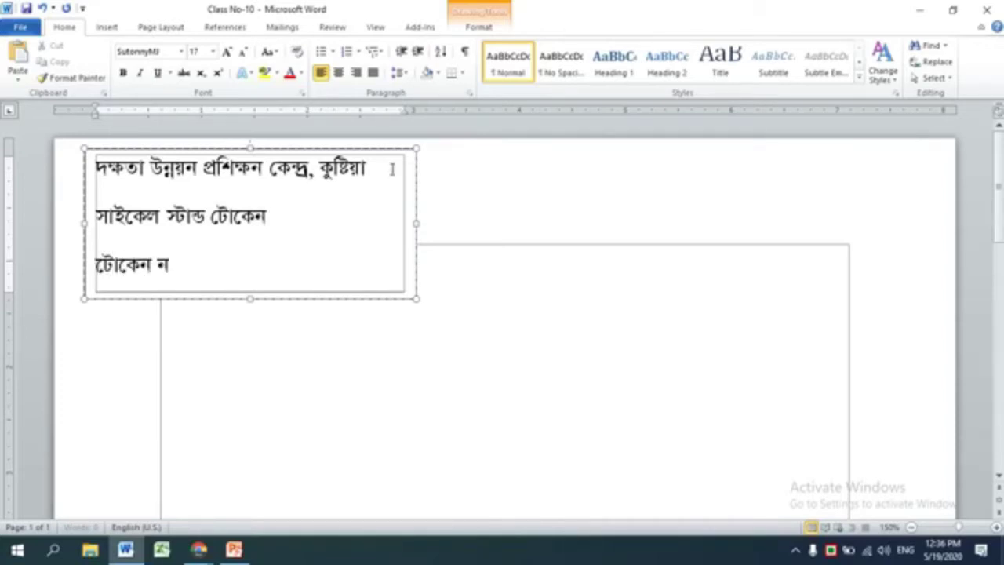
text(াম্বর)
text(ঃ)
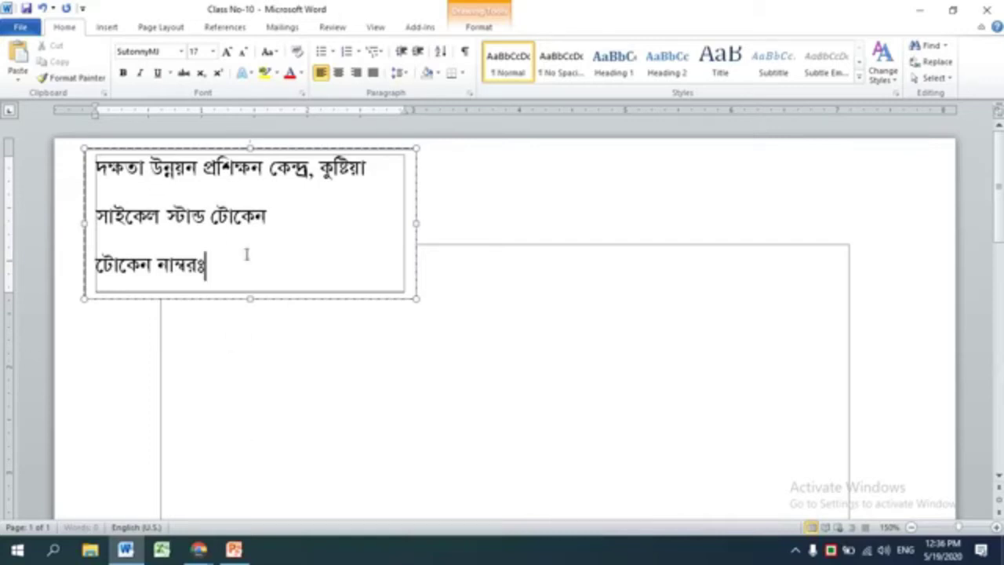
drag(246, 254, 69, 165)
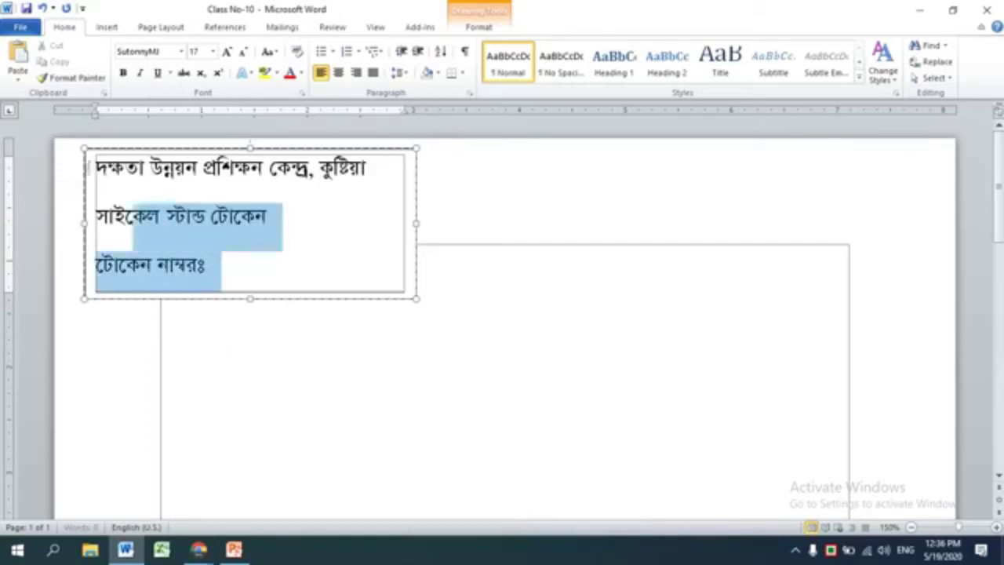
Step: Apply 1.0 line spacing with no space after paragraphs, keeping the text left-aligned
click(398, 72)
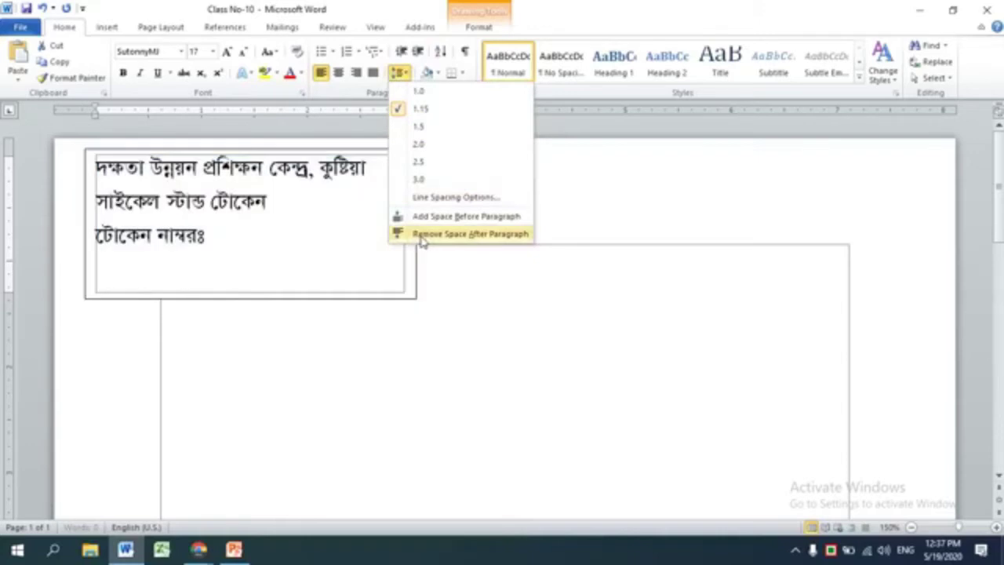
click(421, 235)
click(398, 72)
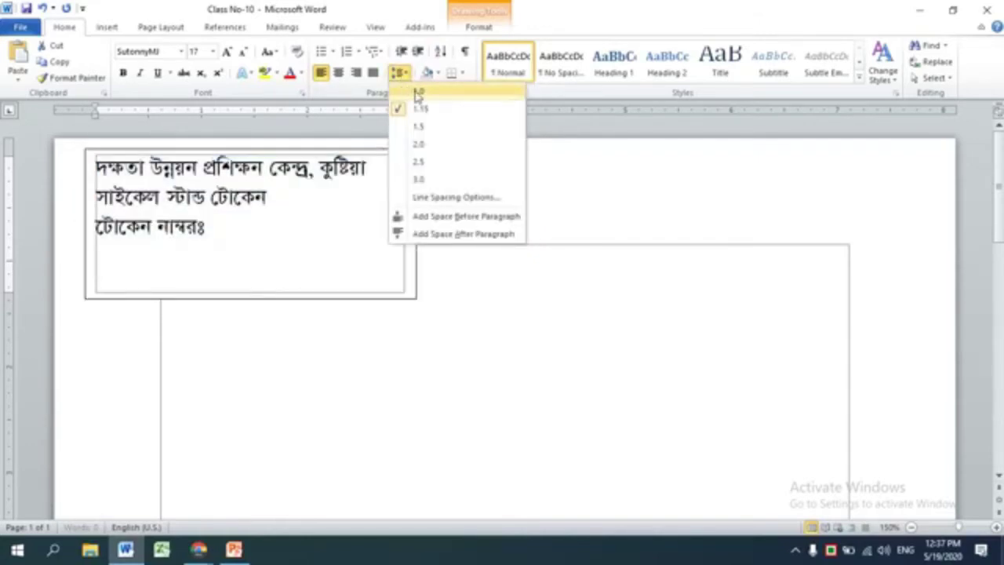
click(418, 93)
click(237, 226)
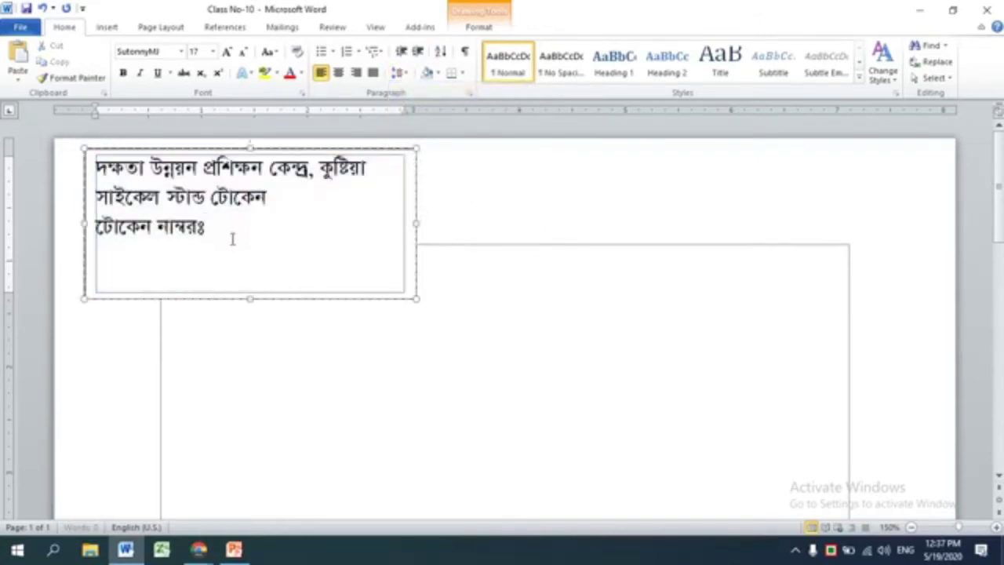
key(ctrl+a)
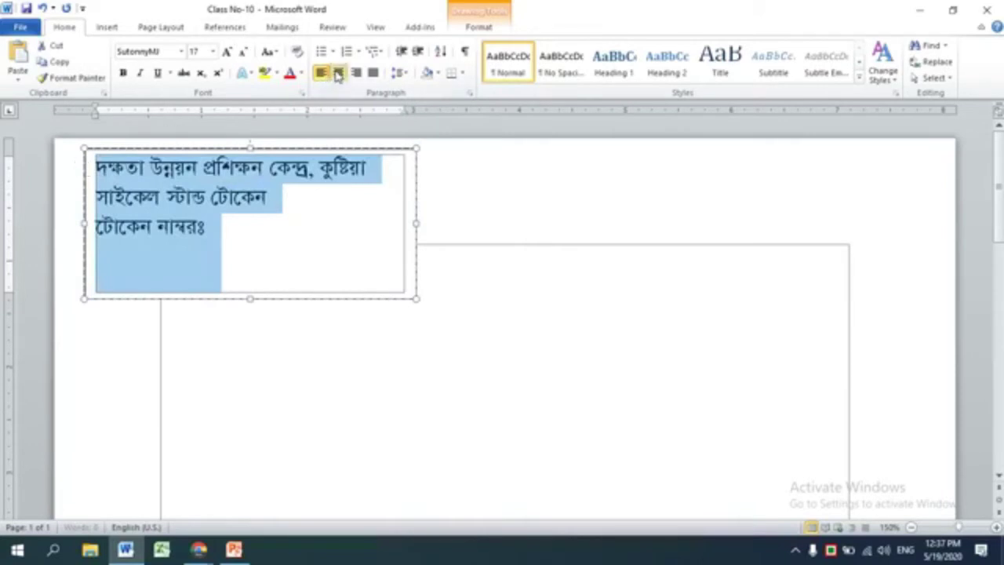
click(338, 72)
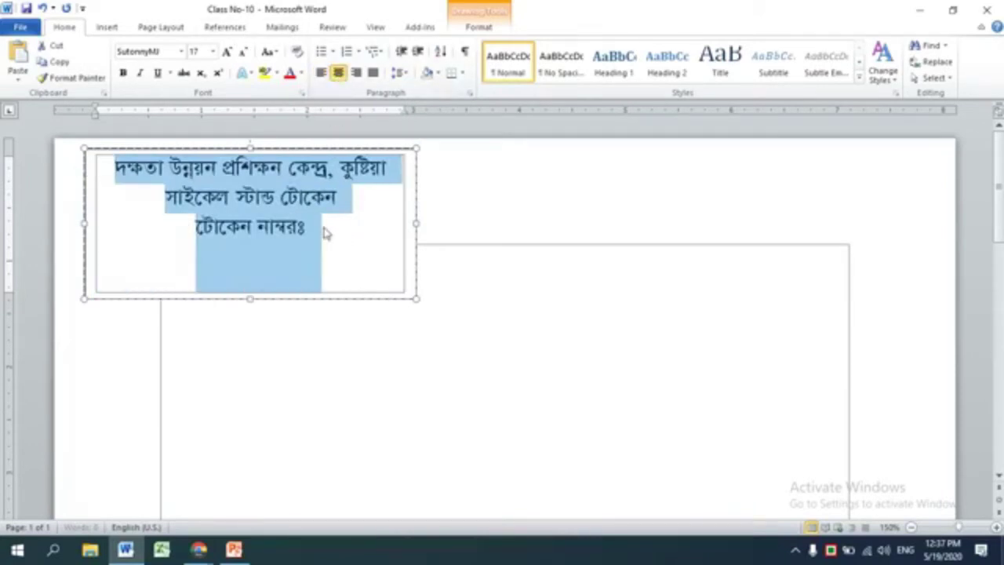
click(319, 75)
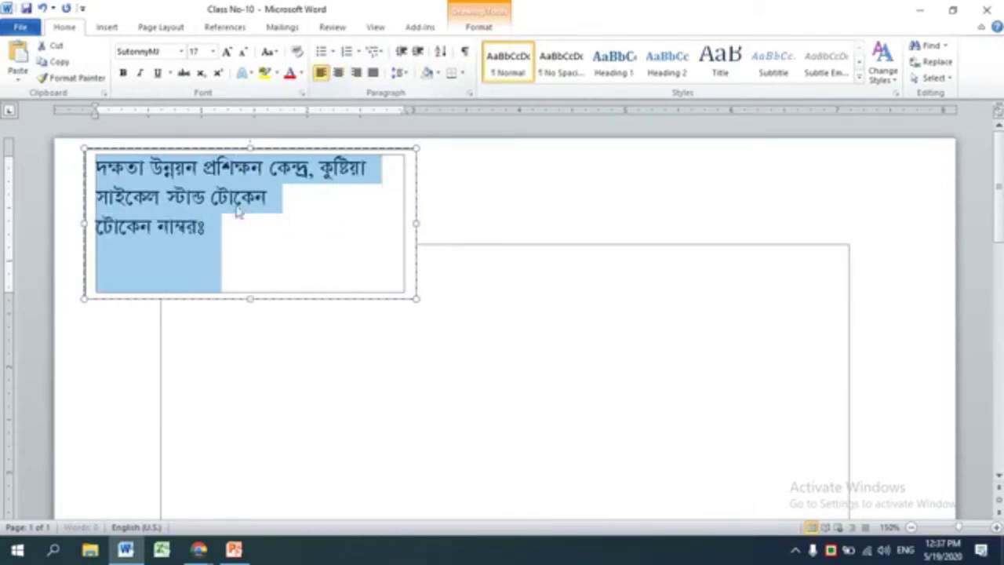
click(222, 227)
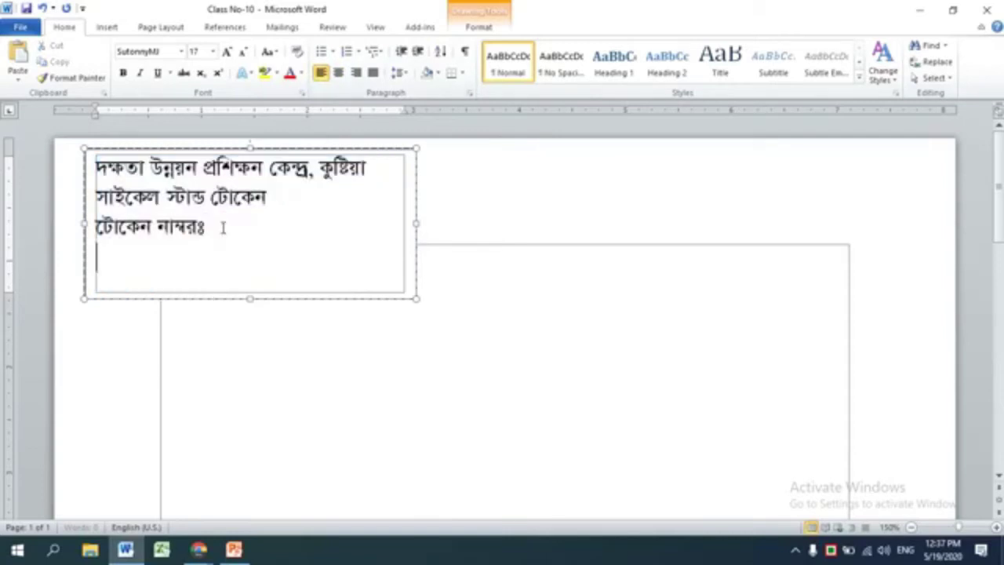
Step: Type the fourth line 'বি.দ্র.ঃ টোকেন ছারা ক্ষতিপুরন দেওয়া হবেনা'
text(িv)
text(lgv.)
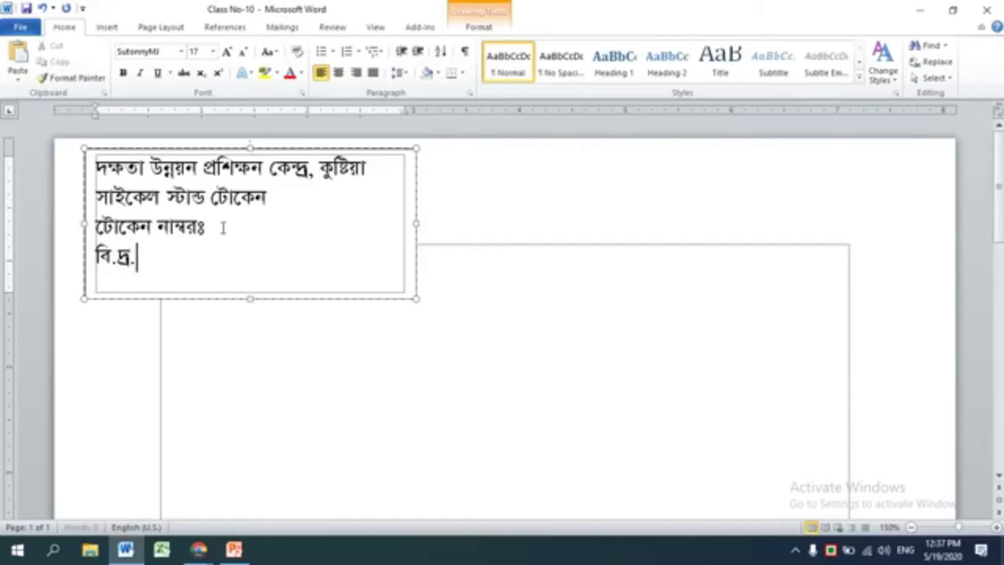
text(ঃ)
text( টো)
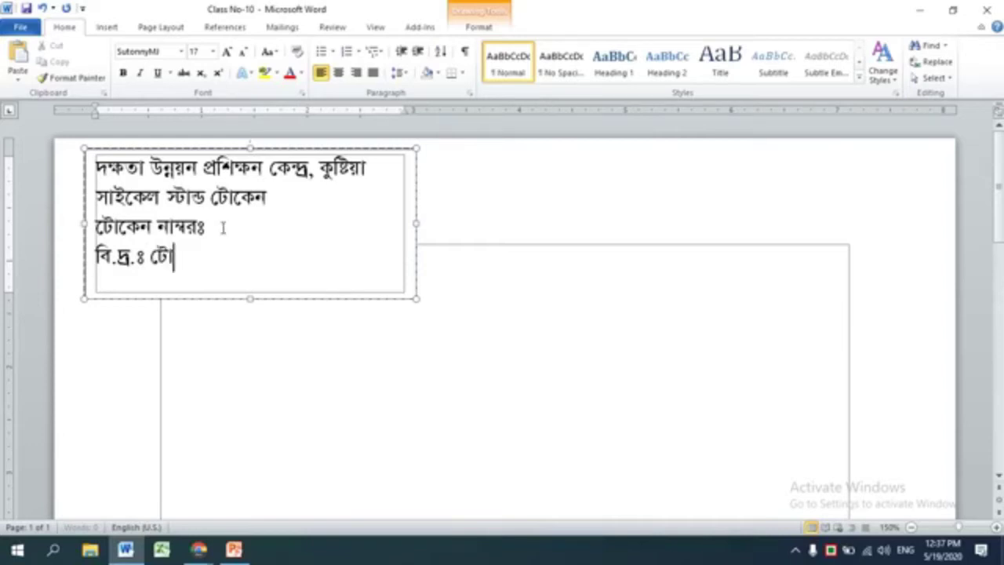
text(কেন)
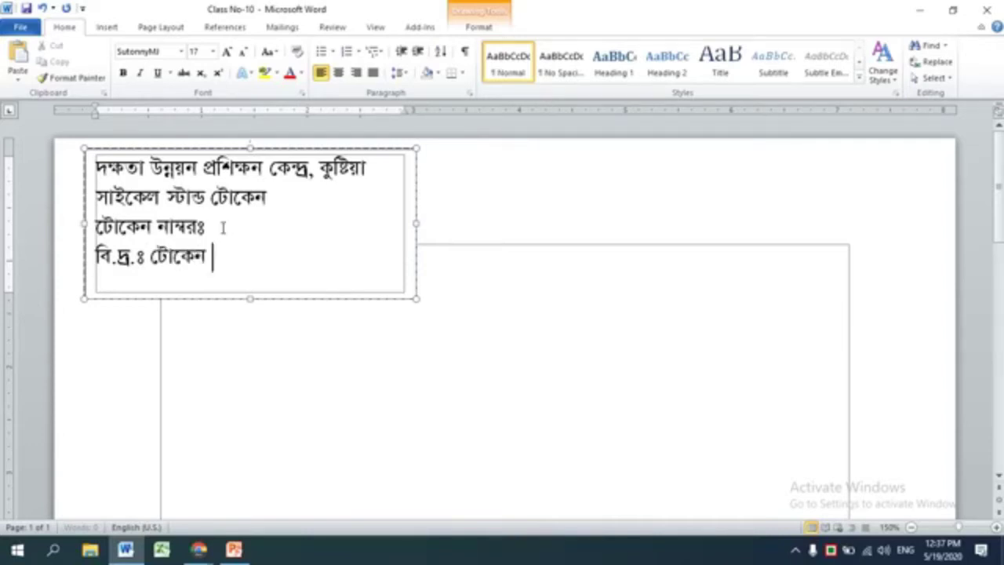
text(ছারা ক)
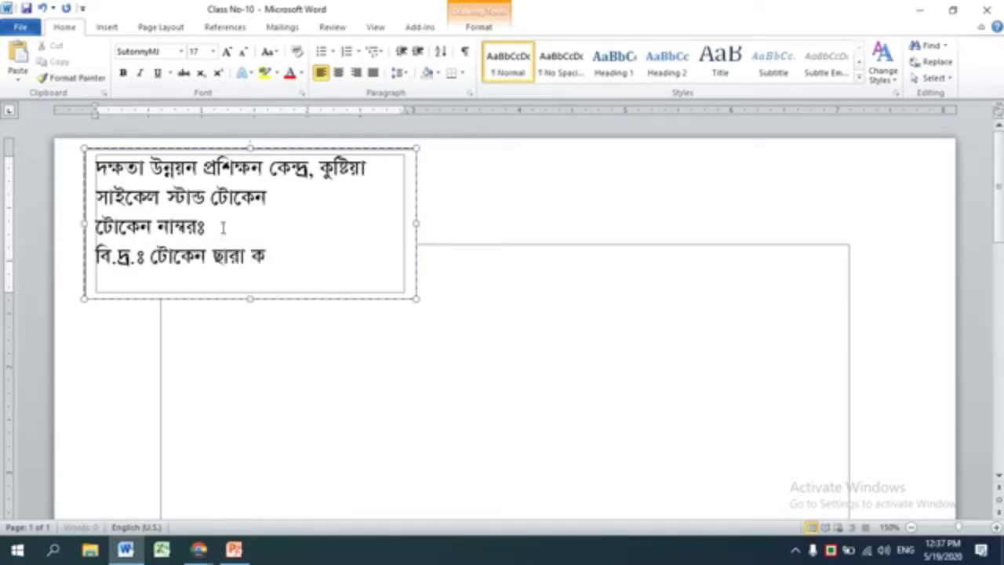
text(্ষতি)
text(পুর)
key(BackSpace)
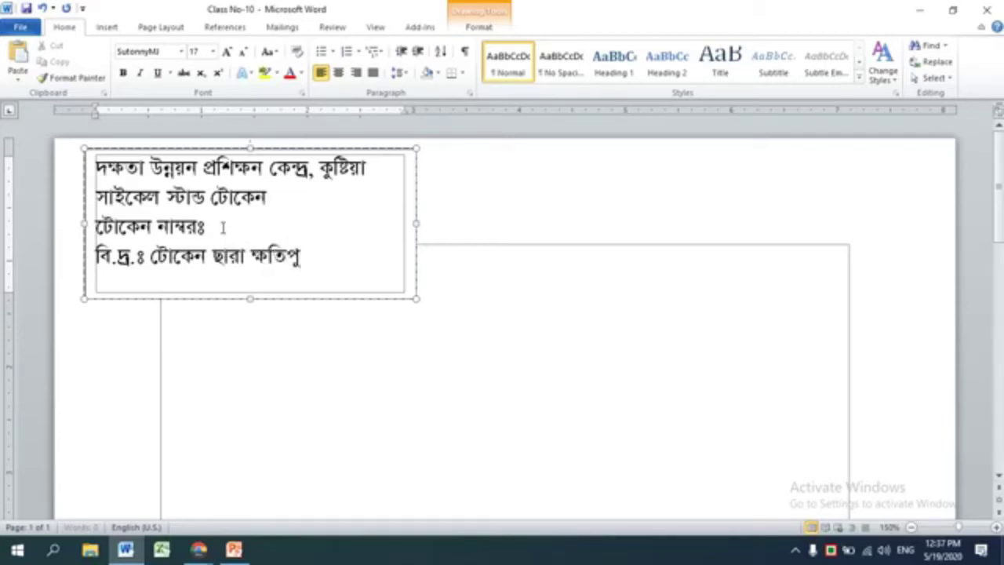
text(রন)
text( দেওয়া হ)
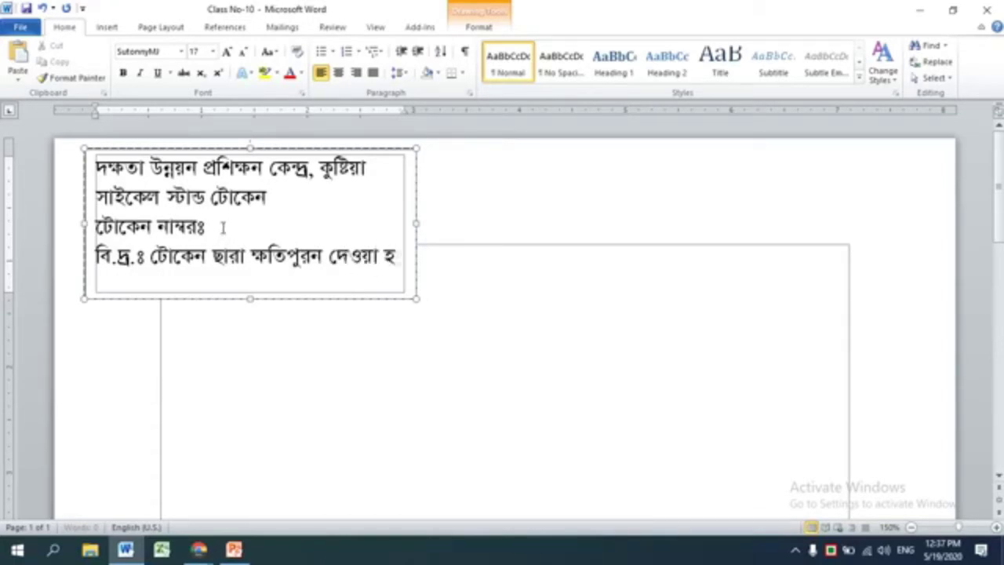
text(বেনা)
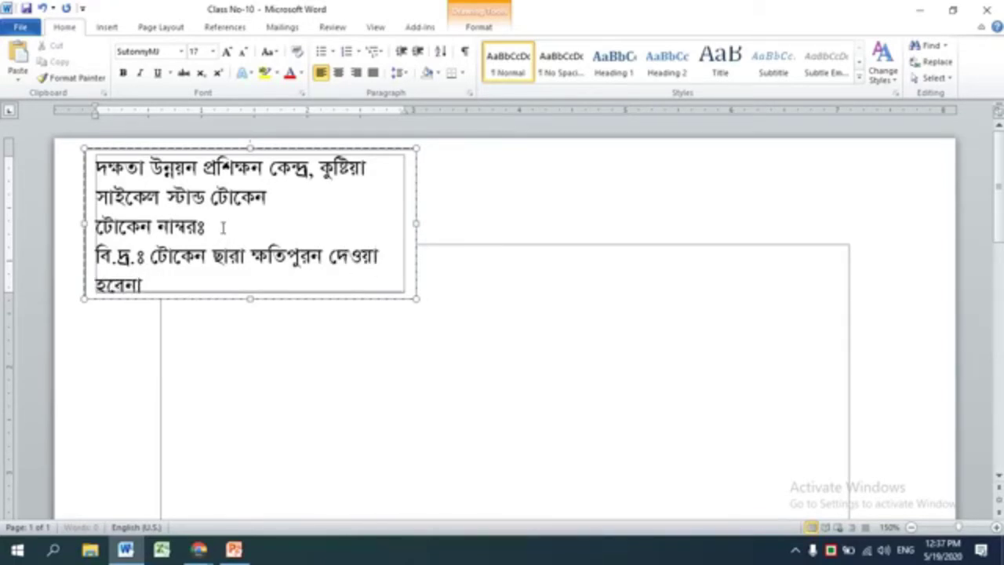
Step: Shrink the note line to fit on one line and tighten the text box around the text
drag(161, 285, 88, 253)
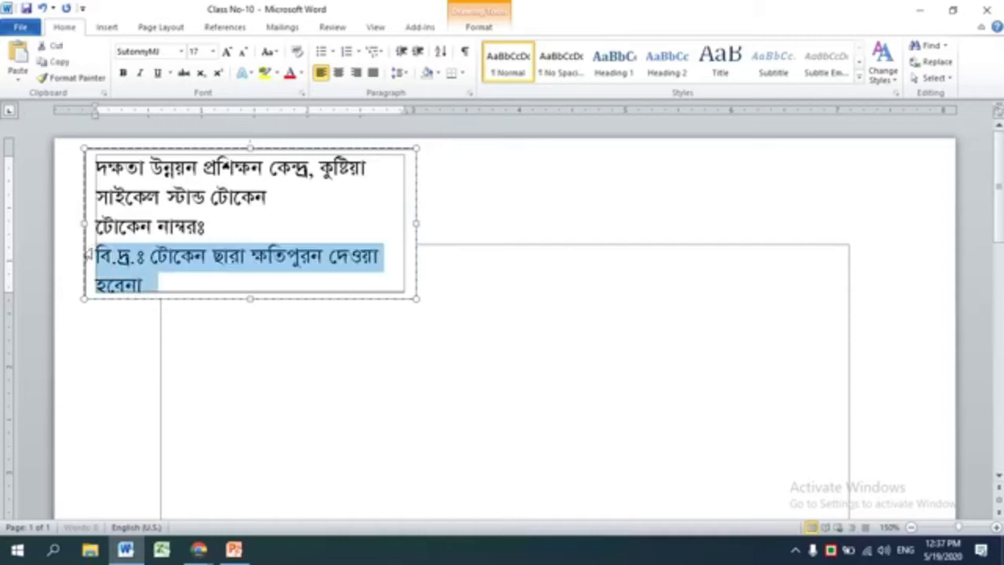
key(ctrl+bracketleft)
key(ctrl+bracketleft)
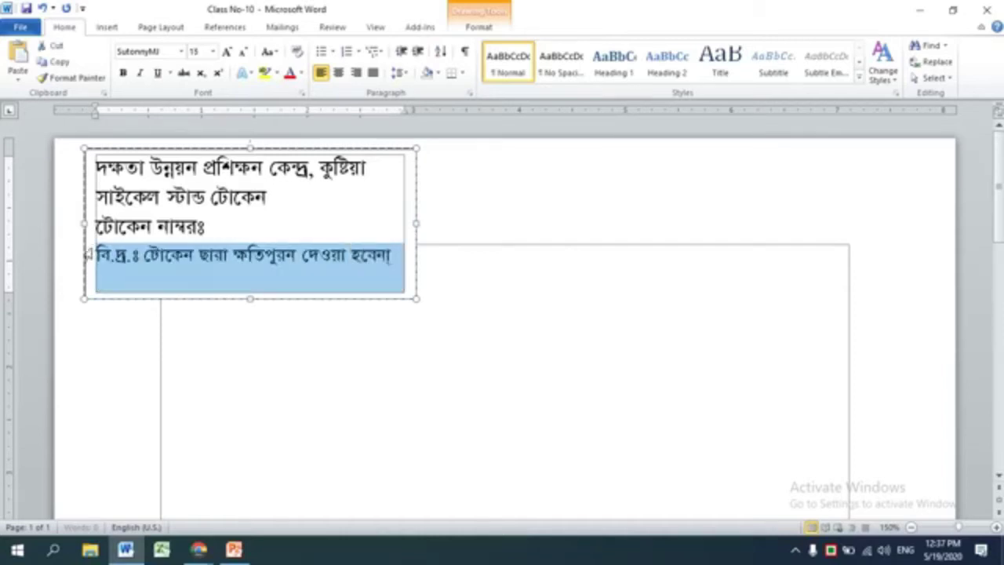
click(378, 359)
click(401, 298)
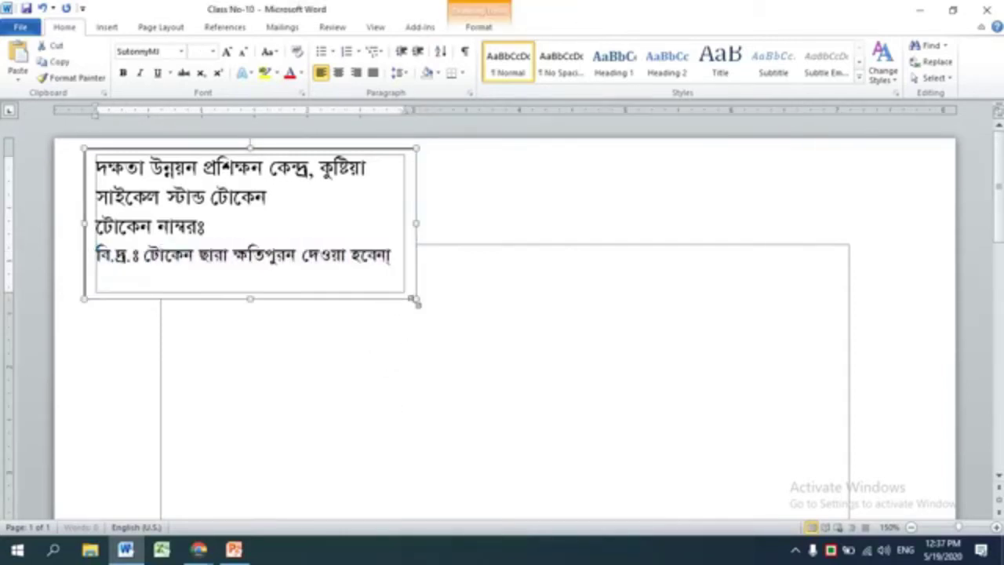
mouse_move(418, 298)
mouse_down()
mouse_move(400, 285)
mouse_move(407, 277)
mouse_up()
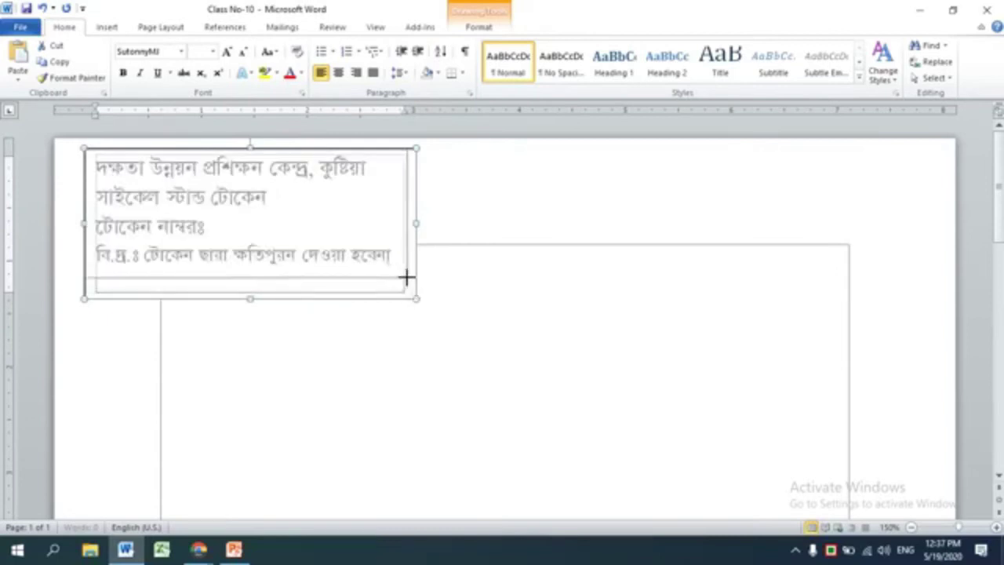
click(386, 348)
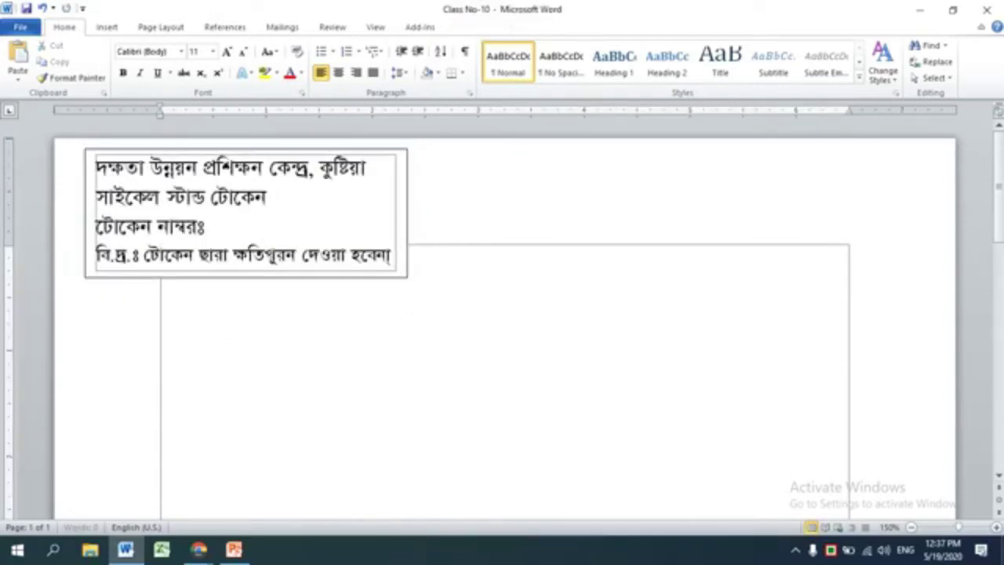
Step: Enlarge the first three lines to 18 pt and make the text box slightly taller
drag(240, 239, 79, 160)
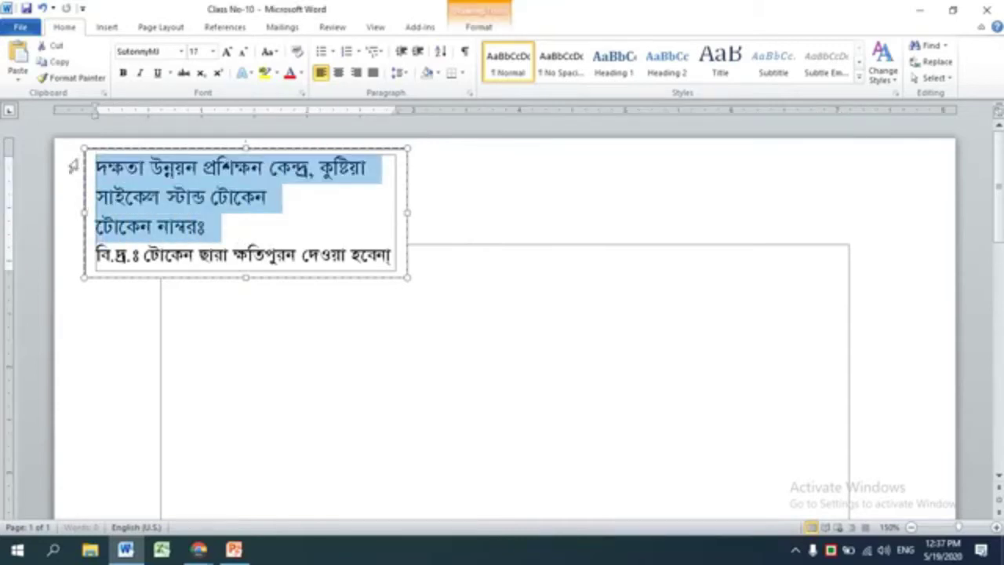
key(ctrl+bracketright)
click(454, 367)
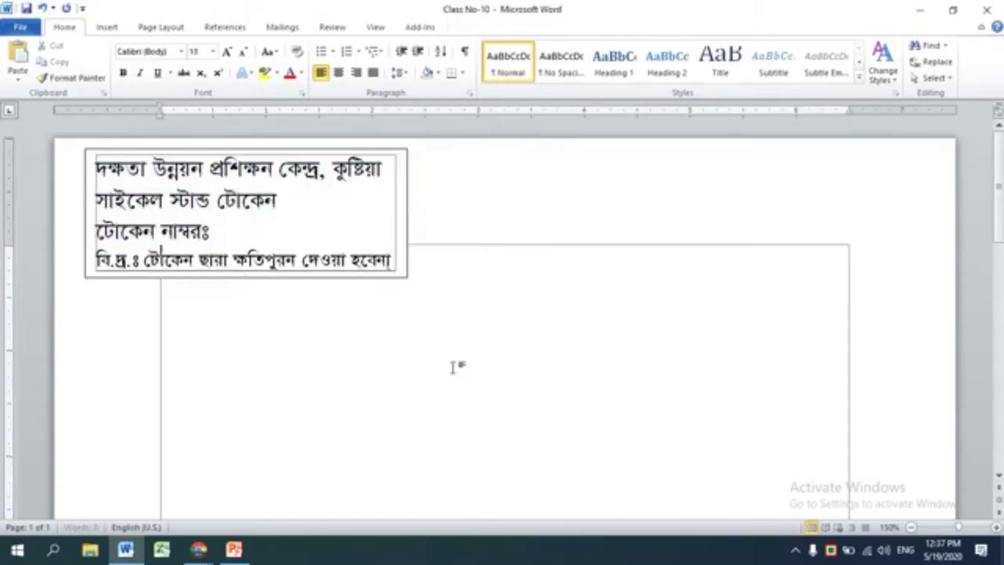
click(404, 277)
drag(407, 276, 408, 287)
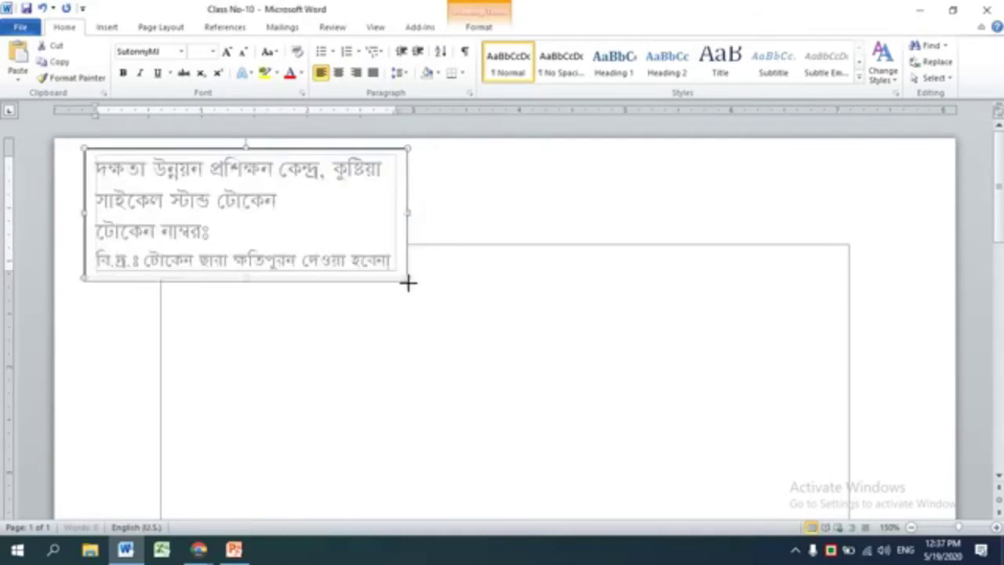
click(399, 353)
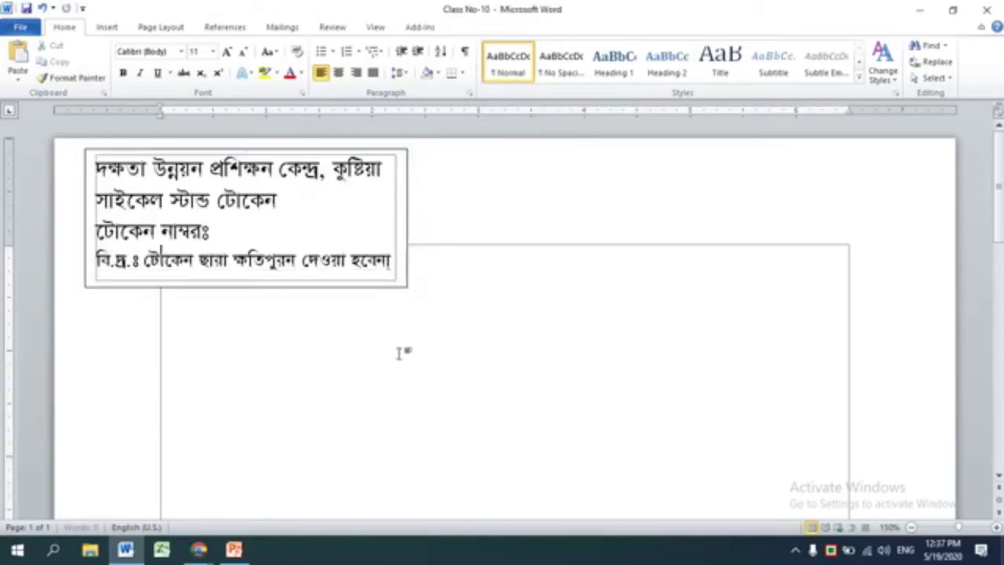
Step: Copy the token box to the right and move the original toward the page's left edge
click(408, 239)
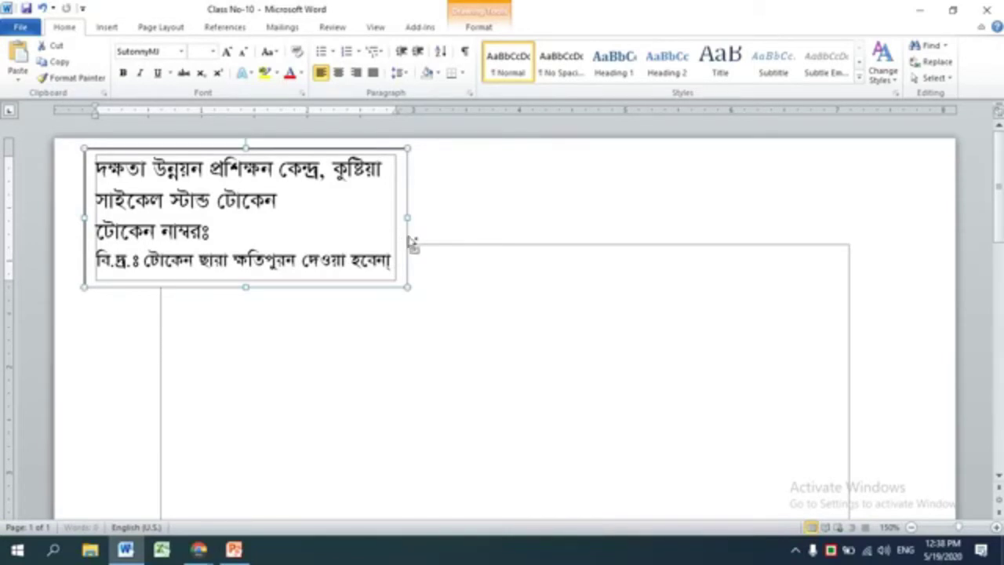
drag(412, 244, 774, 234)
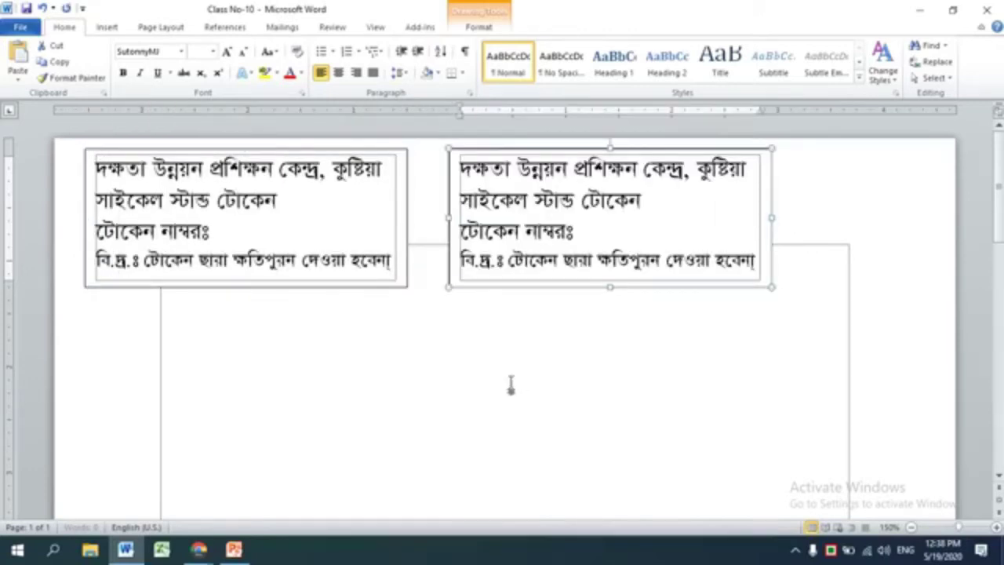
click(544, 348)
click(537, 289)
click(397, 225)
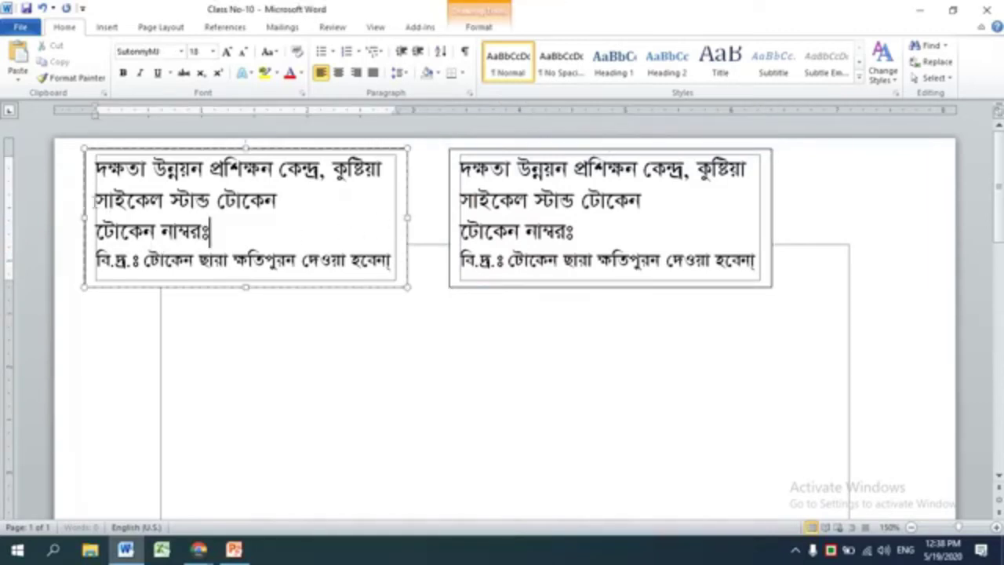
drag(85, 195, 62, 204)
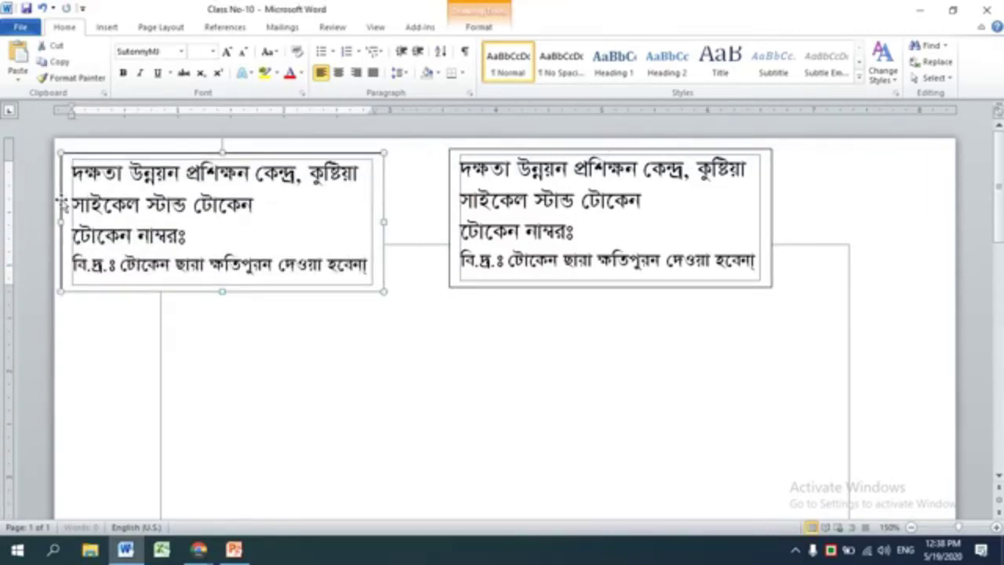
click(368, 265)
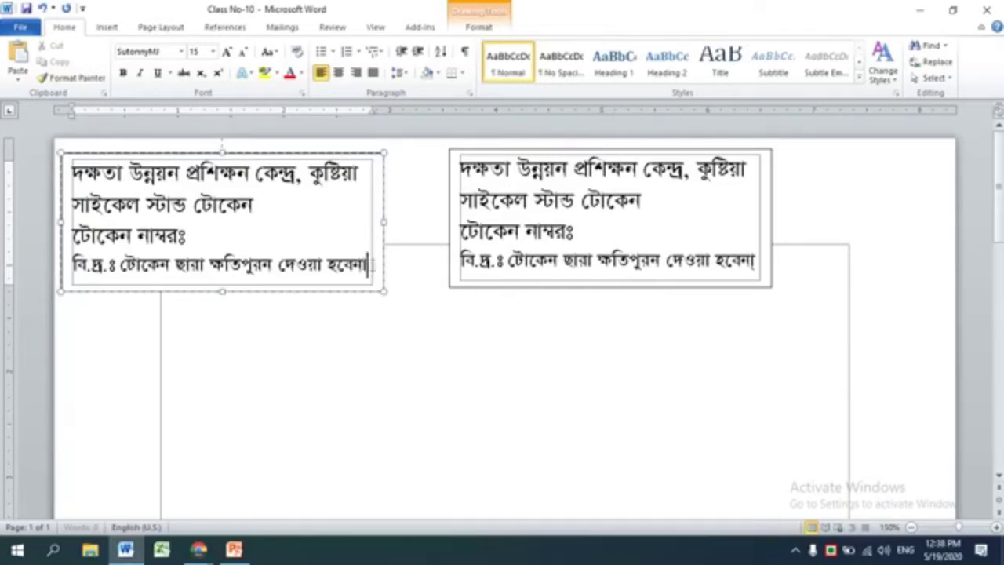
Step: Shift the right box over, shrink the left token's text slightly, and refit the left box's width
click(547, 262)
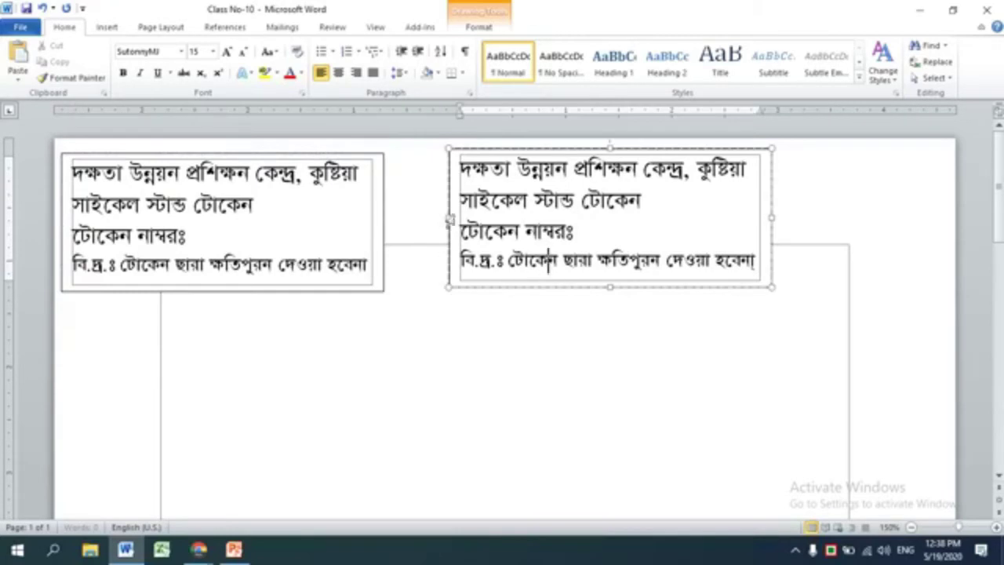
drag(450, 203, 395, 208)
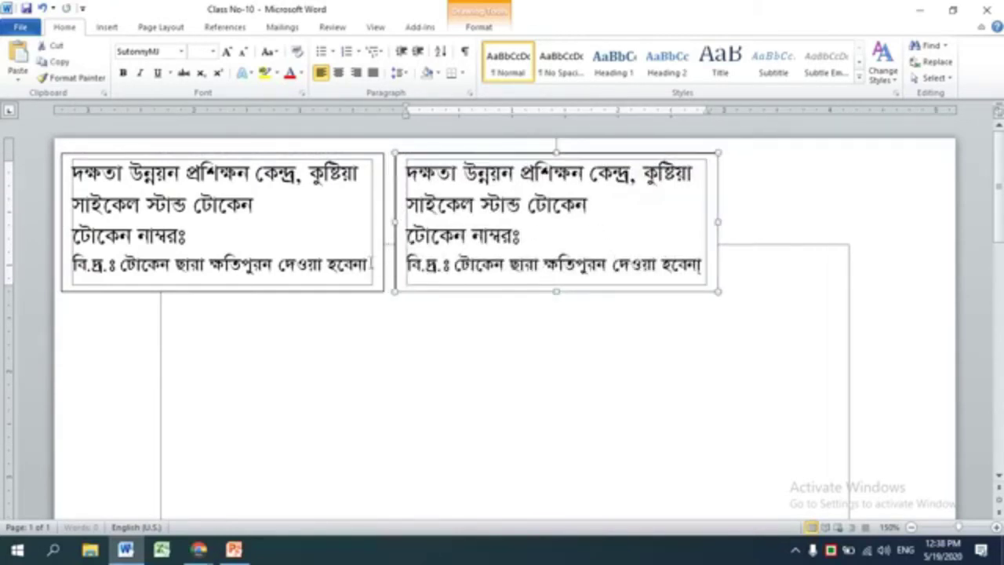
drag(371, 264, 50, 159)
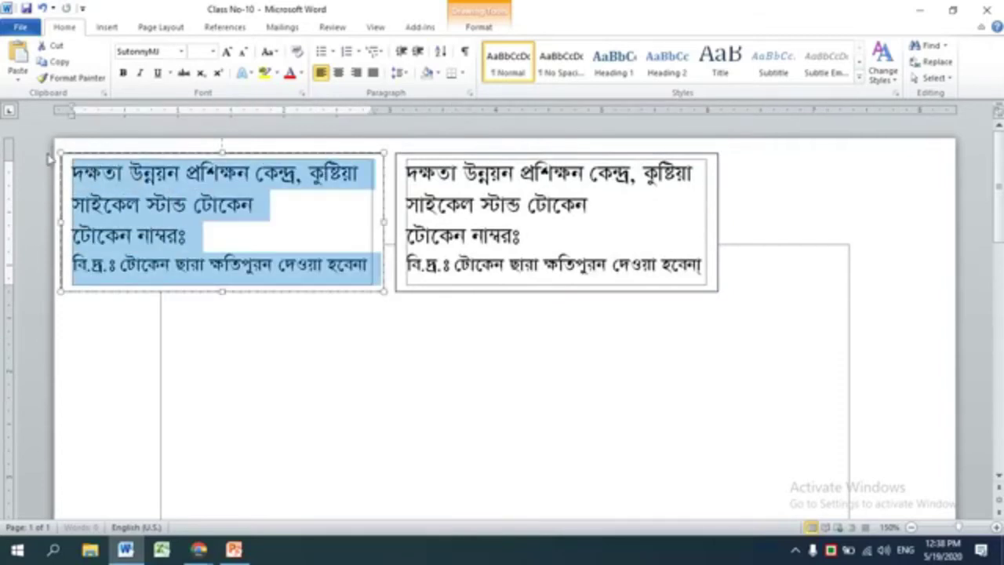
key(ctrl+bracketleft)
click(342, 222)
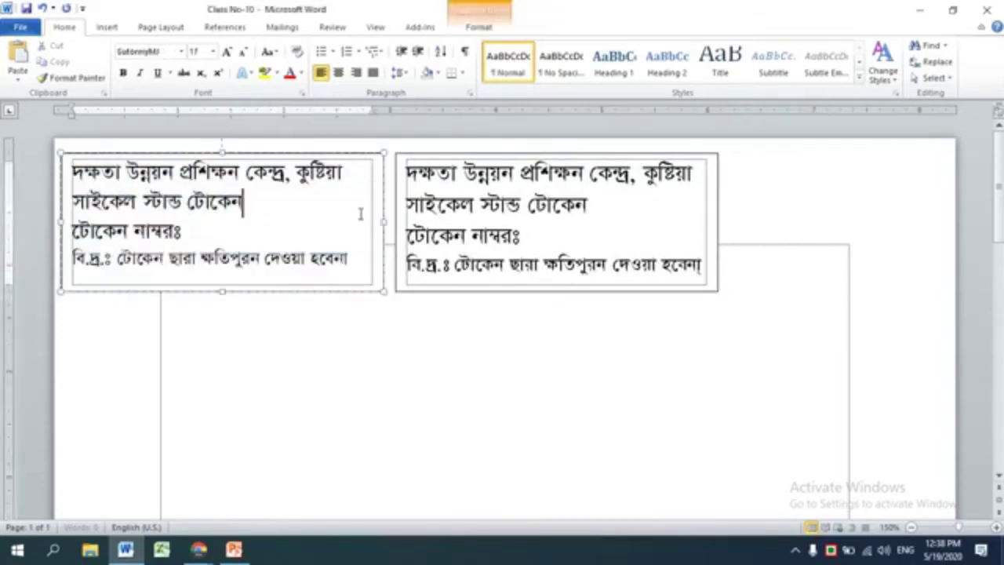
key(ctrl+a)
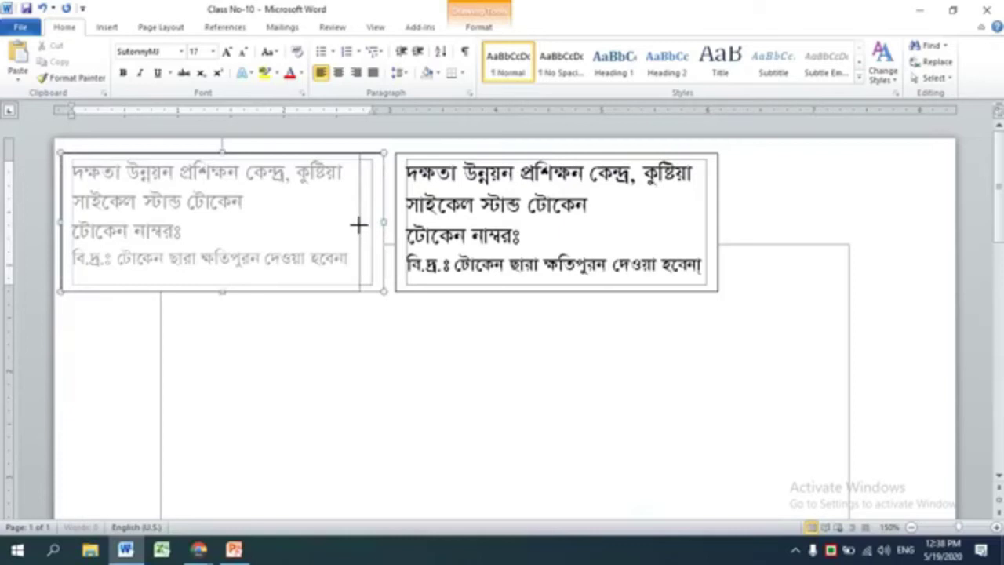
click(357, 233)
drag(384, 222, 355, 227)
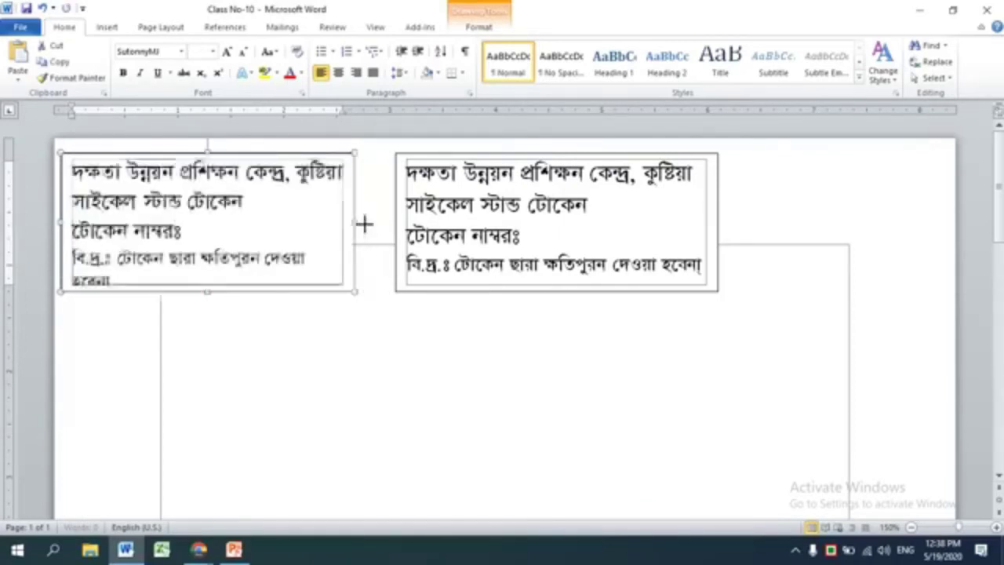
drag(354, 224, 366, 224)
click(609, 298)
Step: Delete the right token box and place a fresh copy of the left box beside it
click(578, 290)
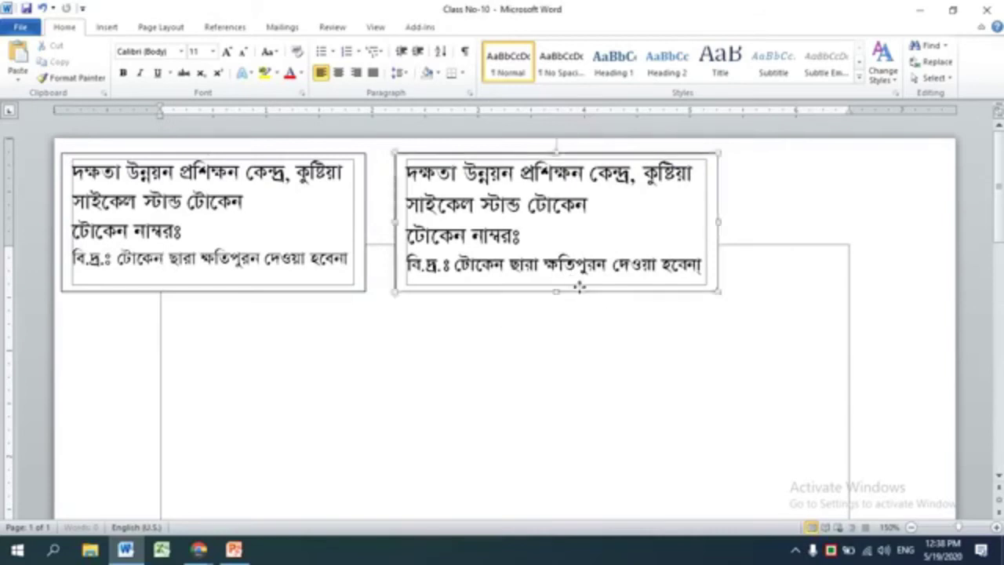
key(Delete)
click(342, 224)
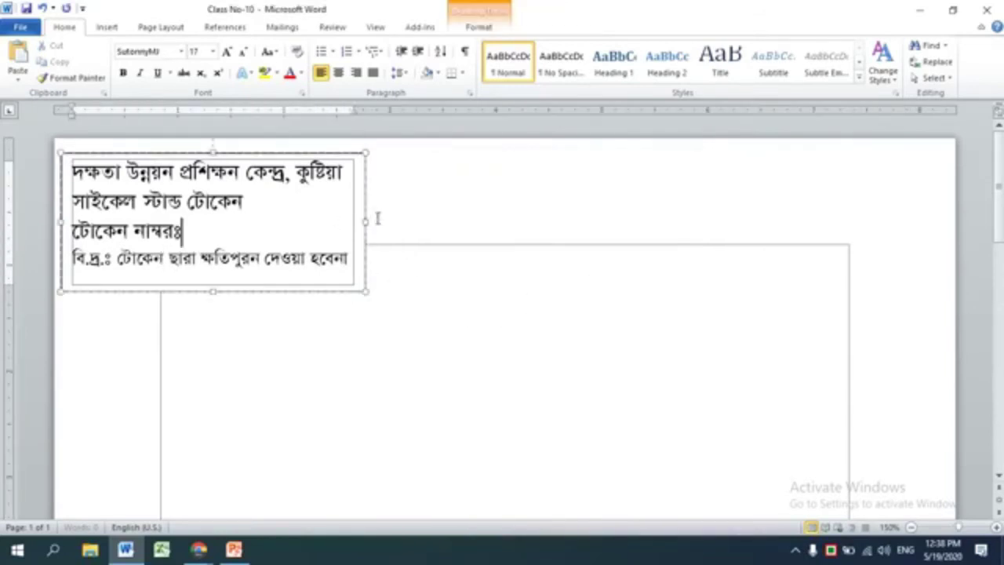
drag(368, 207, 972, 218)
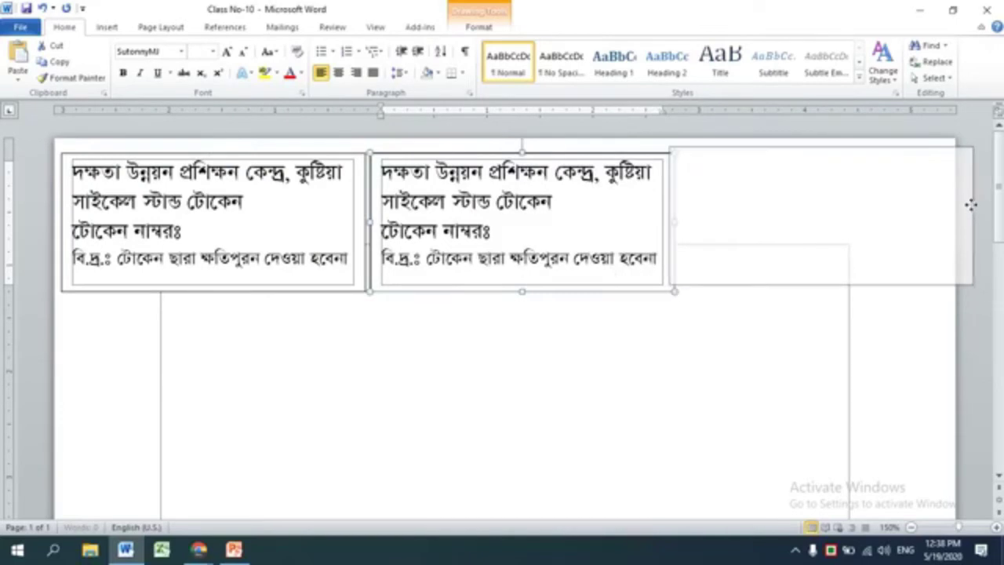
Step: Remove the misplaced third copy and make the left box's text one size smaller
drag(973, 217, 979, 213)
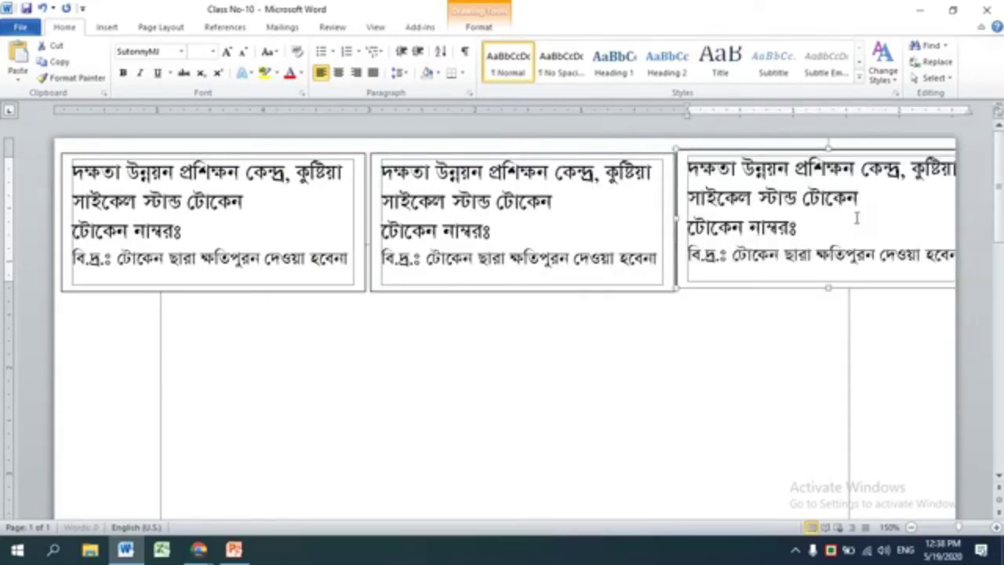
key(Delete)
drag(352, 257, 45, 139)
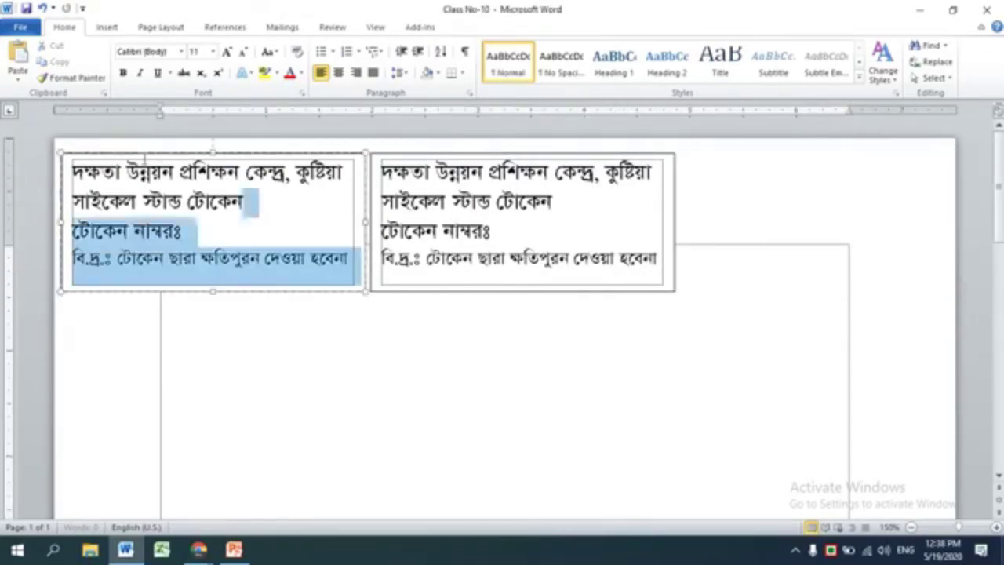
key(ctrl+bracketleft)
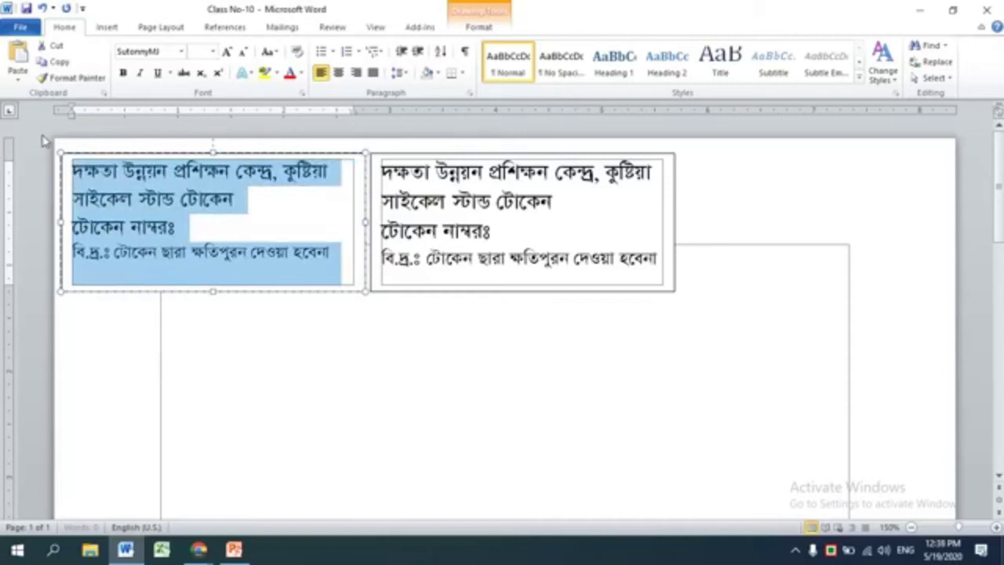
click(324, 333)
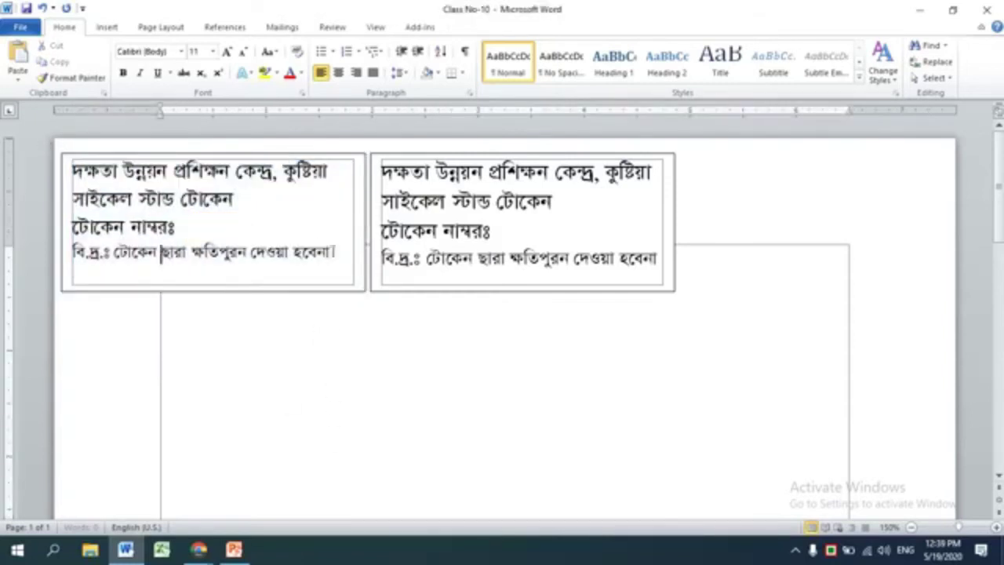
Step: Resize the left token box so its smaller text fits without wrapping
click(365, 228)
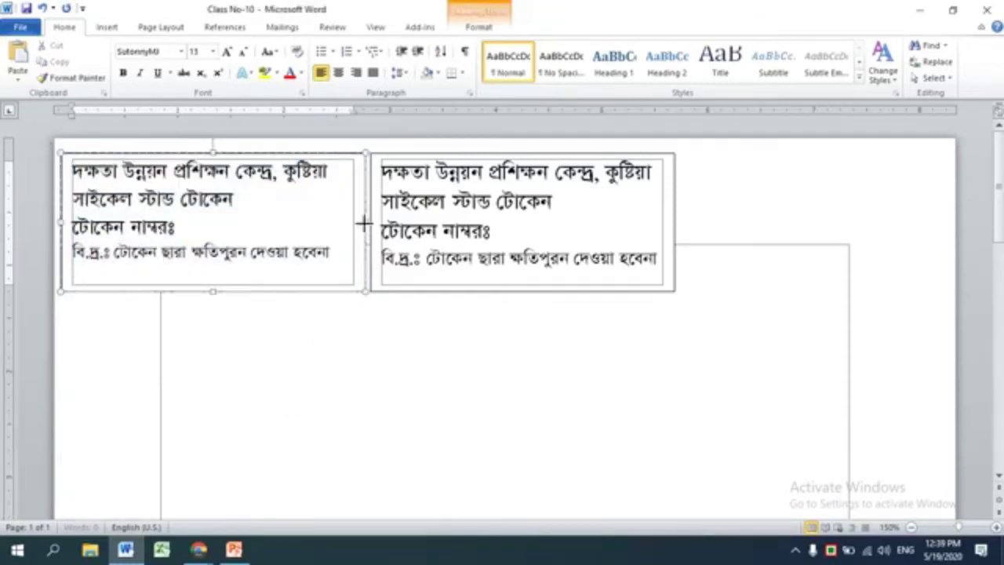
drag(365, 223, 338, 228)
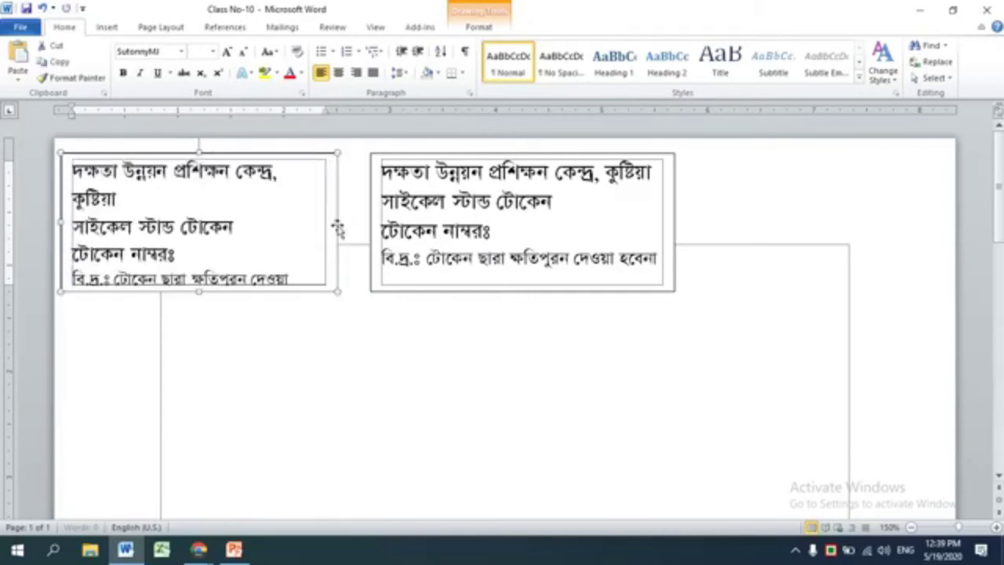
drag(336, 225, 352, 226)
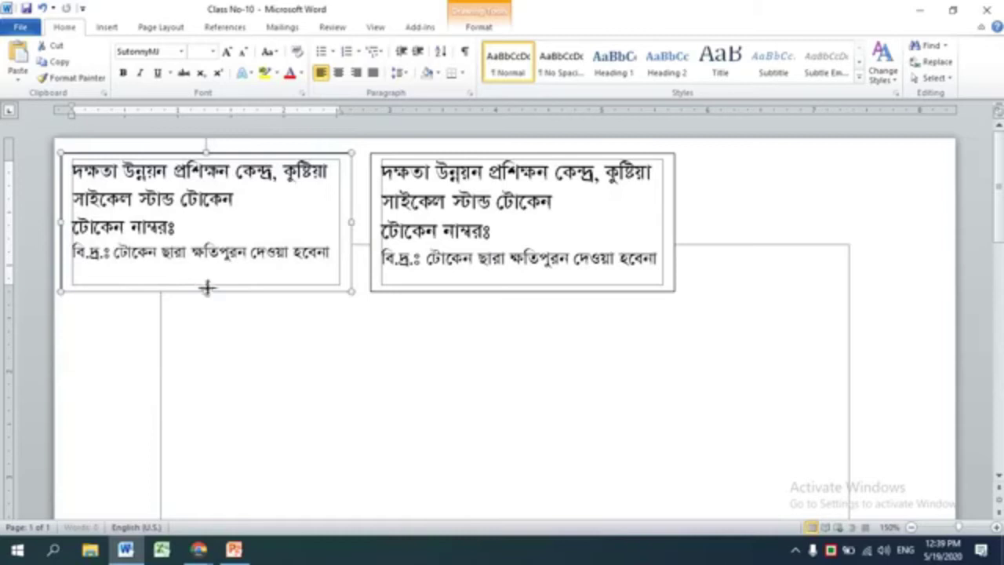
drag(206, 288, 207, 268)
Step: Delete the old right token box and Ctrl+drag a copy of the left box to the right end
click(457, 285)
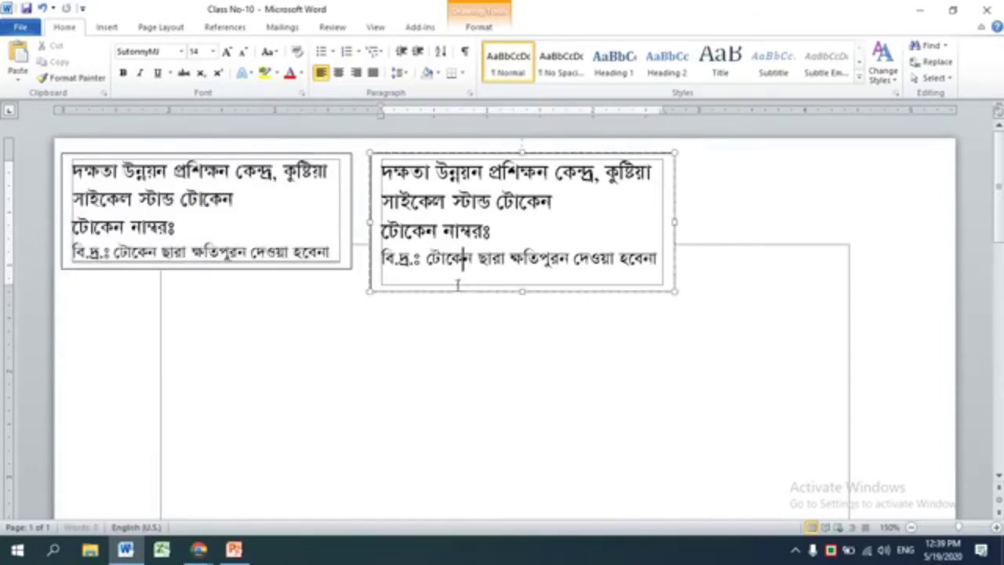
click(471, 292)
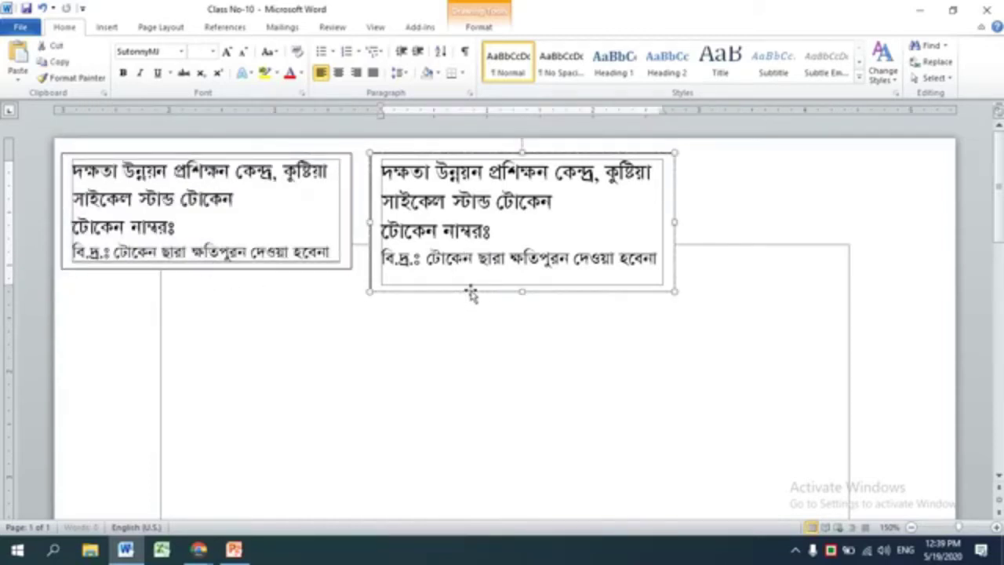
key(Delete)
click(334, 229)
drag(352, 239, 951, 243)
click(792, 294)
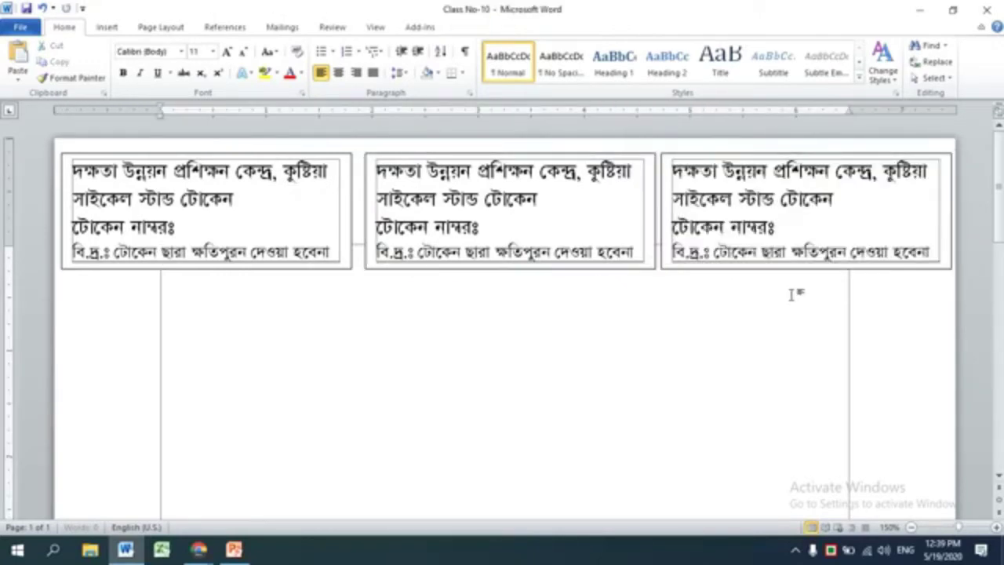
Step: Select the left, middle and right token boxes and Ctrl+drag a copy of the row downward
click(51, 229)
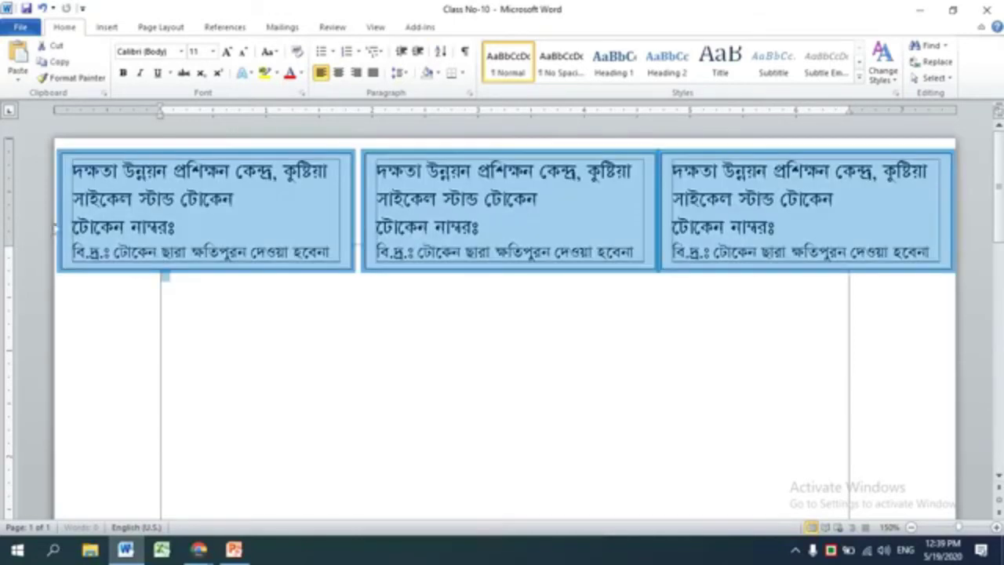
click(325, 352)
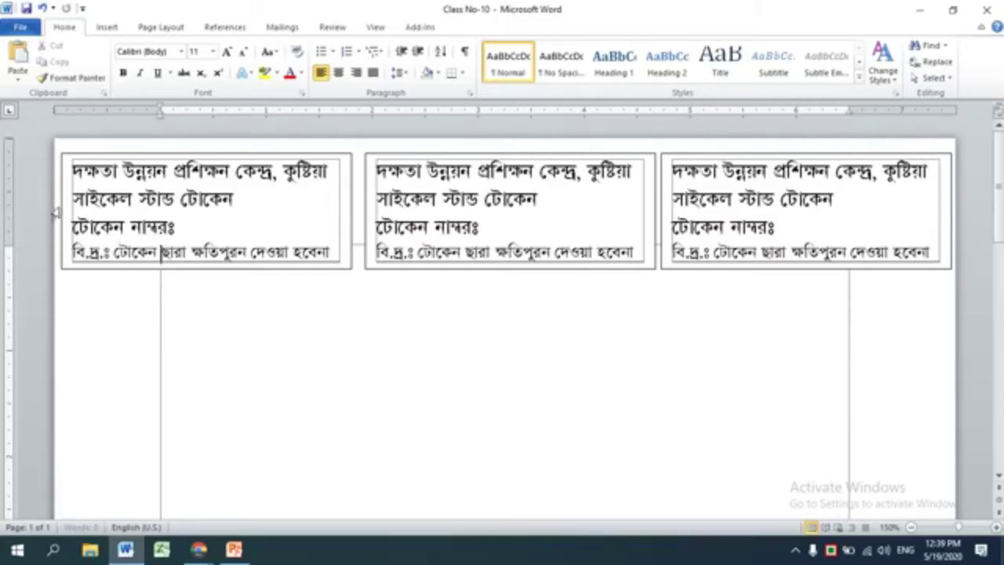
click(55, 211)
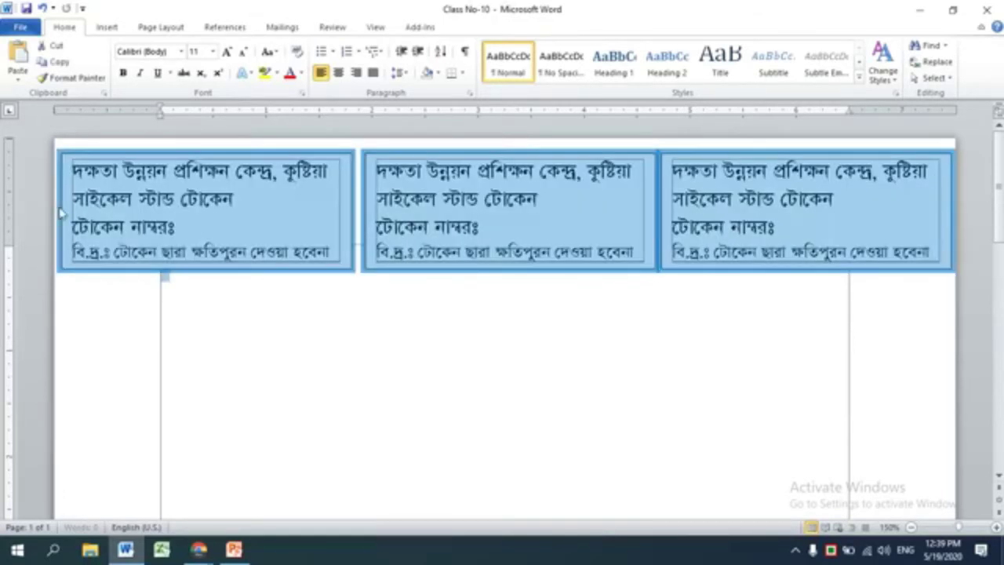
click(411, 279)
click(349, 270)
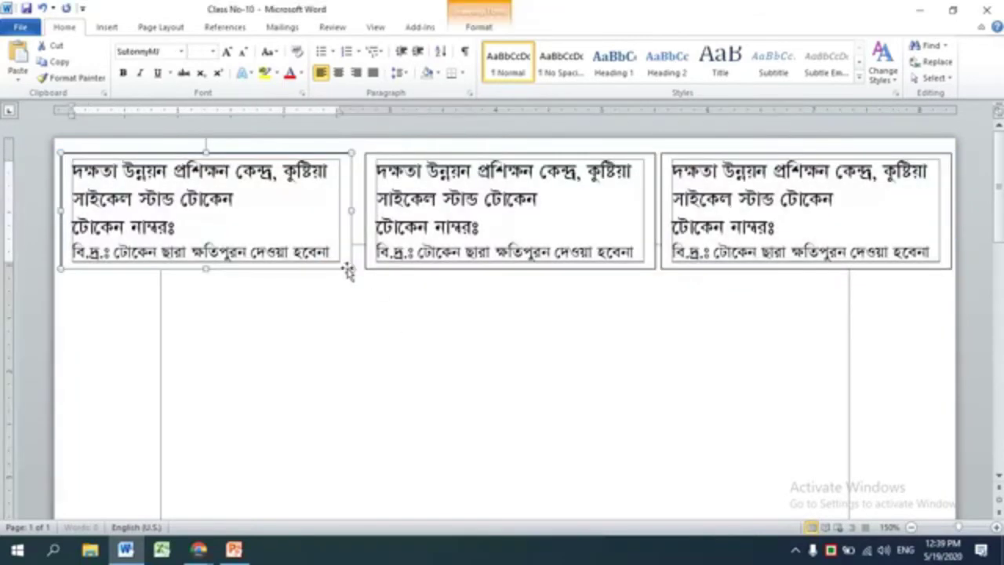
shift+click(428, 268)
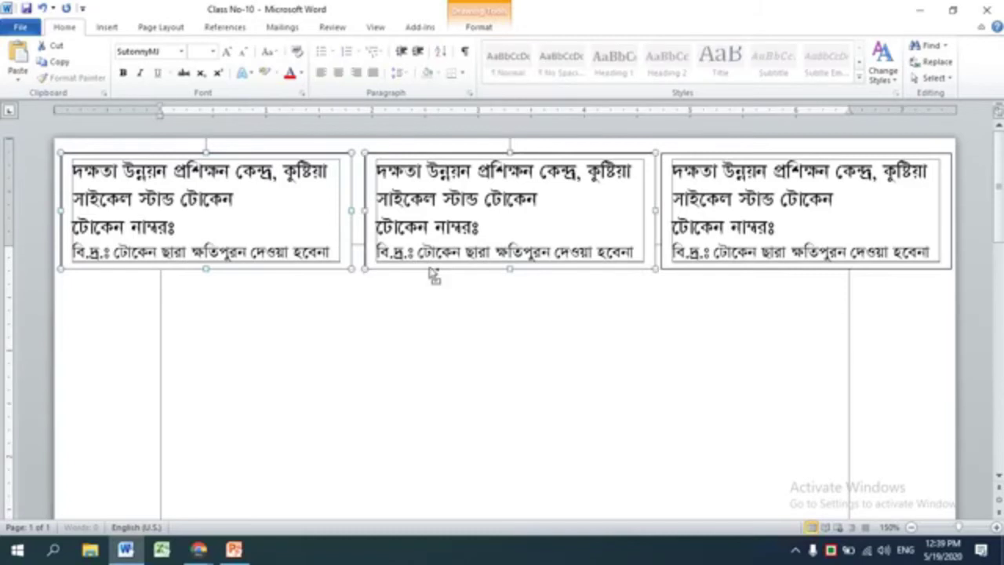
shift+click(723, 269)
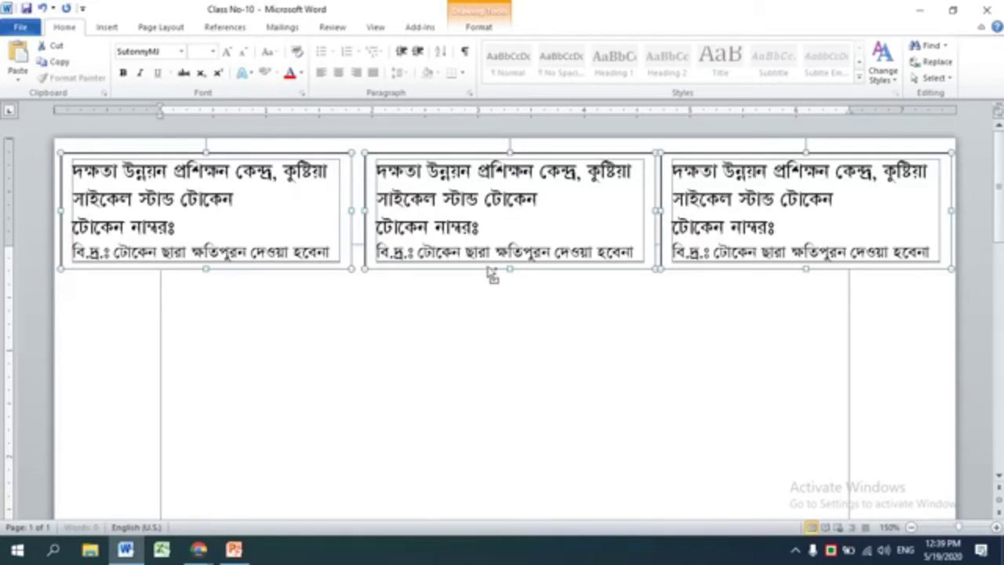
mouse_move(492, 274)
mouse_down()
mouse_move(488, 431)
mouse_move(478, 338)
mouse_up()
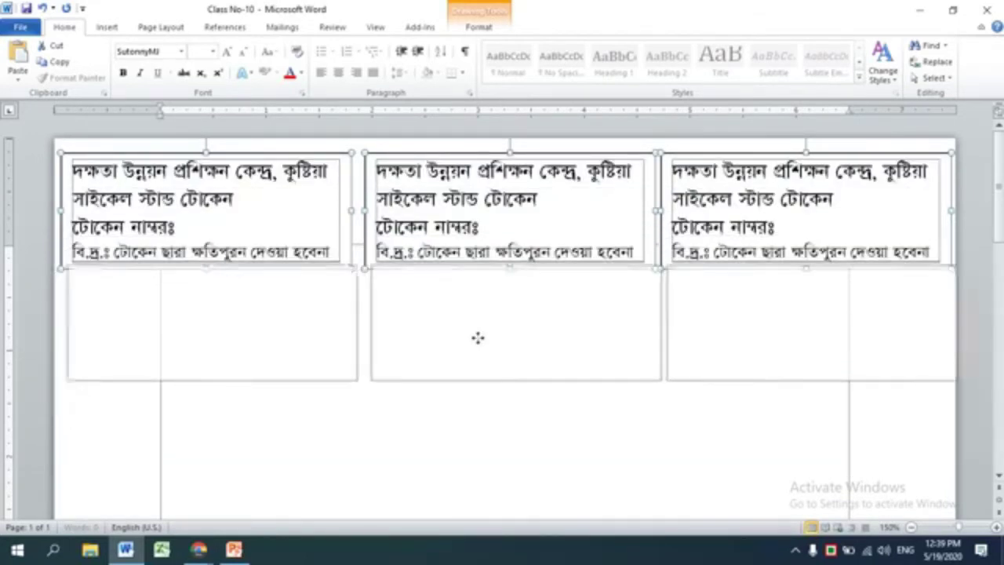
mouse_move(478, 337)
mouse_down()
mouse_move(485, 408)
mouse_move(501, 392)
mouse_up()
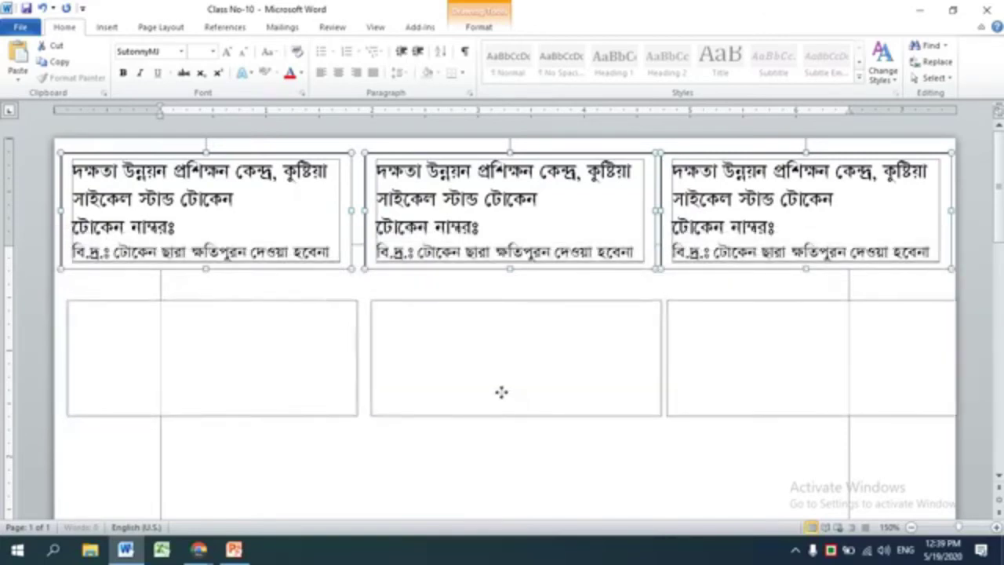
Step: Drop the copied row below the first and nudge it three steps left to align
drag(501, 392, 502, 396)
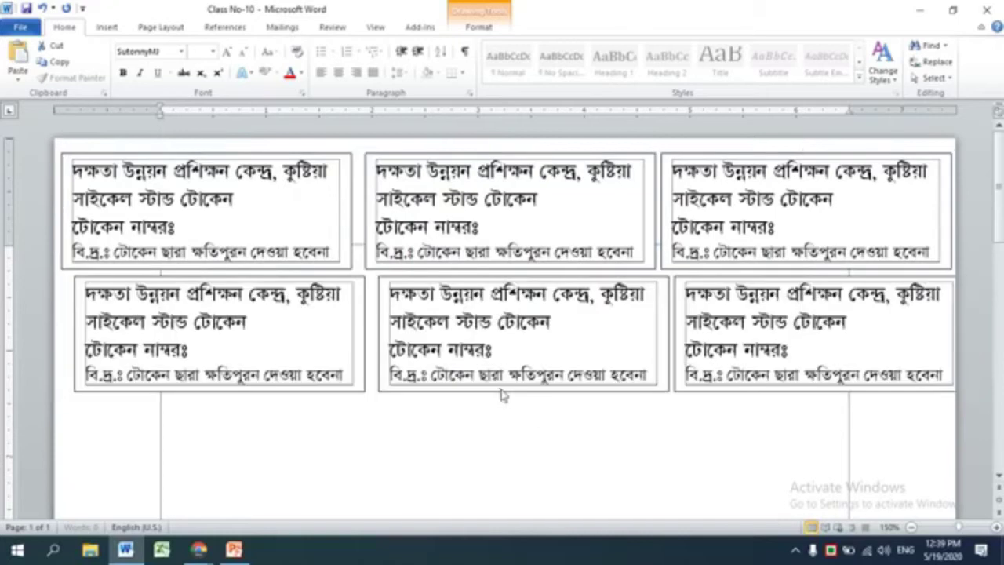
key(Left)
key(Left)
key(Left)
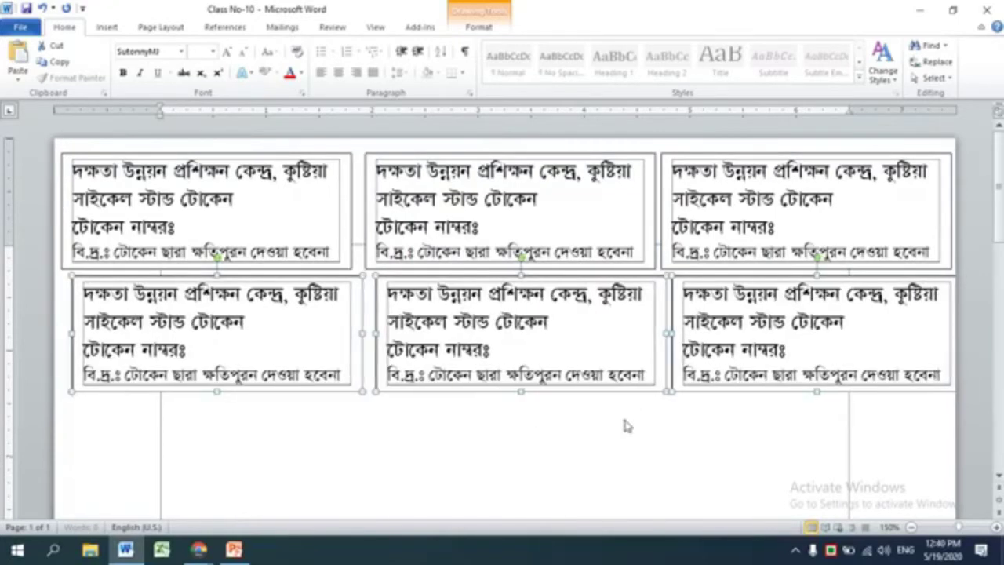
key(Left)
key(Left)
key(Left)
key(Left)
key(Left)
key(Left)
key(Left)
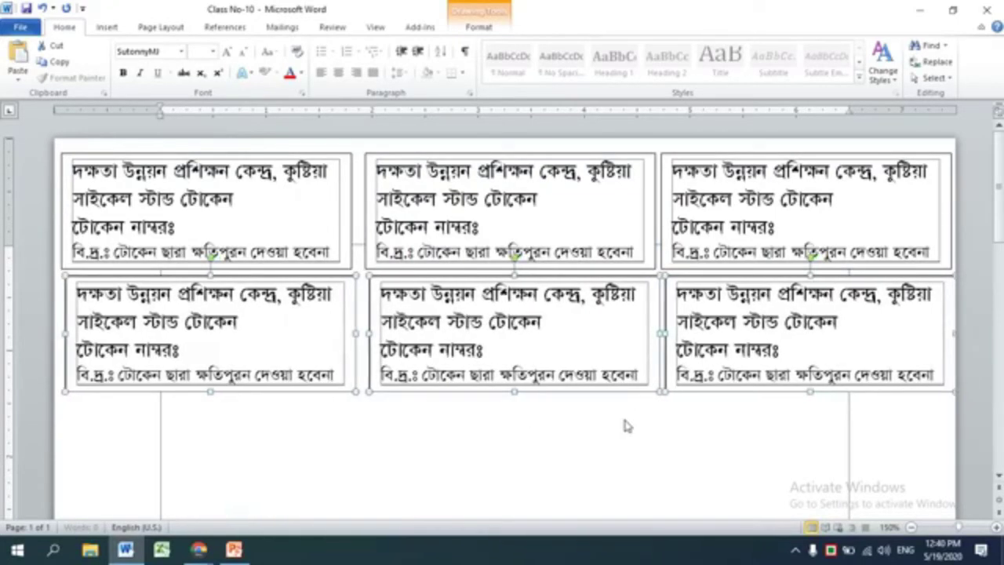
key(Left)
key(Left)
key(Left)
key(Left)
key(Left)
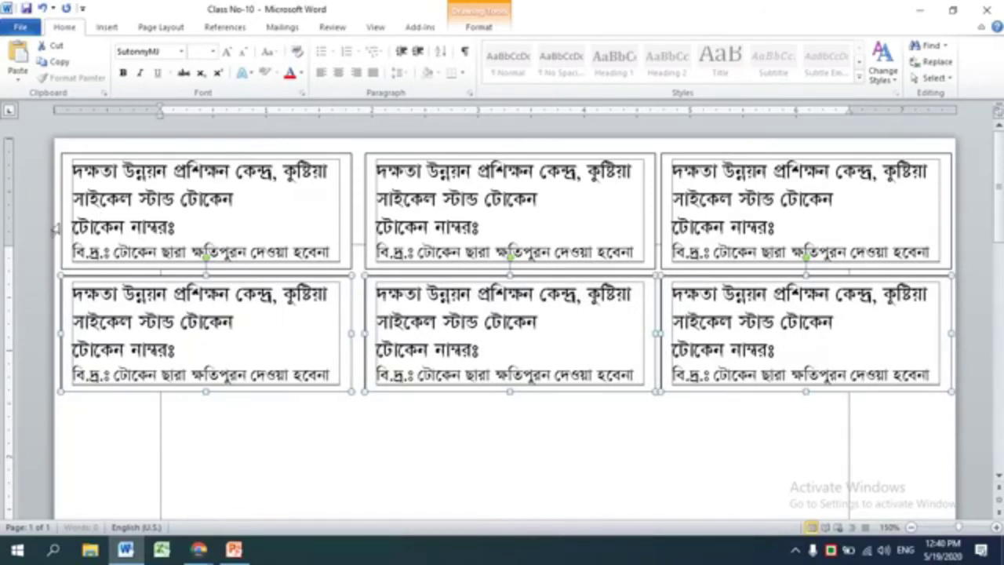
Step: Reselect the second row and Ctrl+drag a copy down as a third row of tokens
key(ctrl+a)
click(490, 424)
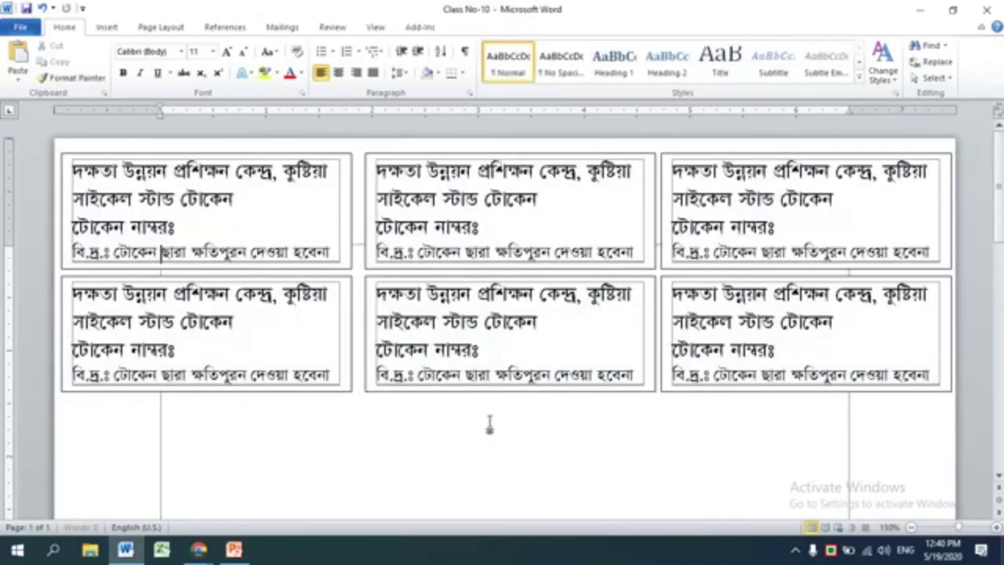
key(ctrl+z)
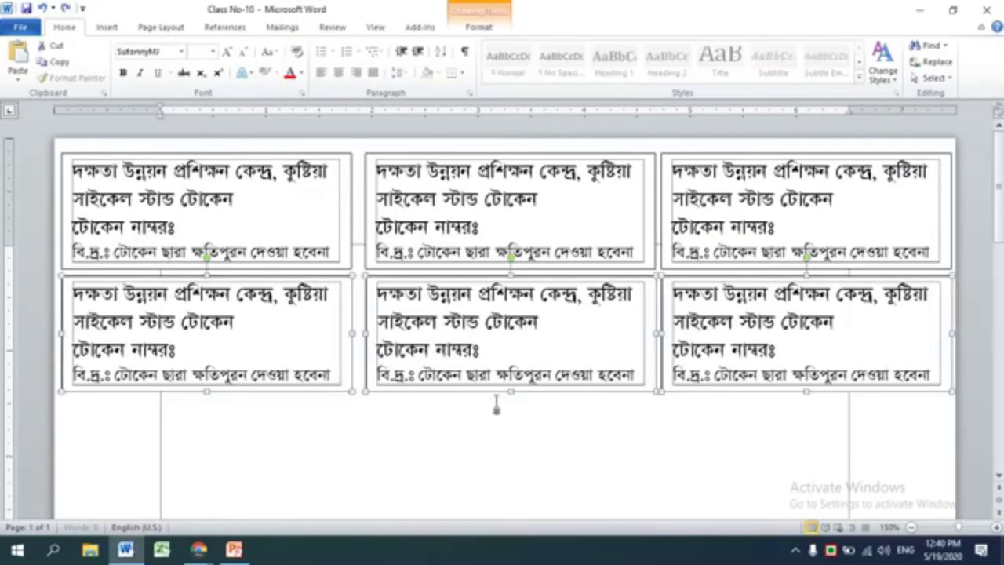
mouse_move(474, 402)
mouse_down()
mouse_move(479, 491)
mouse_move(466, 456)
mouse_up()
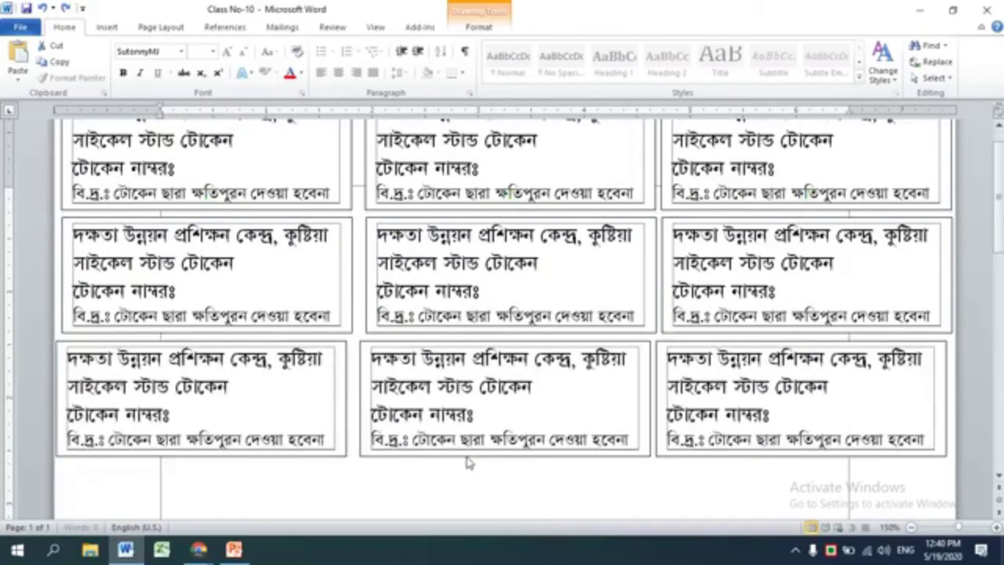
mouse_move(466, 456)
mouse_down()
mouse_move(467, 539)
mouse_move(468, 459)
mouse_up()
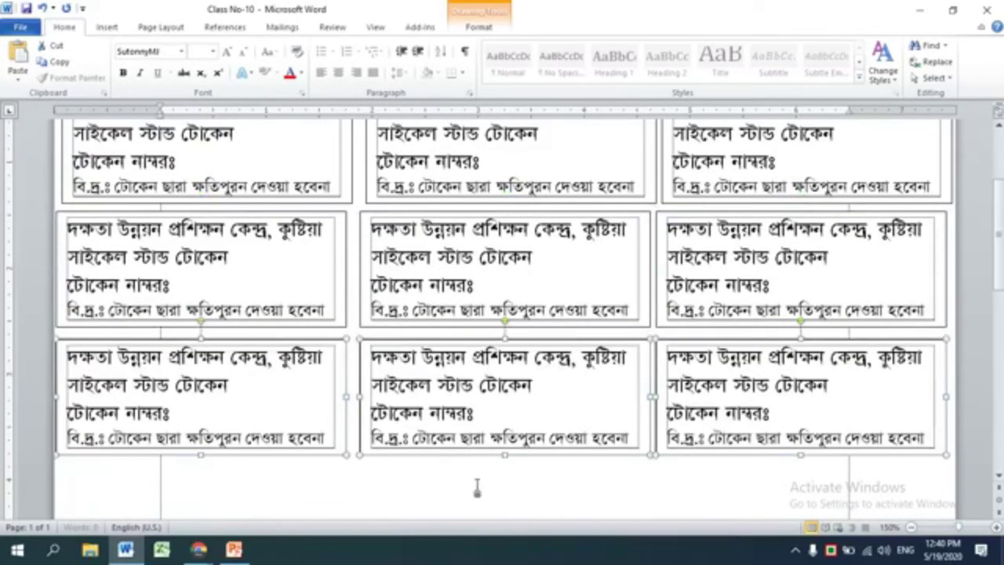
click(475, 486)
scroll(477, 484, up, 2)
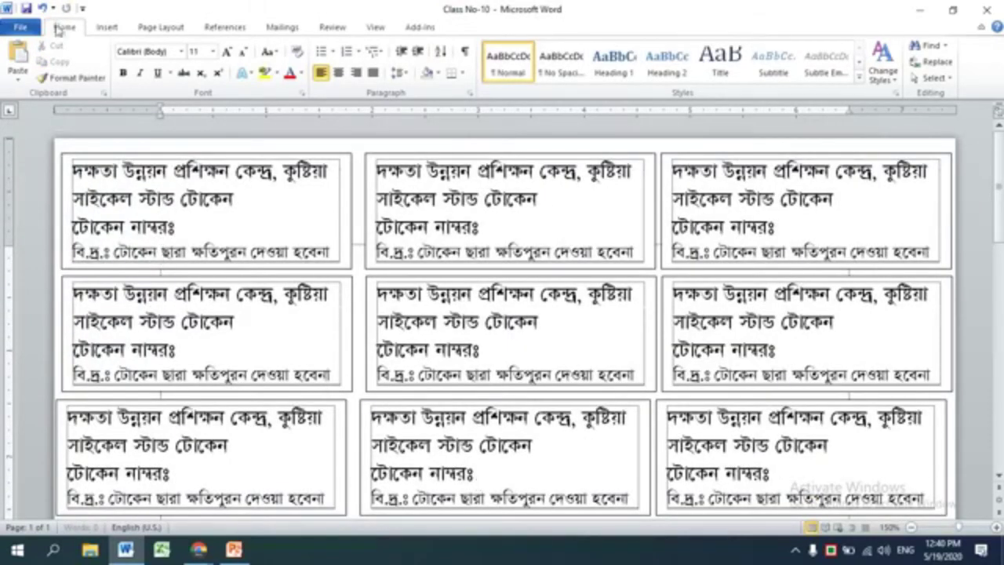
click(20, 26)
click(25, 223)
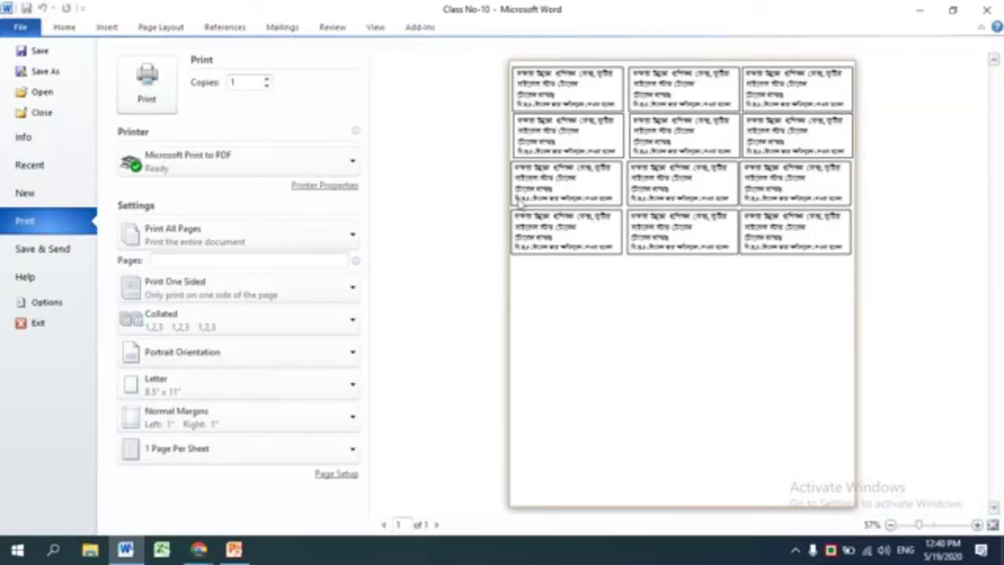
click(66, 27)
Step: Select the bottom row's three token boxes and Ctrl+drag a copy downward
scroll(335, 329, down, 1)
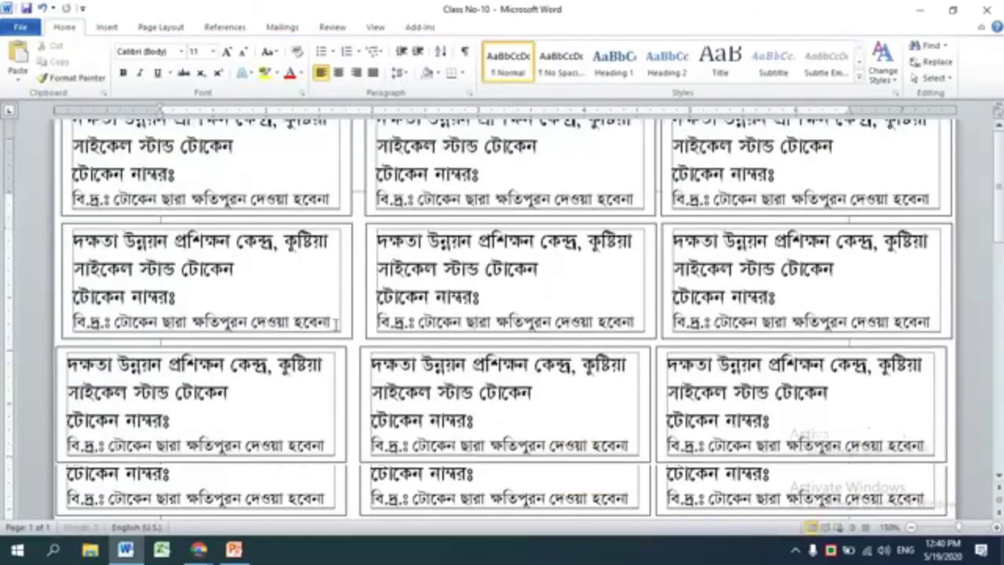
scroll(335, 330, down, 3)
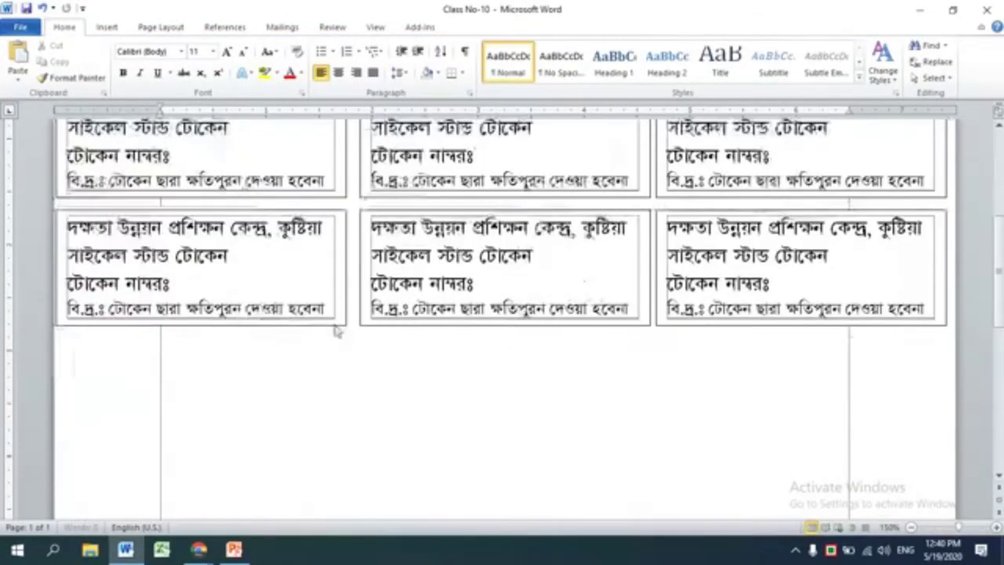
click(265, 325)
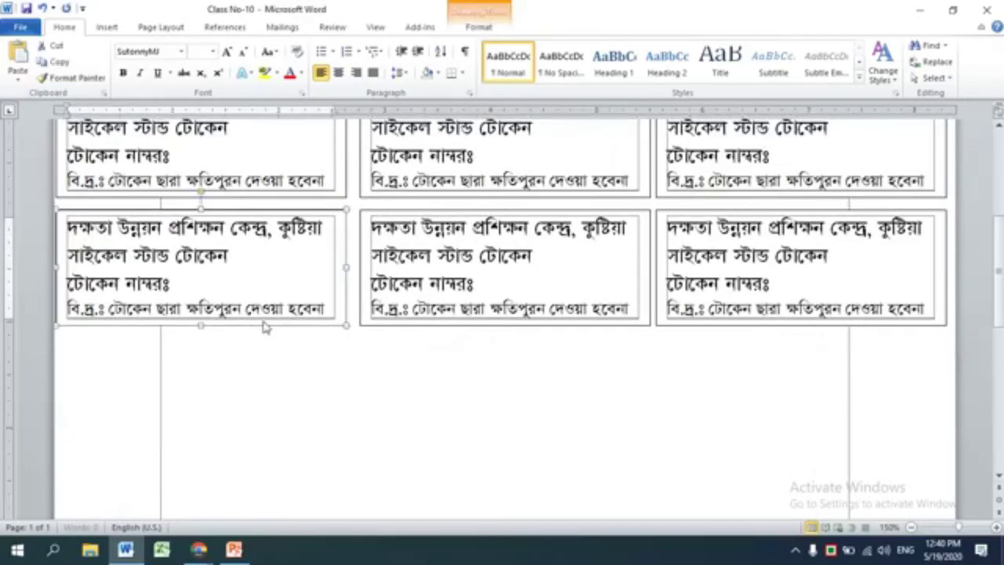
shift+click(434, 323)
shift+click(770, 330)
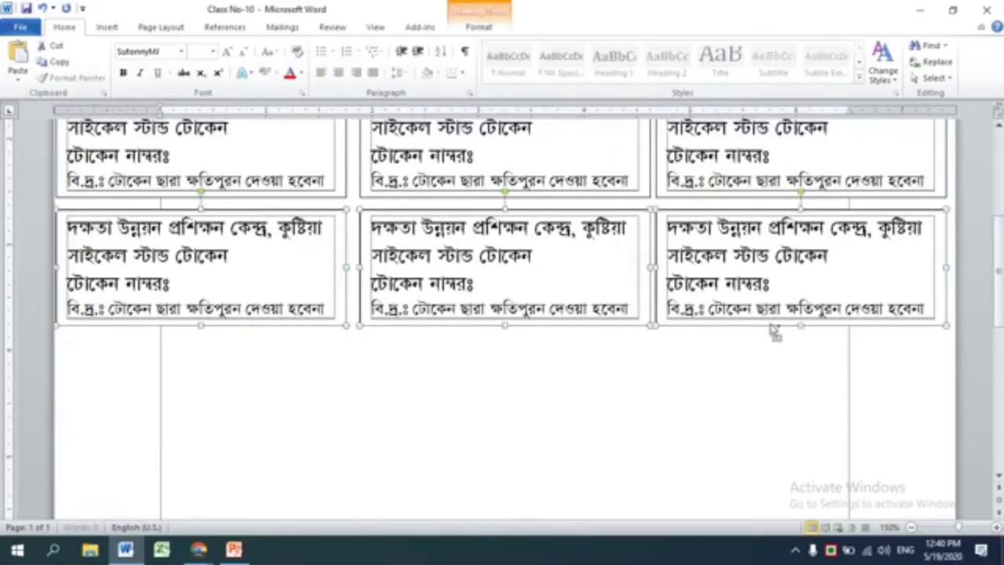
mouse_move(553, 332)
mouse_down()
mouse_move(558, 512)
mouse_move(542, 365)
mouse_move(557, 486)
mouse_move(510, 356)
mouse_up()
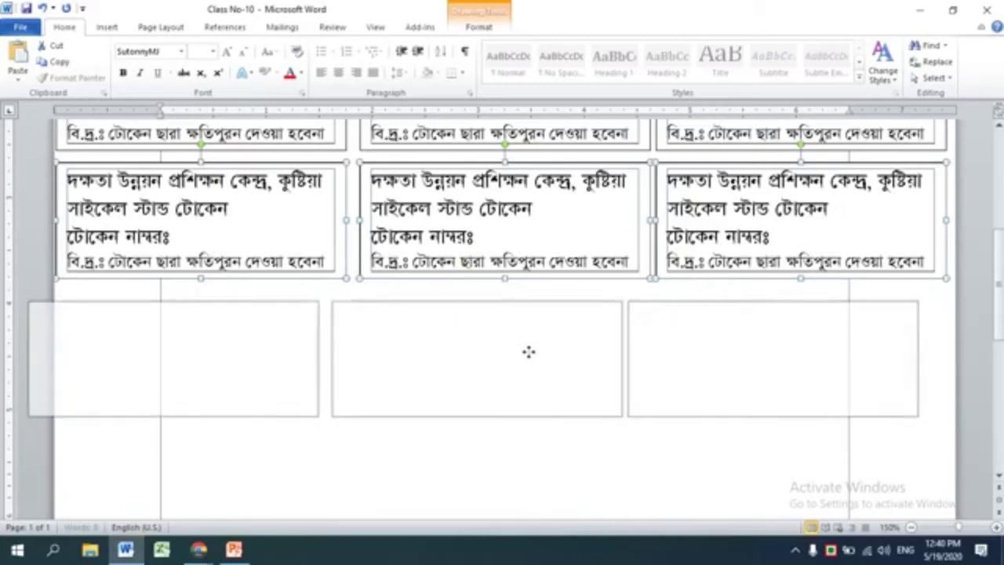
mouse_move(510, 356)
mouse_down()
mouse_move(527, 352)
mouse_move(531, 365)
mouse_up()
click(161, 147)
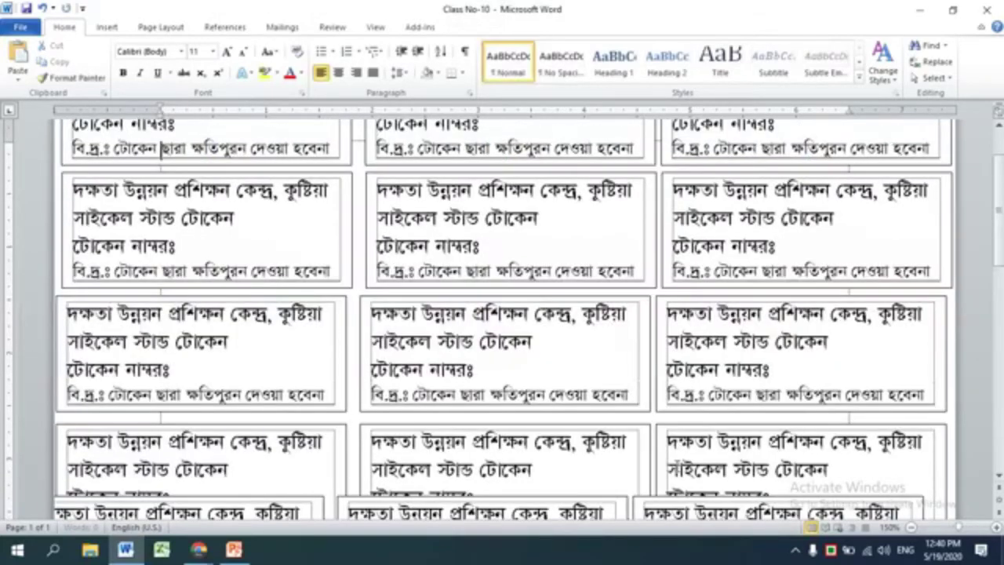
Step: Undo the overlapping copy, then Ctrl+drag two new rows below, nudging one right
scroll(679, 452, down, 5)
scroll(674, 452, down, 1)
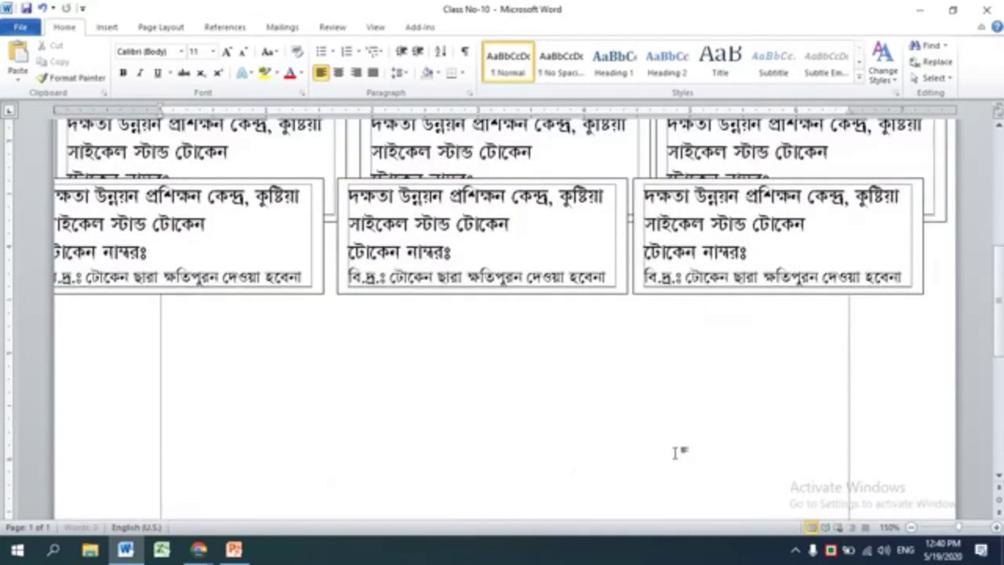
key(ctrl+z)
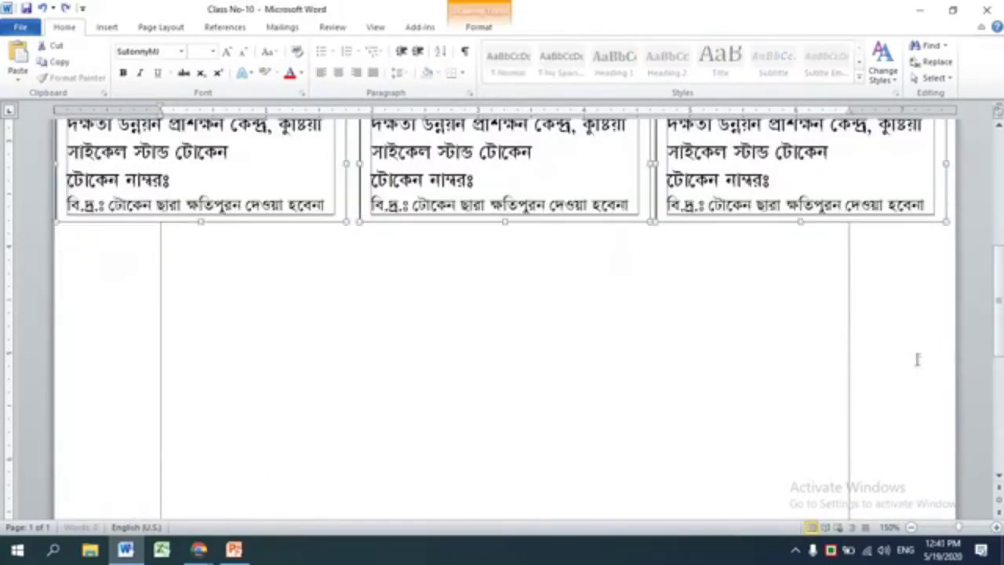
mouse_move(640, 226)
ctrl+mouse_down()
mouse_move(641, 385)
mouse_move(630, 352)
ctrl+mouse_up()
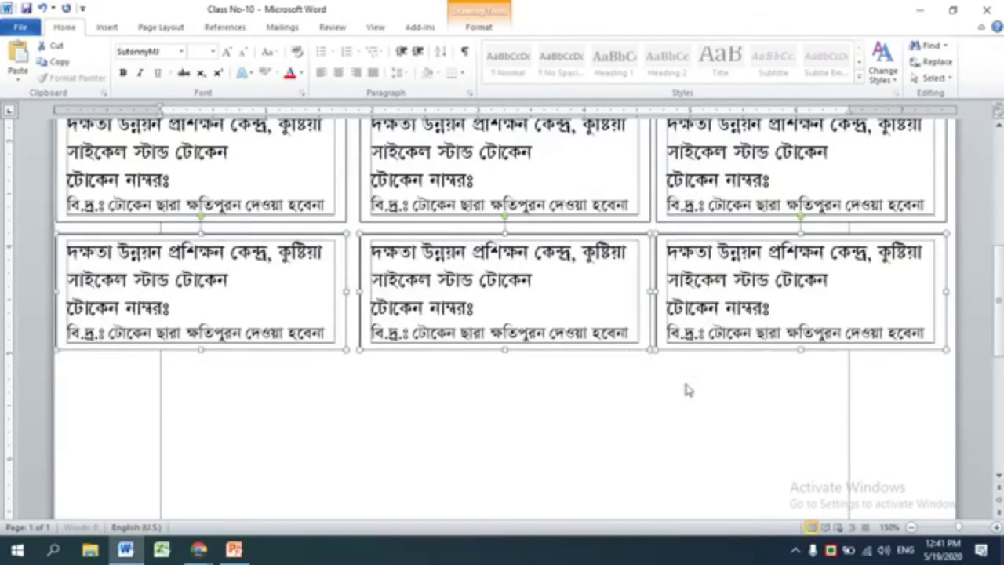
key(ctrl+Right)
key(ctrl+Right)
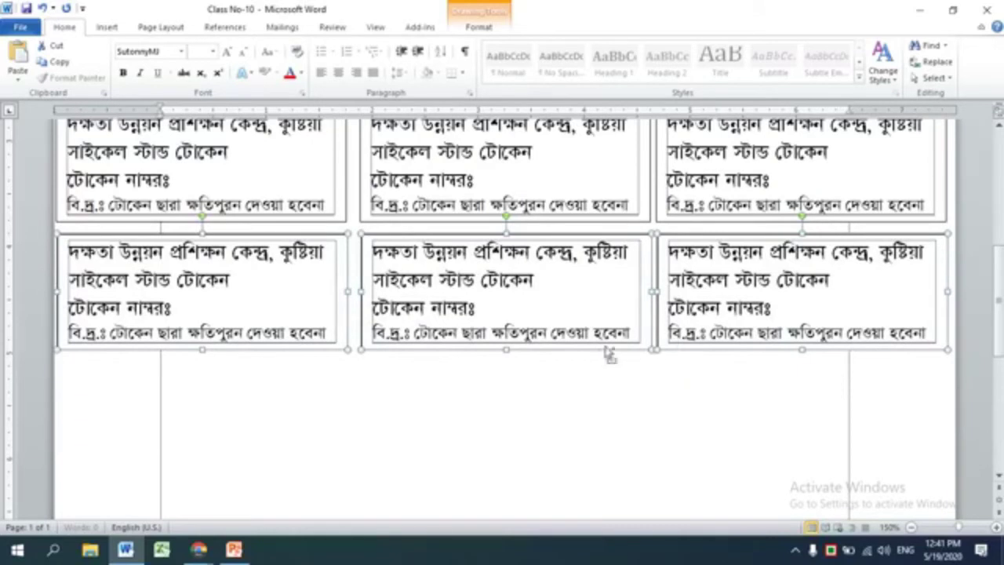
drag(600, 354, 600, 475)
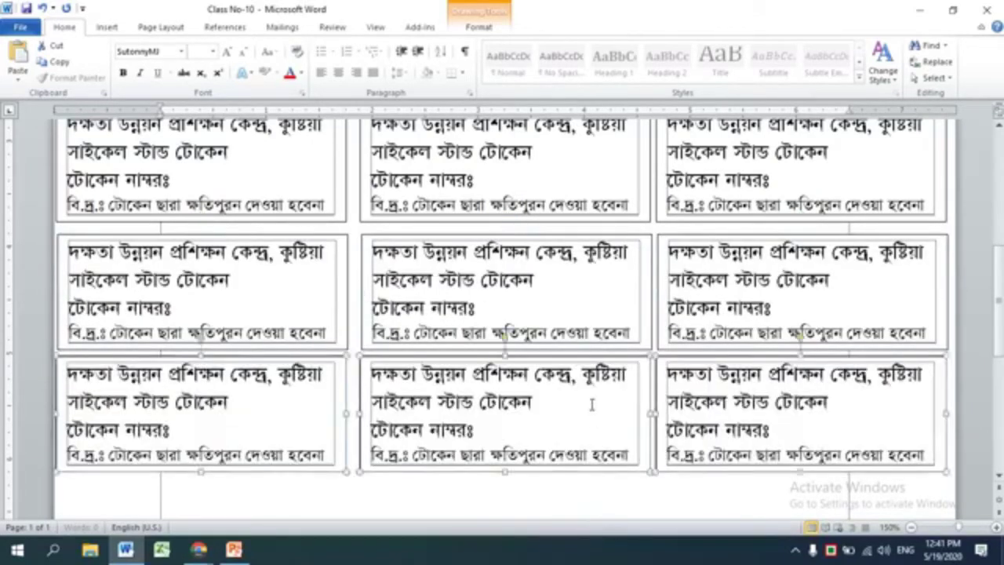
Step: Position the new bottom row under the grid by dragging it down and nudging it up and left
scroll(594, 403, down, 3)
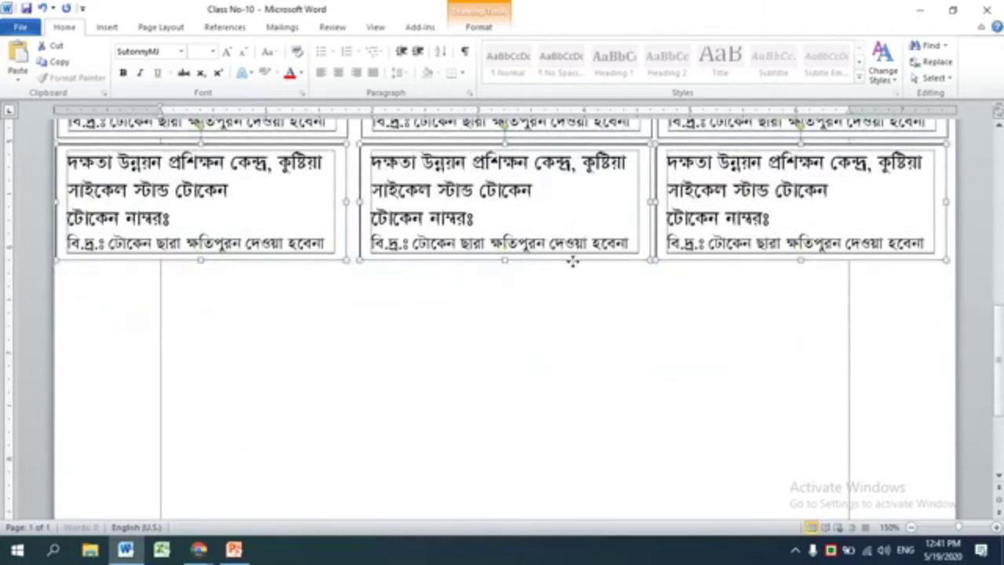
mouse_move(572, 261)
mouse_down()
mouse_move(569, 412)
mouse_move(573, 402)
mouse_up()
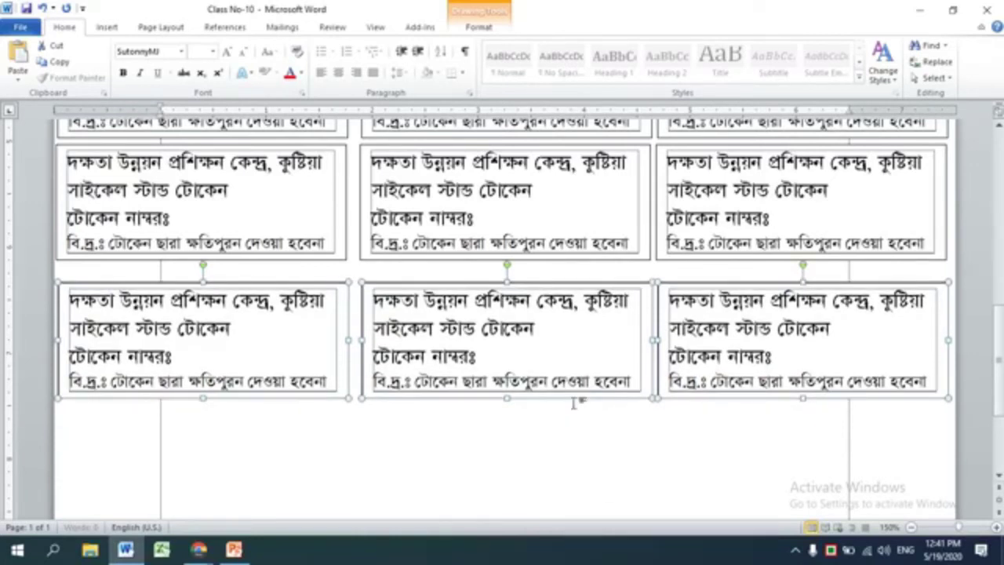
key(ctrl+Up)
key(ctrl+Up)
key(ctrl+Up)
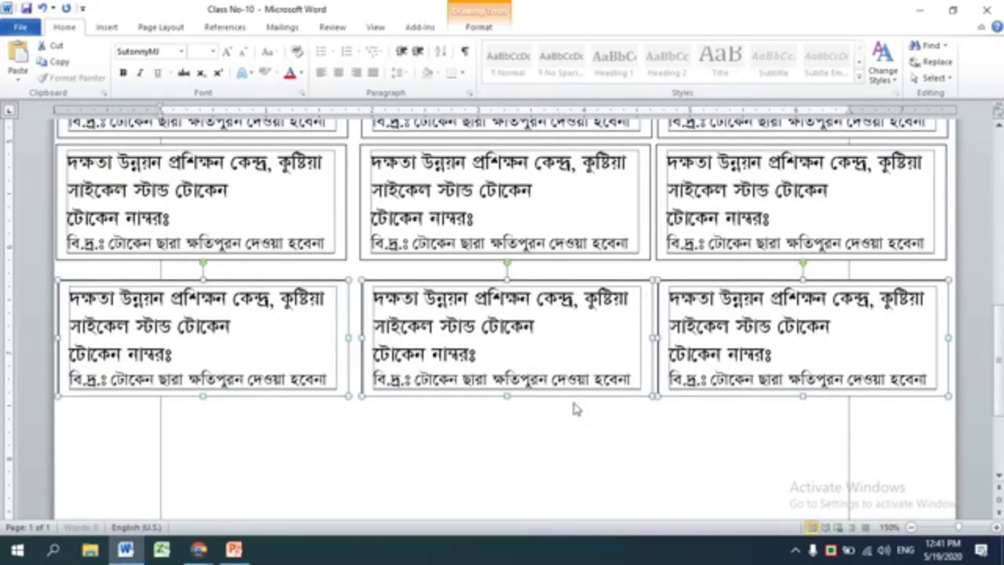
key(ctrl+Up)
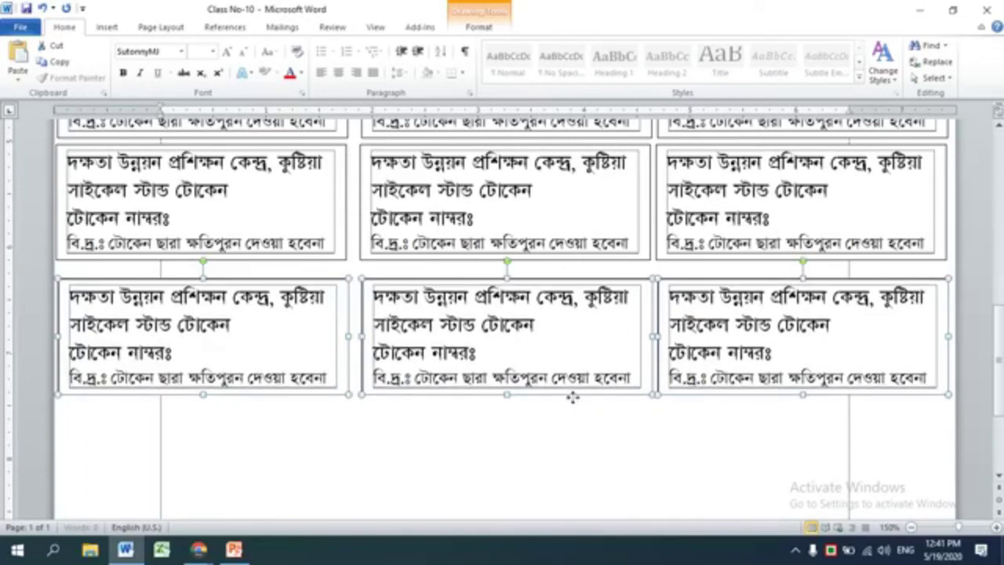
drag(573, 399, 577, 527)
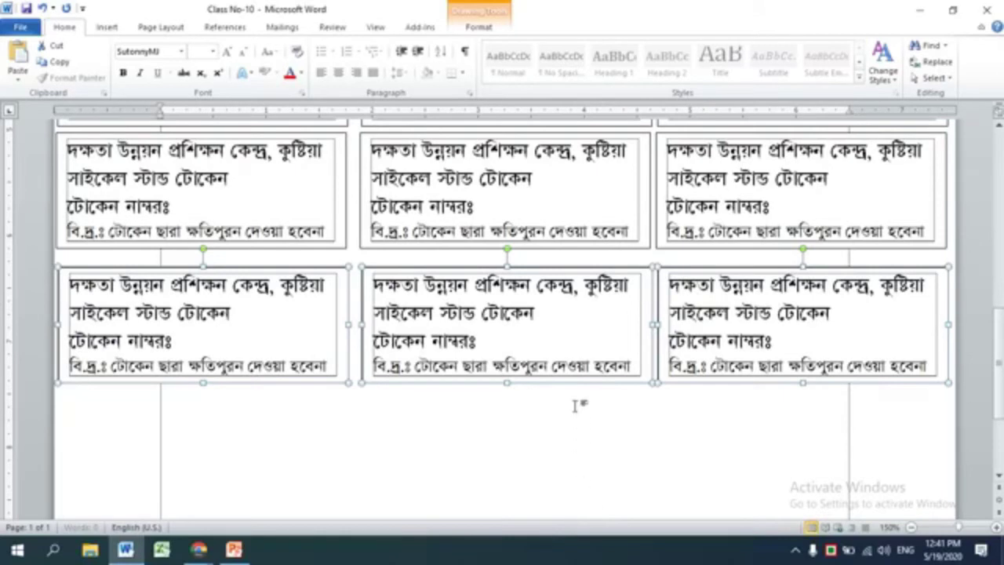
mouse_move(572, 384)
mouse_down()
mouse_move(574, 522)
mouse_move(583, 427)
mouse_up()
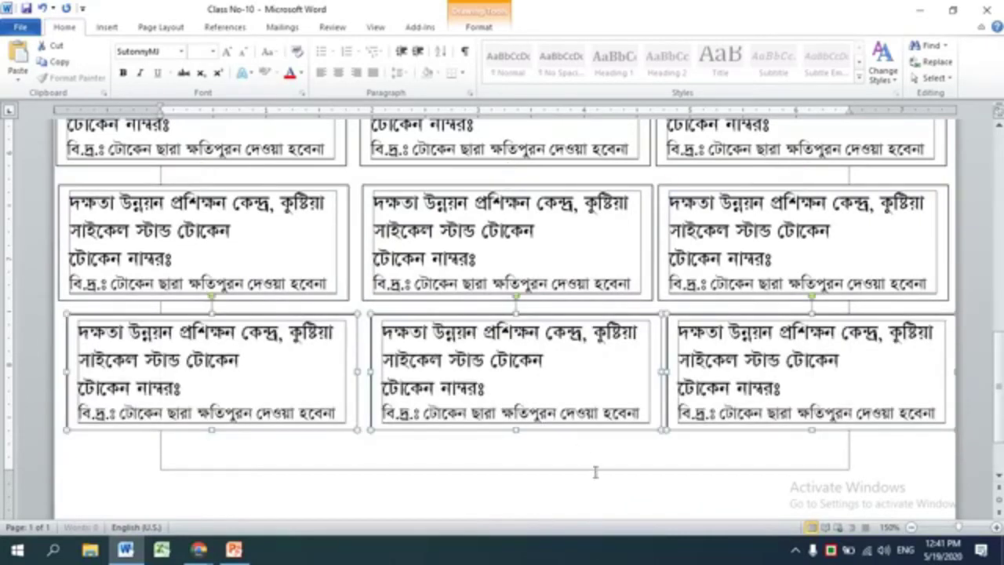
key(Left)
key(Left)
key(Left)
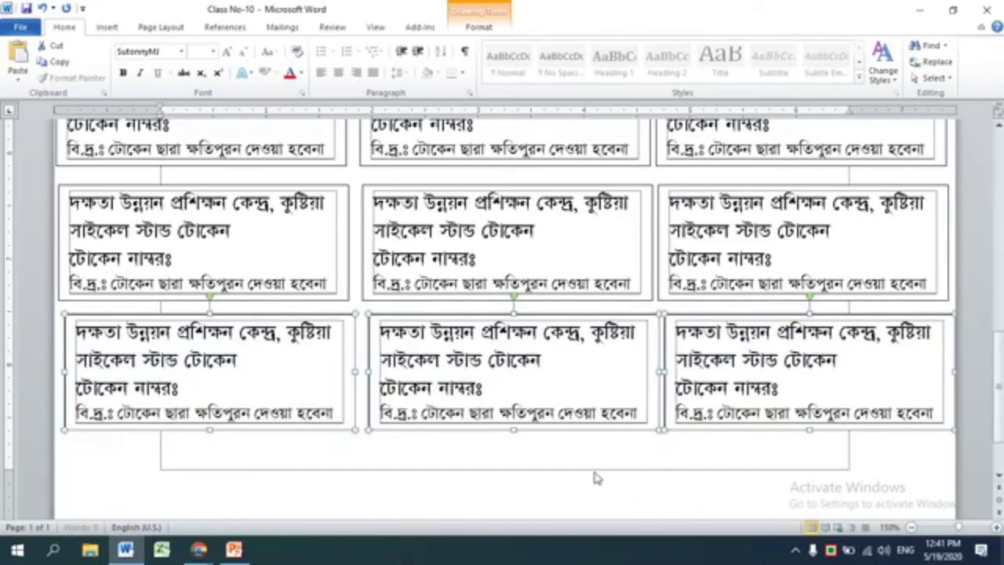
key(Left)
key(Left)
key(Left)
key(Left)
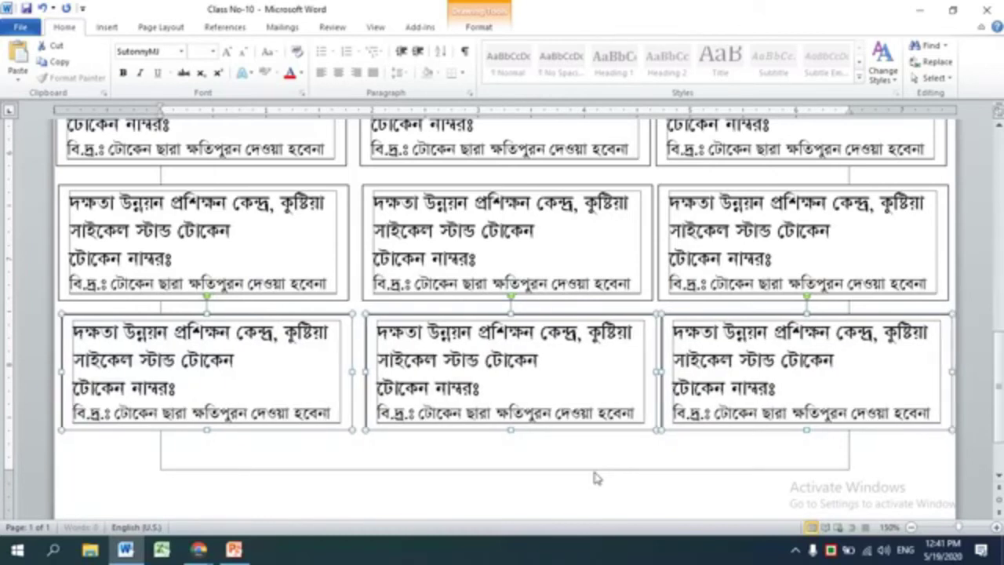
key(Left)
key(Left)
key(Left)
key(Left)
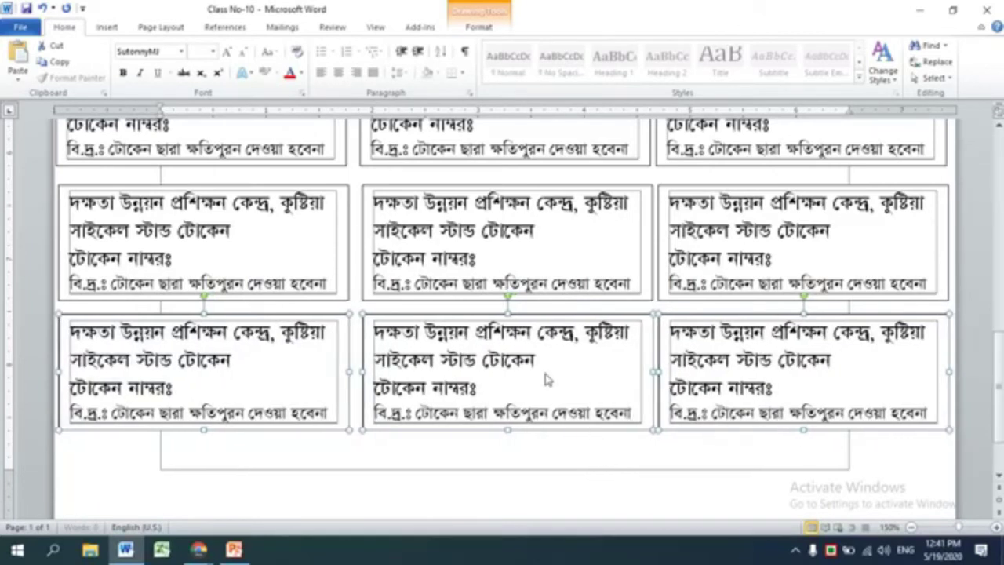
key(Left)
key(Left)
key(Left)
click(543, 357)
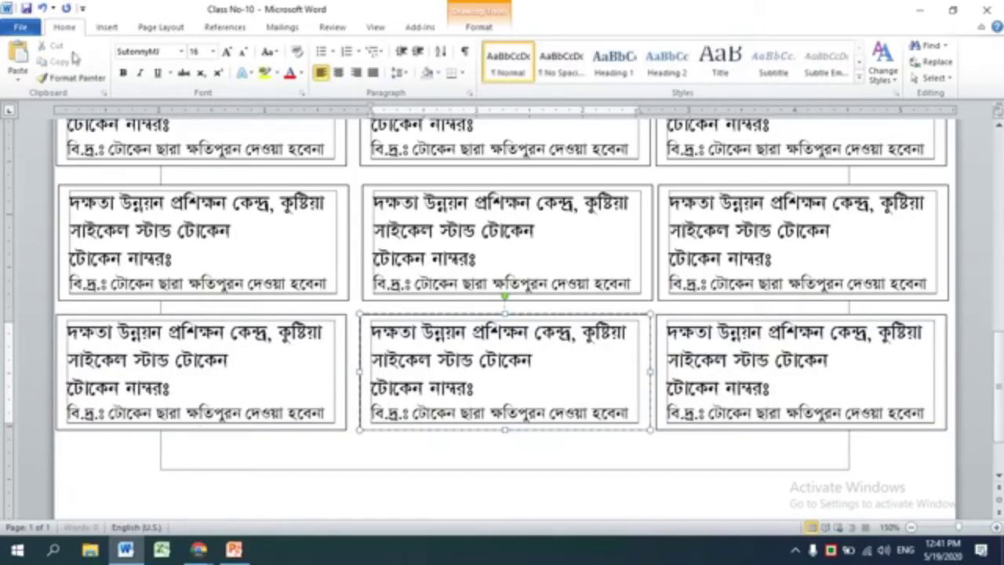
click(21, 29)
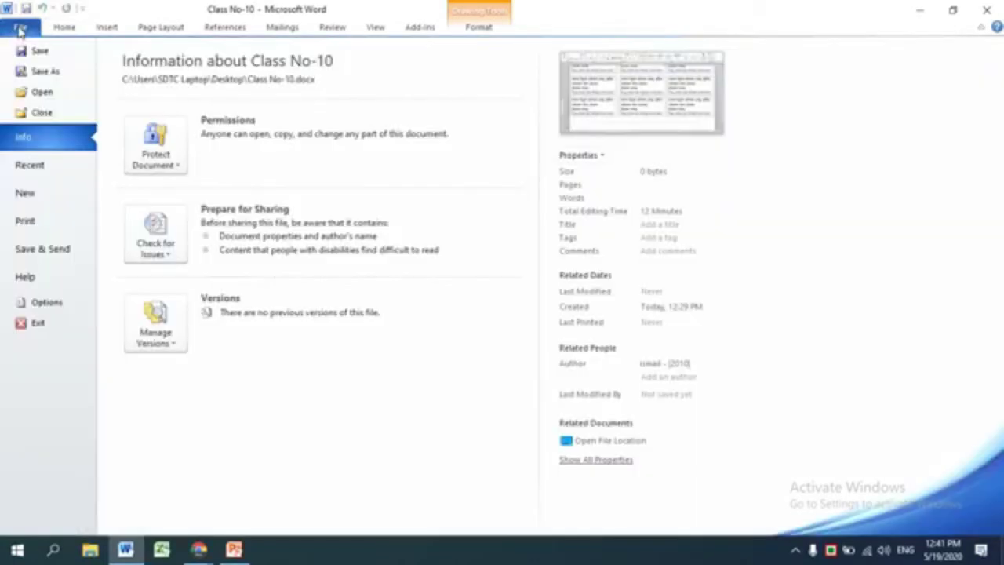
click(36, 176)
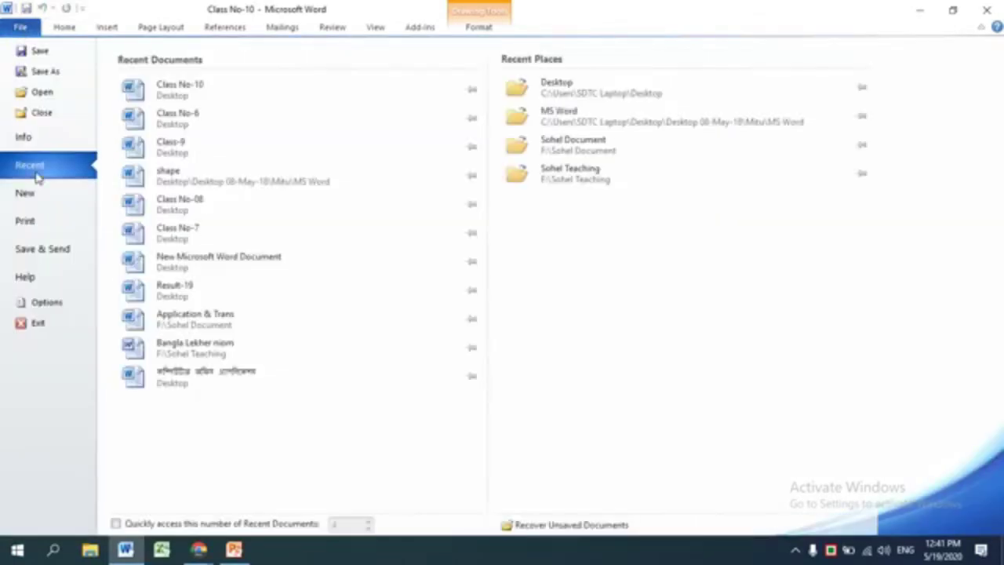
click(36, 224)
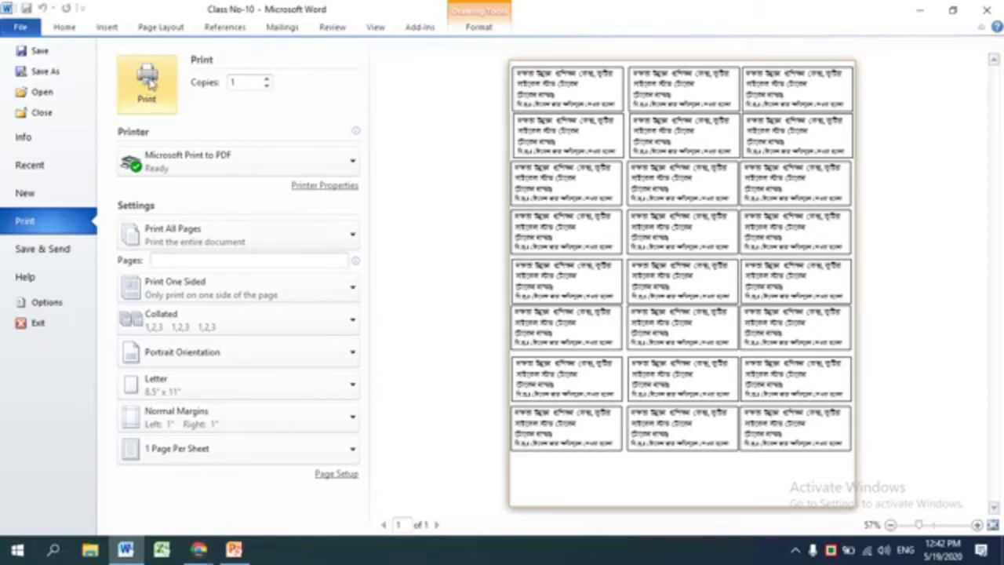
click(65, 33)
click(532, 361)
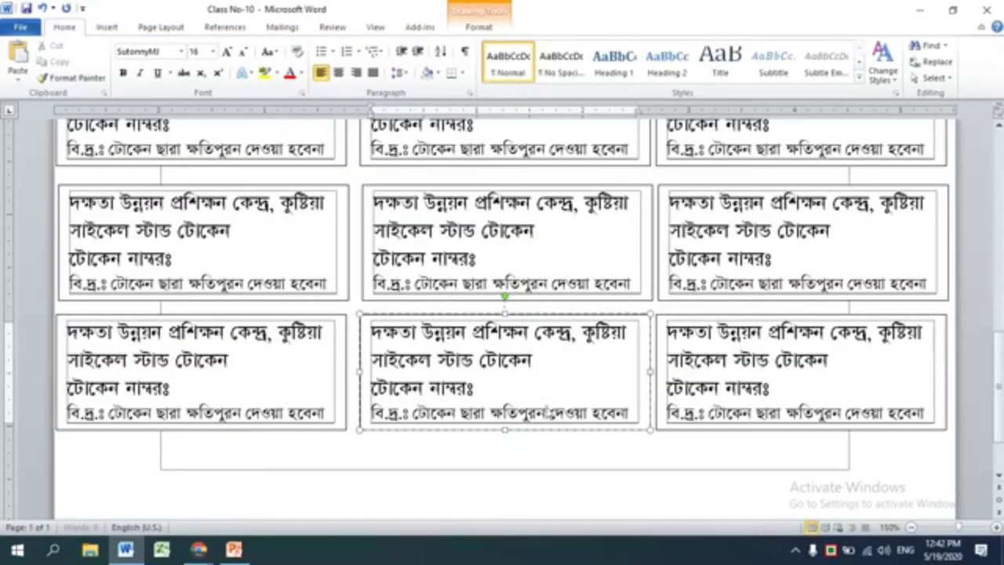
Step: Select everything on the page from the left margin and delete the token boxes
key(ctrl+a)
scroll(614, 447, up, 5)
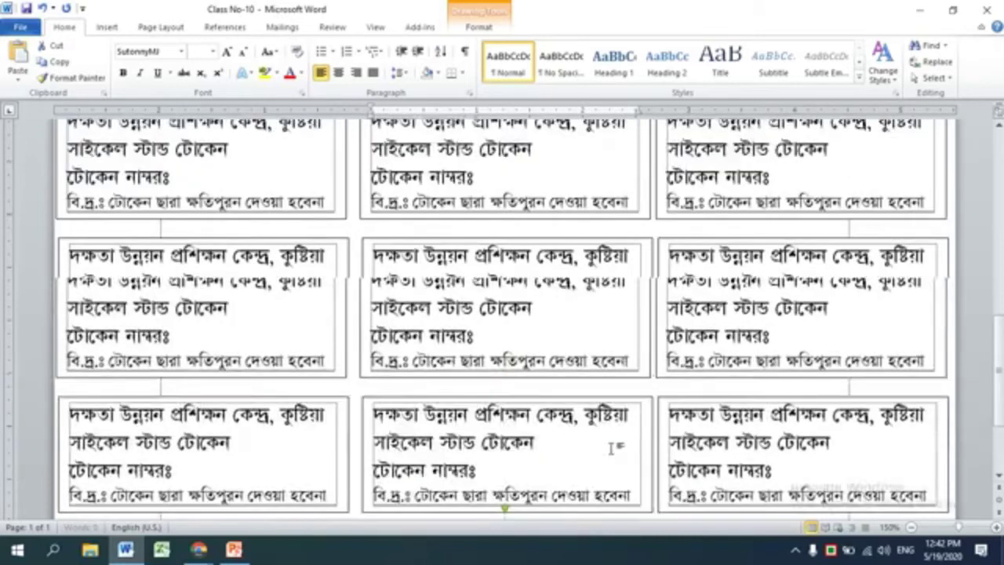
scroll(613, 447, up, 3)
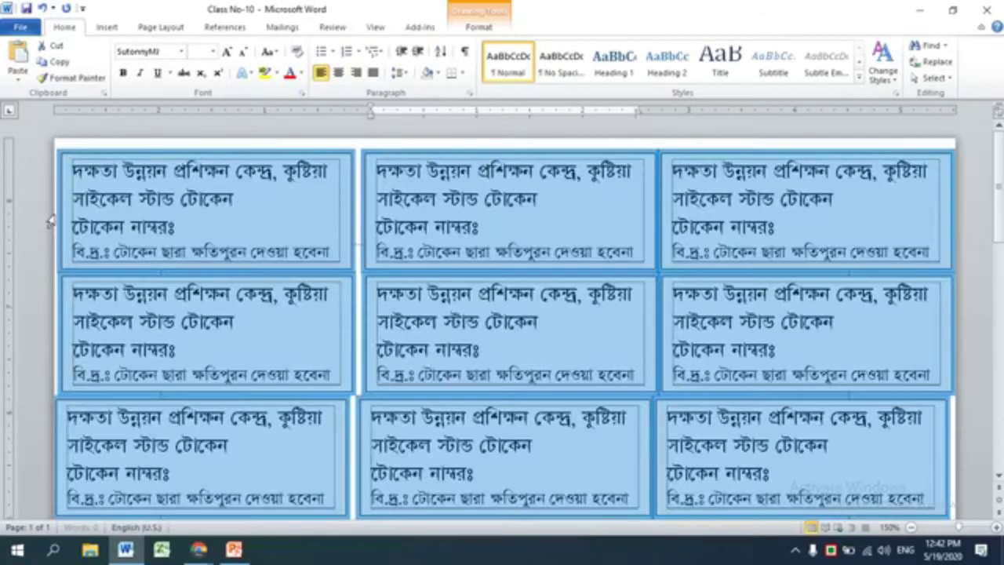
triple_click(49, 221)
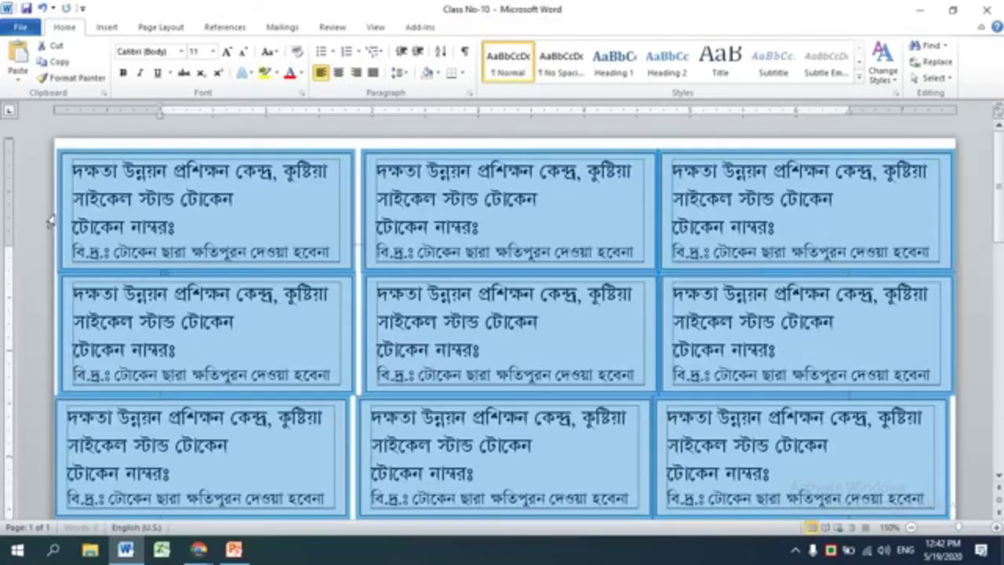
key(Delete)
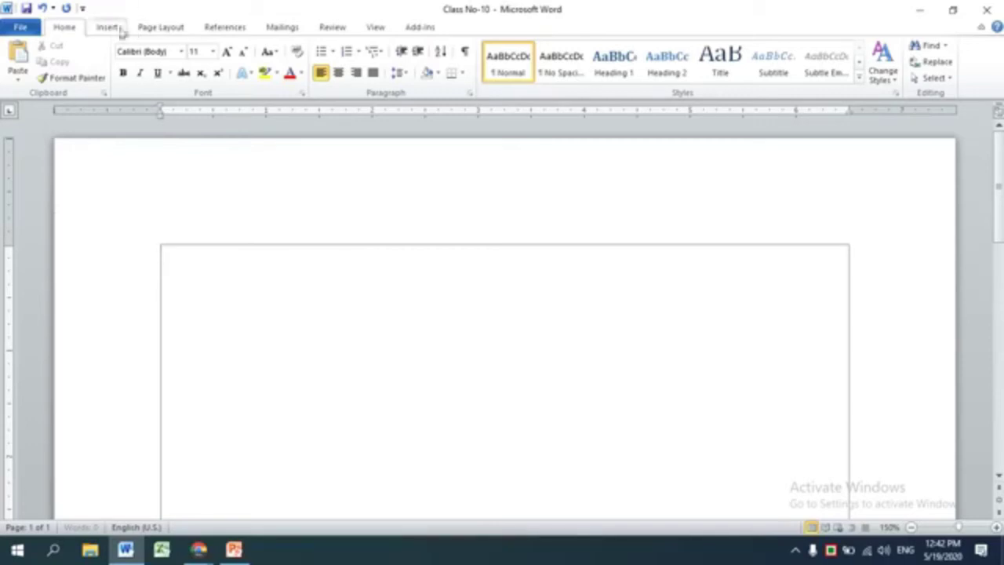
Step: Reselect the whole page and delete the remaining nine token boxes
click(108, 28)
click(636, 73)
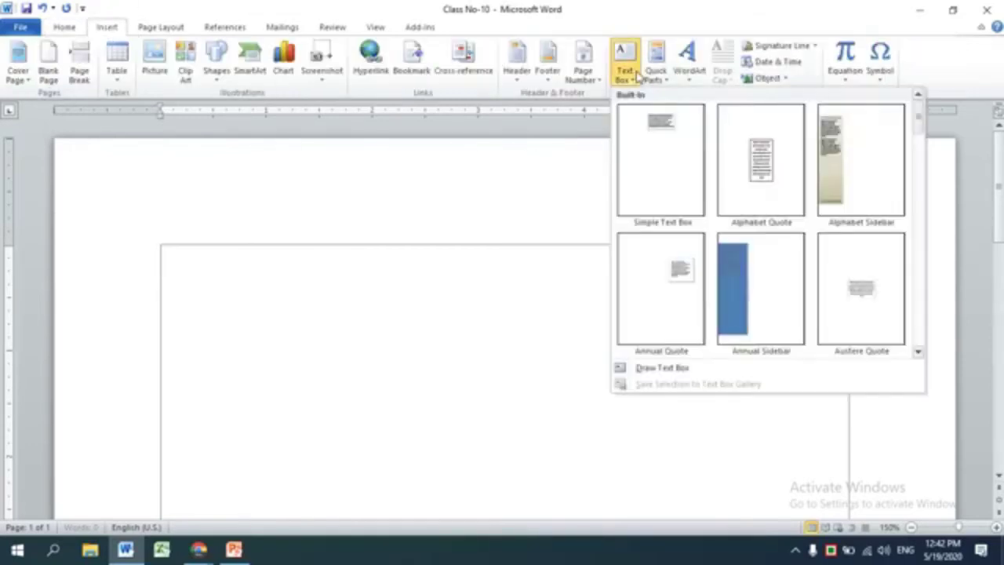
click(262, 300)
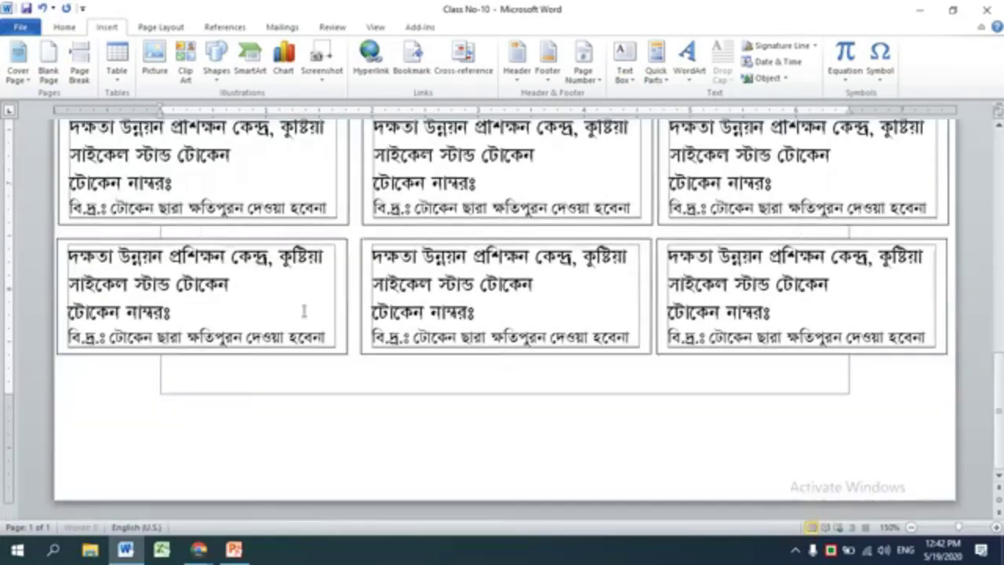
click(501, 316)
scroll(502, 316, up, 1)
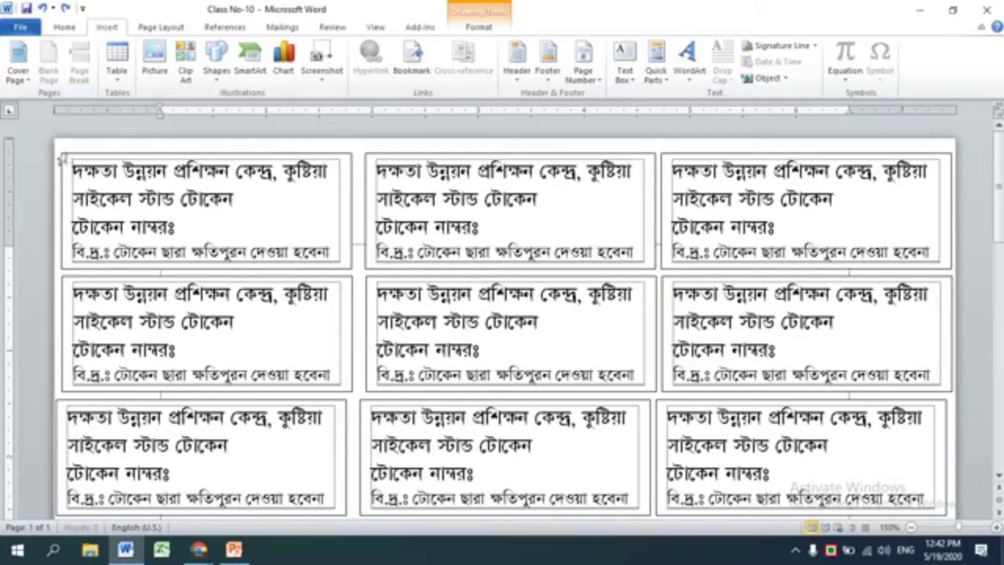
triple_click(56, 200)
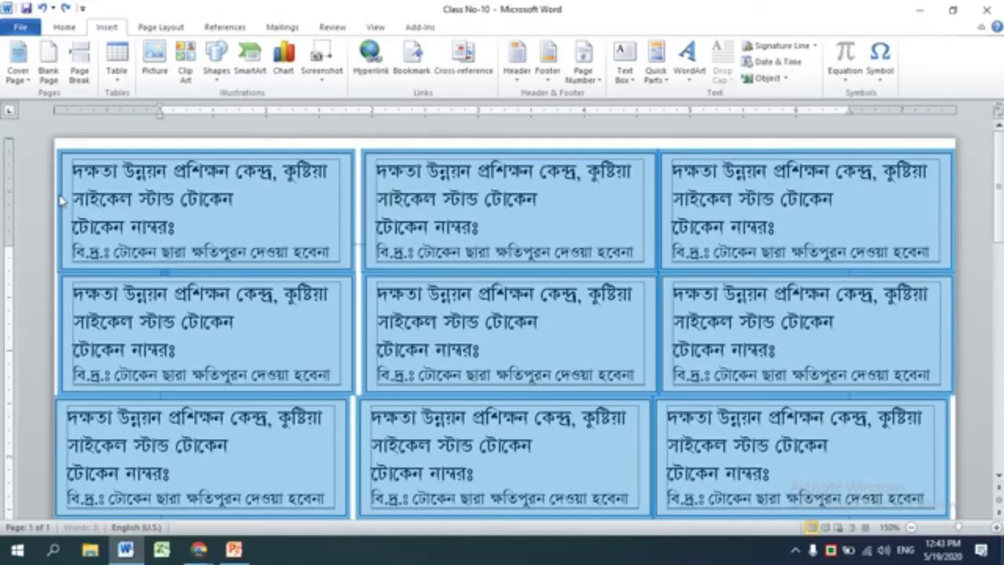
key(Delete)
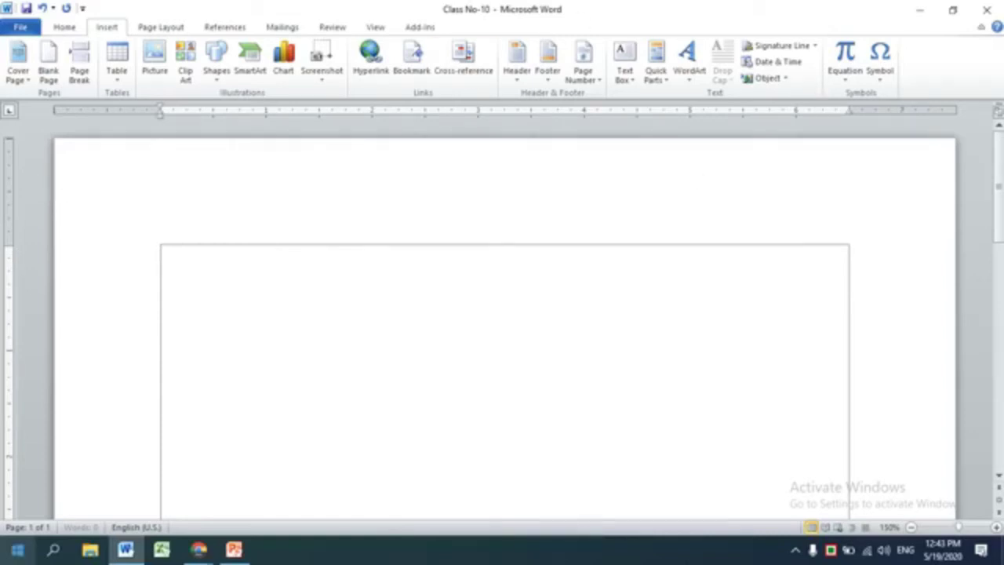
click(234, 549)
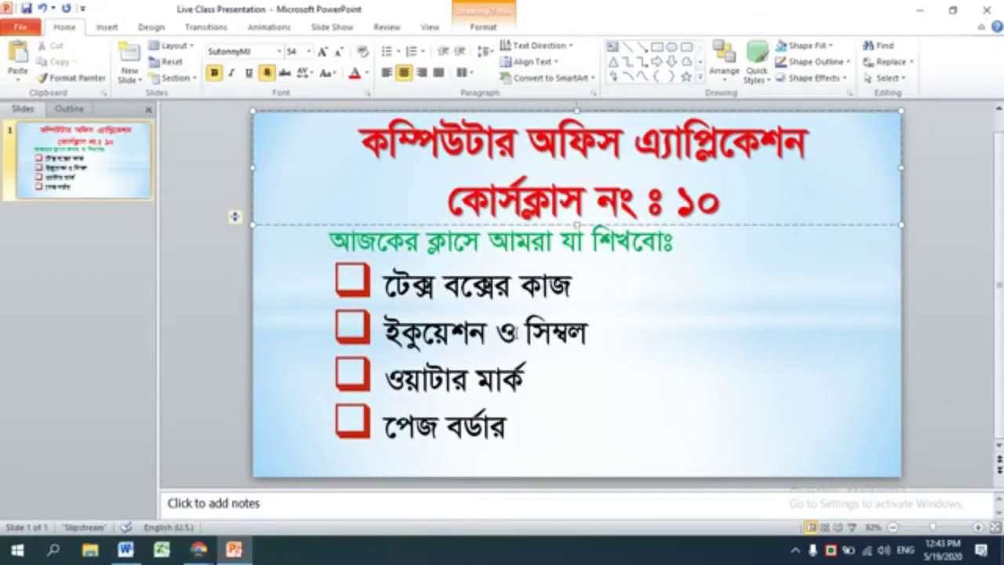
click(234, 549)
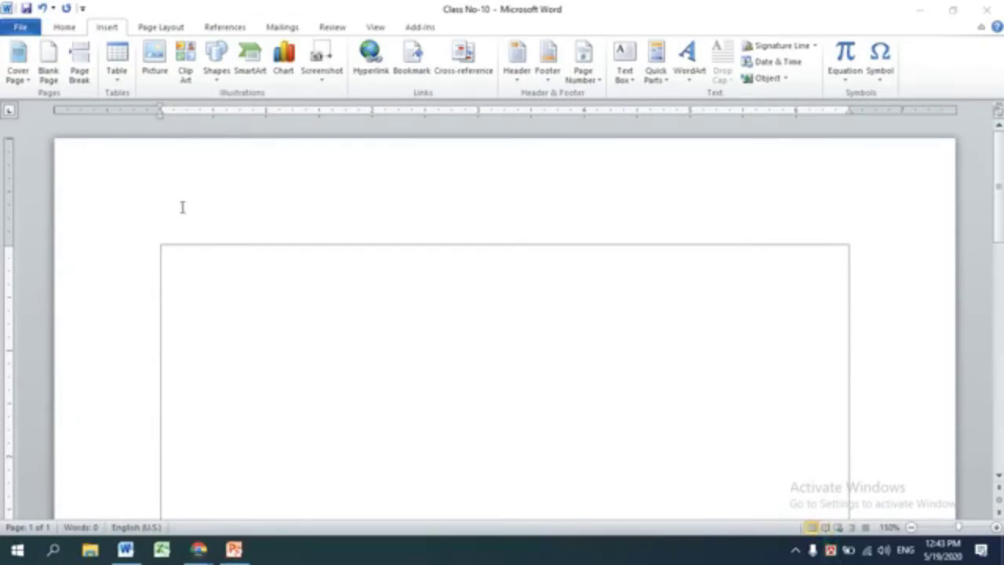
Step: Set the font size to 12 and insert a new blank equation
click(65, 28)
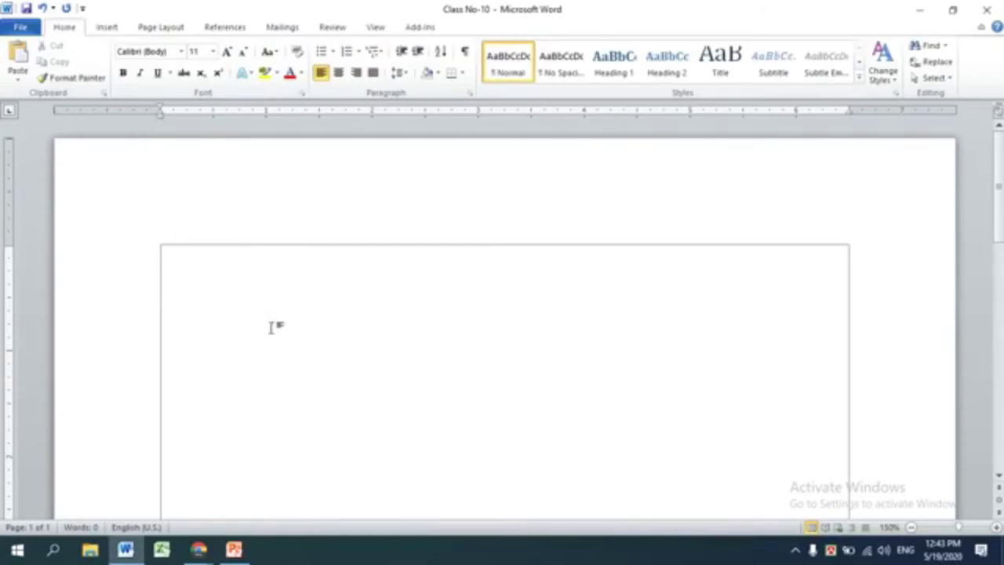
key(ctrl+bracketright)
click(107, 28)
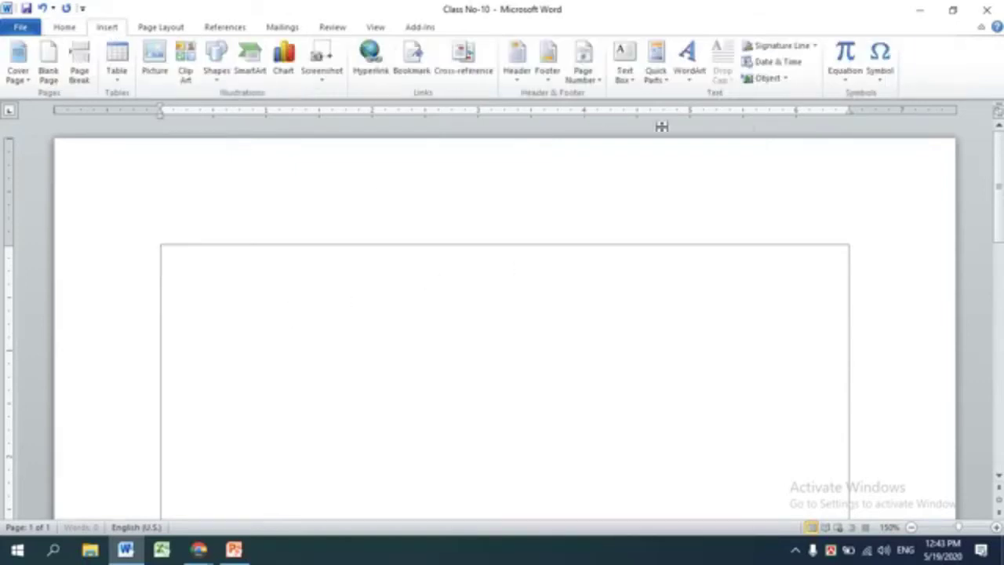
click(846, 78)
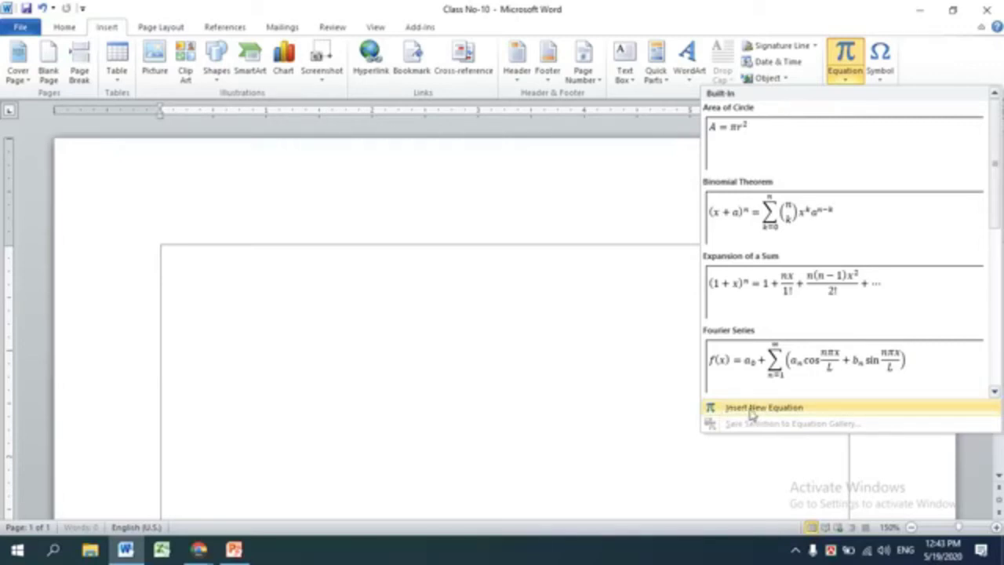
click(752, 408)
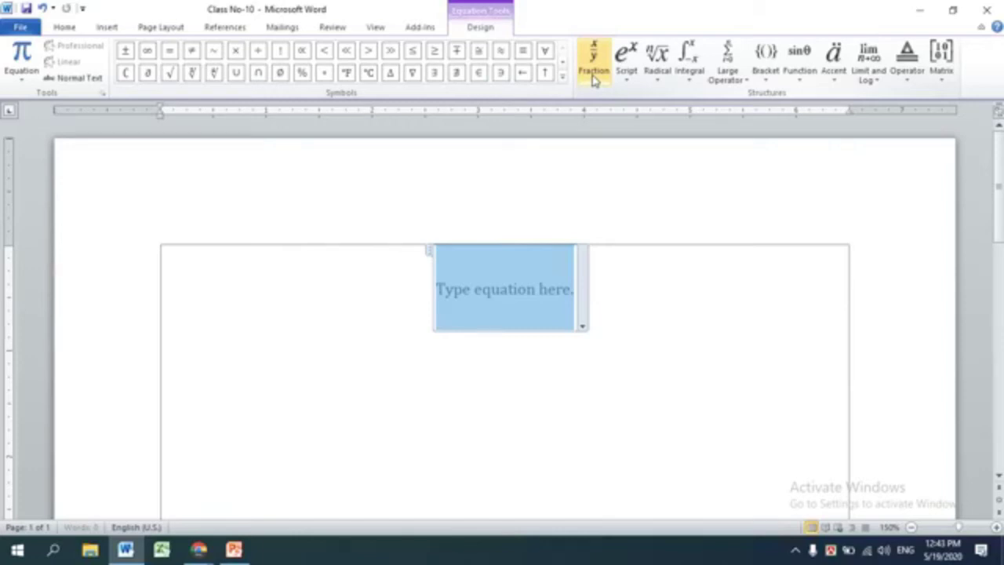
Step: Insert a stacked fraction with numerator x+y and denominator a−b
click(593, 80)
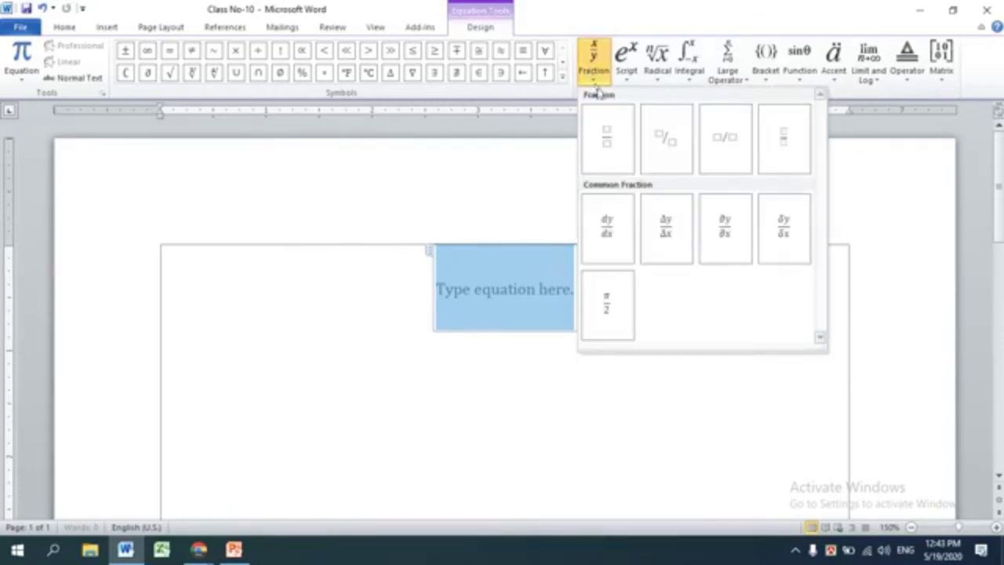
click(608, 139)
click(504, 269)
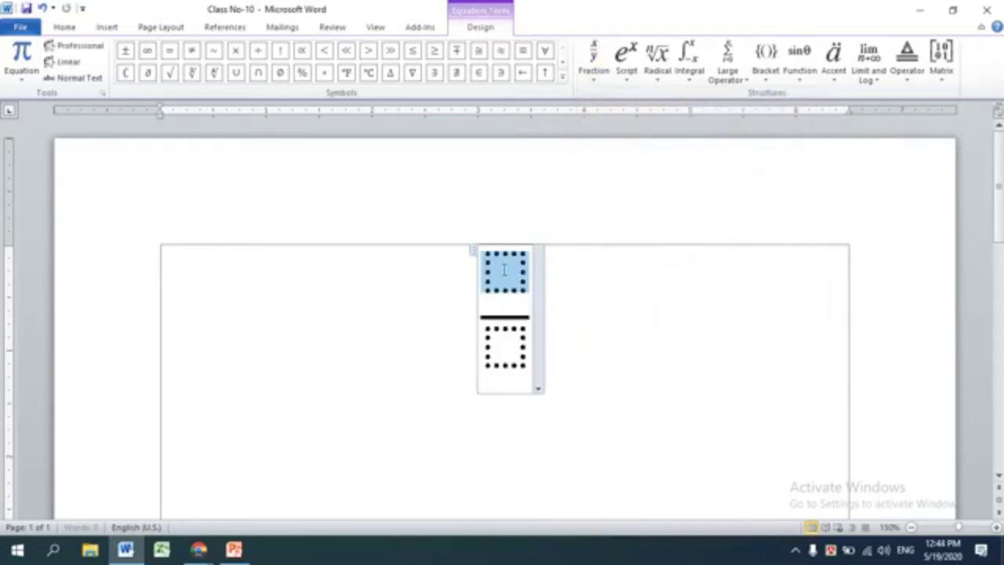
text(x)
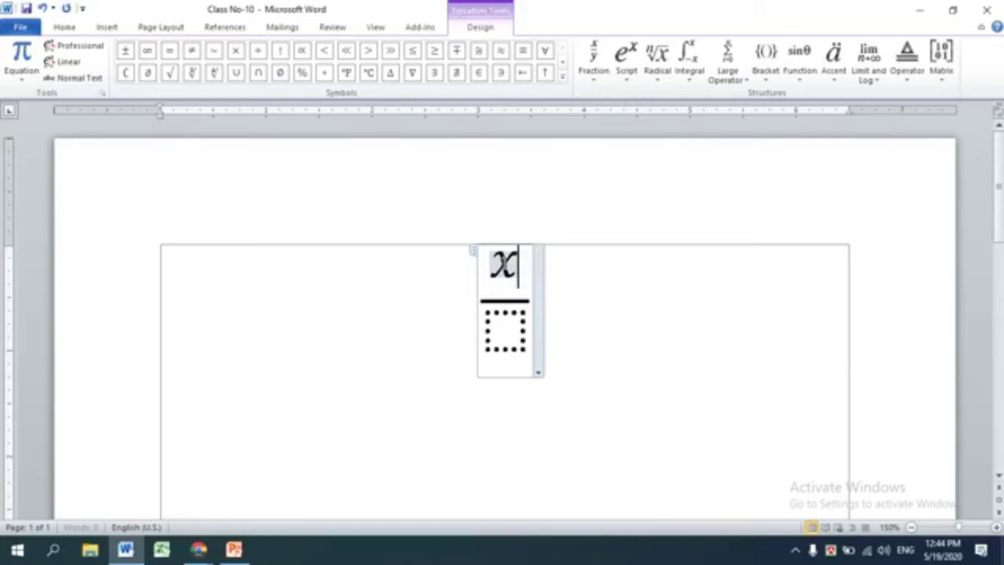
double_click(503, 264)
text(+)
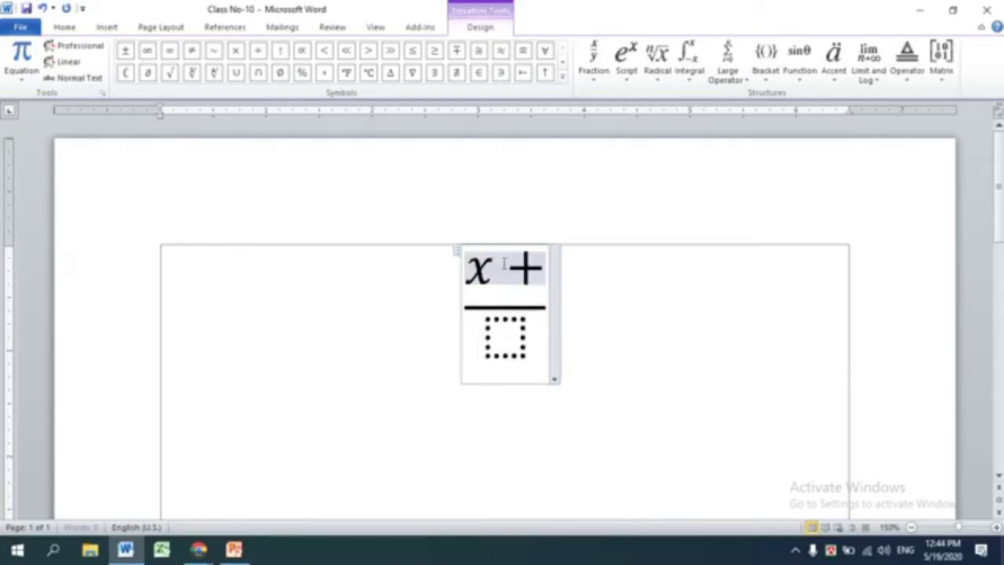
text( y)
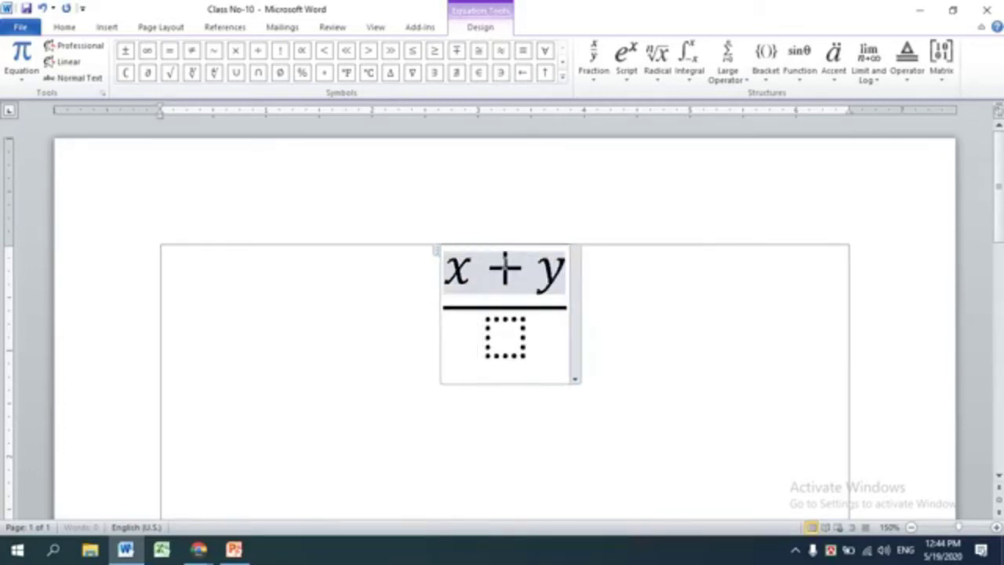
click(511, 335)
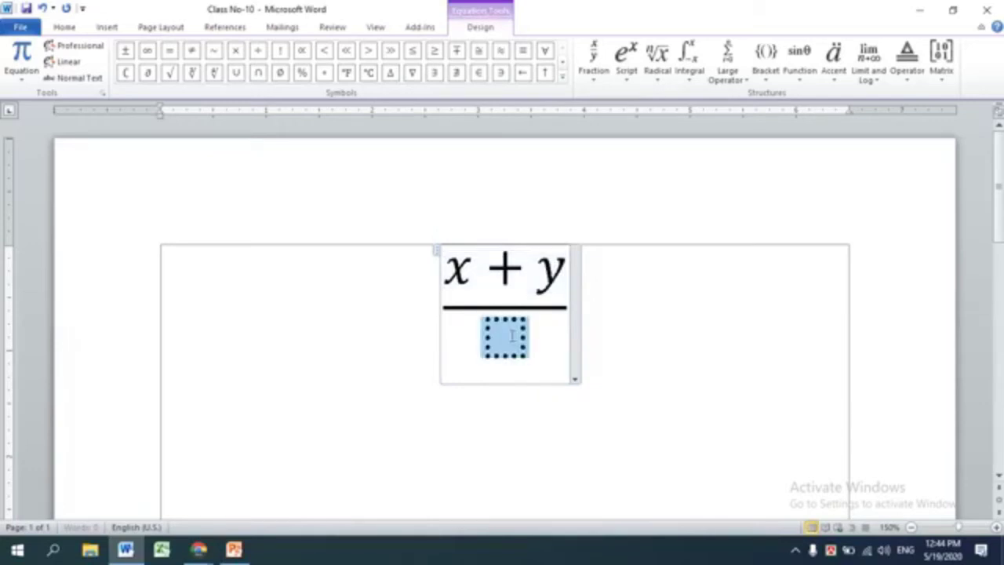
text(a)
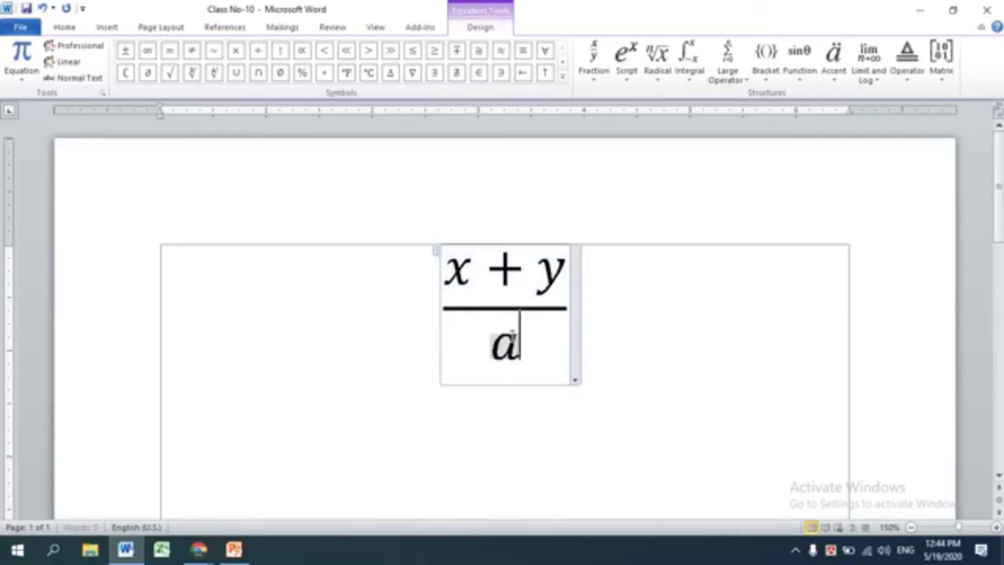
text(-)
text(b)
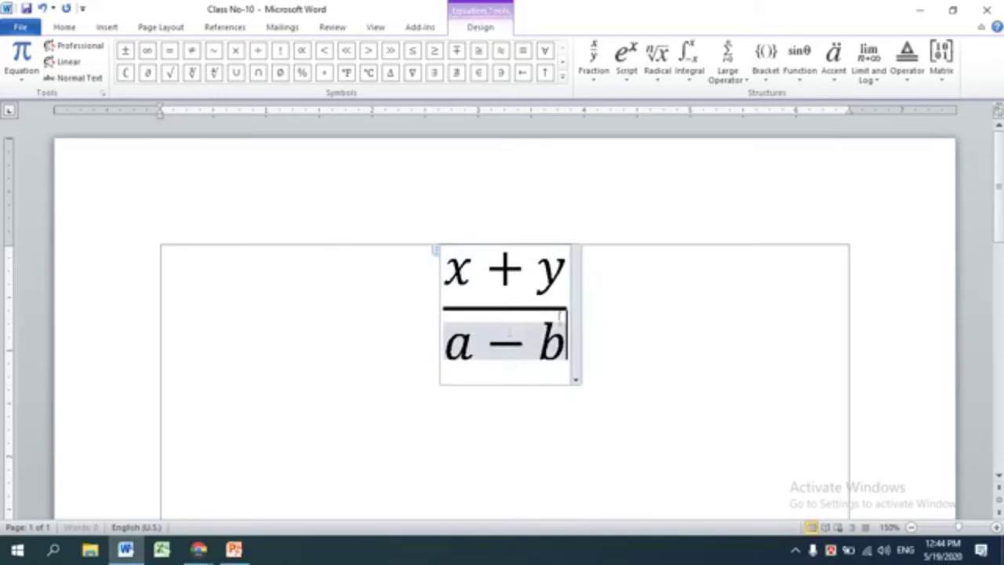
Step: Step out past the end of the fraction and add a plus sign
key(Up)
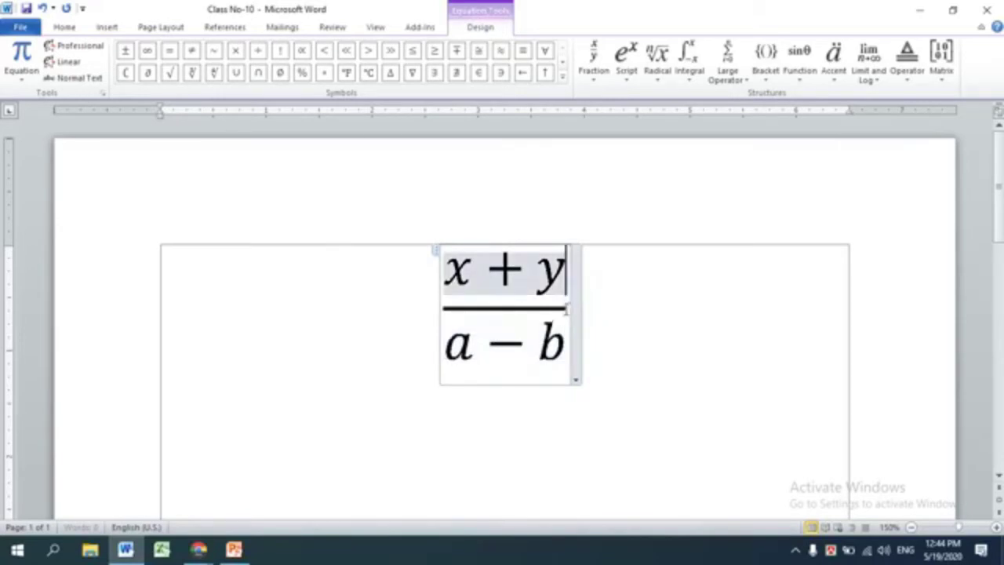
key(Down)
key(Up)
key(Down)
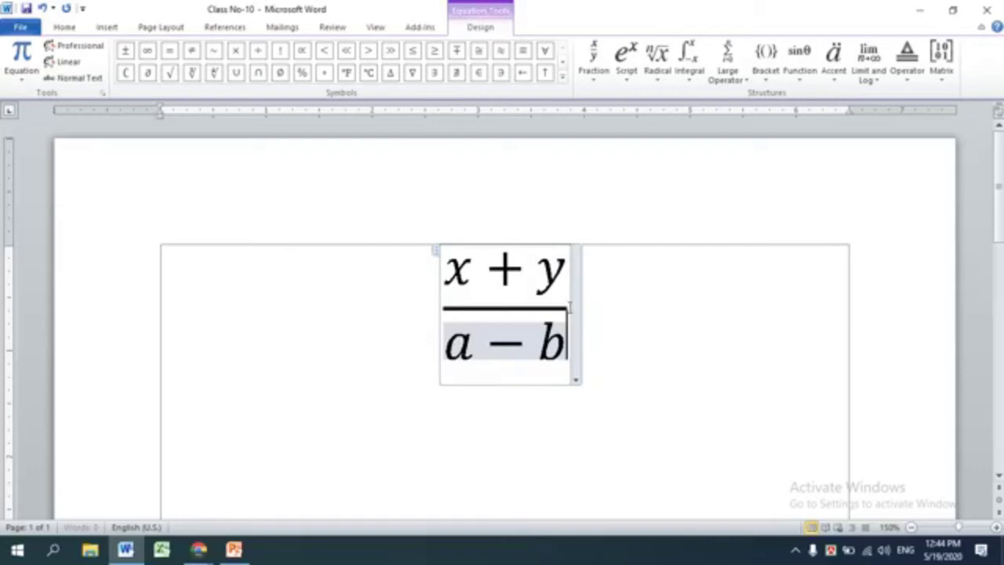
key(Right)
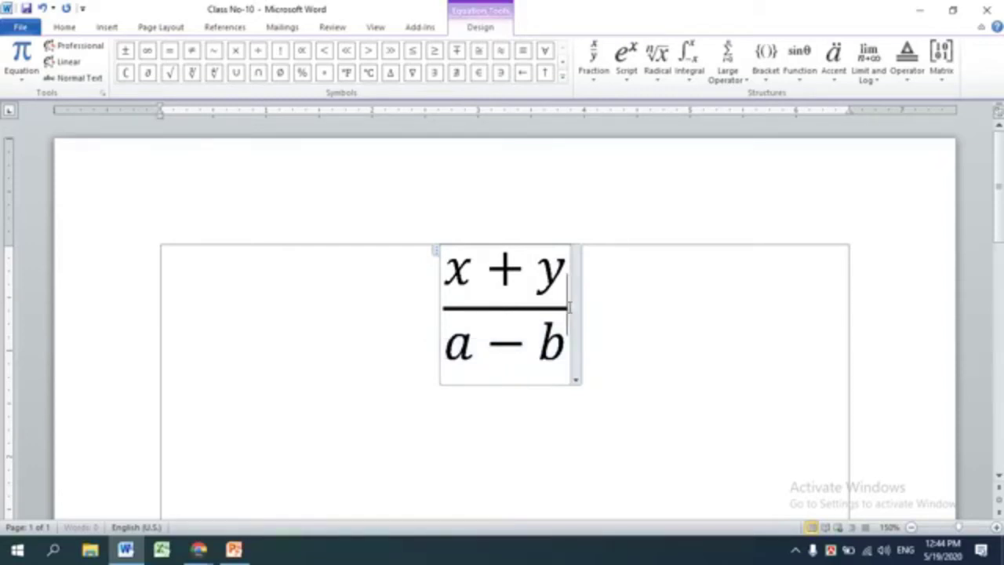
text(+)
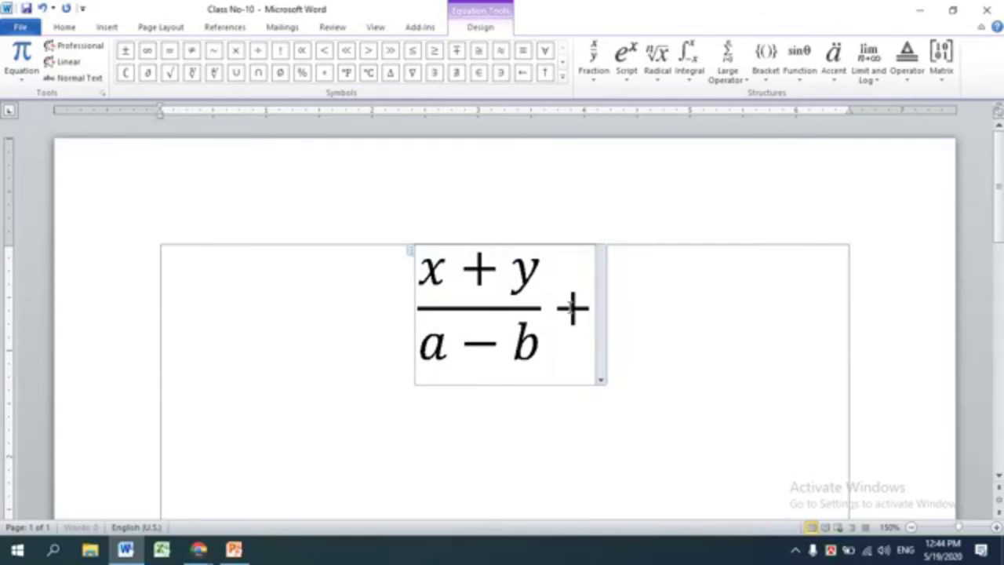
Step: Insert a second stacked fraction whose numerator holds two superscript terms joined by +
click(596, 70)
click(609, 138)
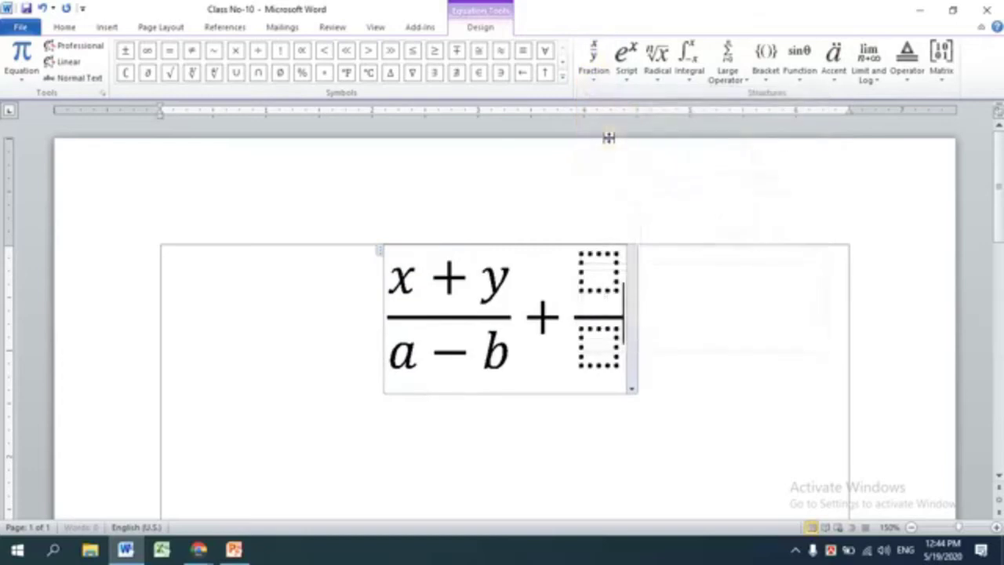
click(600, 271)
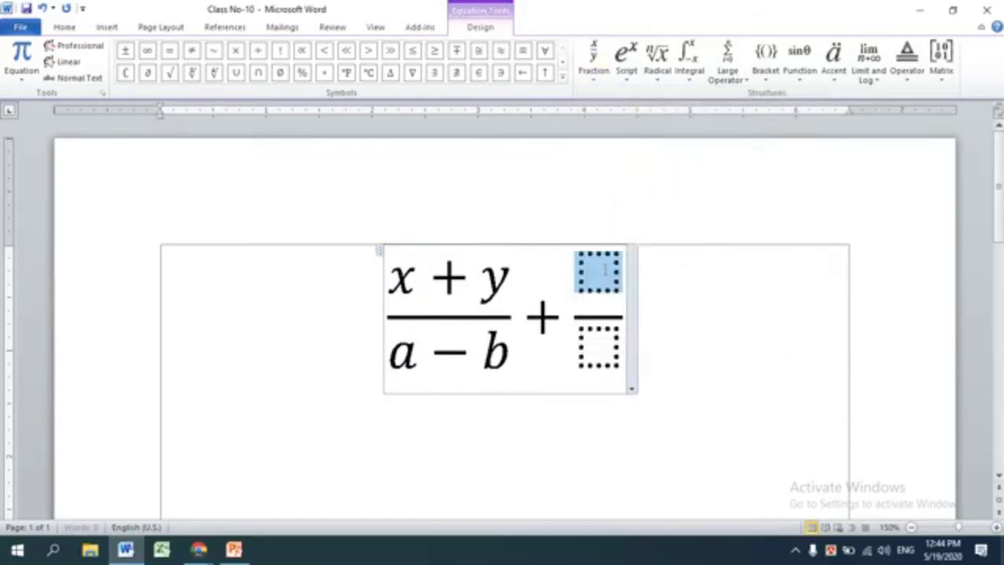
click(627, 74)
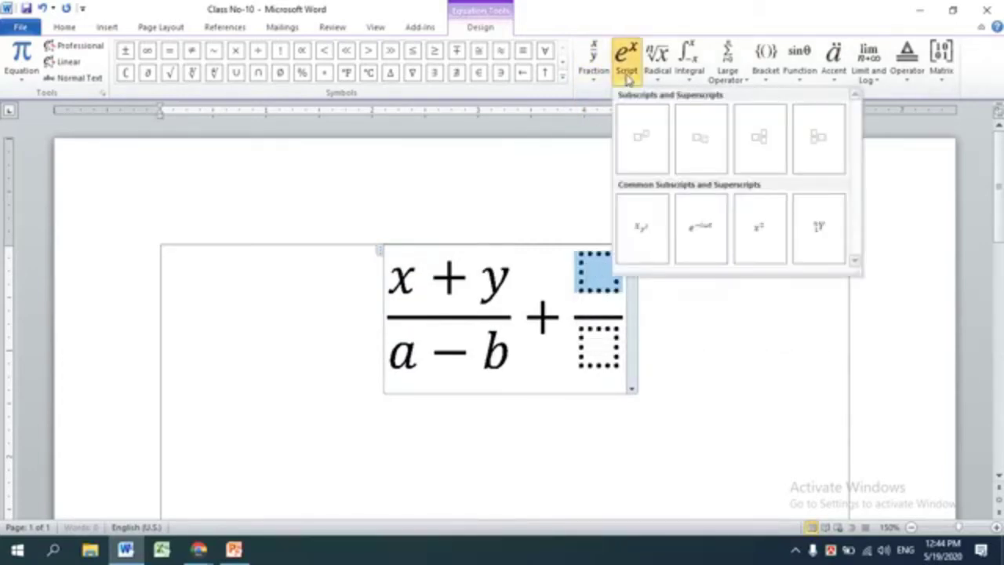
click(642, 139)
text(+)
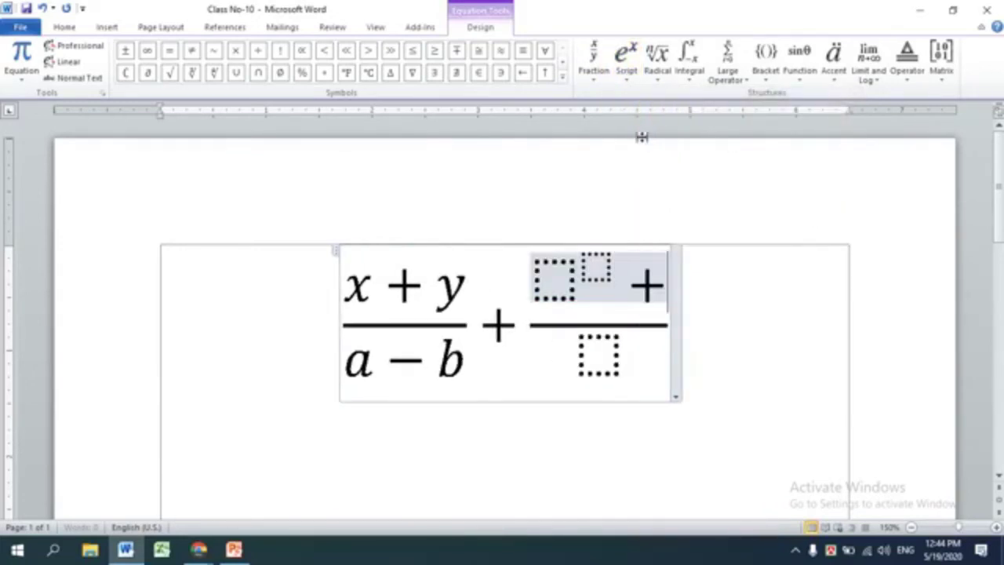
click(628, 74)
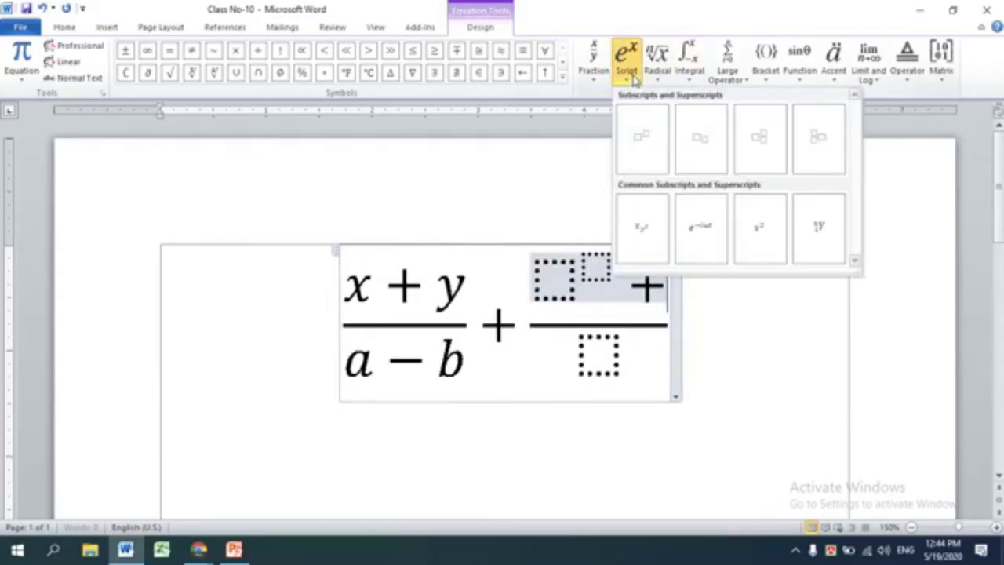
click(640, 135)
Step: Fill the denominator with two superscript templates separated by a plus
click(606, 357)
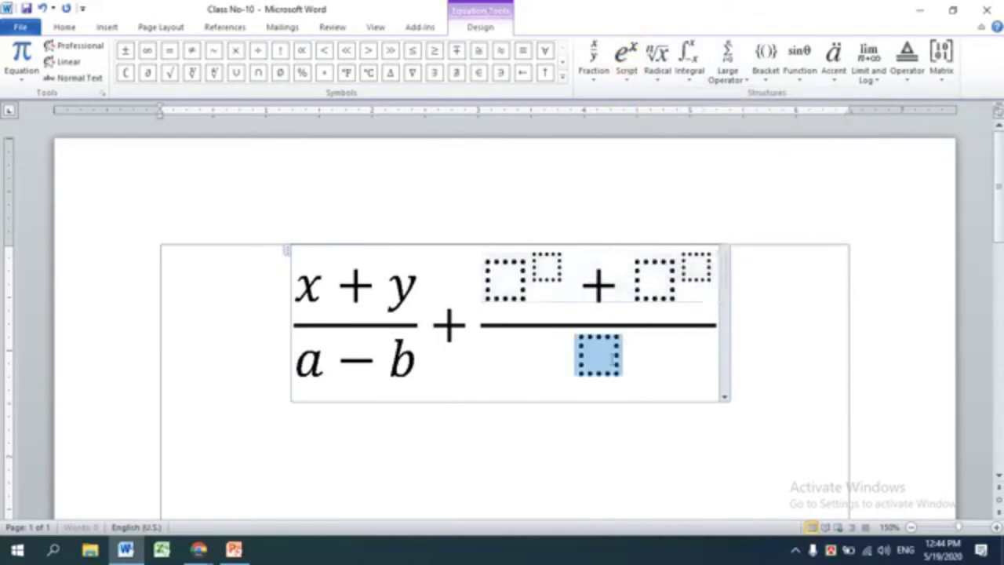
click(626, 61)
click(643, 139)
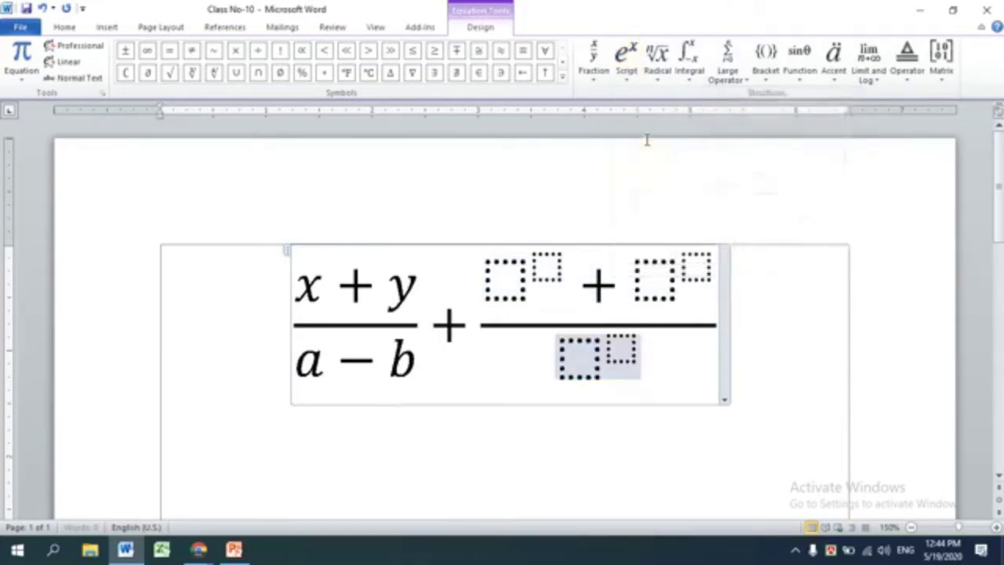
text(+)
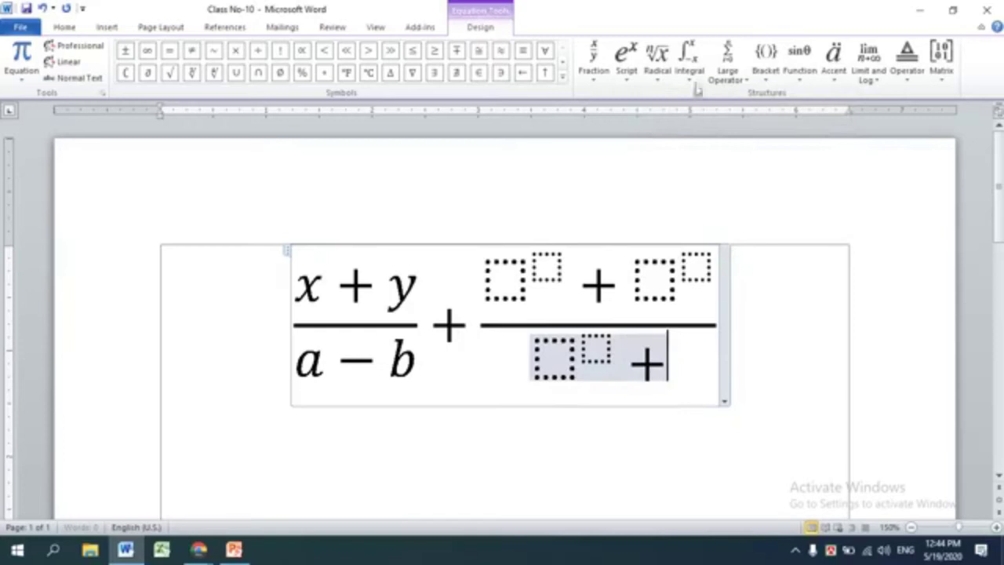
click(626, 67)
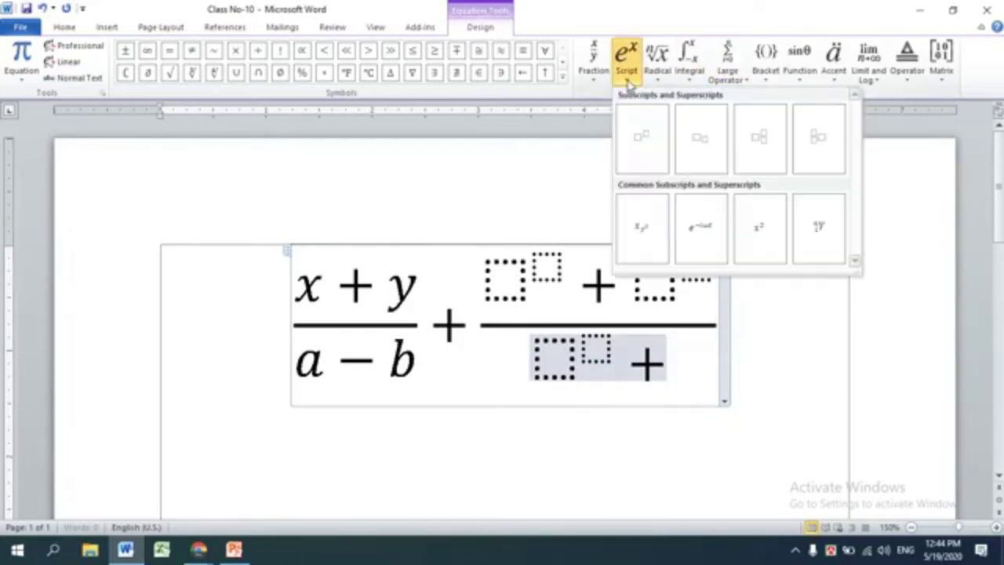
click(640, 135)
Step: Enter a² and b² in the numerator's superscript boxes
click(508, 279)
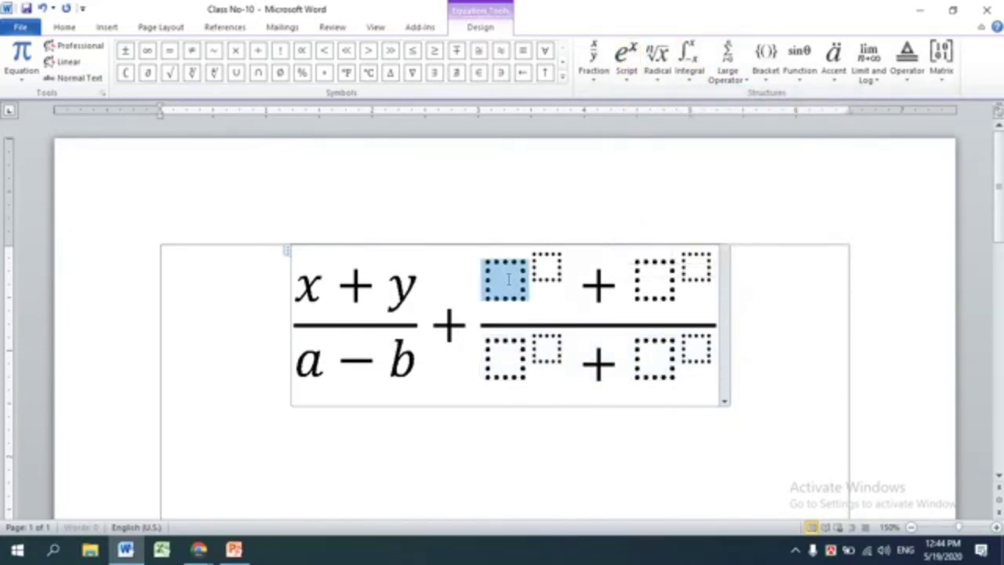
text(a)
click(541, 263)
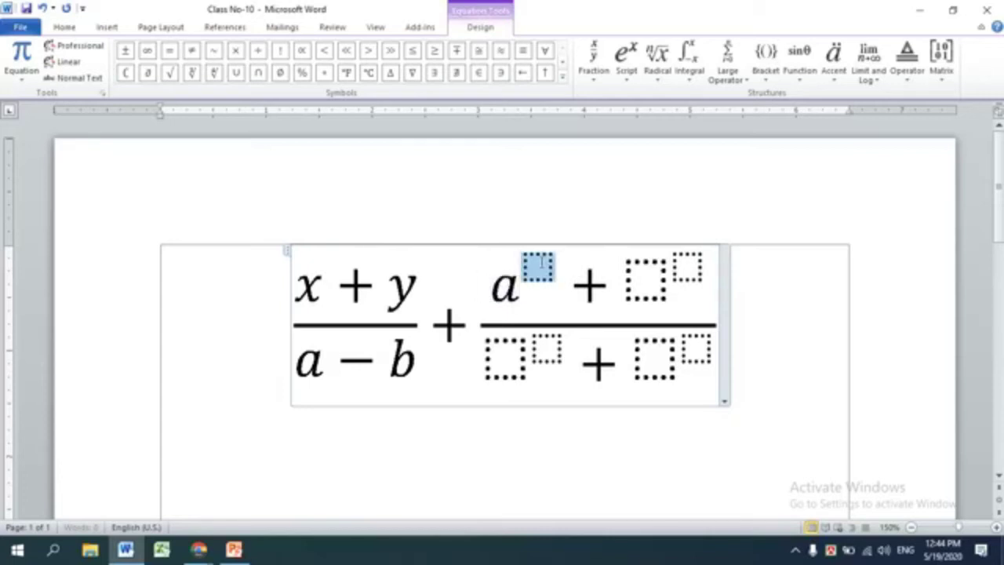
text(2)
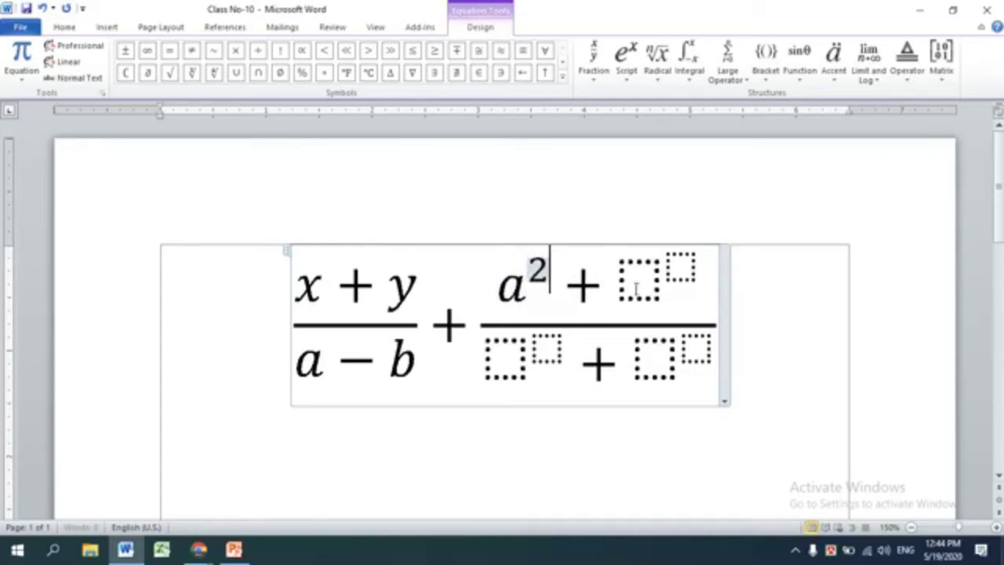
click(636, 290)
text(b)
click(663, 266)
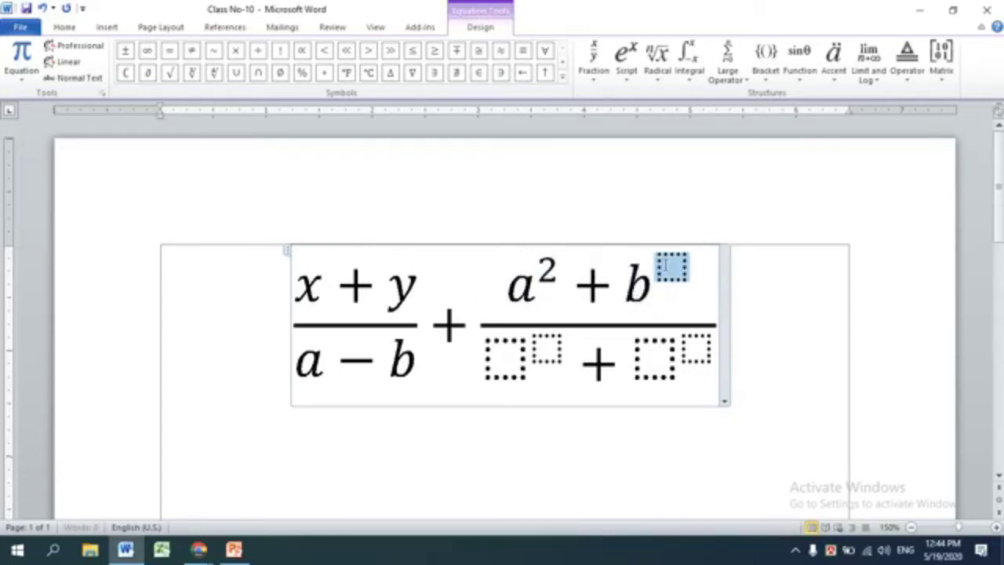
text(2)
Step: Enter x³ and y³ in the denominator's superscript boxes and leave the equation
click(503, 358)
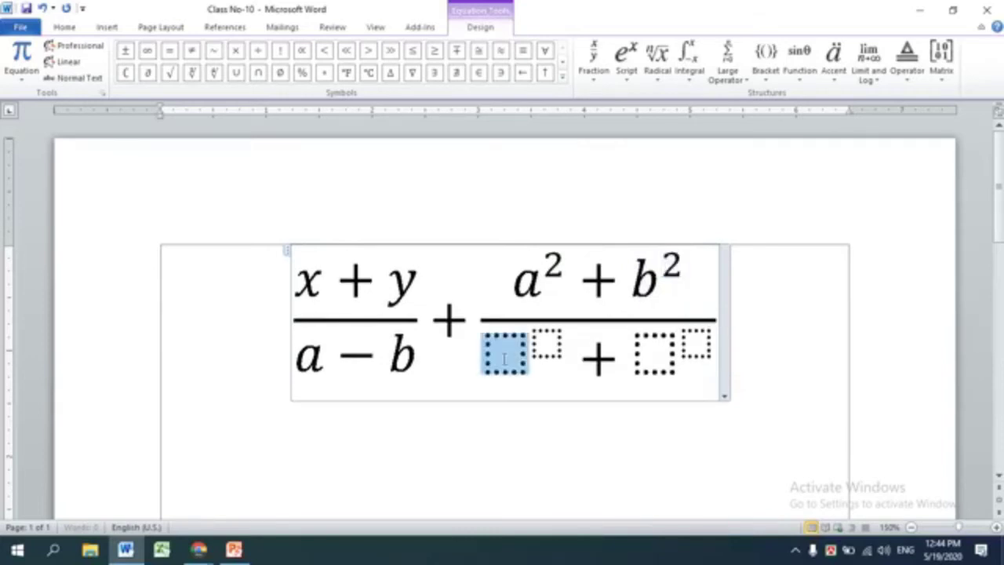
text(x)
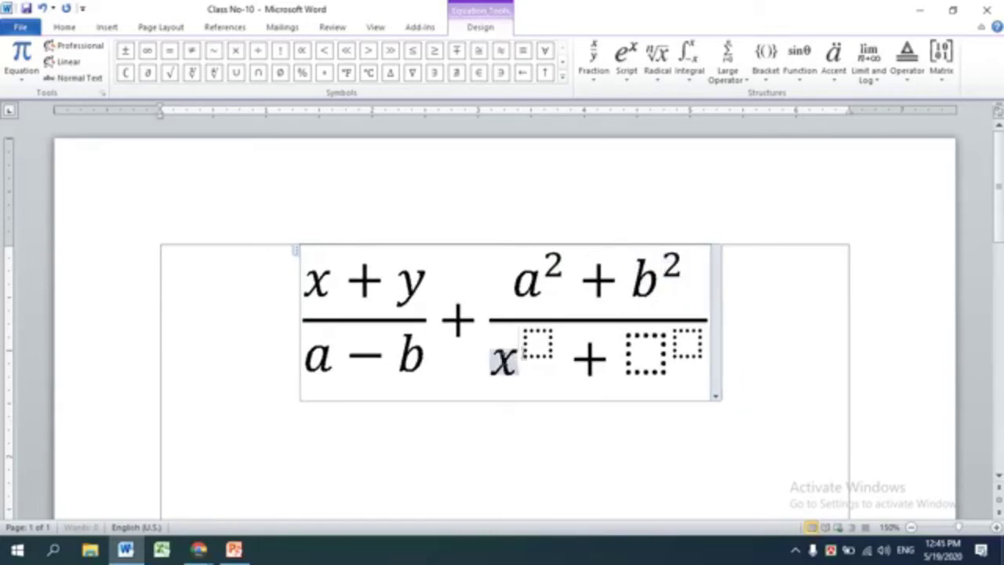
click(540, 338)
text(3)
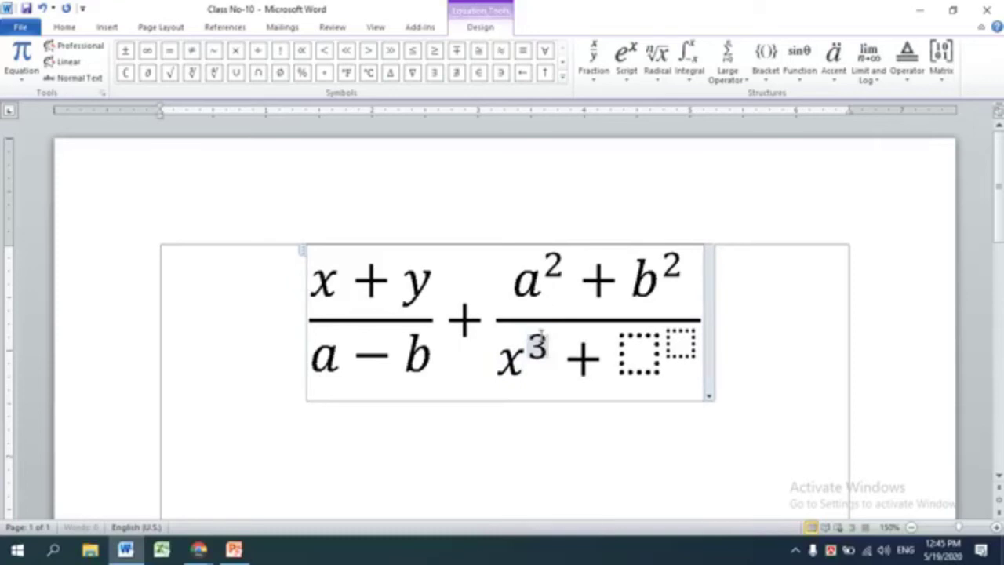
click(641, 352)
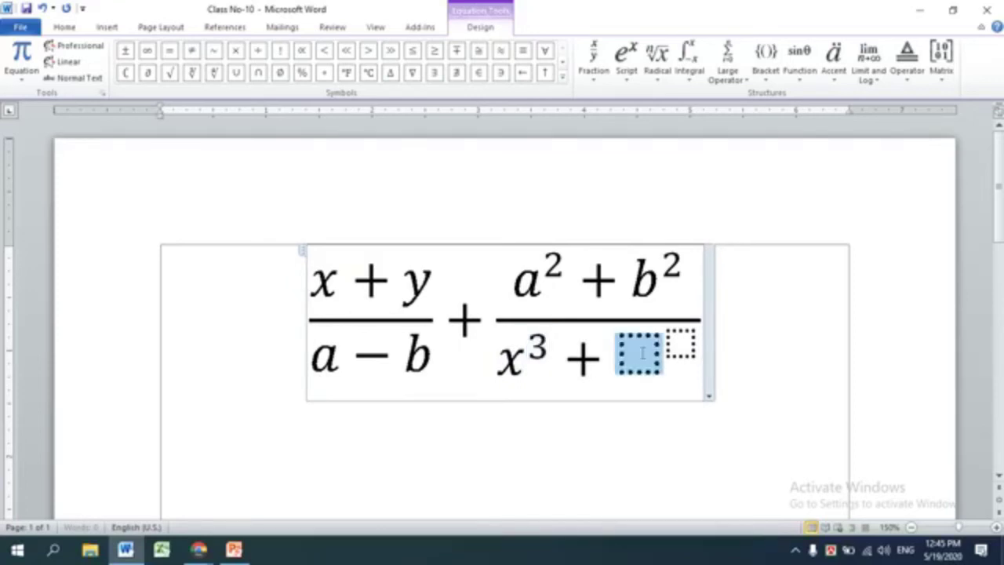
text(y)
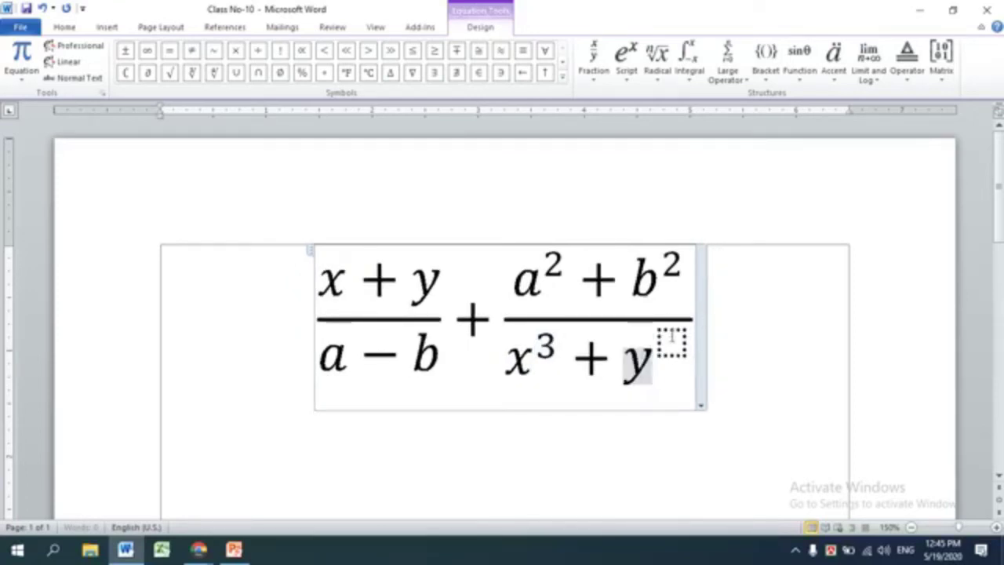
click(671, 337)
text(3)
click(602, 468)
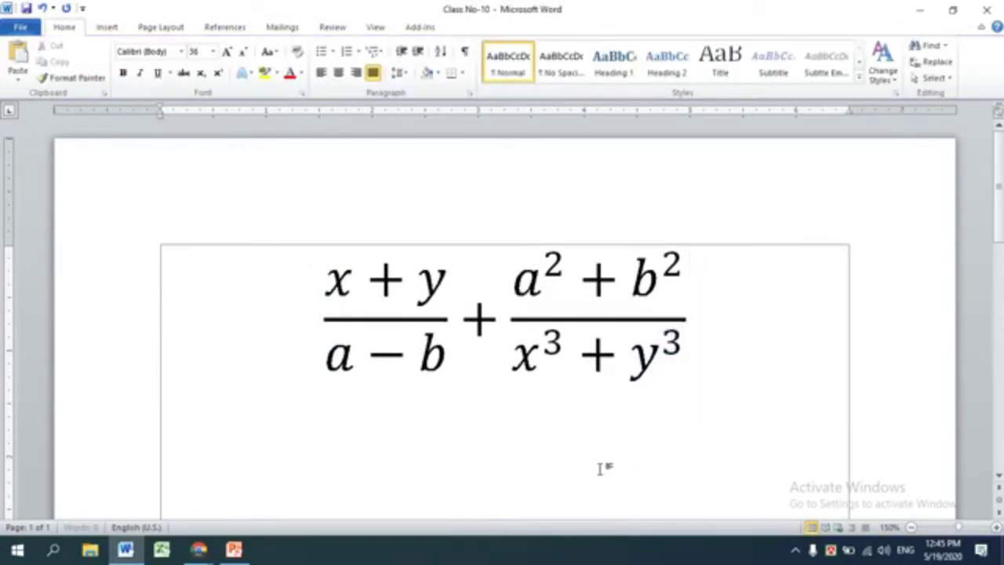
Step: Select the whole equation and wrap it in round parentheses
click(715, 285)
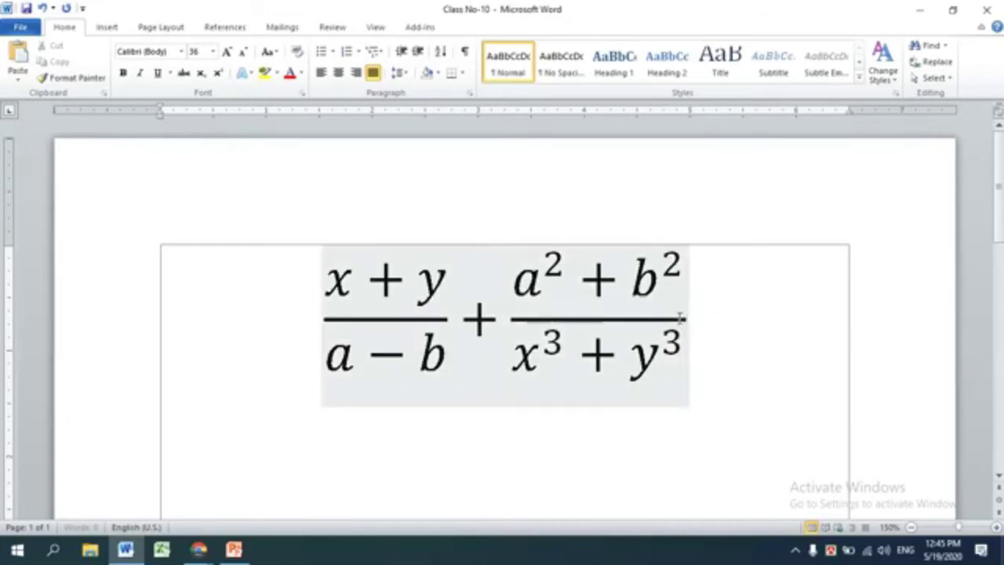
double_click(683, 271)
click(729, 334)
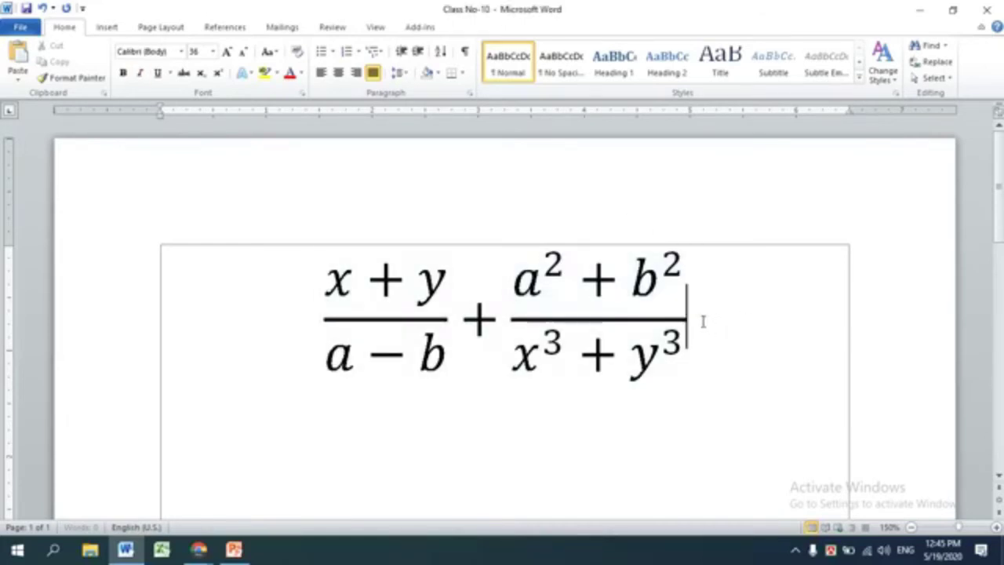
drag(687, 337, 482, 177)
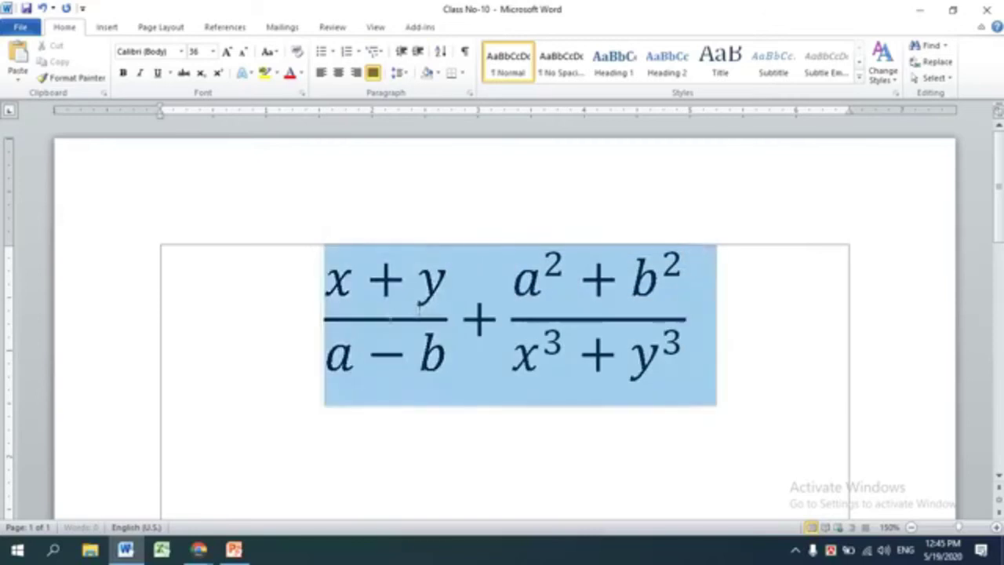
click(480, 27)
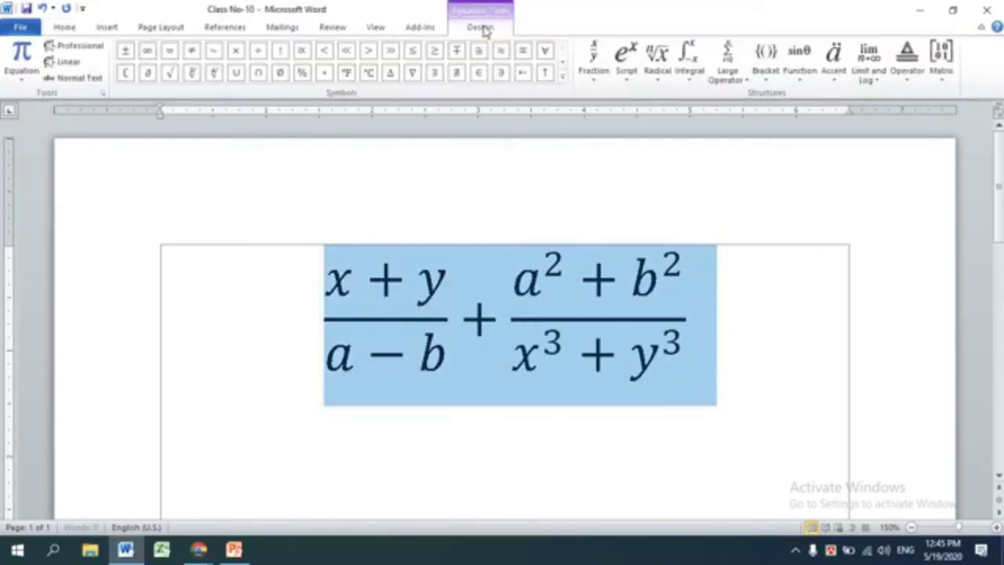
click(772, 79)
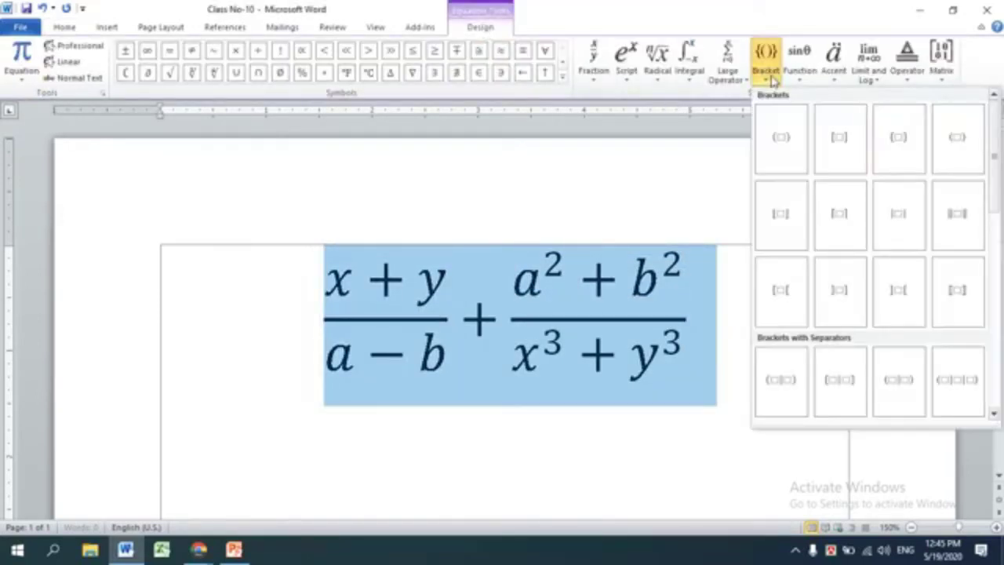
click(779, 139)
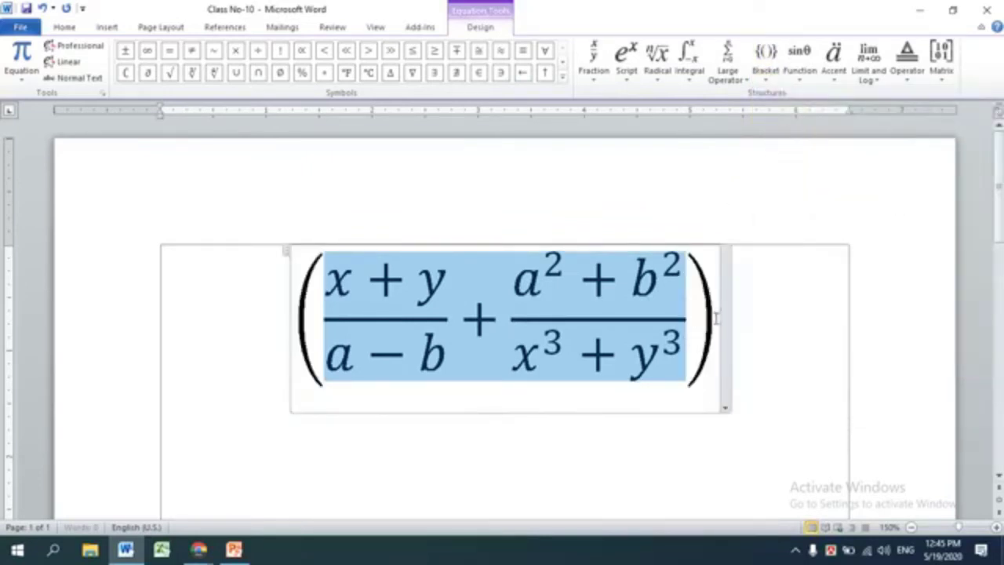
Step: Raise the bracketed expression to the power 2 with a superscript
click(715, 317)
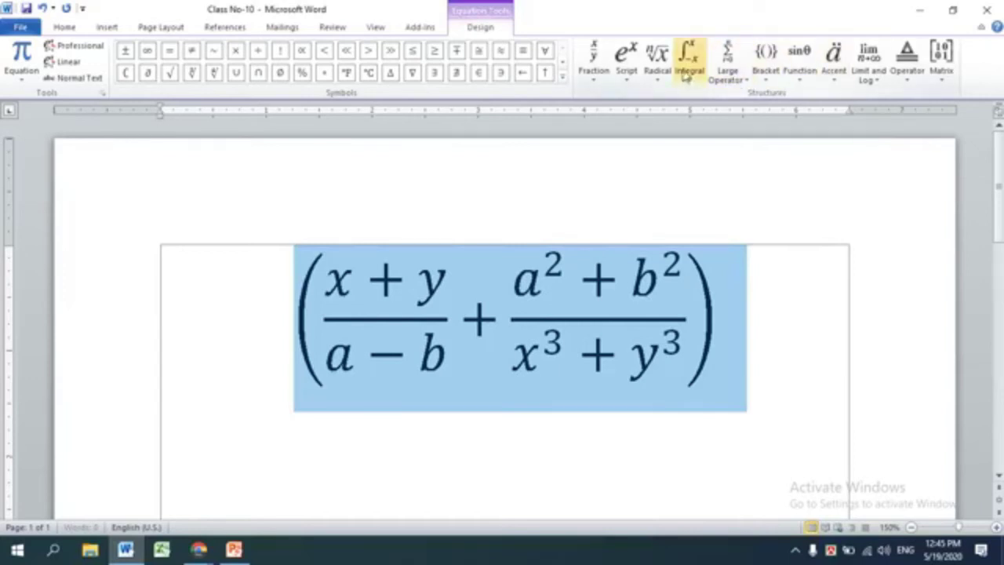
click(627, 67)
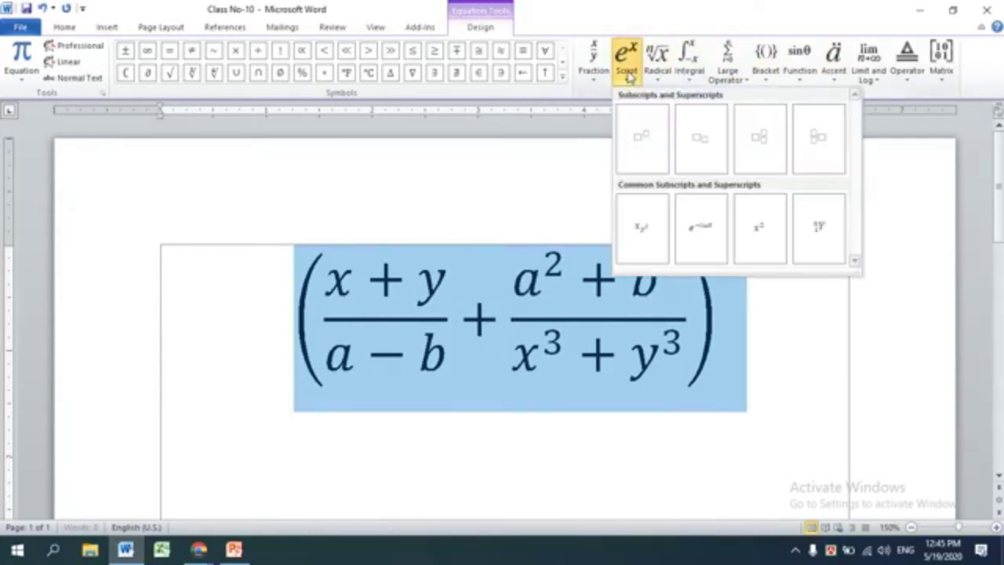
click(641, 141)
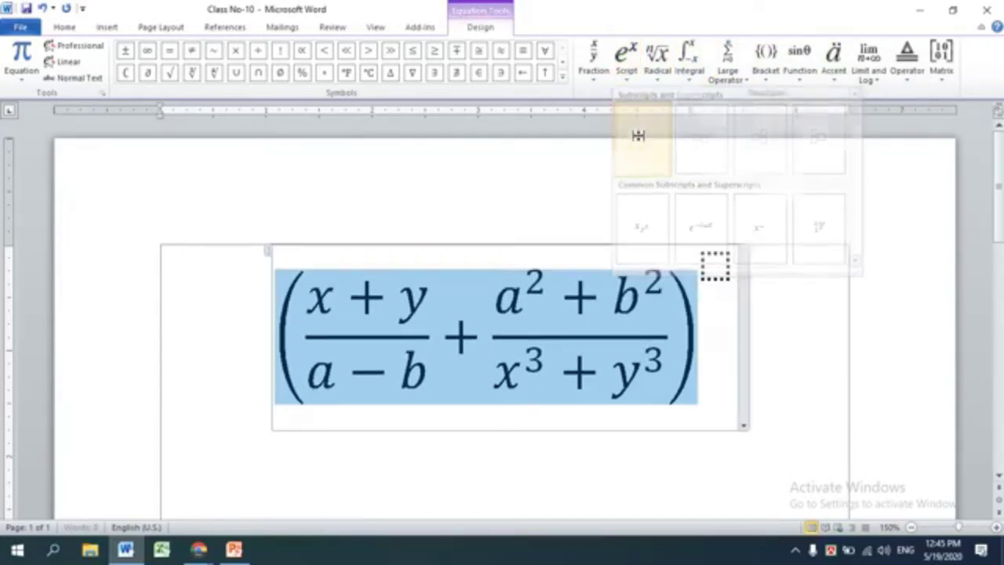
click(711, 267)
text(2)
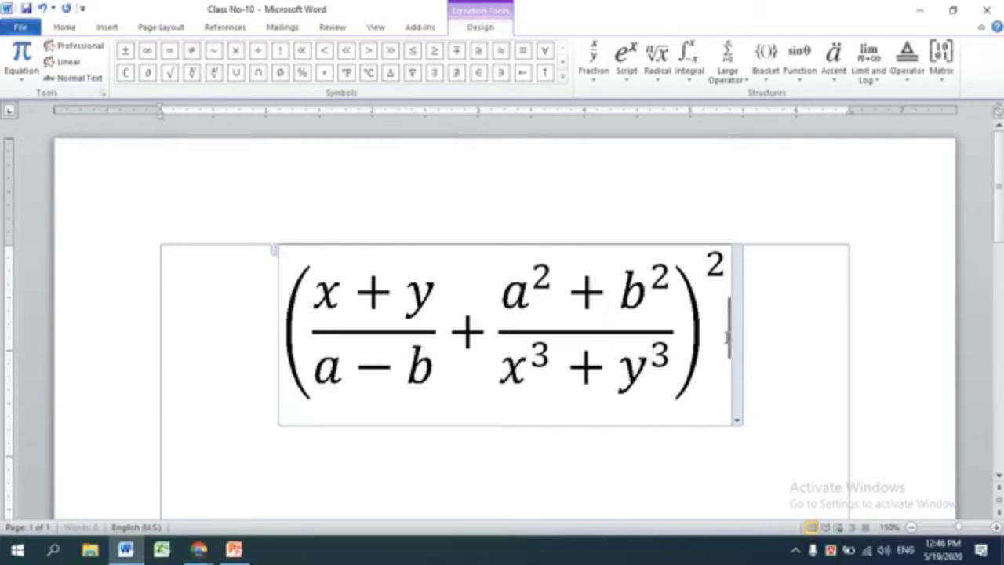
Step: Leave the squared-fraction equation and put the insertion point on the empty line below it
click(800, 441)
scroll(801, 442, down, 2)
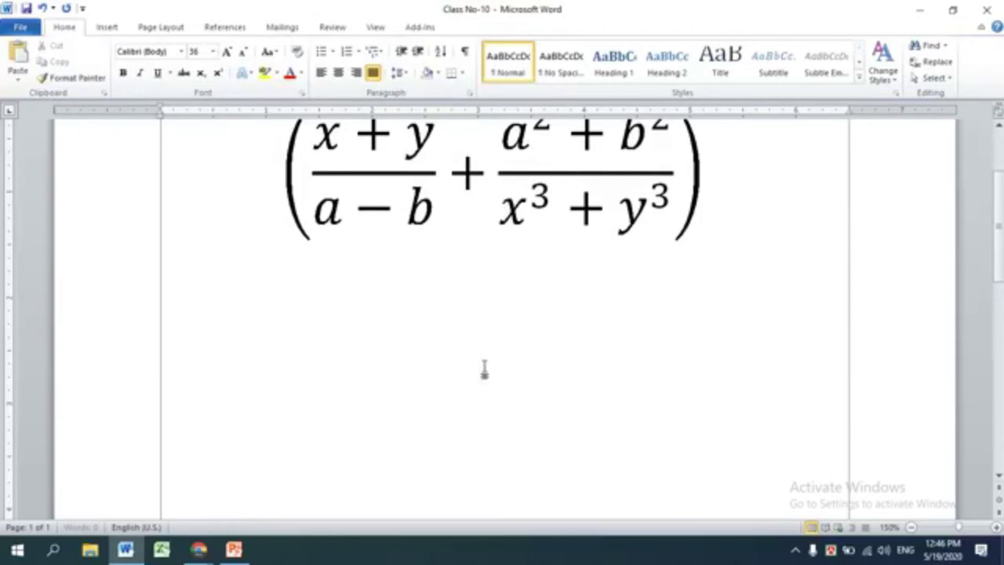
double_click(483, 369)
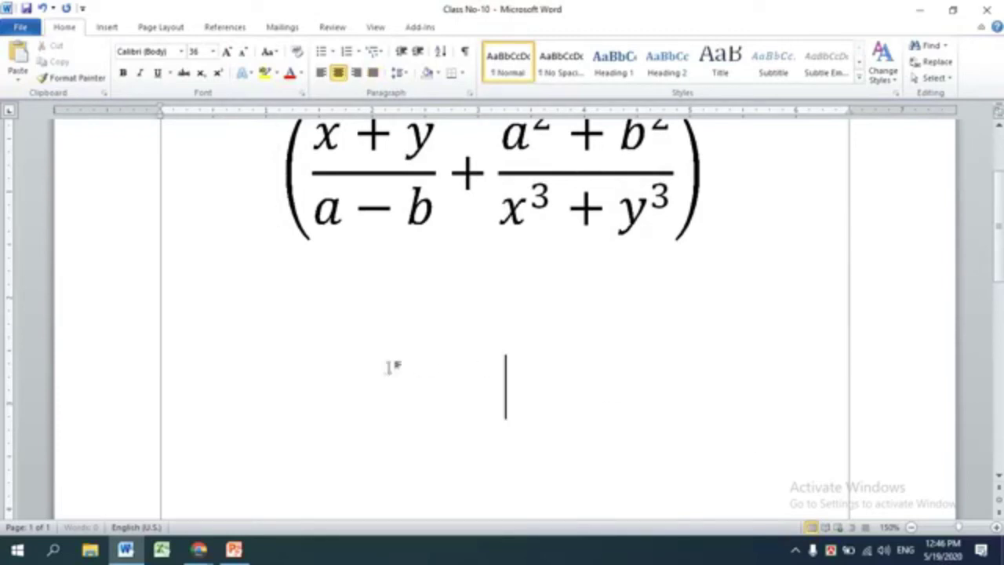
key(Up)
scroll(188, 372, up, 1)
scroll(195, 376, up, 1)
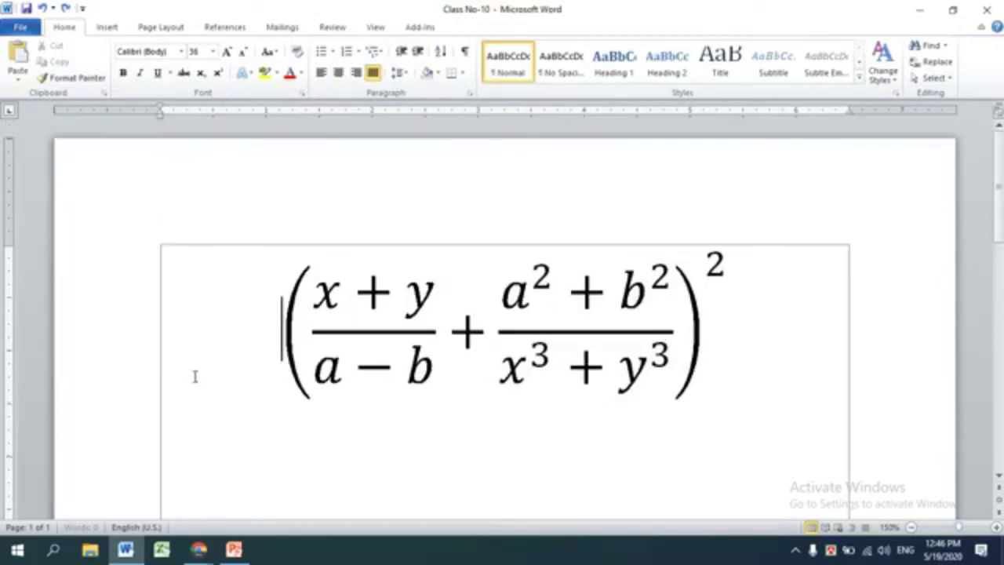
click(171, 487)
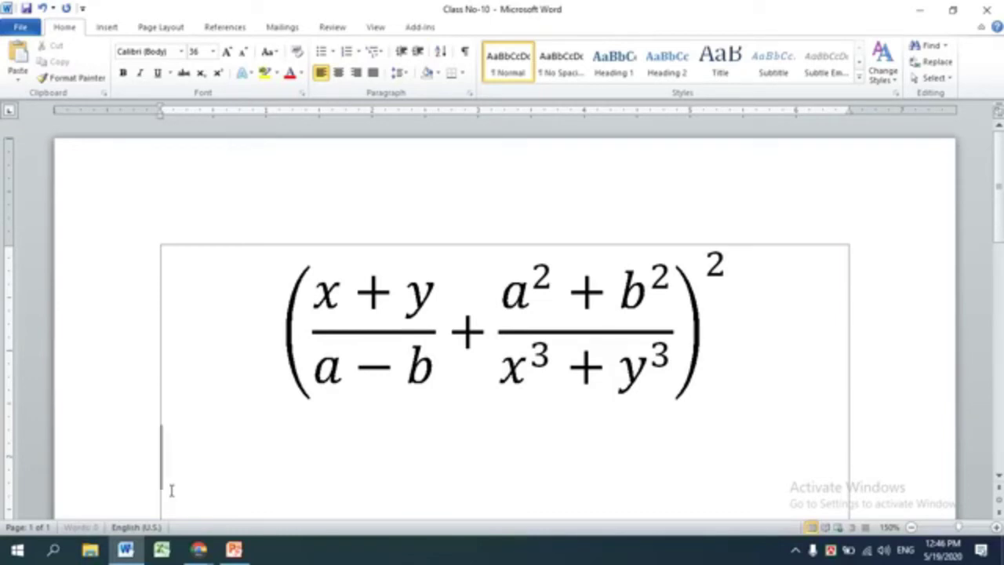
click(109, 27)
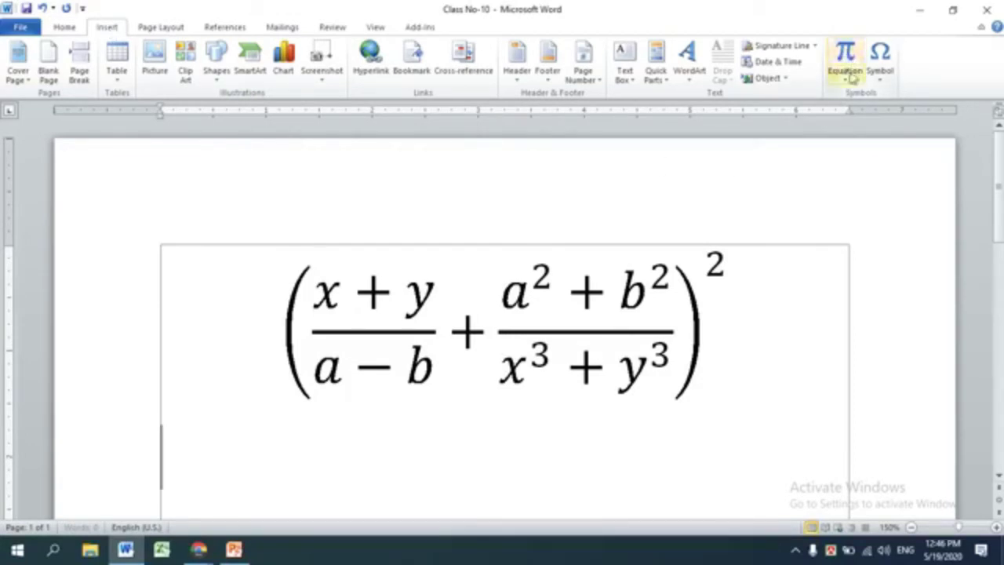
Step: Insert a new blank equation below the first, deleting a misplaced first attempt
click(846, 78)
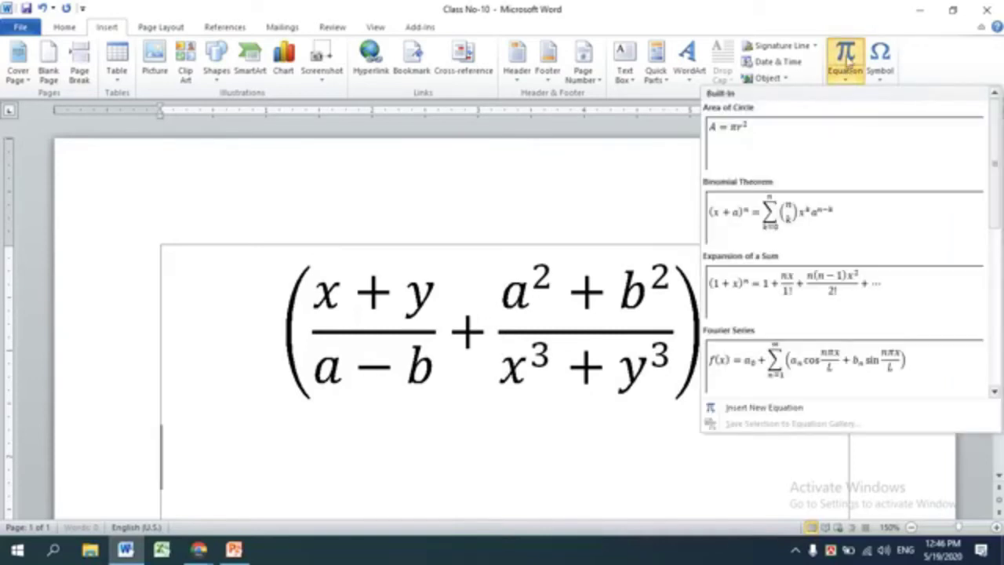
click(844, 53)
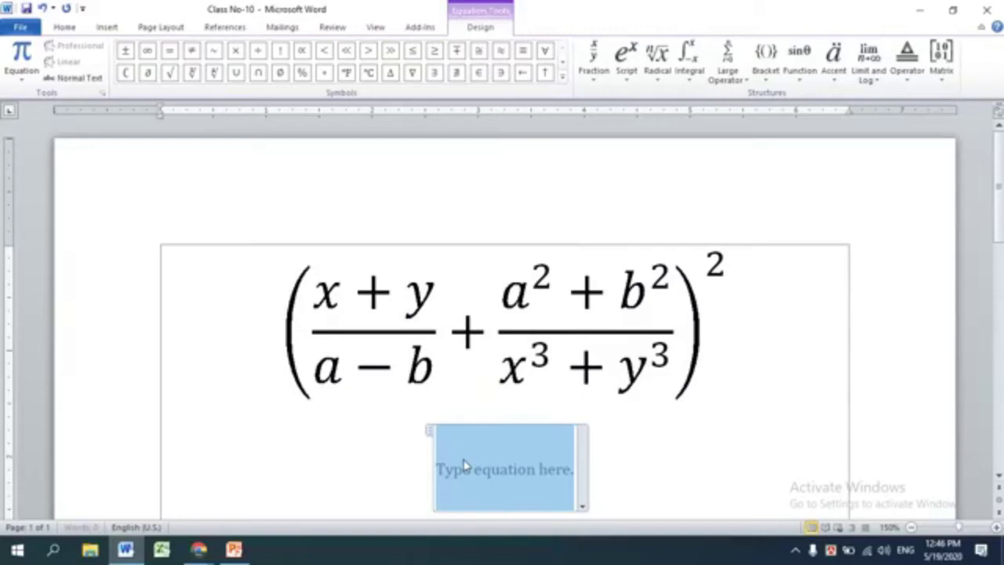
click(750, 425)
click(527, 462)
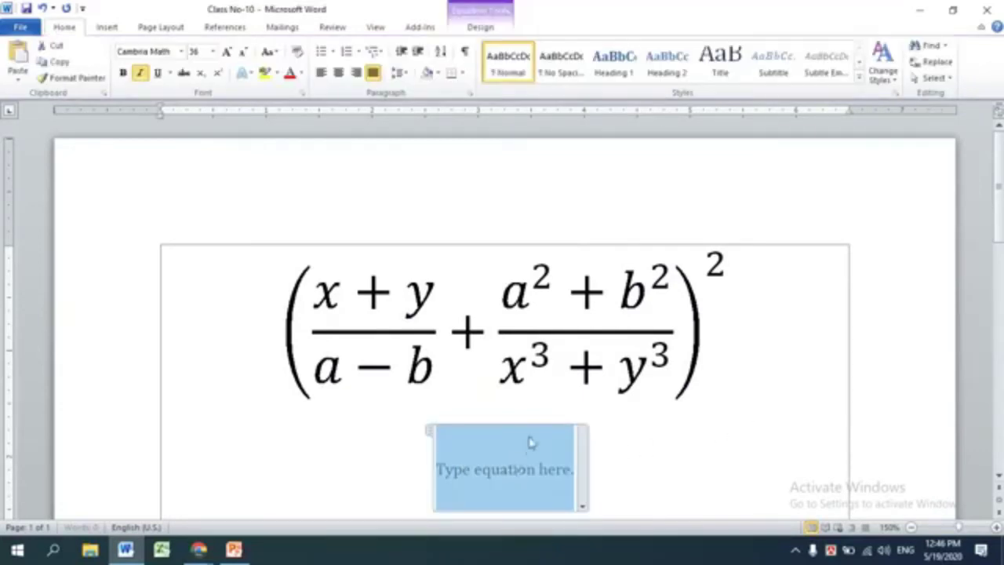
click(430, 432)
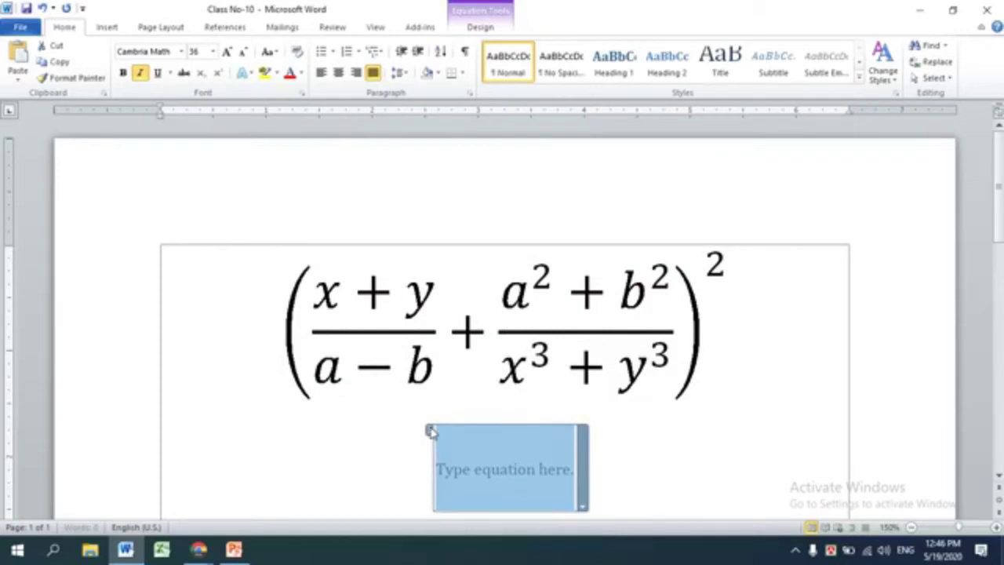
key(Delete)
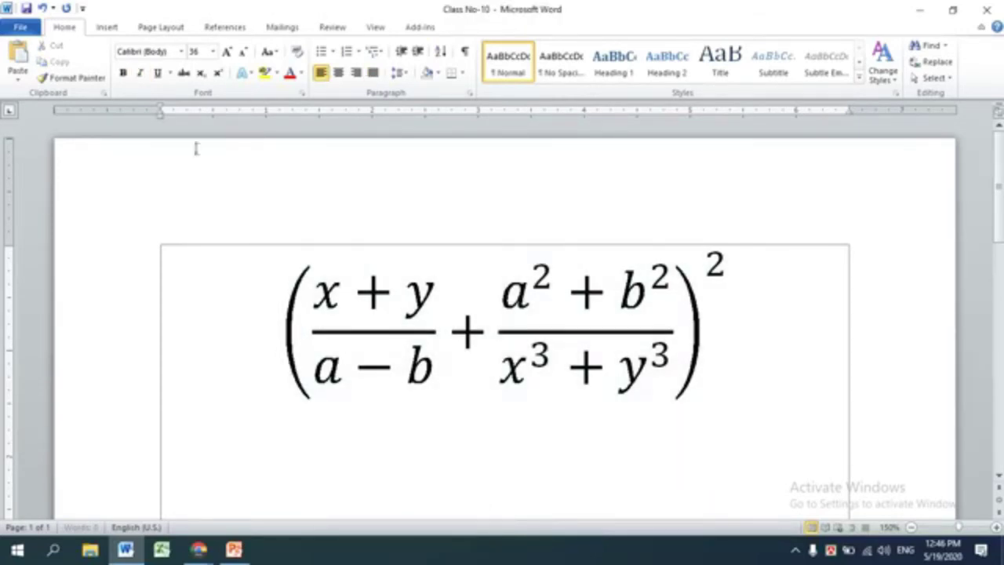
click(106, 27)
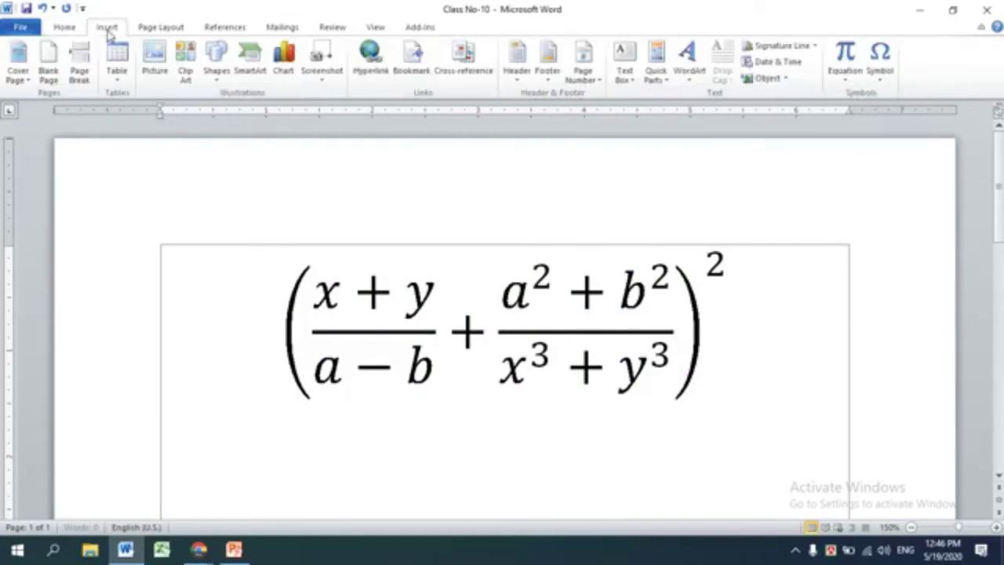
click(847, 76)
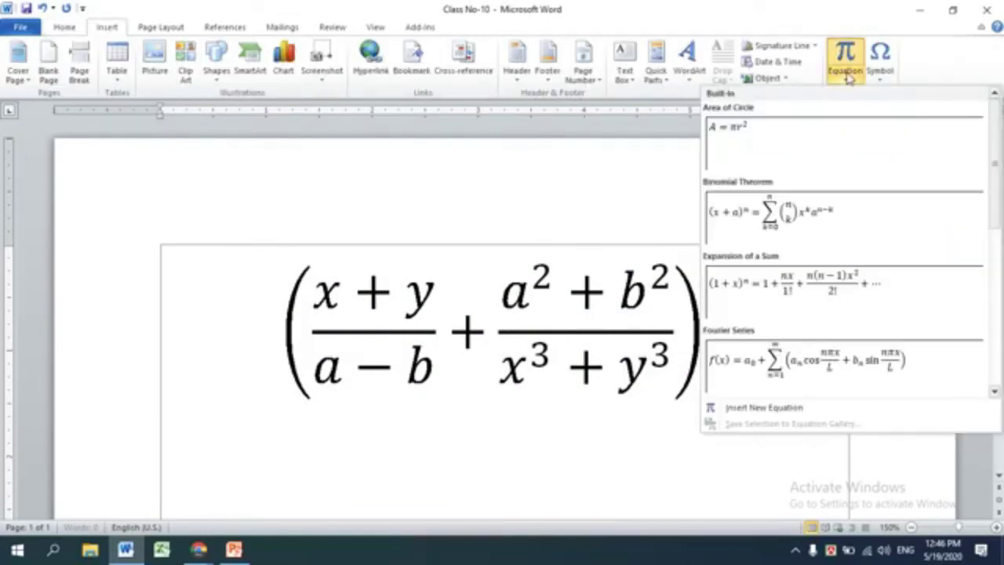
click(761, 409)
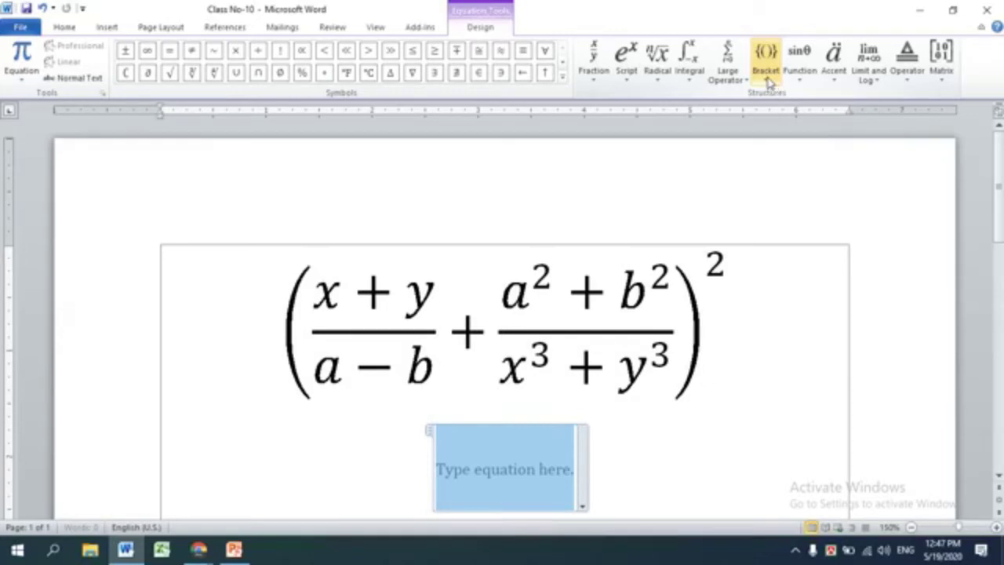
Step: Insert a superscript template in the new equation with exponent 2
click(769, 82)
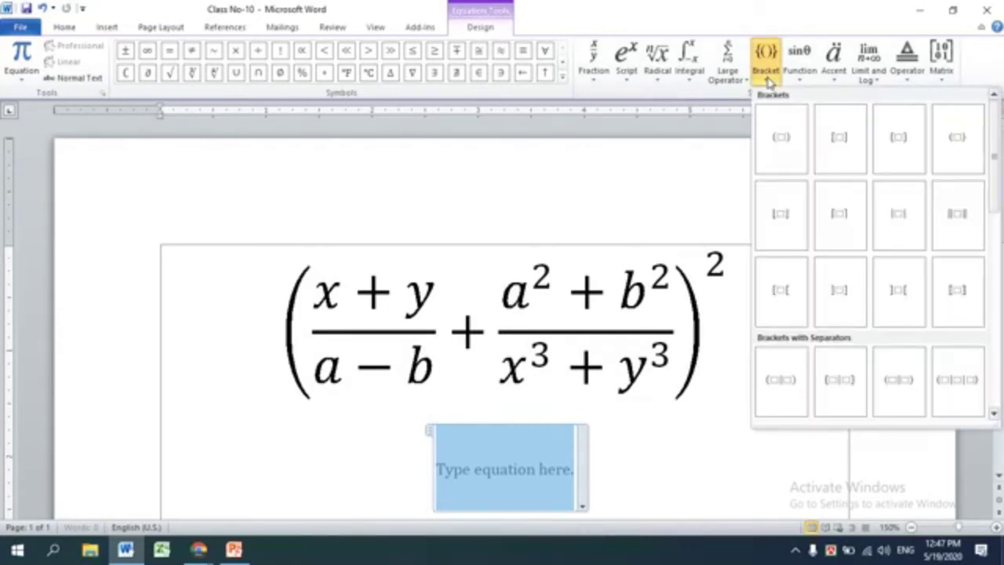
click(779, 137)
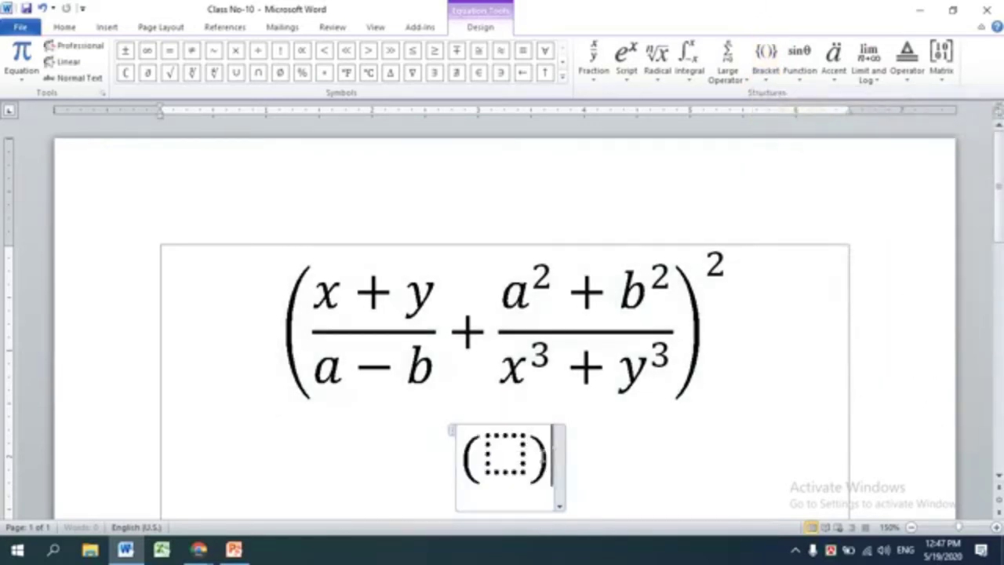
key(ctrl+z)
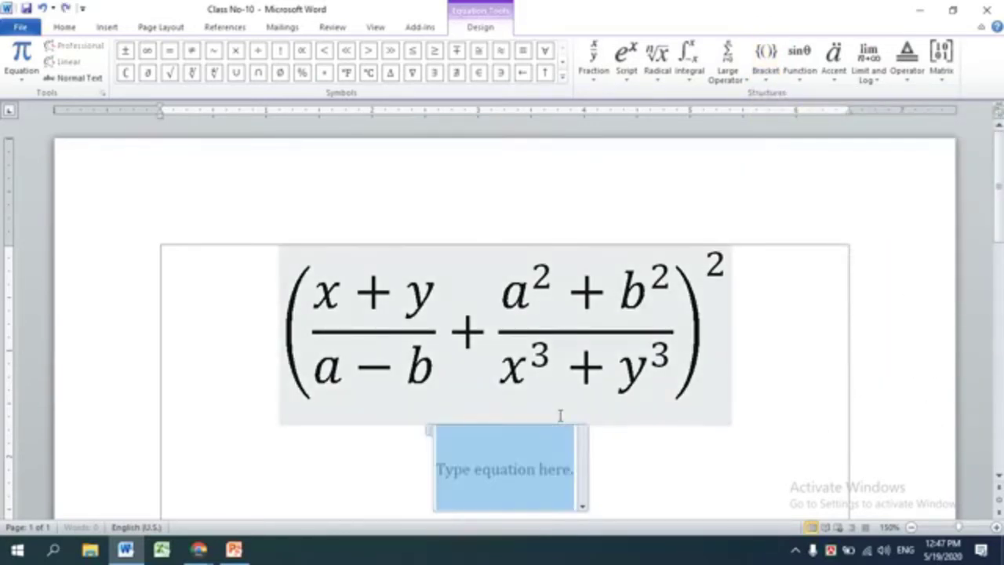
click(630, 75)
click(642, 138)
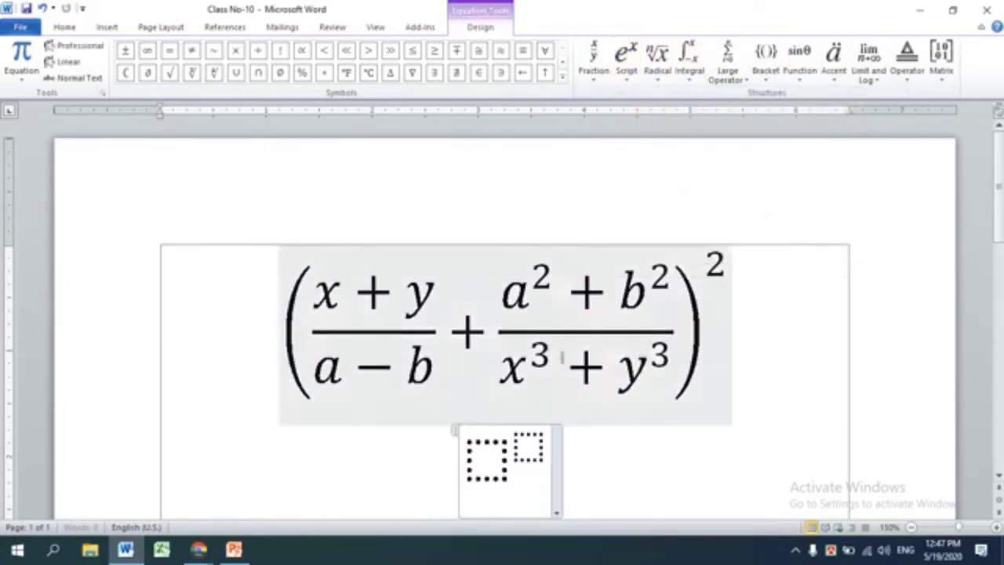
drag(528, 447, 499, 461)
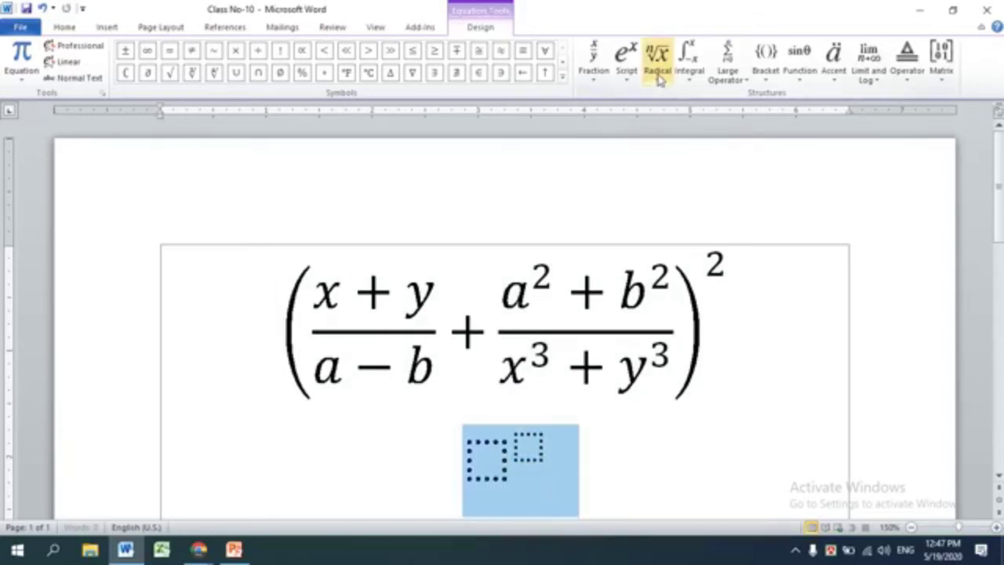
click(491, 457)
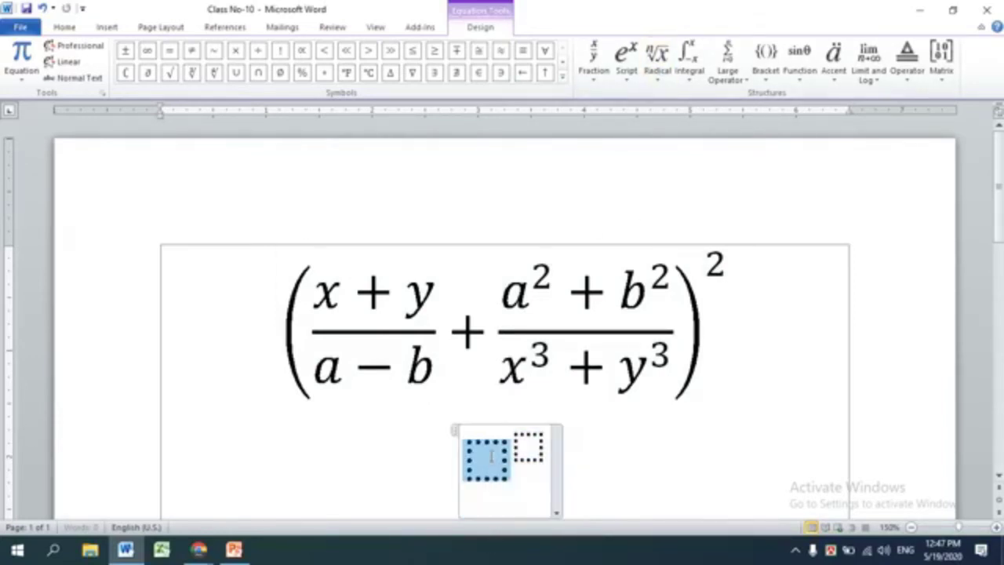
click(534, 444)
text(2)
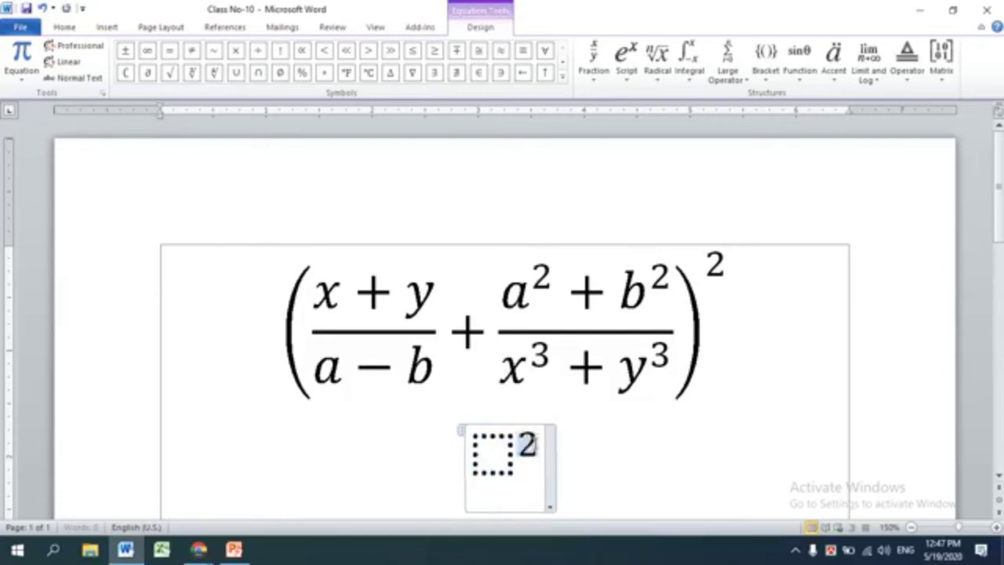
Step: Wrap the empty base in round parentheses, giving ( )²
click(493, 453)
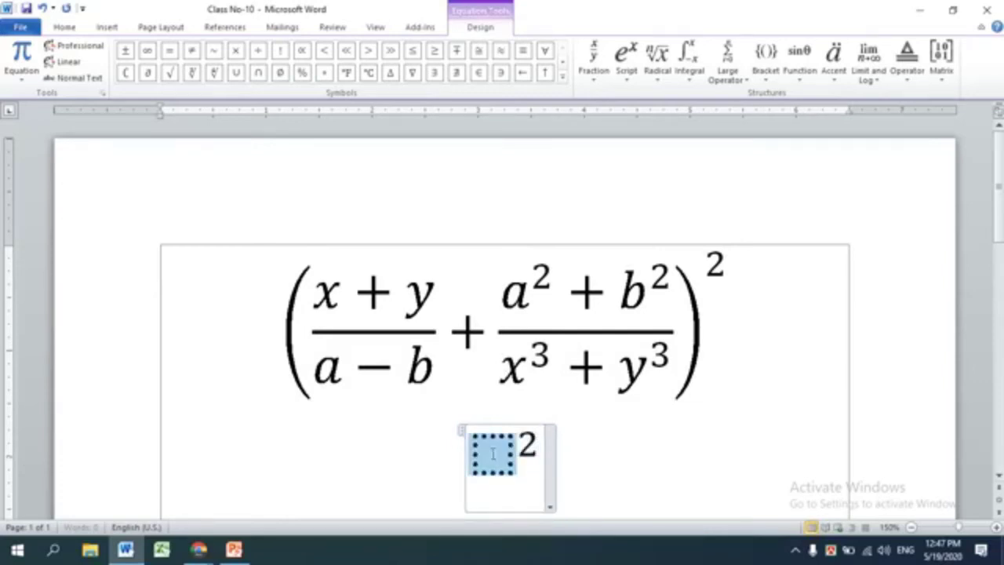
click(765, 63)
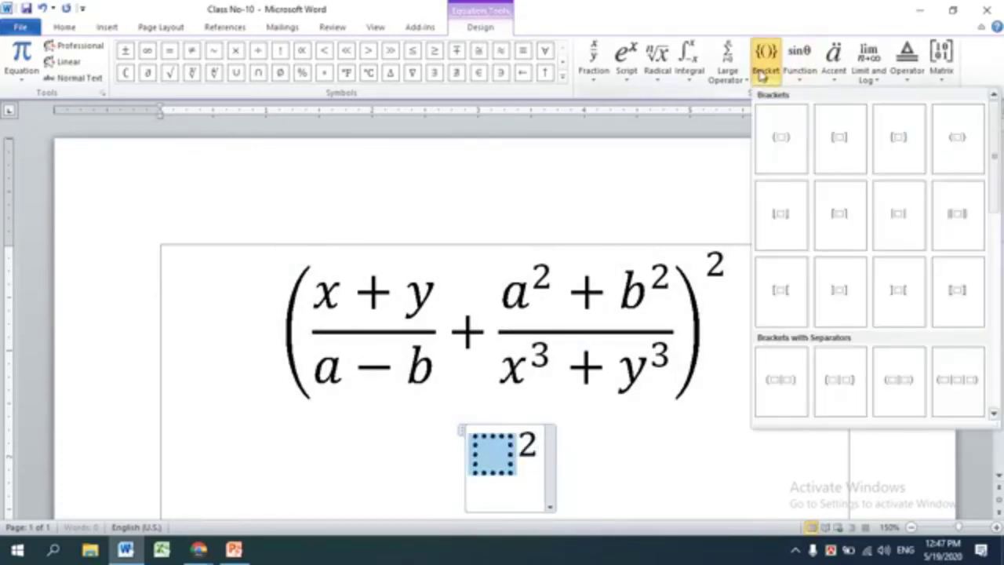
click(781, 144)
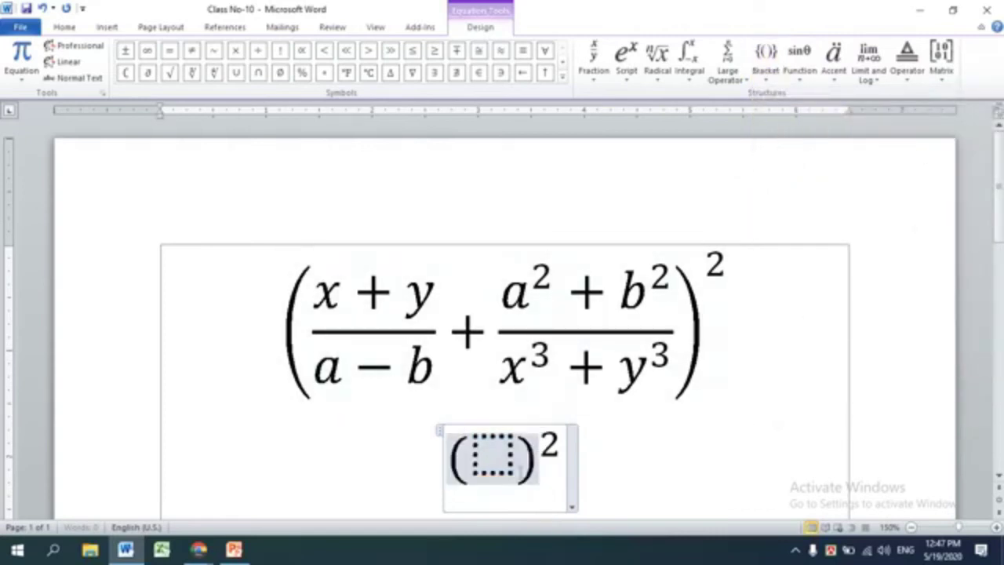
click(481, 469)
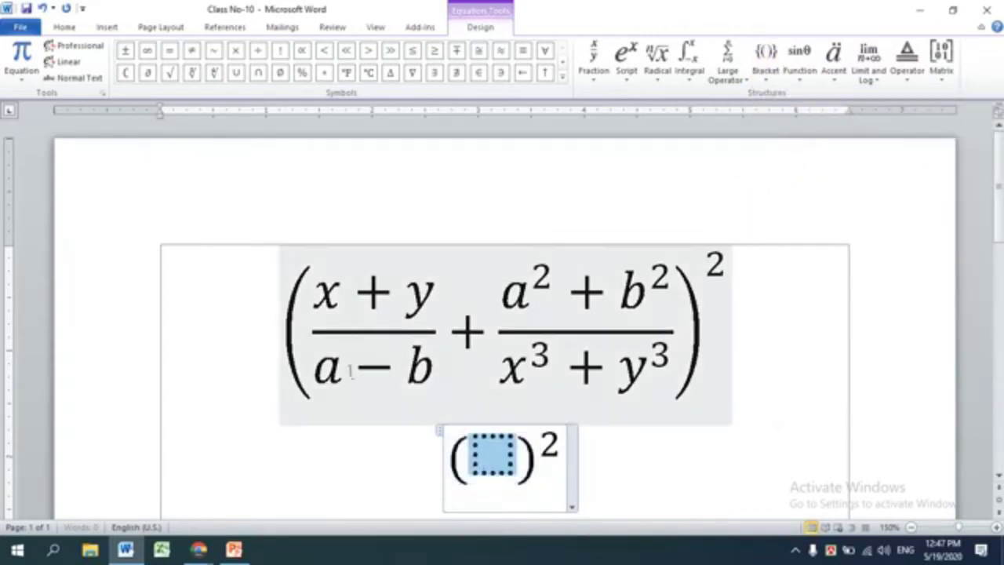
Step: Try a fraction inside the parentheses, then delete the parenthesized fraction
click(594, 66)
click(606, 142)
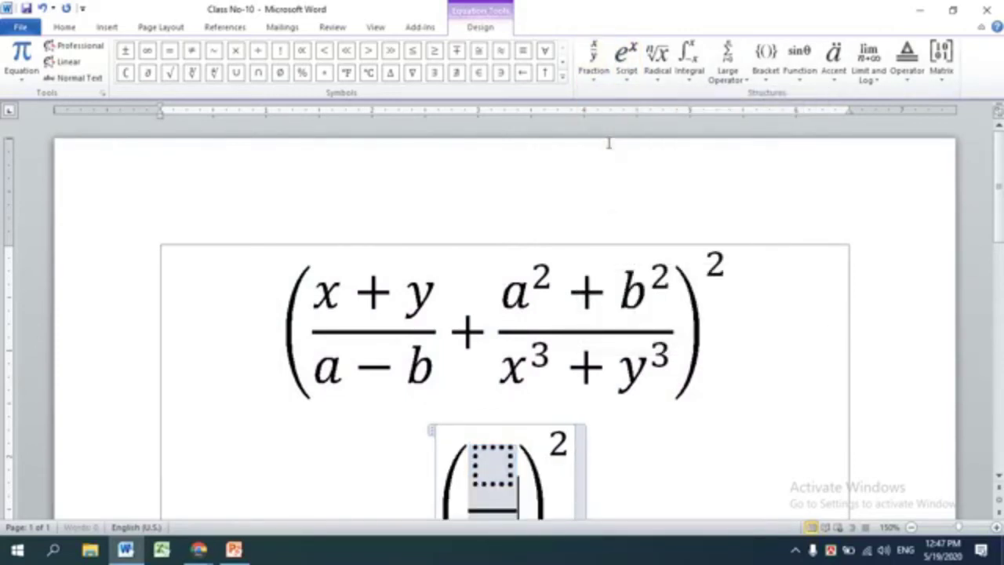
scroll(622, 388, down, 2)
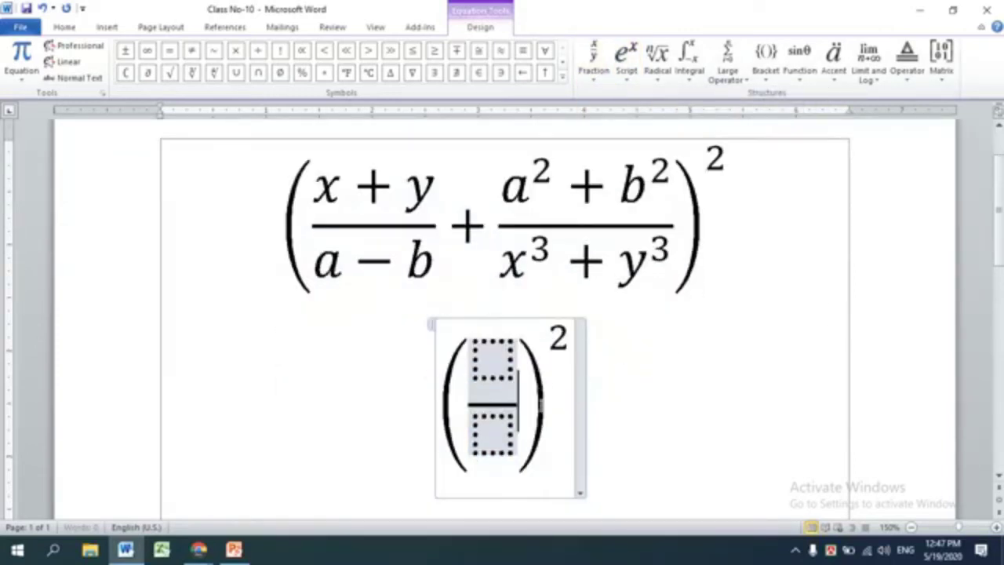
click(567, 401)
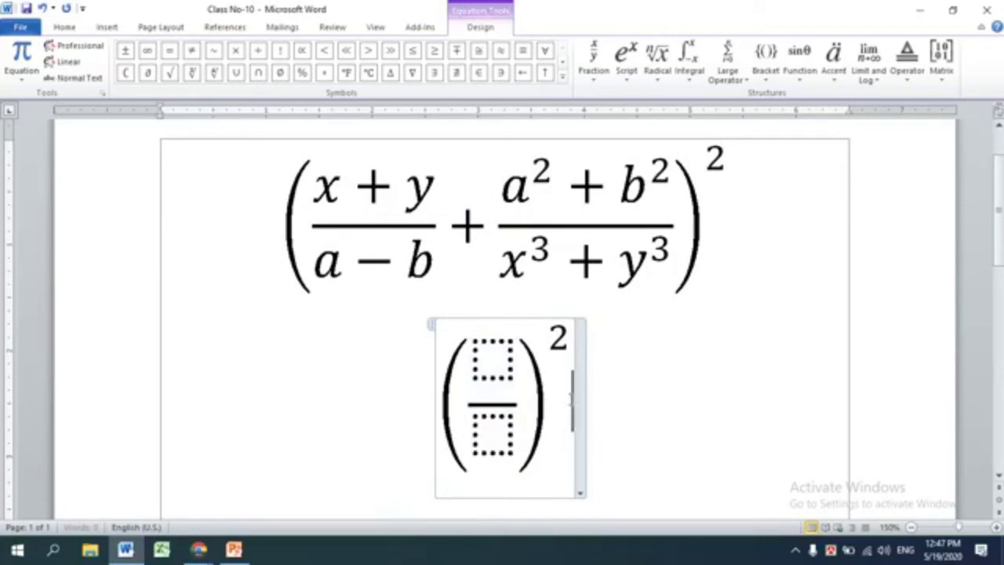
text( +)
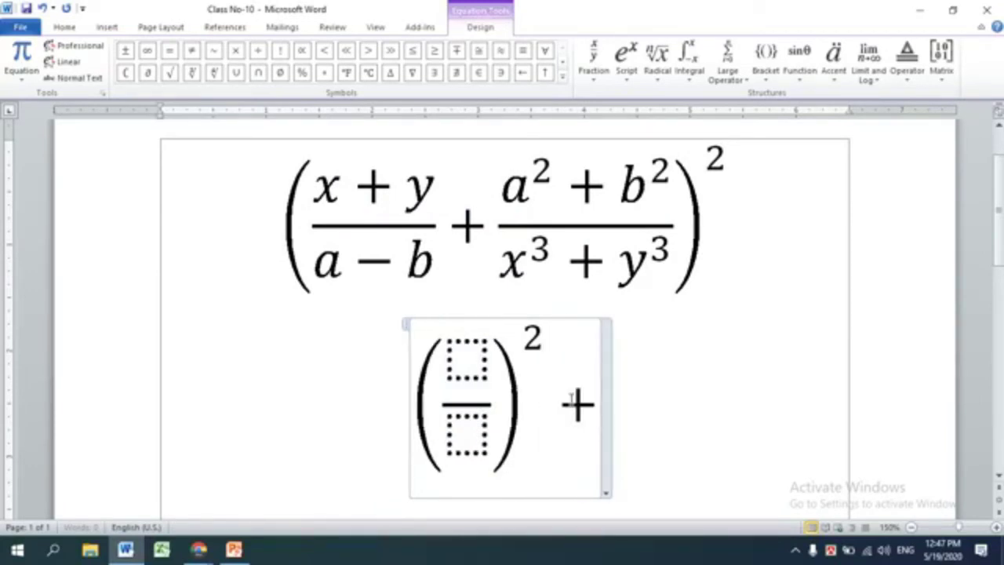
click(504, 394)
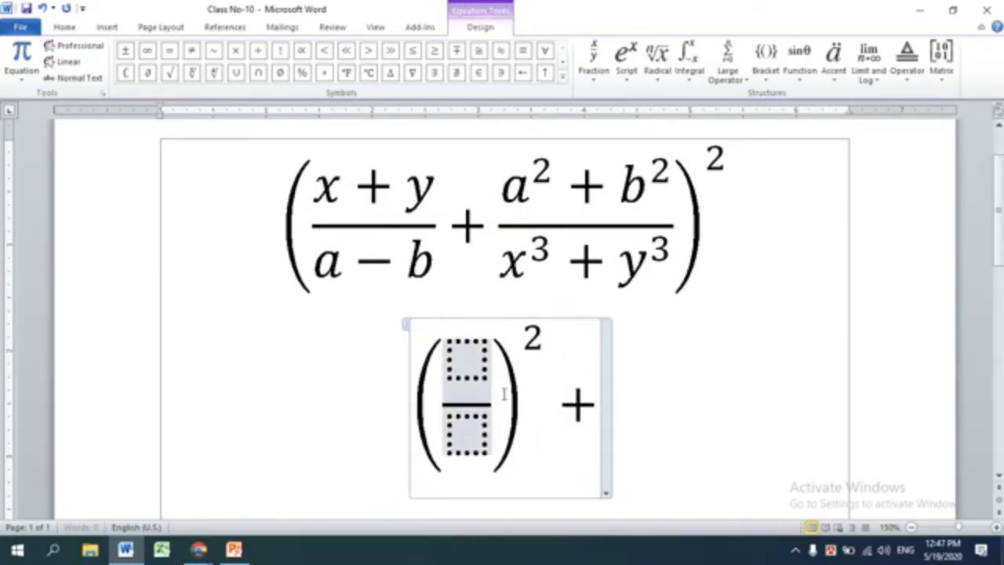
click(521, 393)
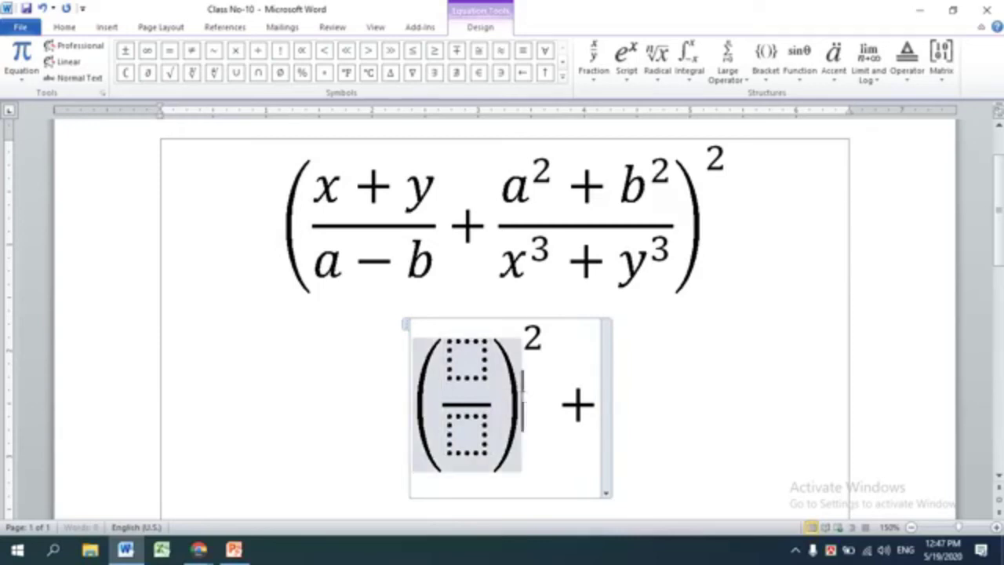
key(BackSpace)
key(BackSpace)
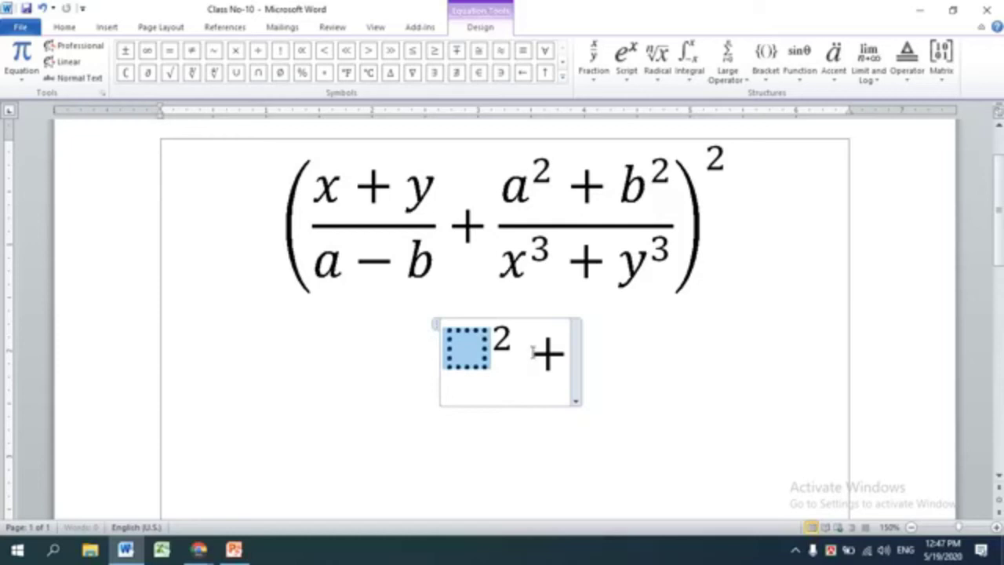
Step: Delete the stray plus and rewrap the empty base before the exponent 2 in round parentheses
click(571, 362)
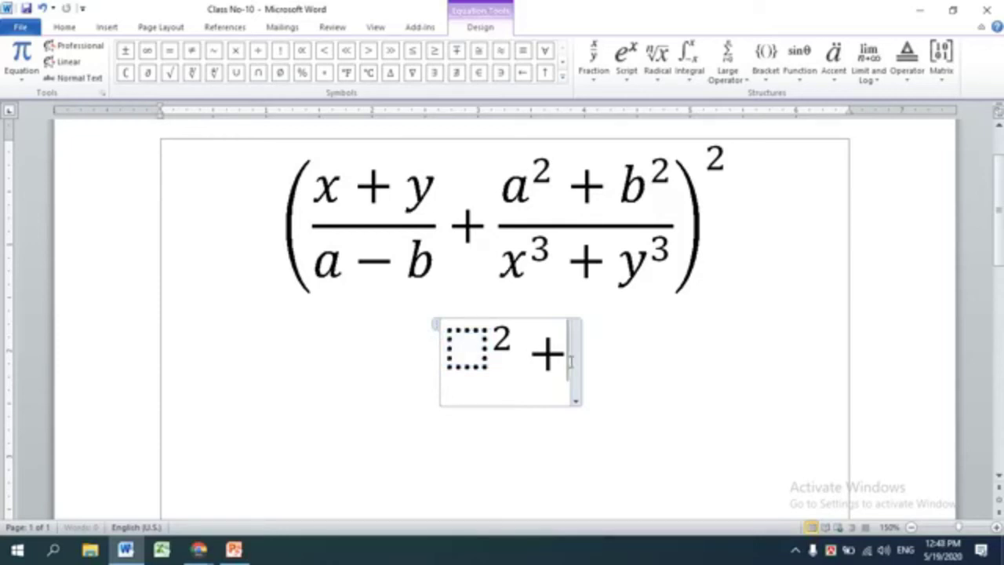
key(BackSpace)
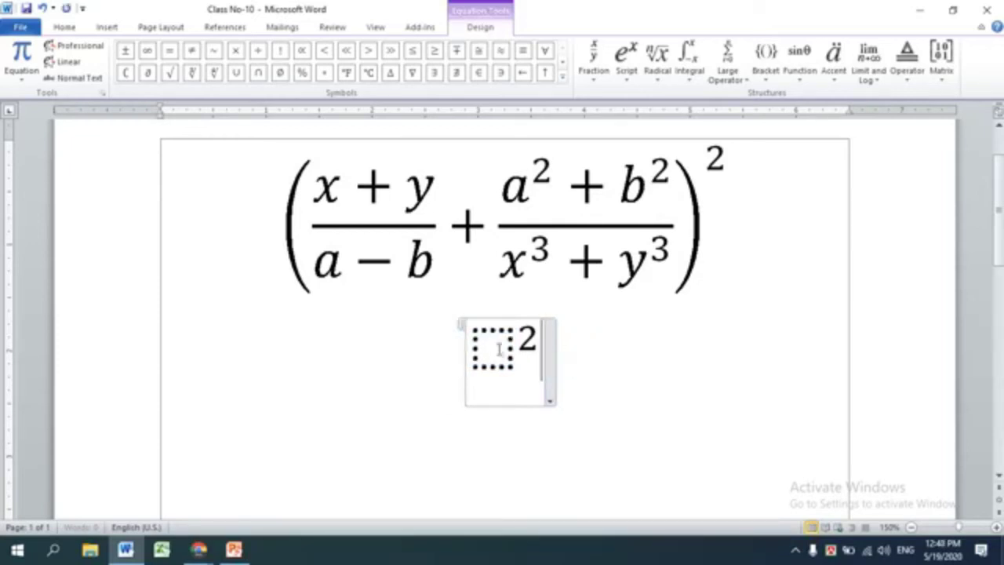
click(498, 348)
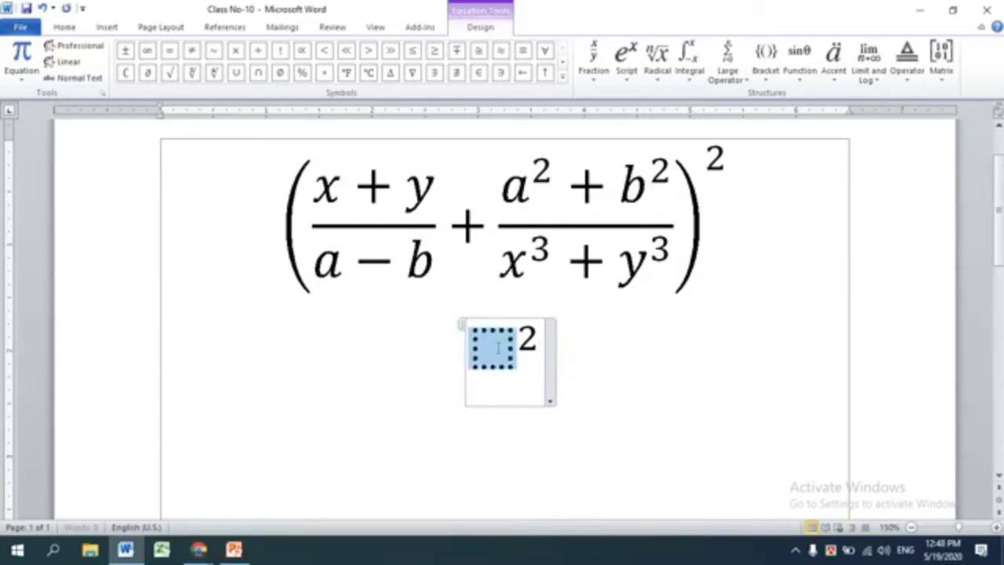
click(766, 57)
click(778, 149)
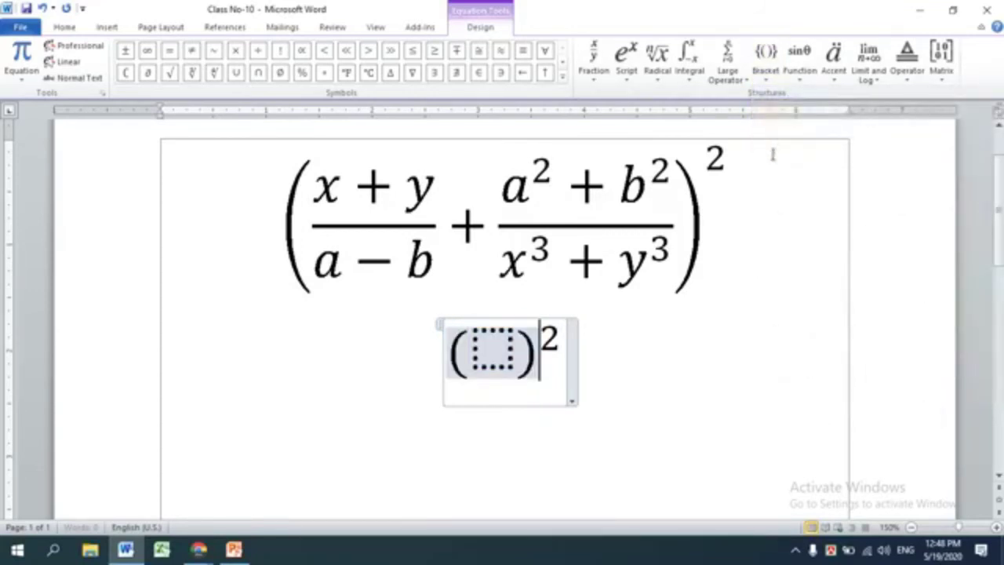
click(488, 347)
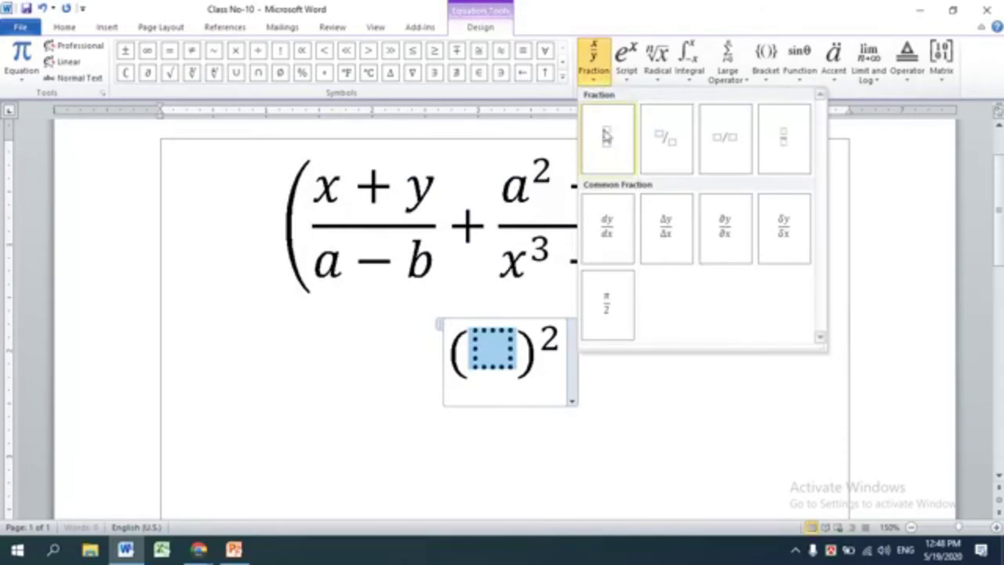
Step: Insert a stacked fraction inside the parentheses reading x + y over a − b
click(604, 134)
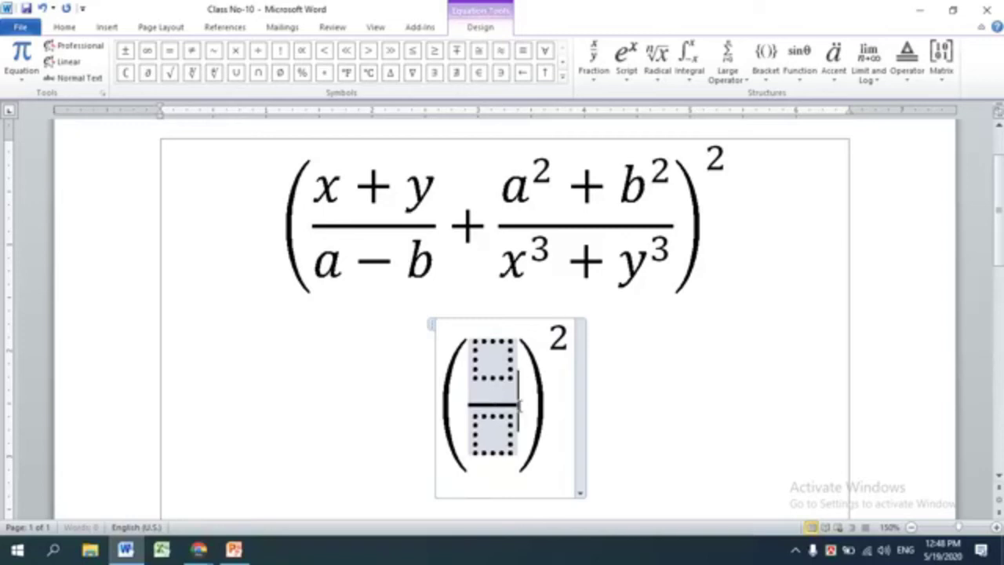
key(Right)
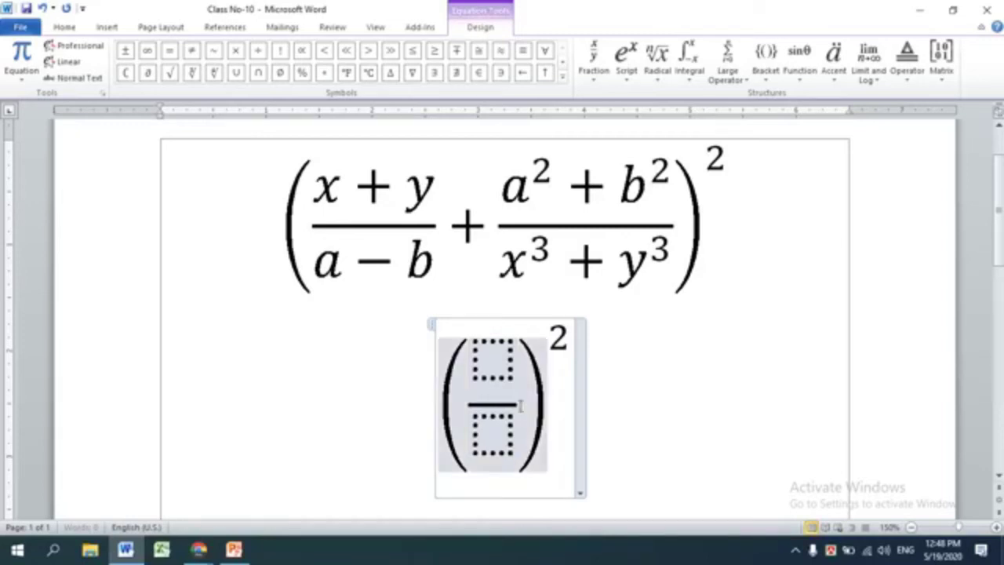
click(506, 362)
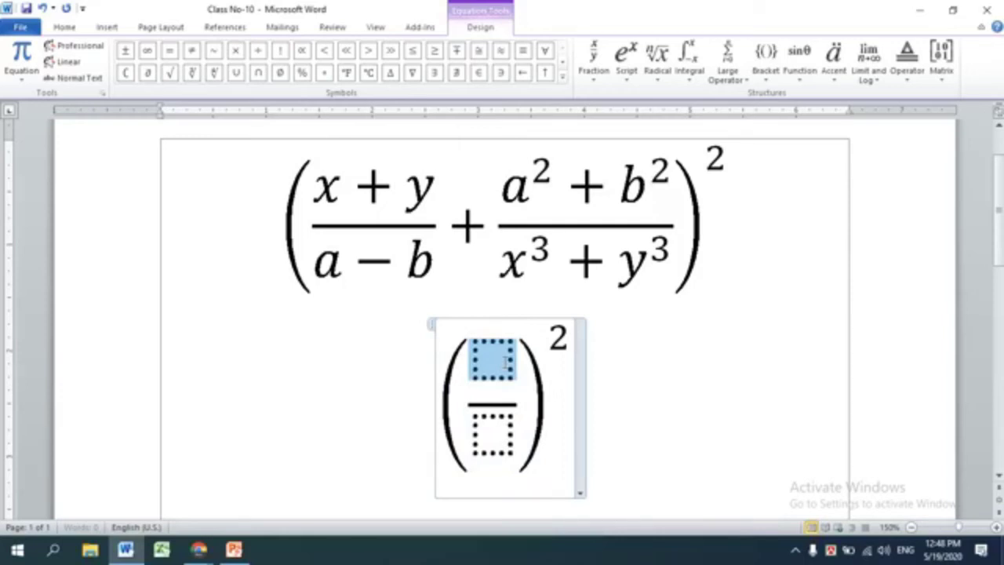
text(x )
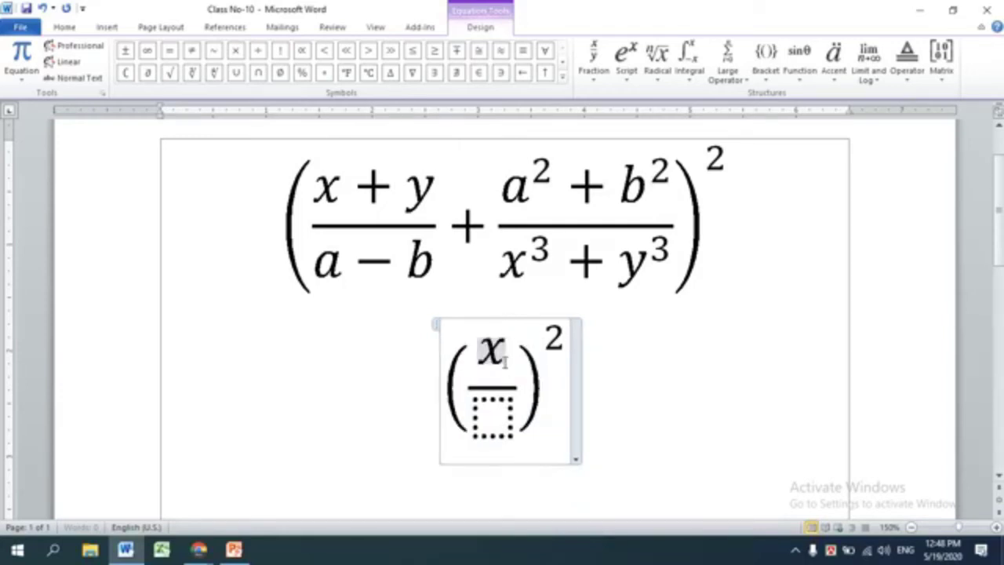
text(+ )
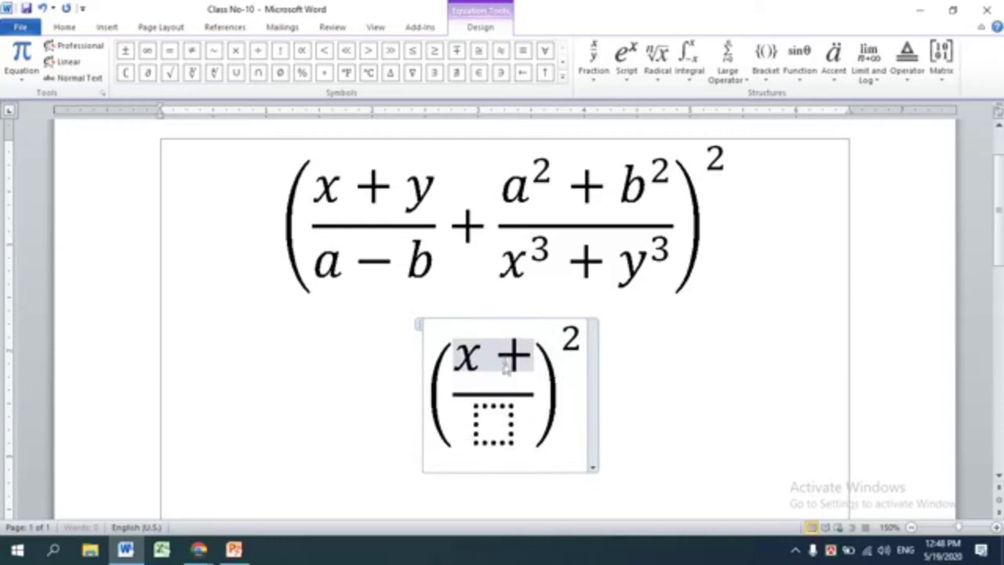
text(y)
click(503, 421)
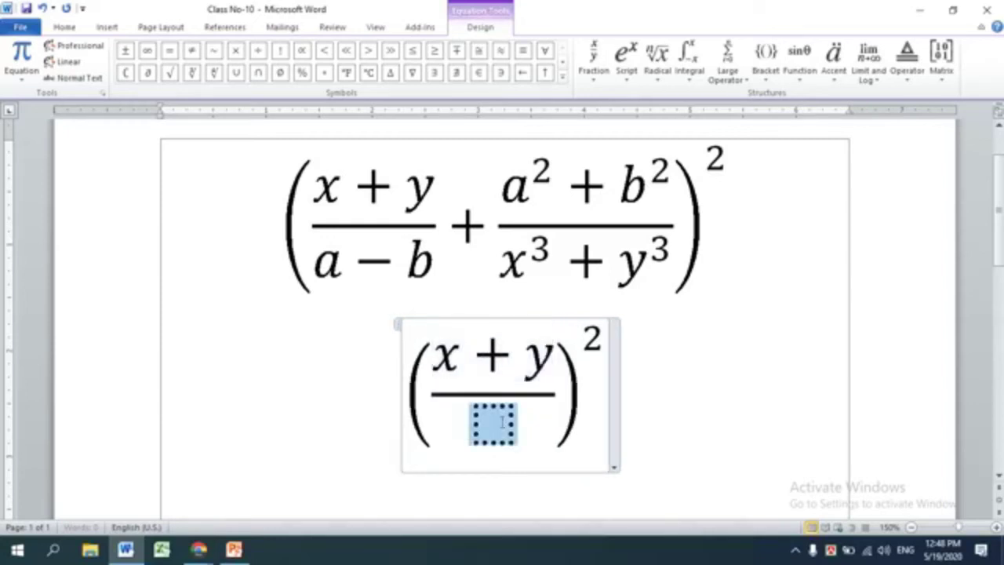
text(z)
key(BackSpace)
text(a)
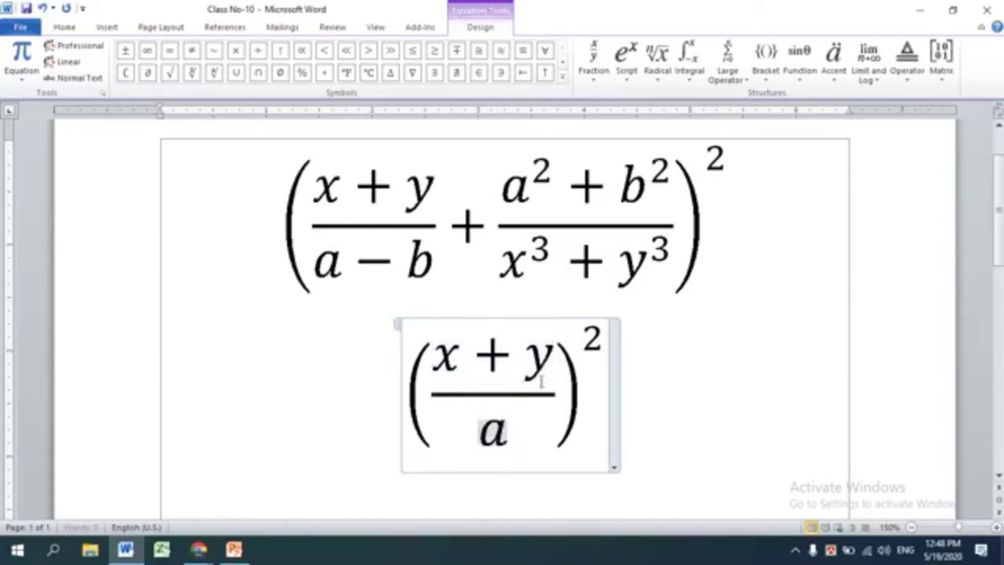
text(-)
text(b)
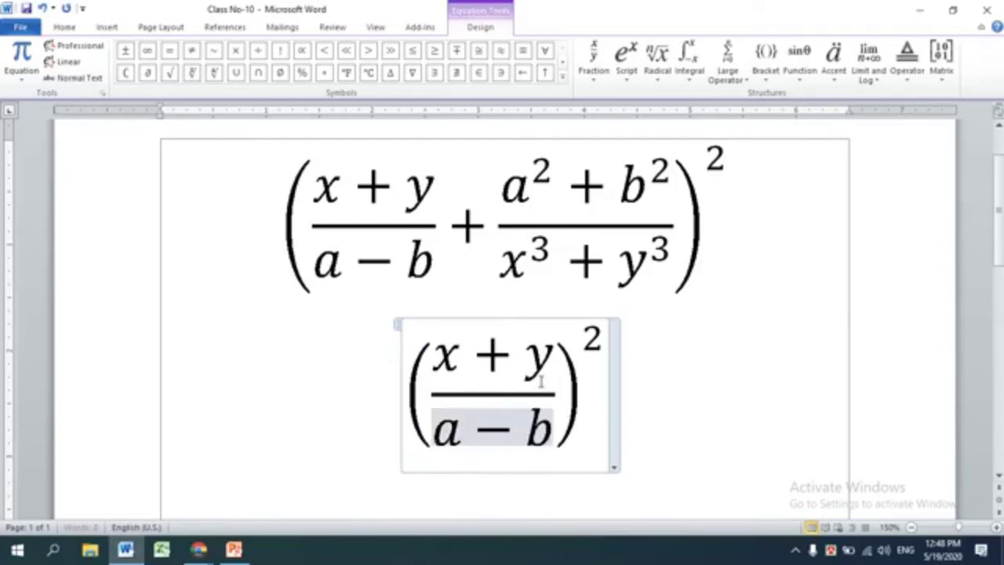
Step: Add a plus sign right after the x + y over a − b fraction
click(562, 386)
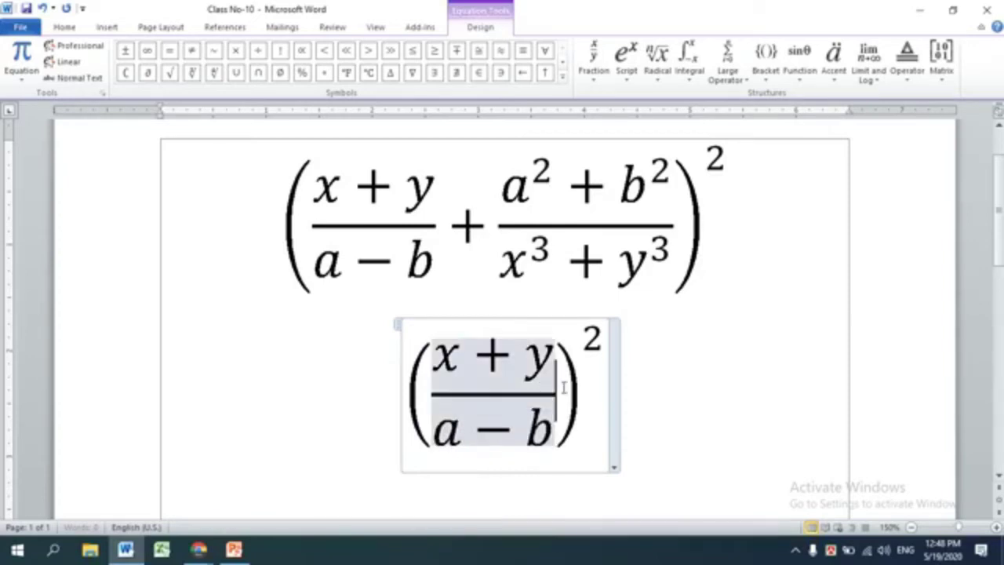
key(Right)
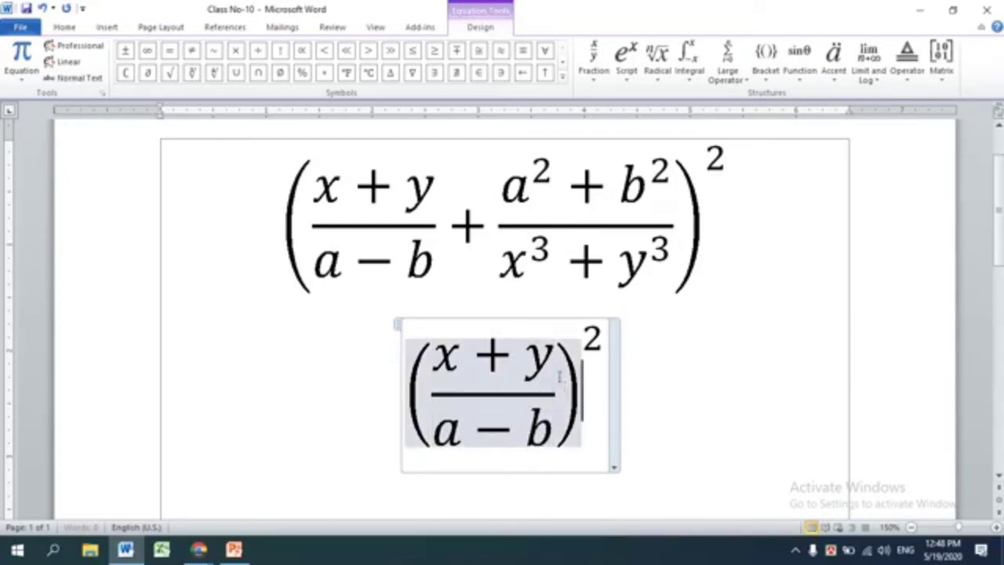
click(559, 389)
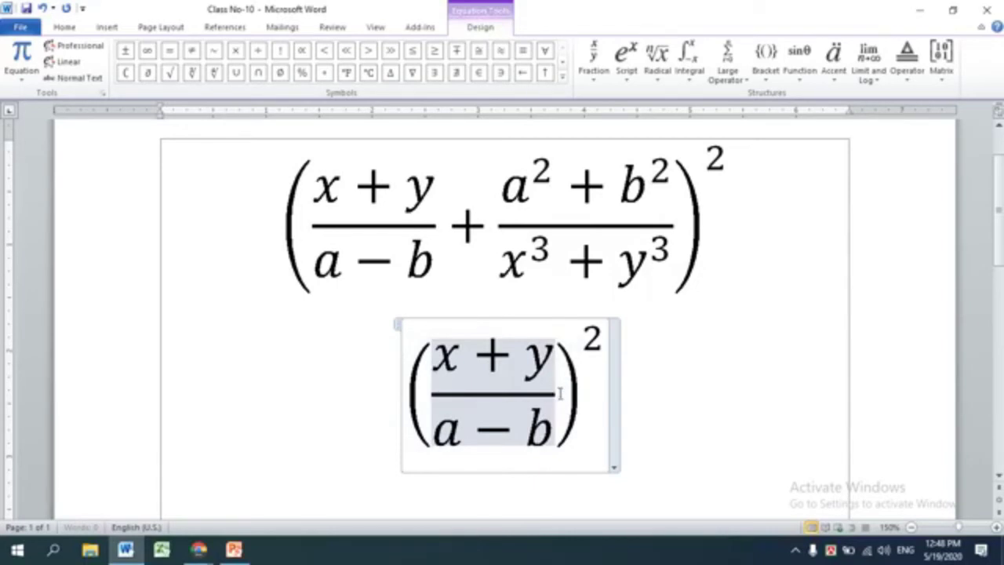
text(+)
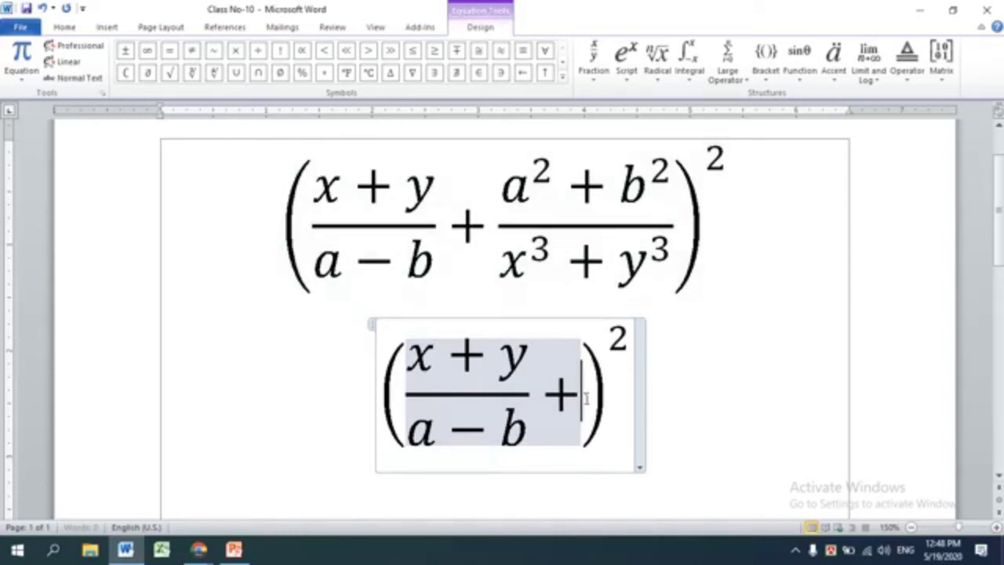
Step: Add a second stacked fraction with base-exponent templates in its numerator and denominator
click(626, 74)
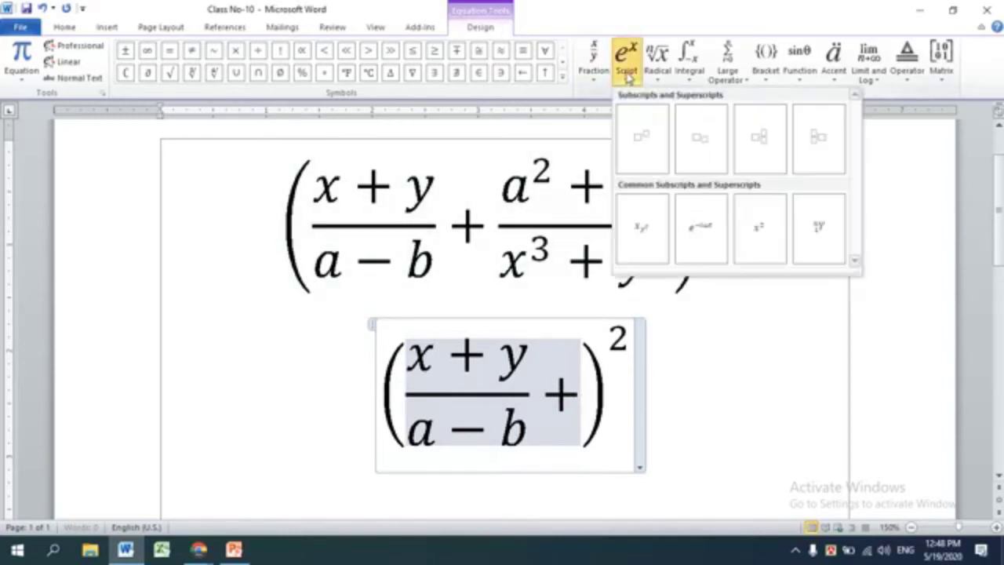
click(591, 66)
click(600, 132)
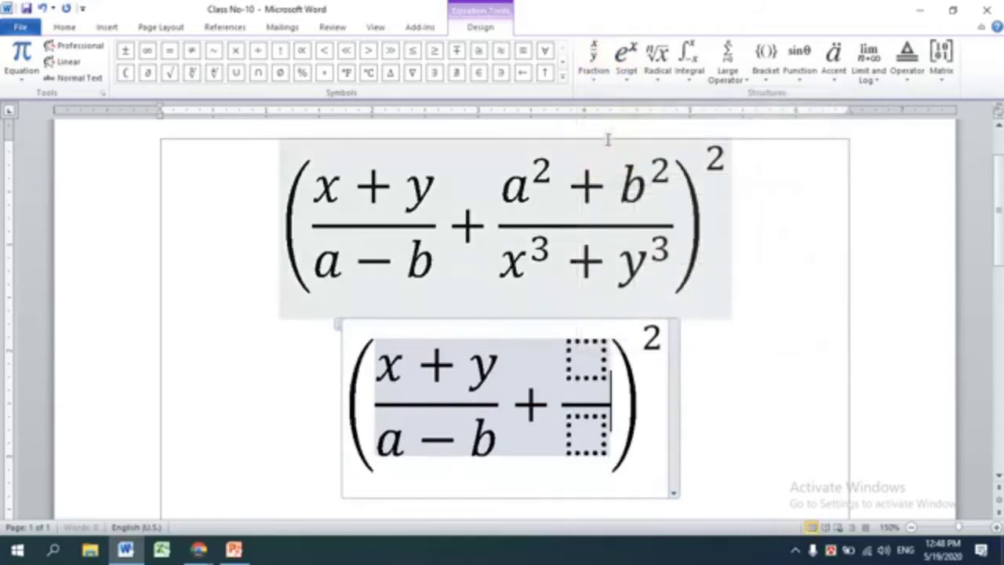
click(586, 357)
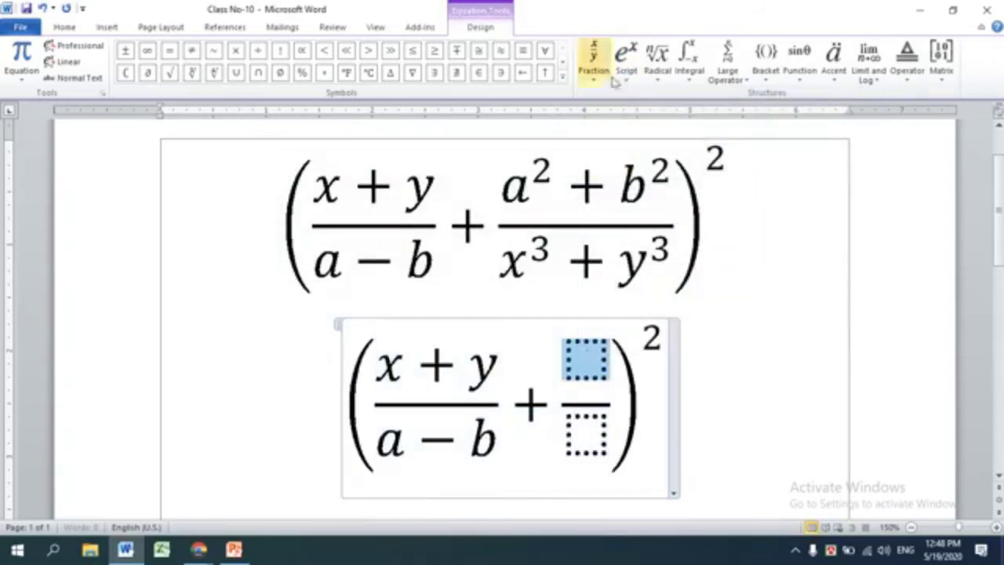
click(626, 66)
click(646, 144)
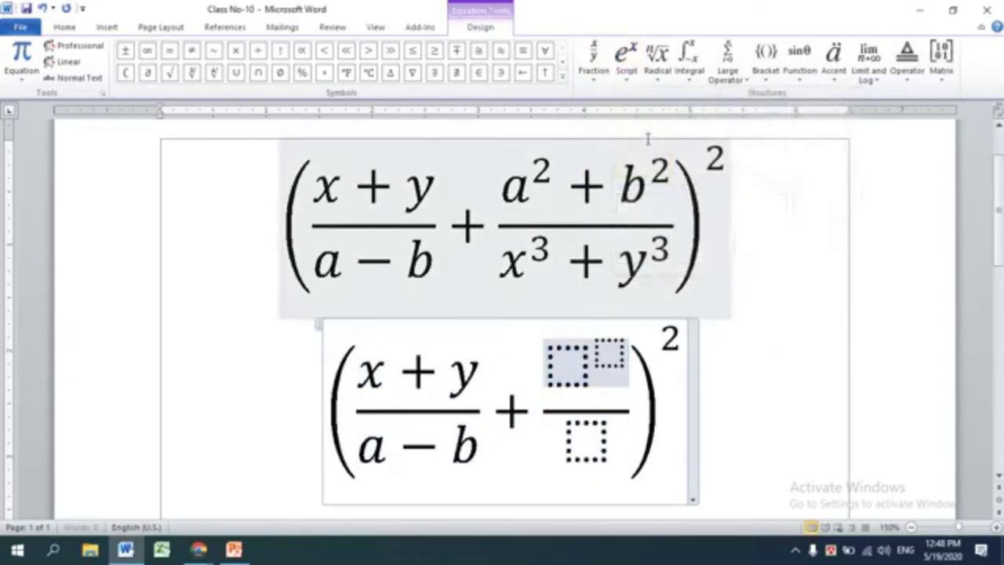
click(590, 439)
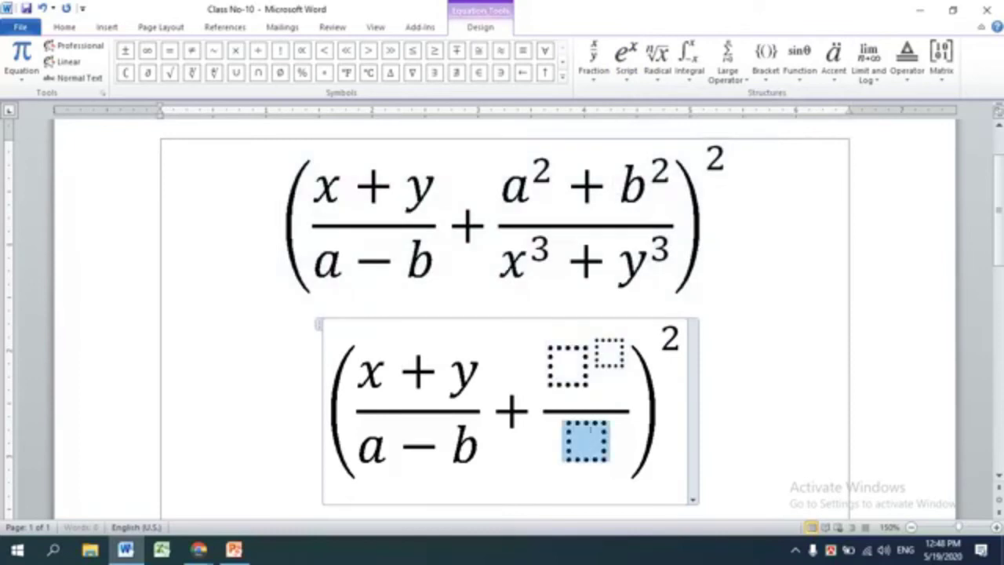
click(625, 67)
click(641, 141)
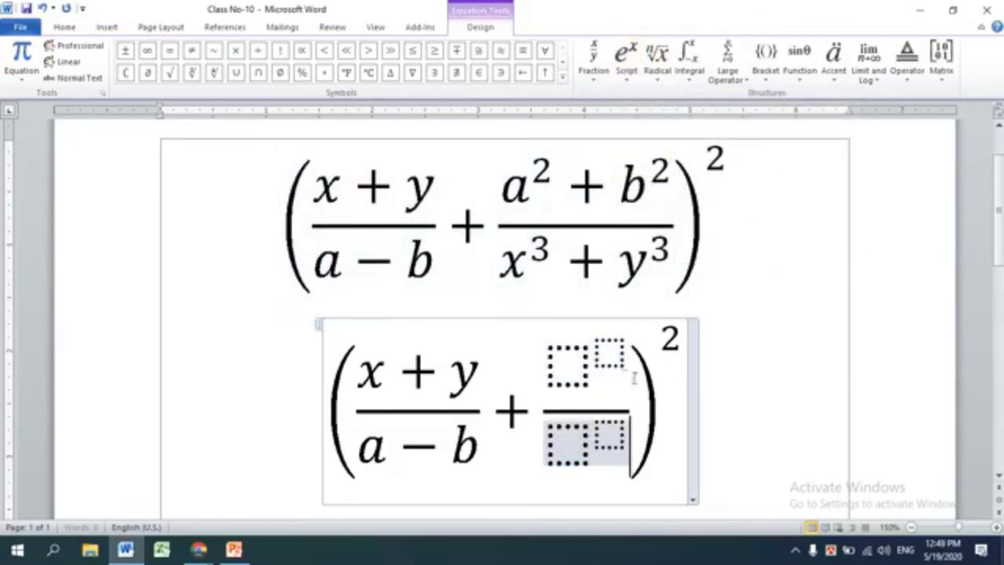
Step: Enter a² + in the second fraction's numerator
click(634, 372)
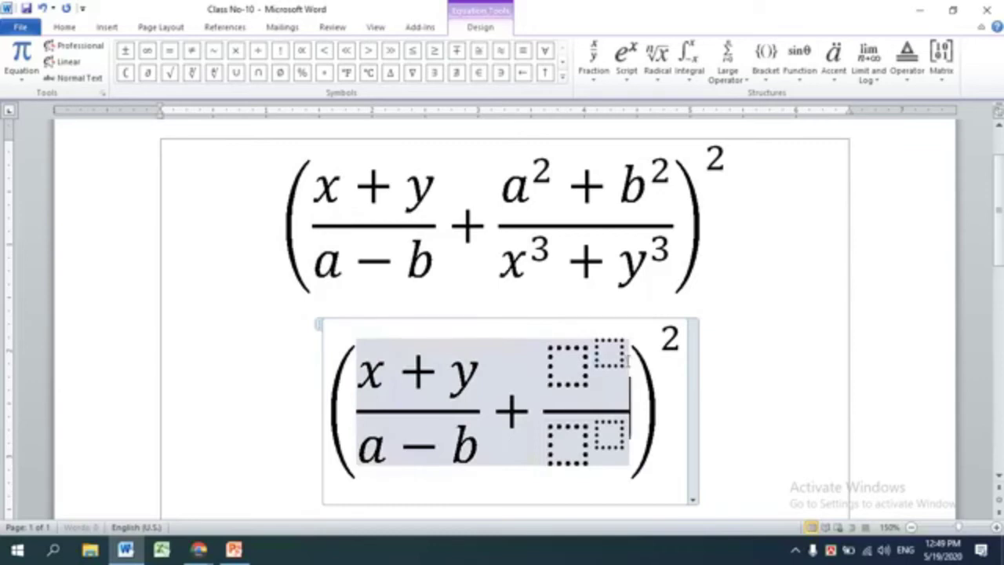
click(627, 358)
click(576, 368)
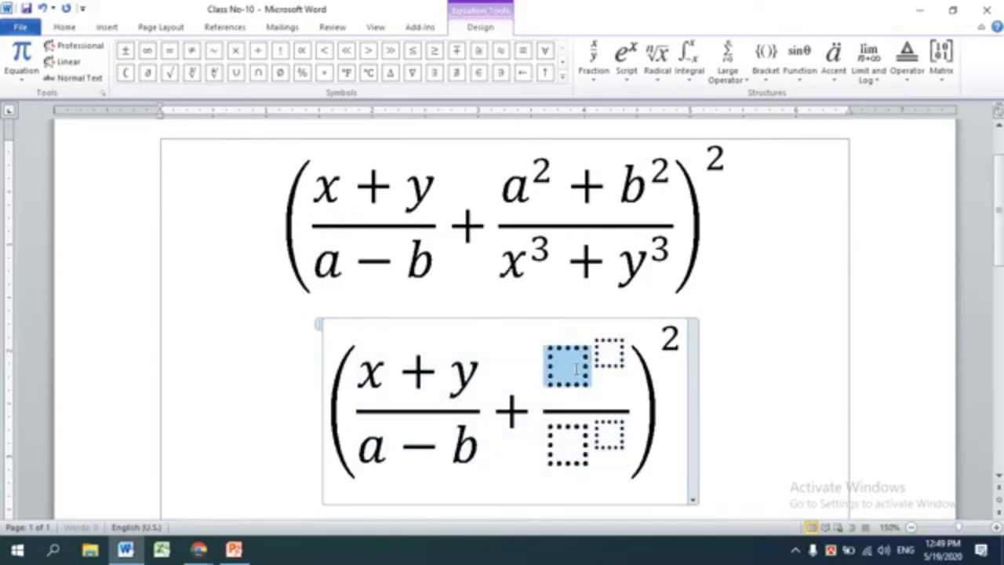
text(a)
click(599, 352)
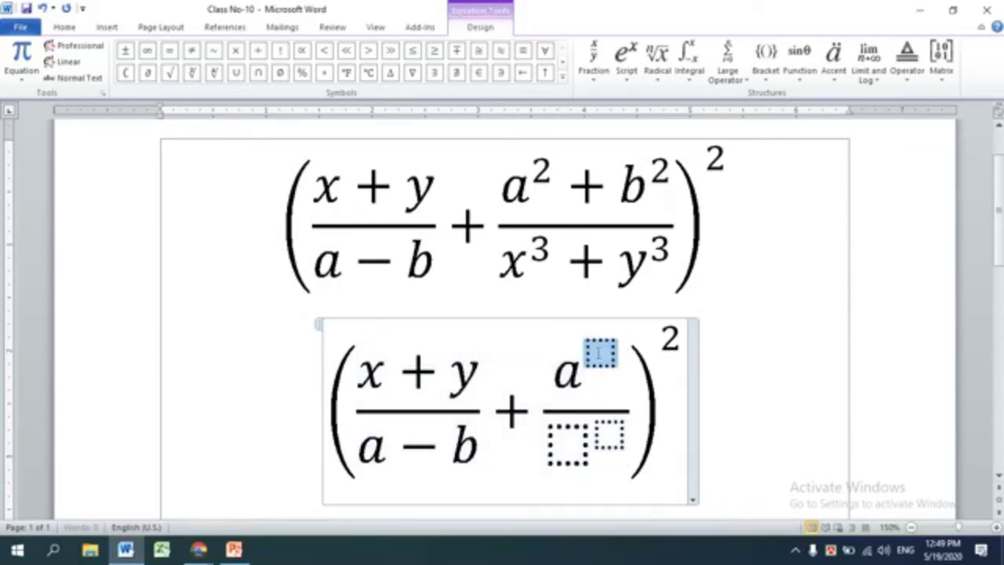
text(2)
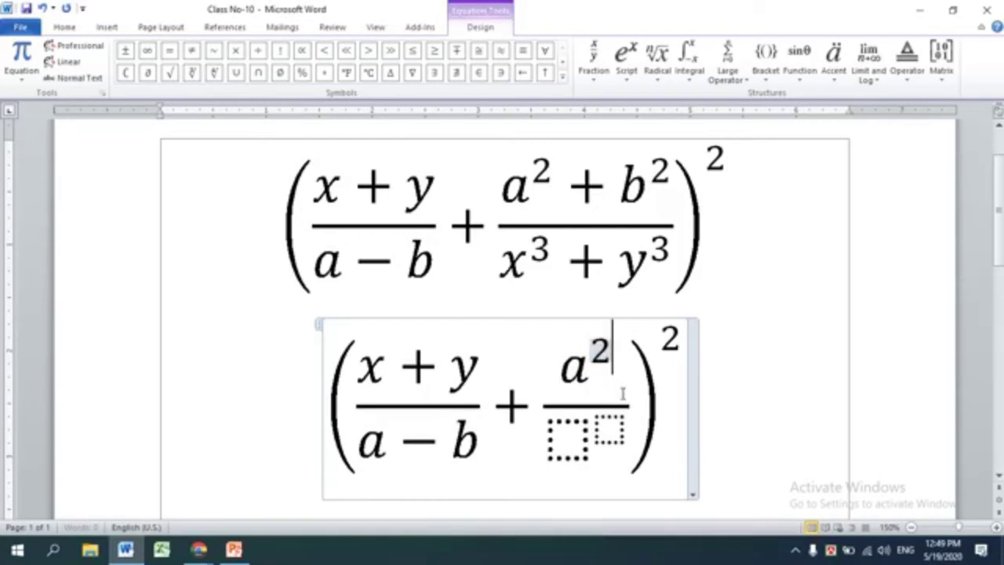
click(619, 387)
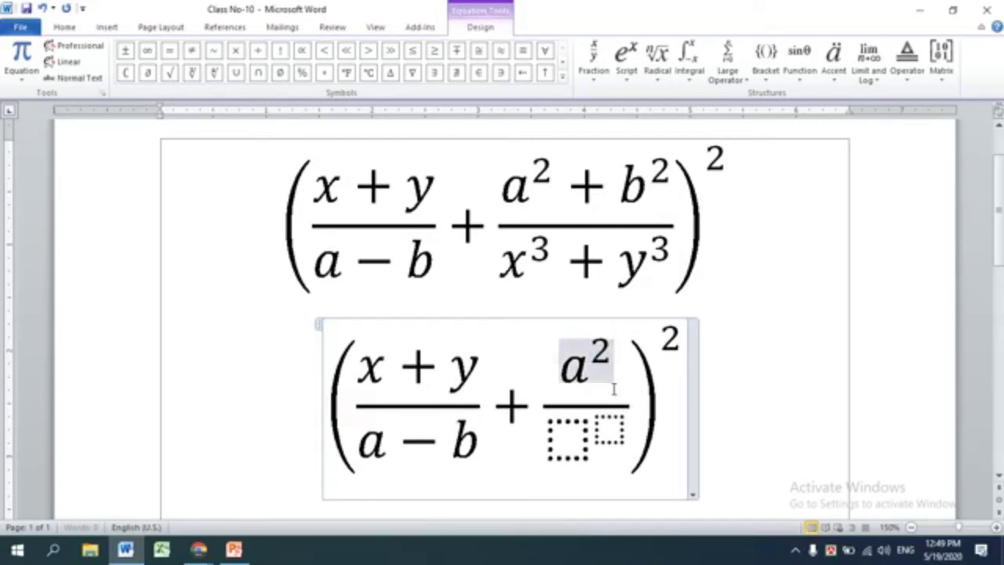
text( +)
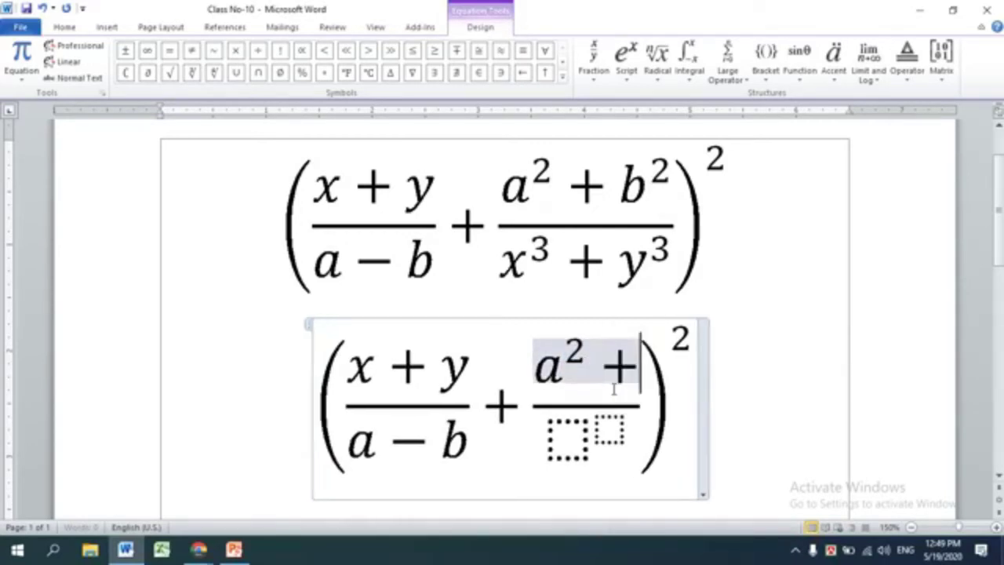
Step: Add a b term with an empty exponent slot after a² +
click(635, 74)
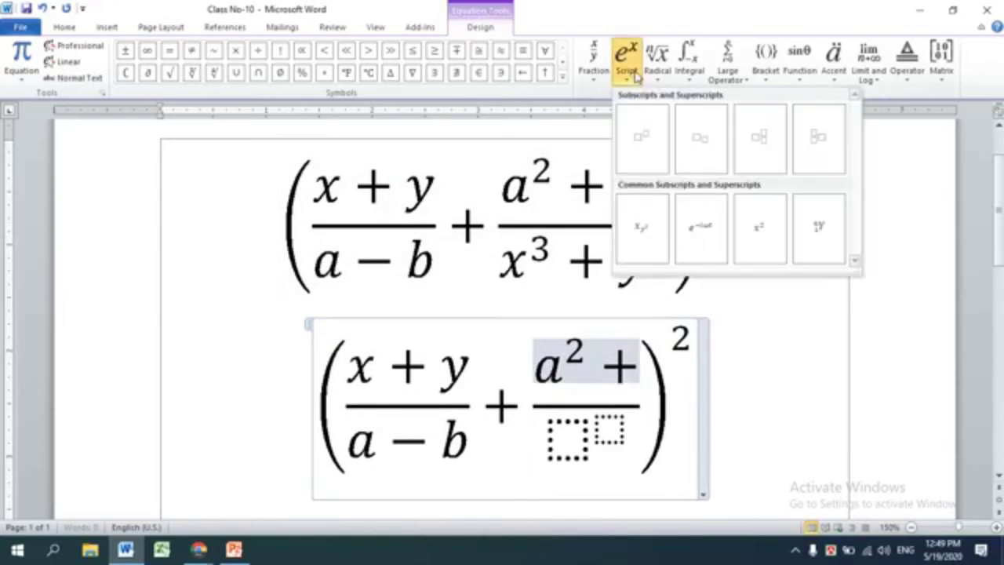
click(644, 127)
text(a)
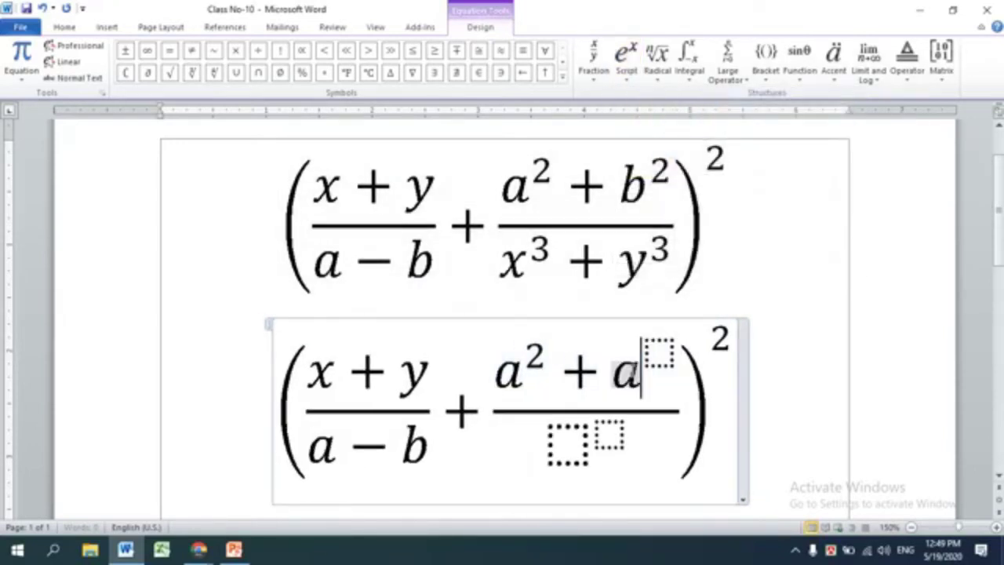
key(BackSpace)
text(b)
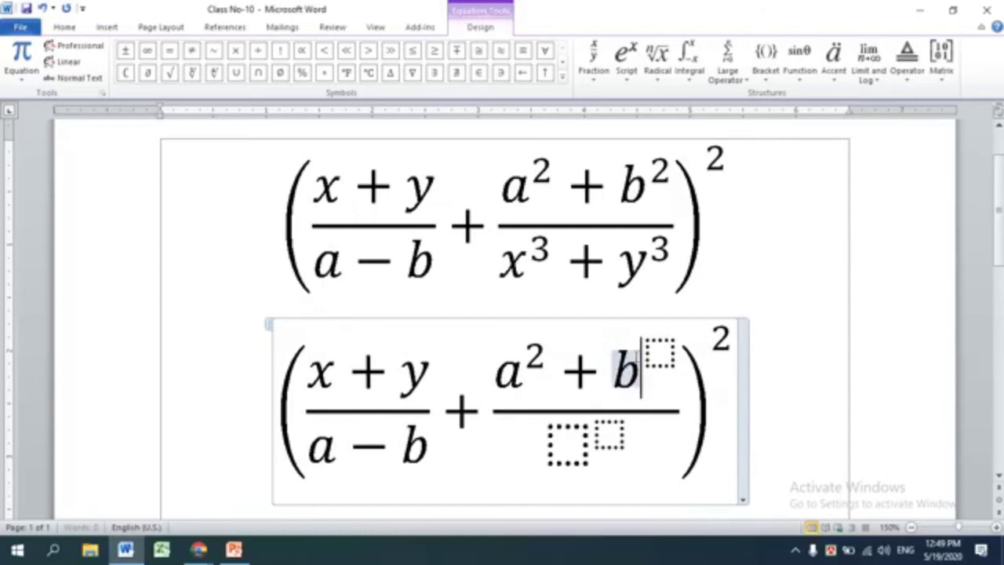
click(654, 350)
Step: Finish b² in the numerator and enter x³ + in the denominator
text(2)
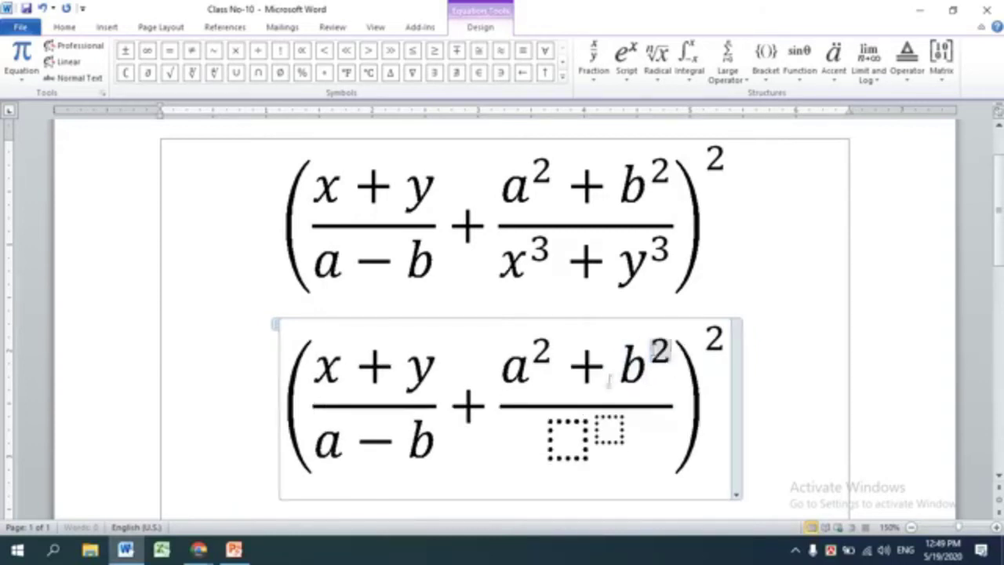
click(584, 434)
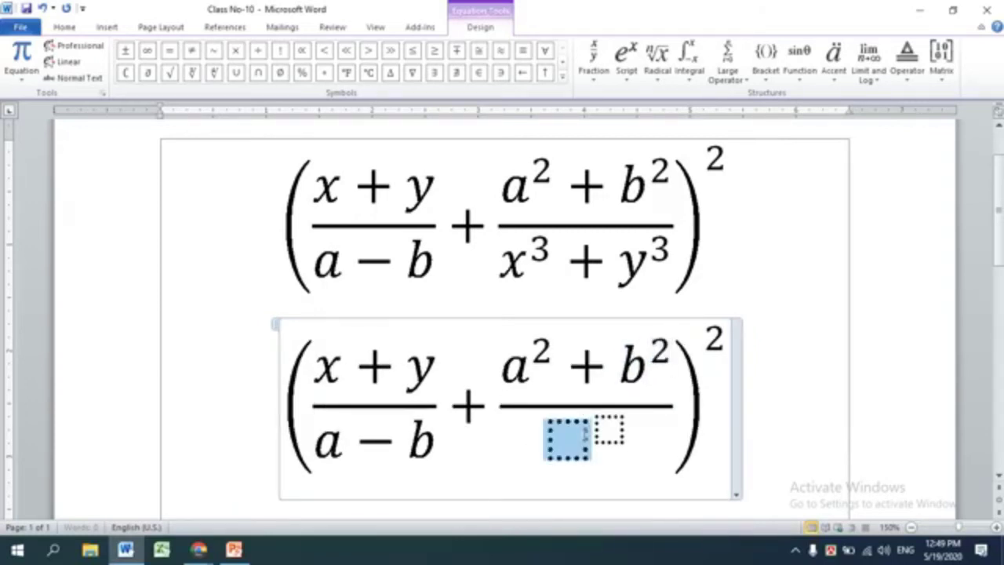
text(x)
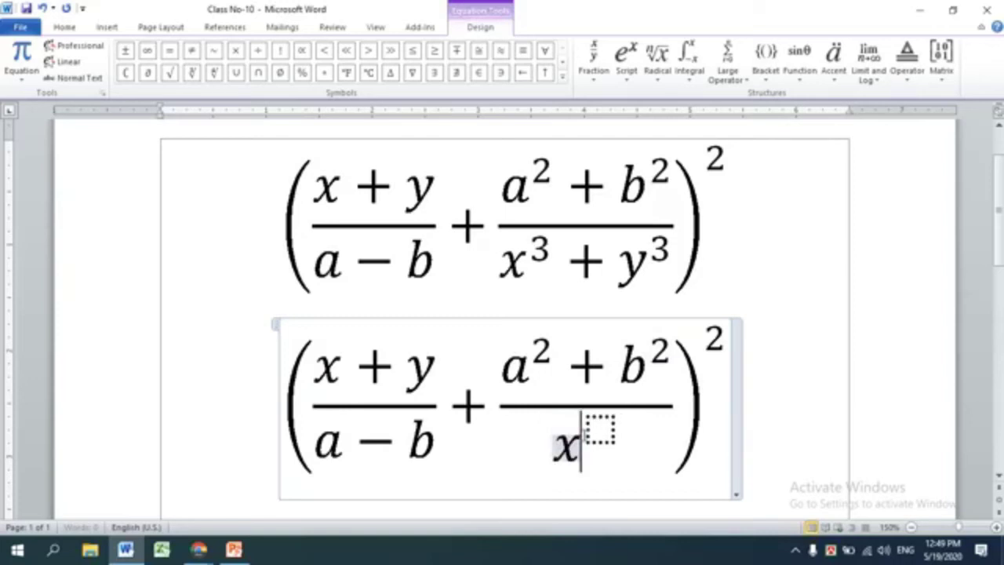
click(604, 430)
text(3)
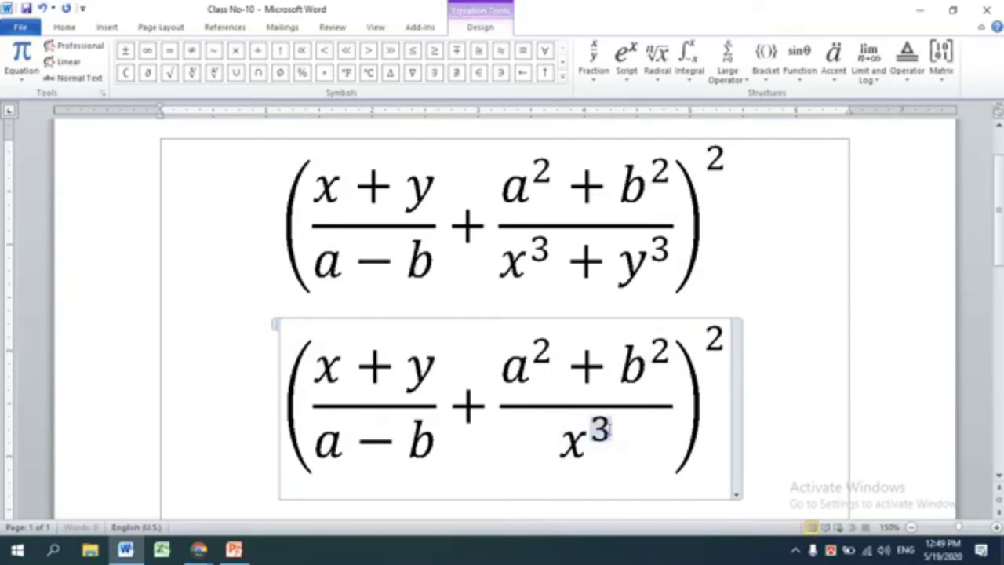
text(+)
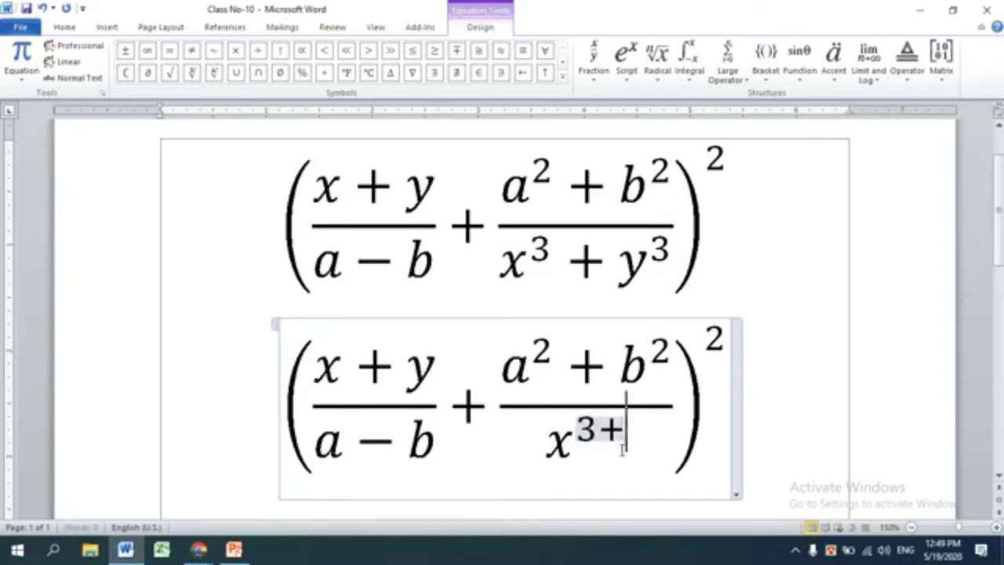
key(BackSpace)
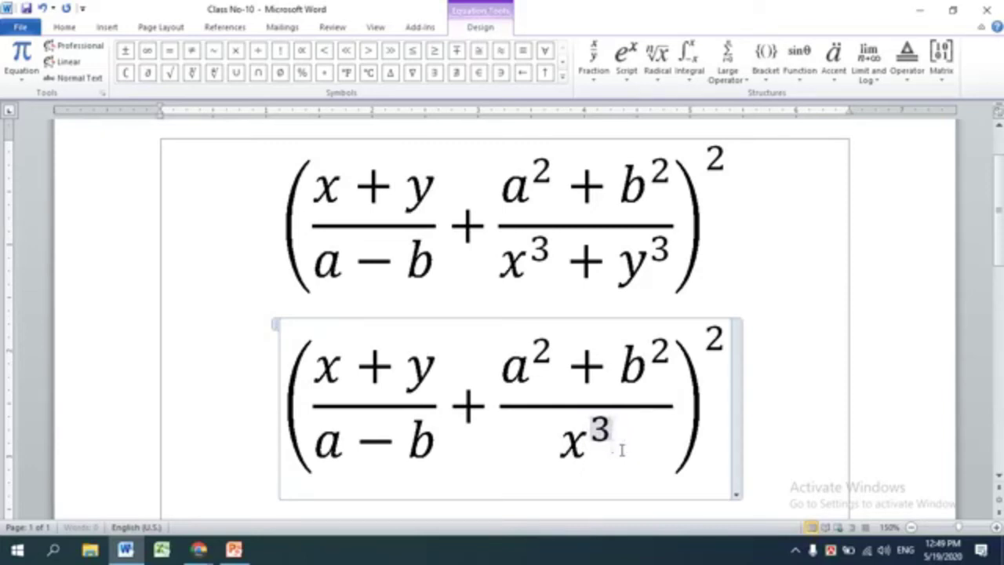
key(Right)
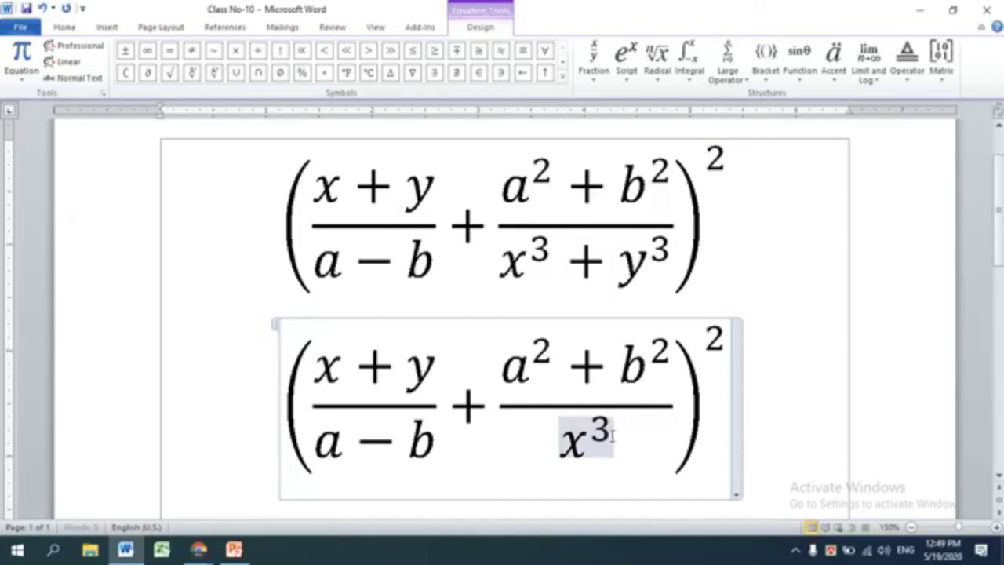
text( +)
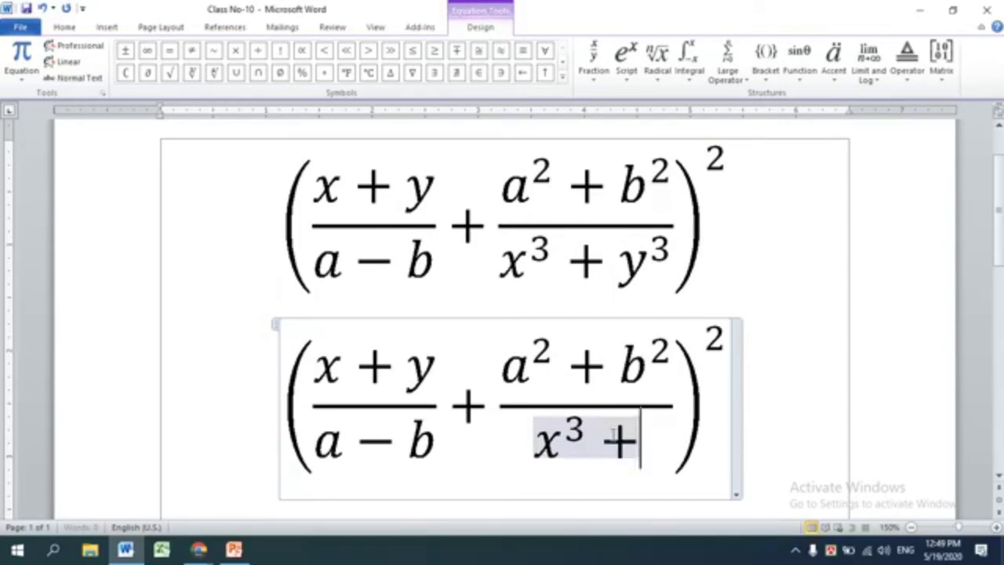
Step: Add y³ after x³ + in the denominator and exit the equation
click(642, 80)
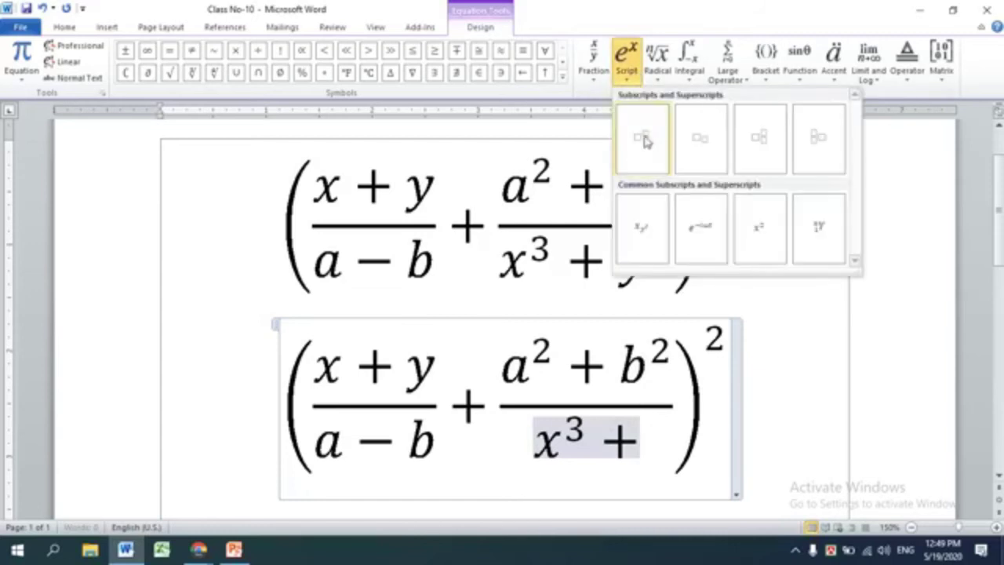
click(649, 139)
click(619, 434)
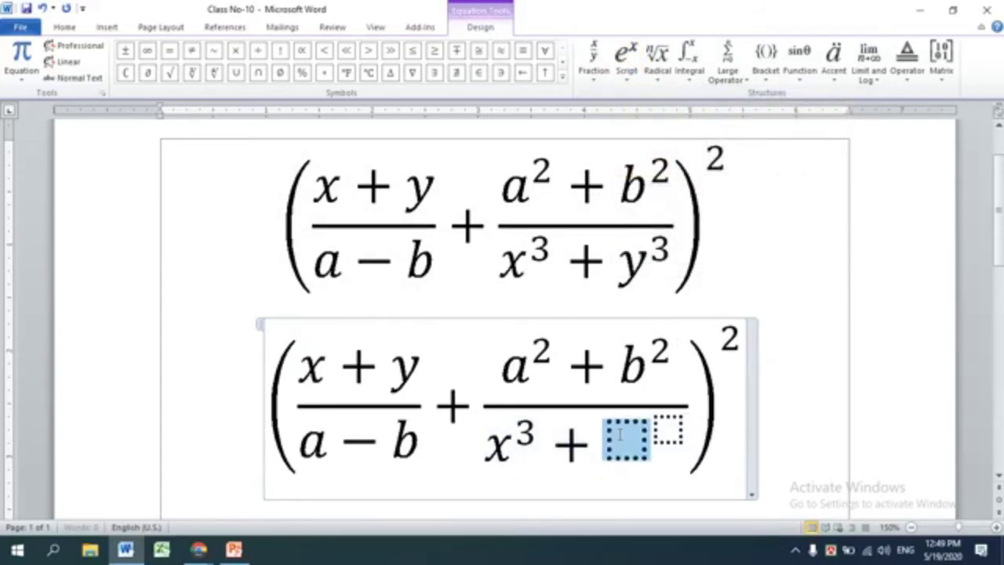
text(y)
click(662, 430)
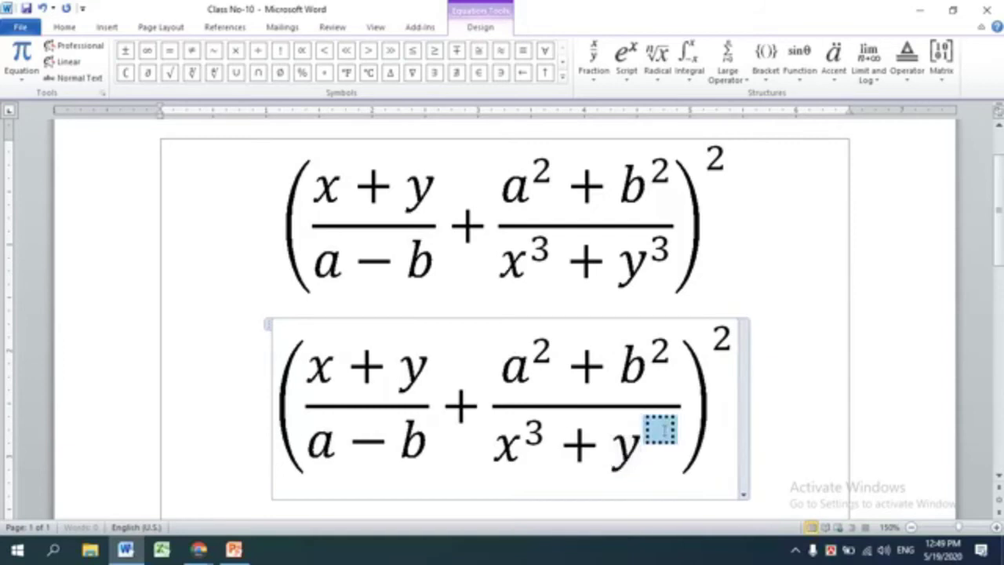
text(3)
click(762, 433)
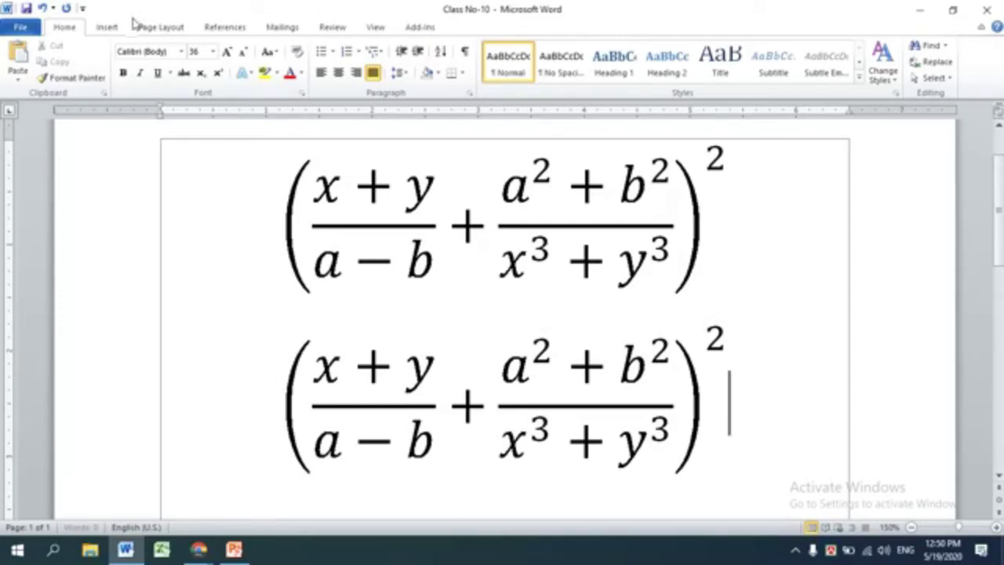
click(107, 26)
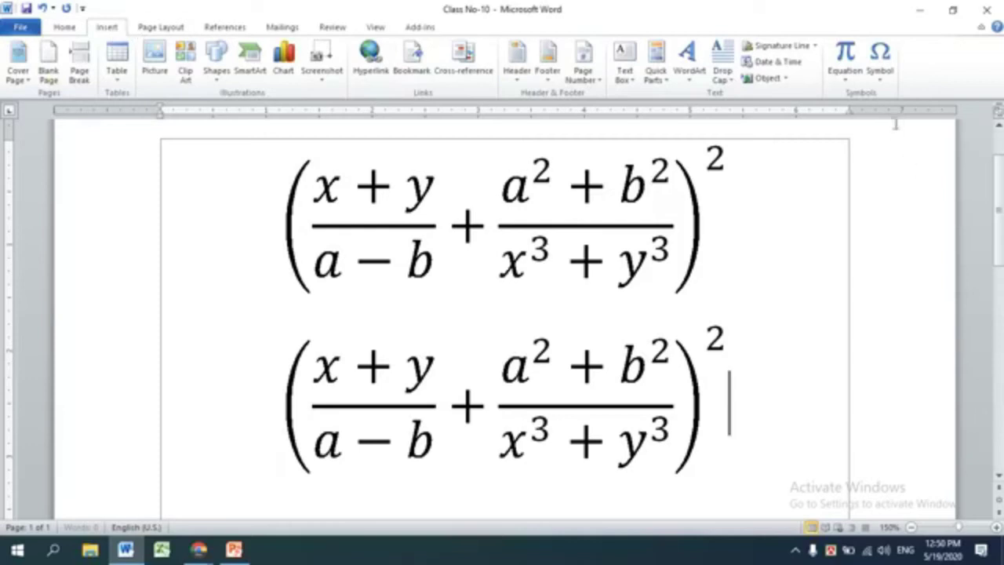
click(847, 75)
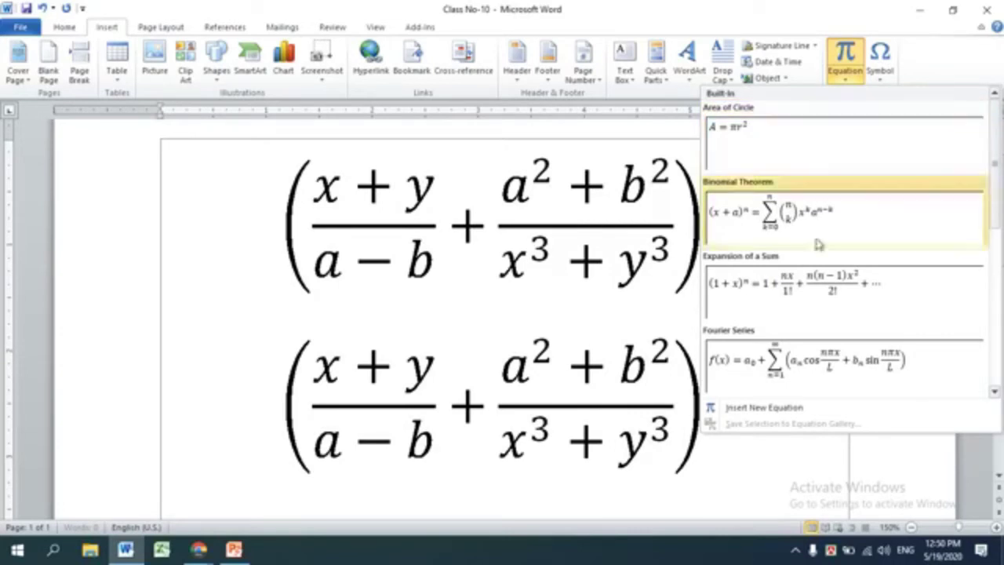
click(243, 430)
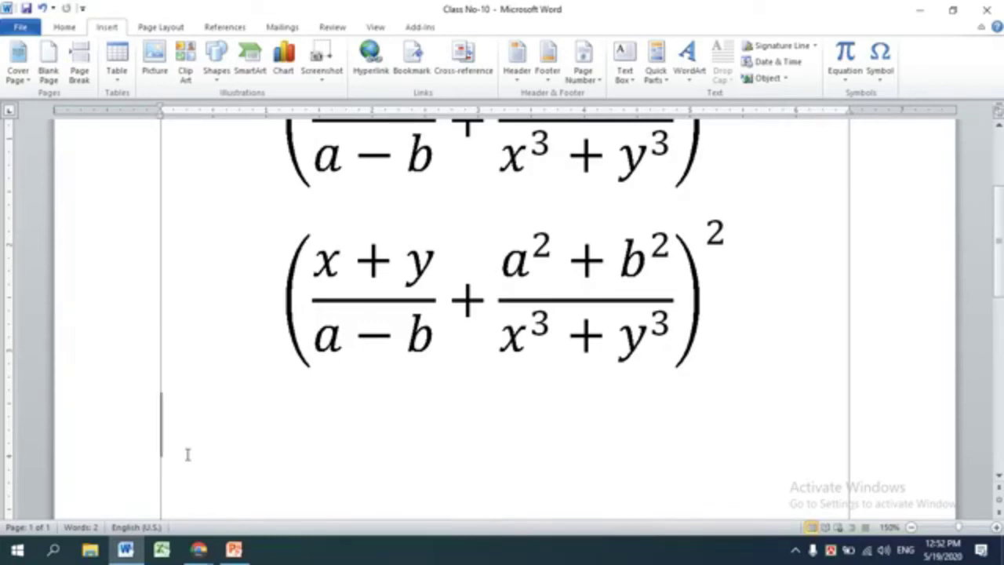
Step: Type 5 on the new line below the second equation, removing stray quote marks
text(5)
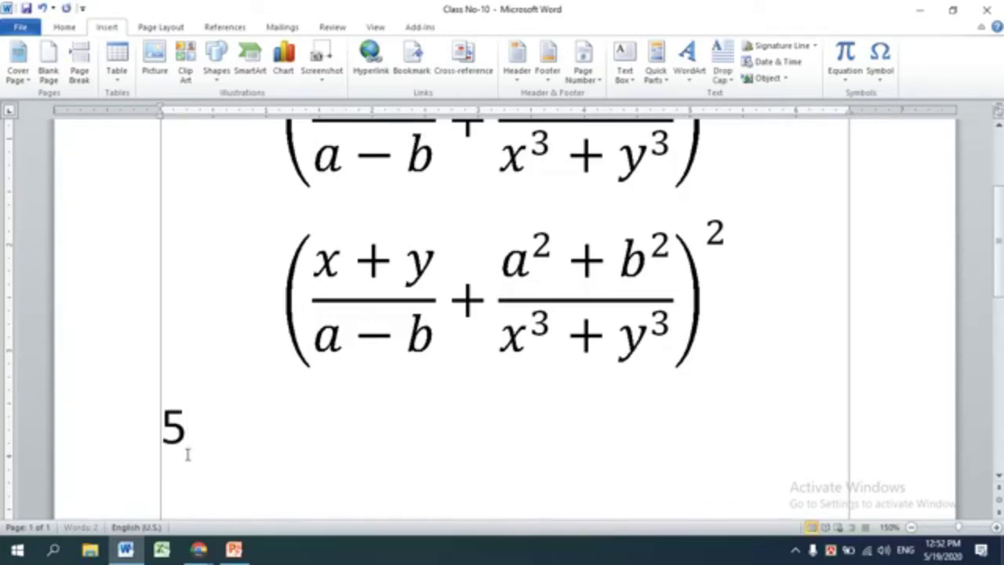
text(')
key(BackSpace)
text(")
key(BackSpace)
right_click(175, 462)
click(370, 430)
Step: Open the More Symbols dialog and switch its font to Yu Gothic UI Semibold
click(880, 83)
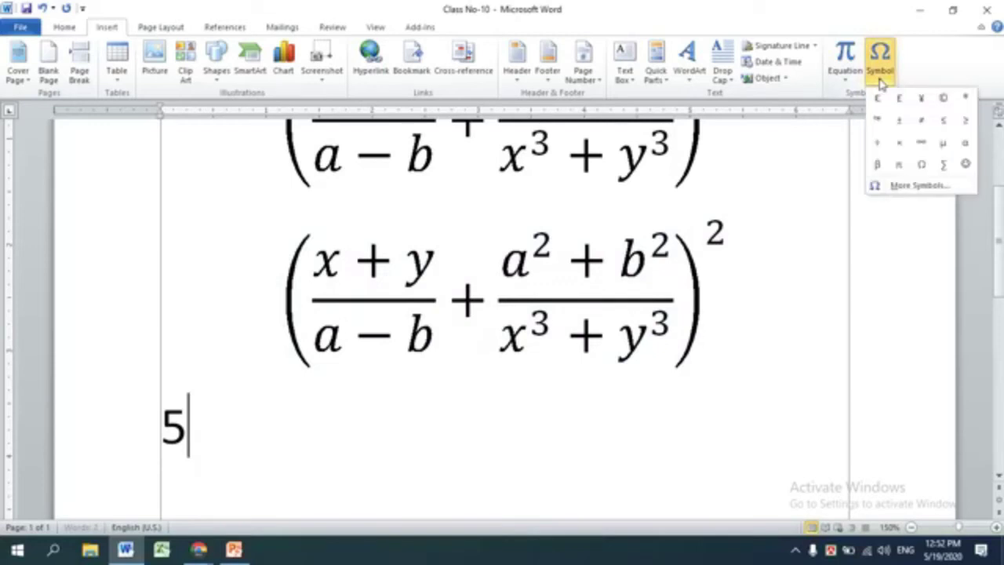
click(907, 188)
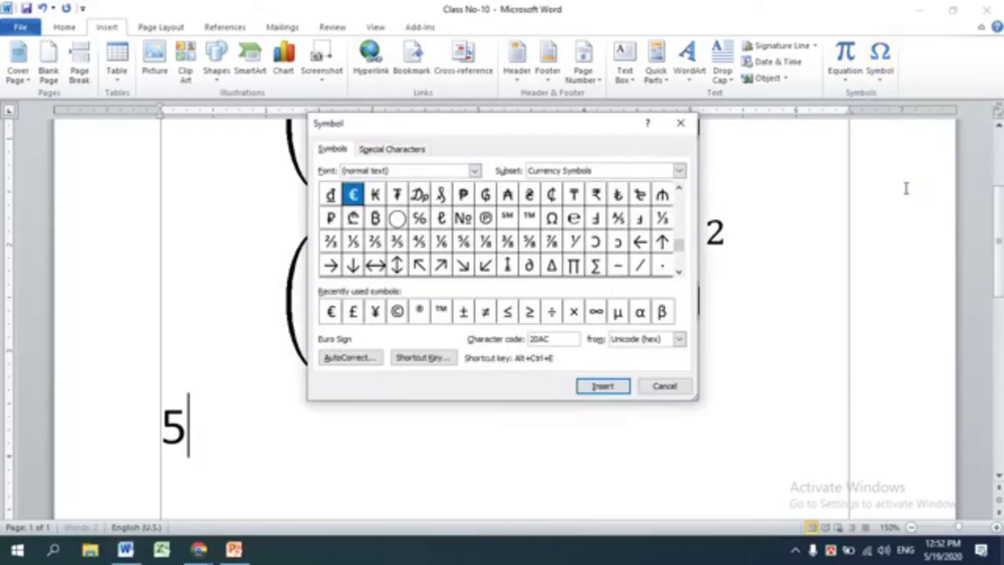
click(474, 171)
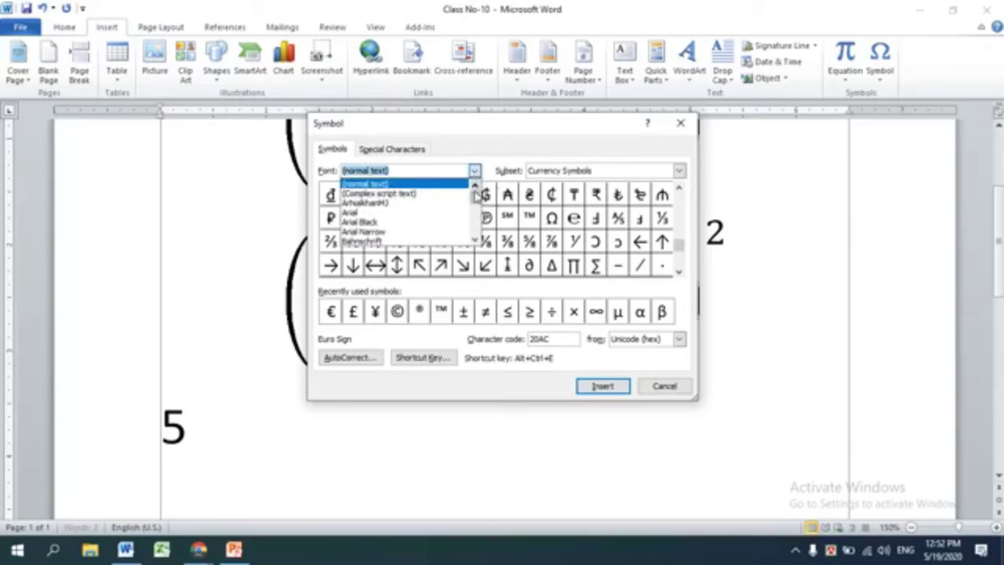
click(475, 240)
click(475, 240)
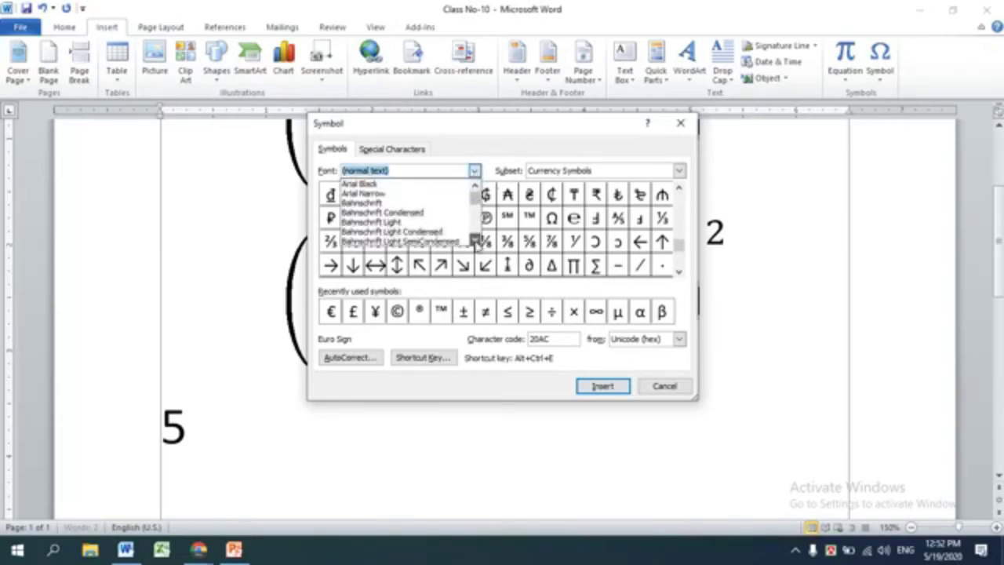
drag(475, 202, 471, 248)
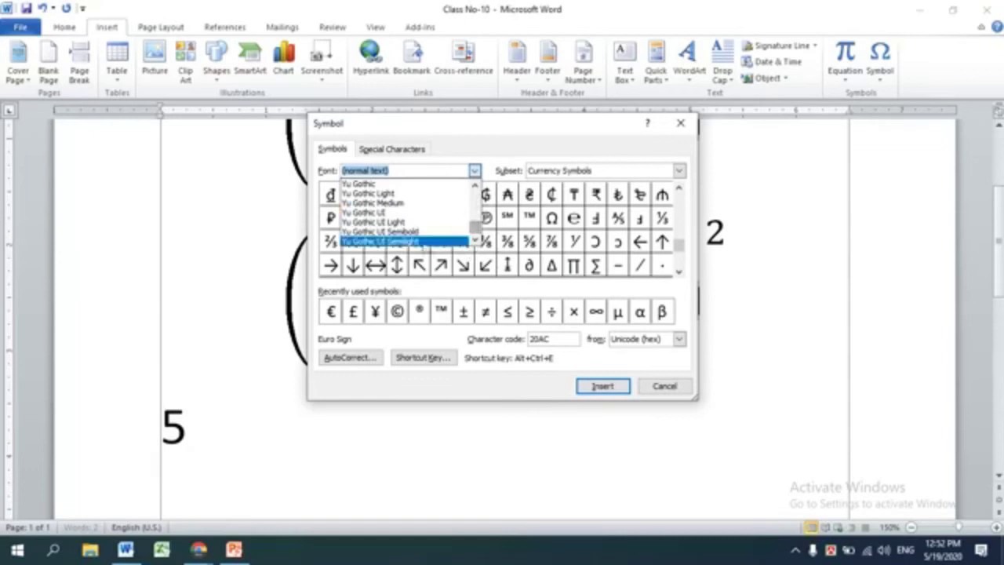
scroll(415, 233, up, 5)
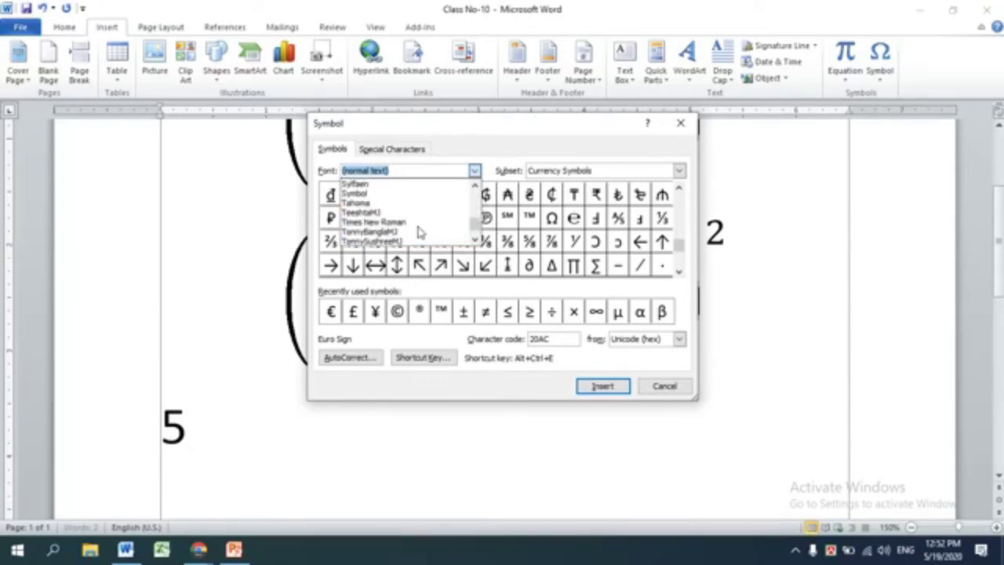
scroll(418, 232, down, 5)
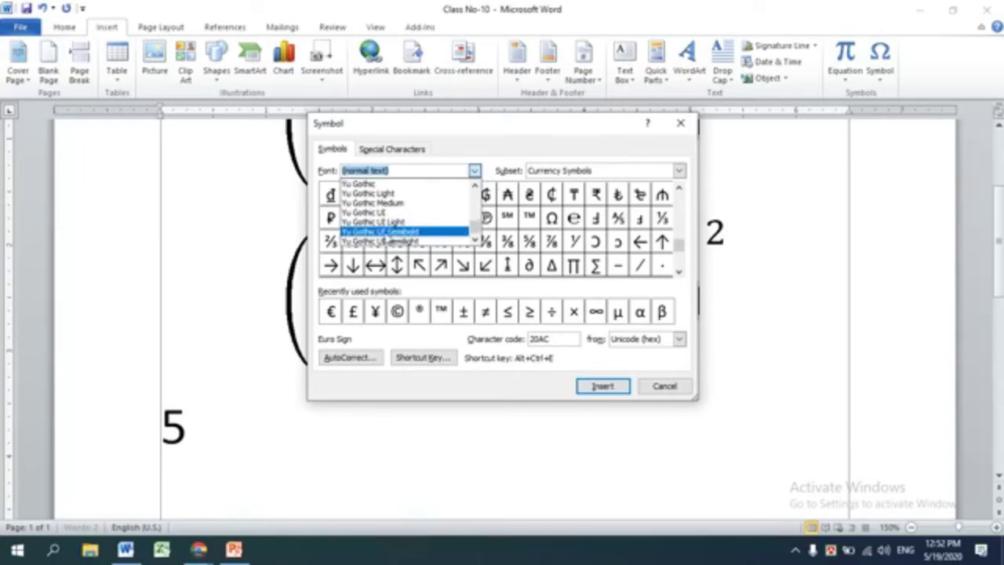
click(384, 233)
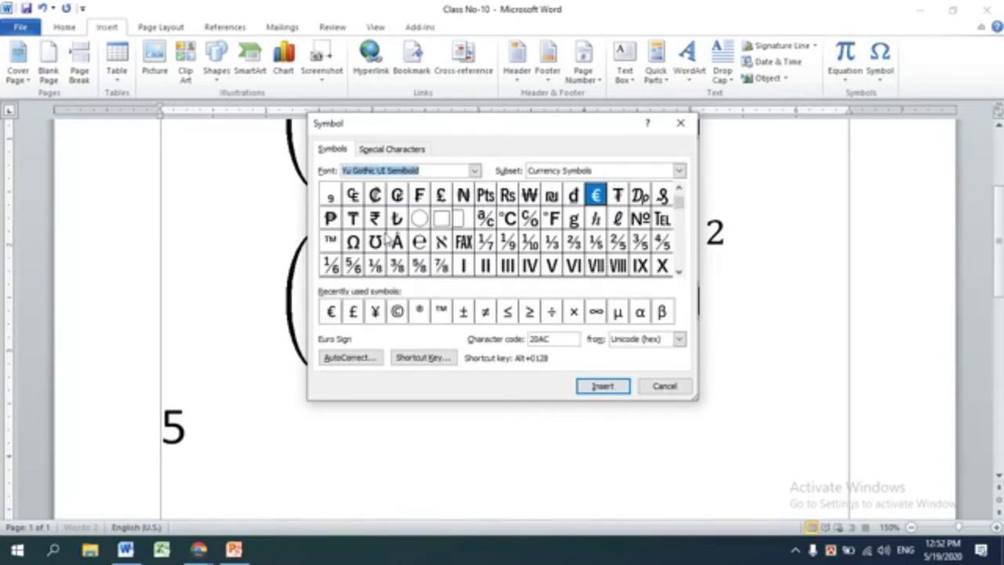
Step: Insert the Copyright sign from Special Characters after the 5 and close the dialog
click(395, 149)
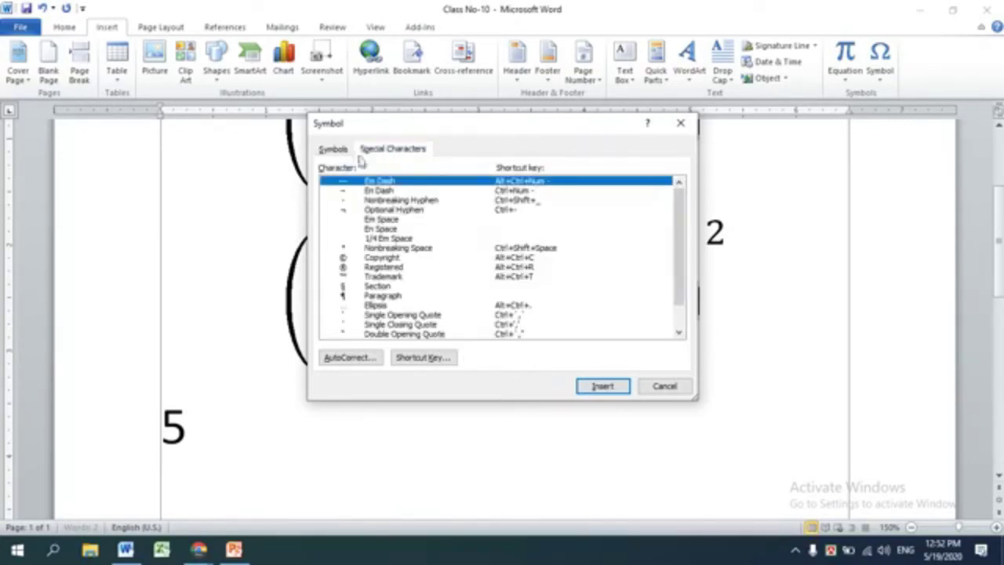
click(333, 149)
click(394, 149)
double_click(358, 258)
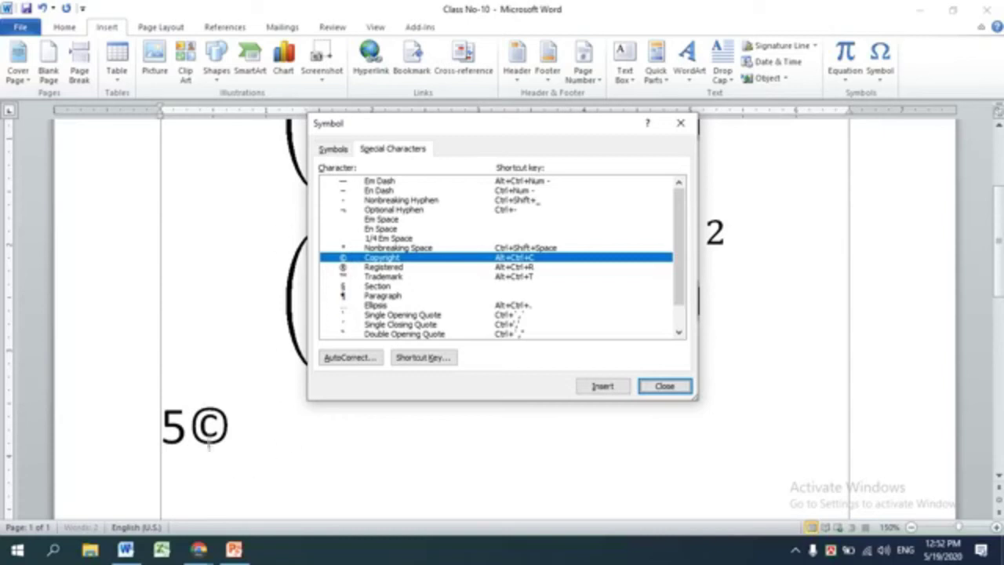
click(663, 386)
click(879, 80)
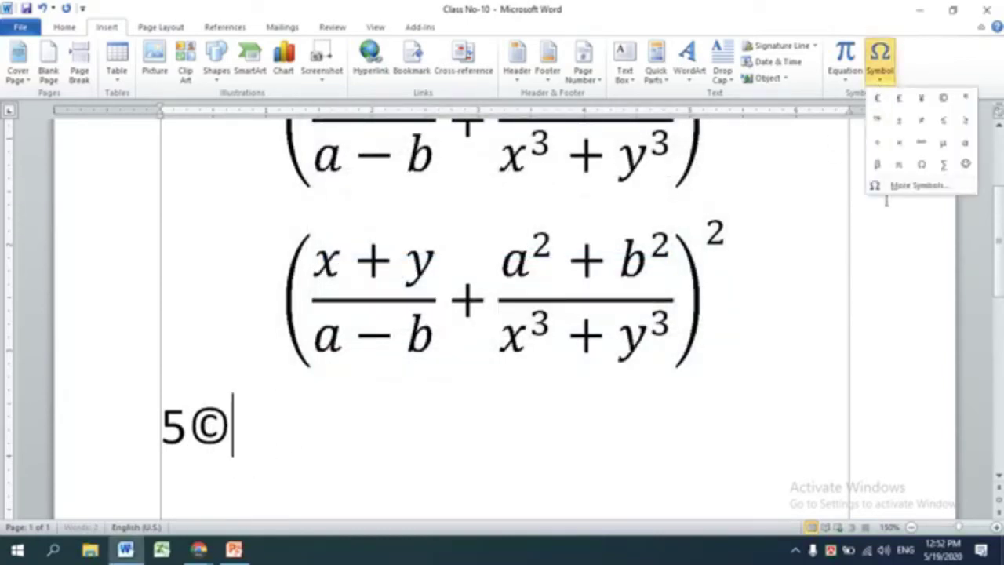
Step: Insert a multiplication sign after 5© and delete the stray +- typed after it
click(899, 141)
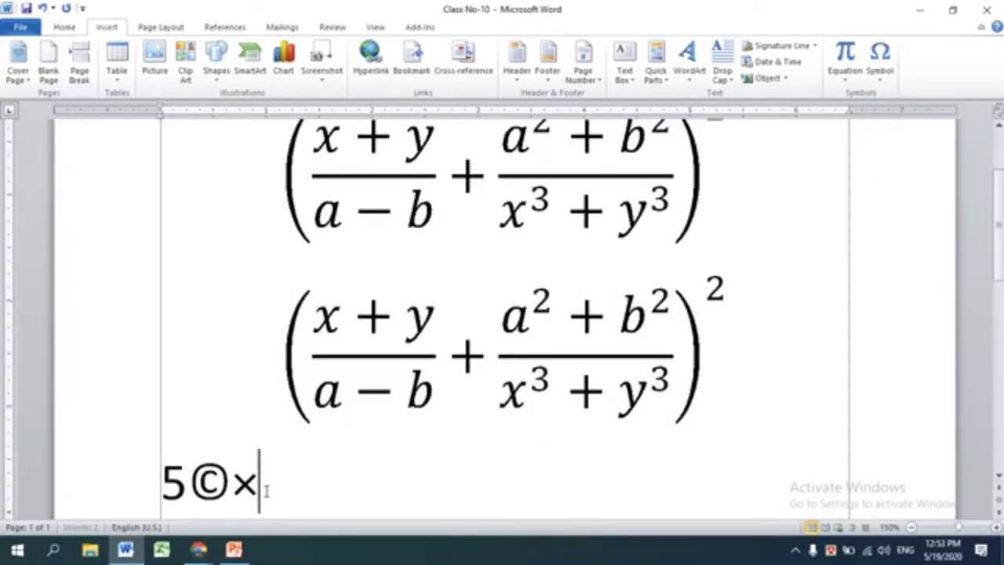
text(+-)
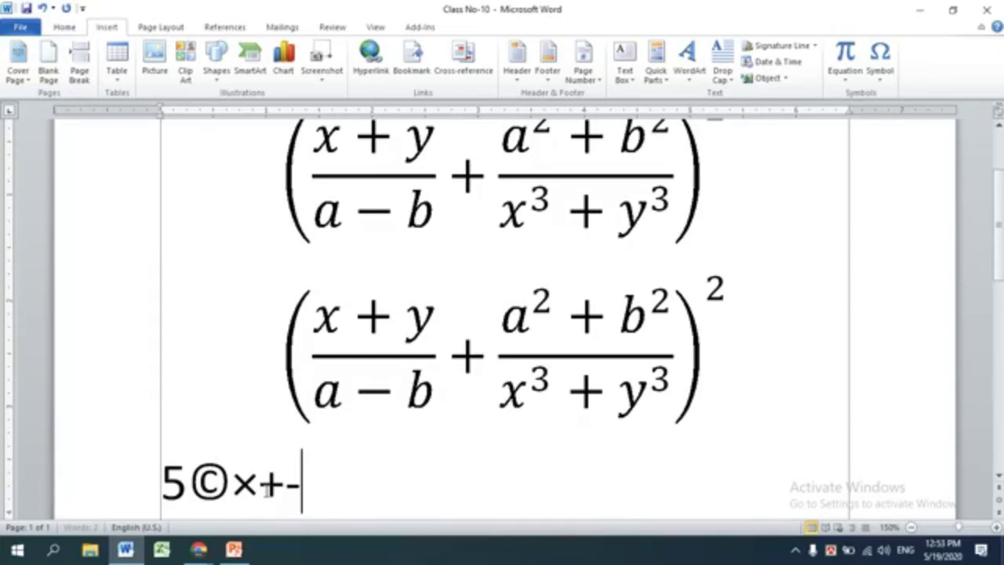
key(BackSpace)
key(BackSpace)
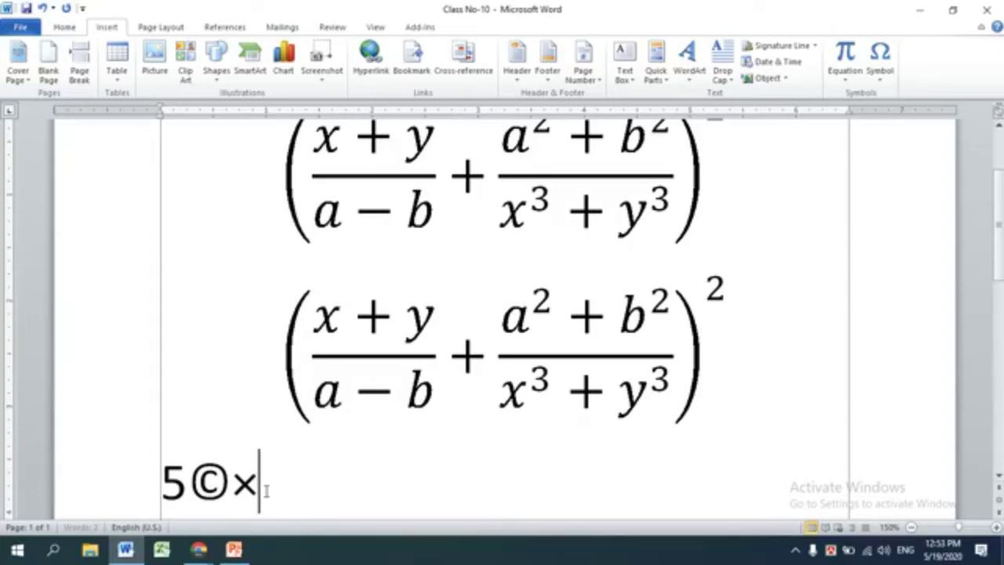
click(875, 75)
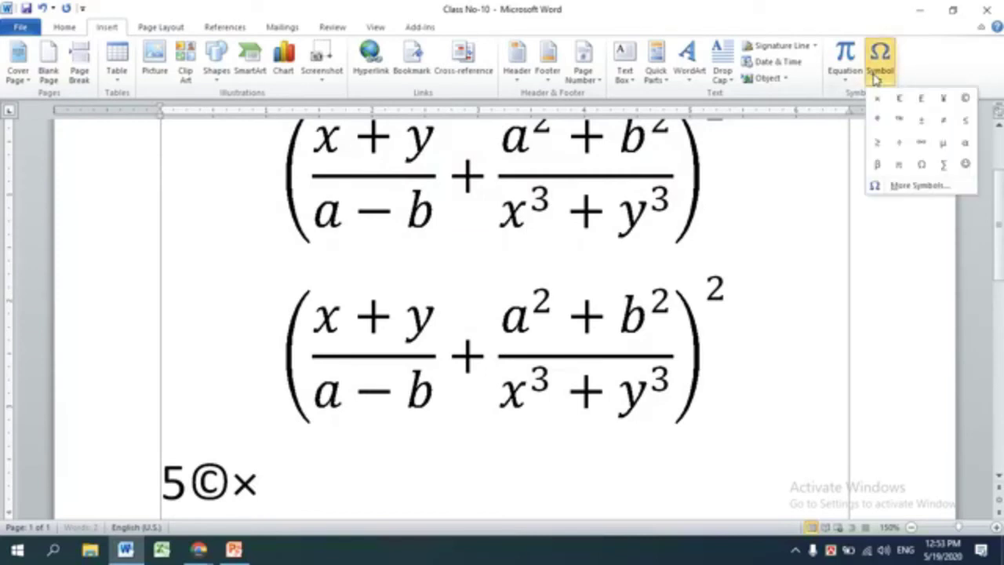
Step: Open More Symbols, enlarge the dialog and set its font to Segoe UI Emoji
click(903, 187)
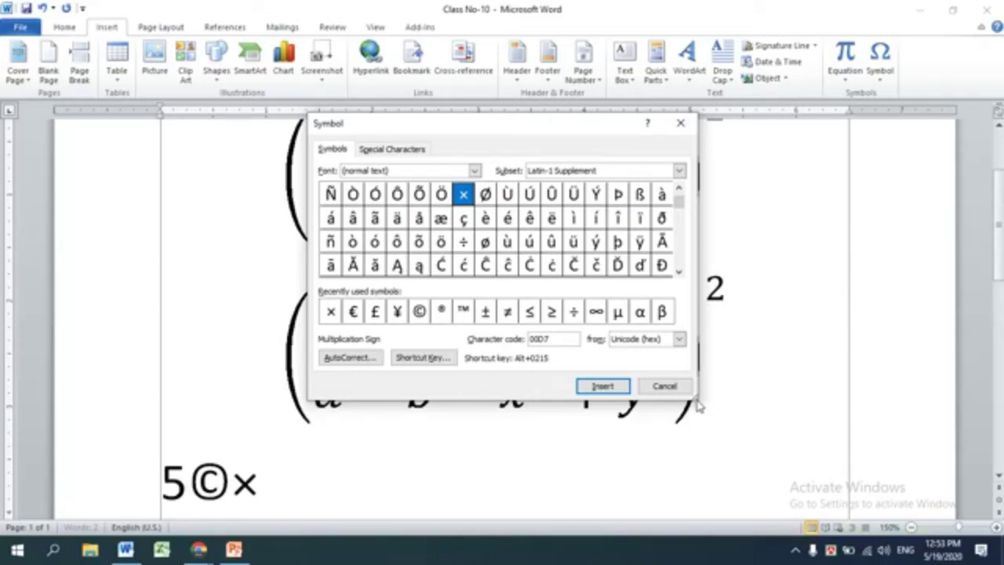
drag(698, 402, 859, 473)
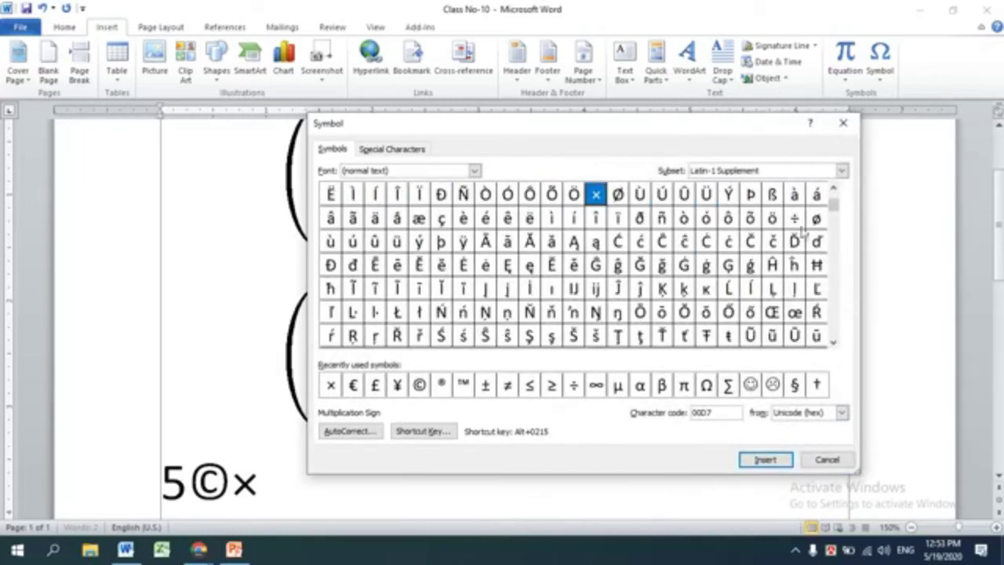
click(840, 172)
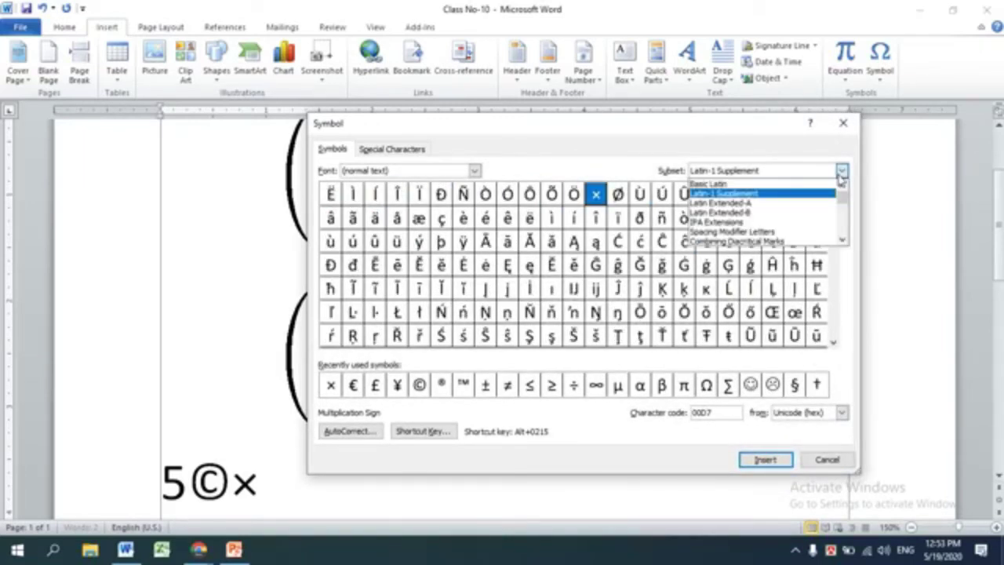
click(840, 172)
click(474, 171)
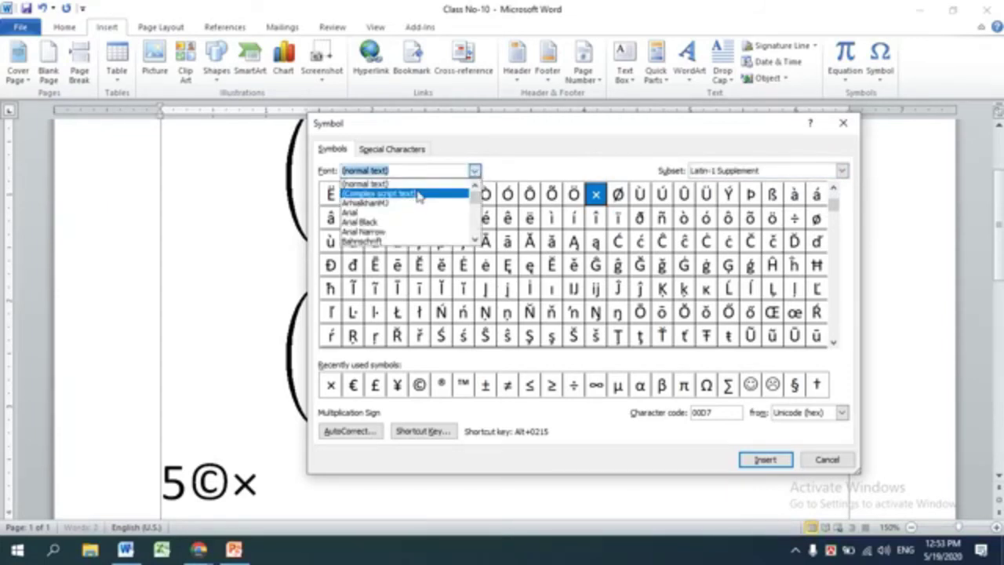
drag(474, 197, 473, 220)
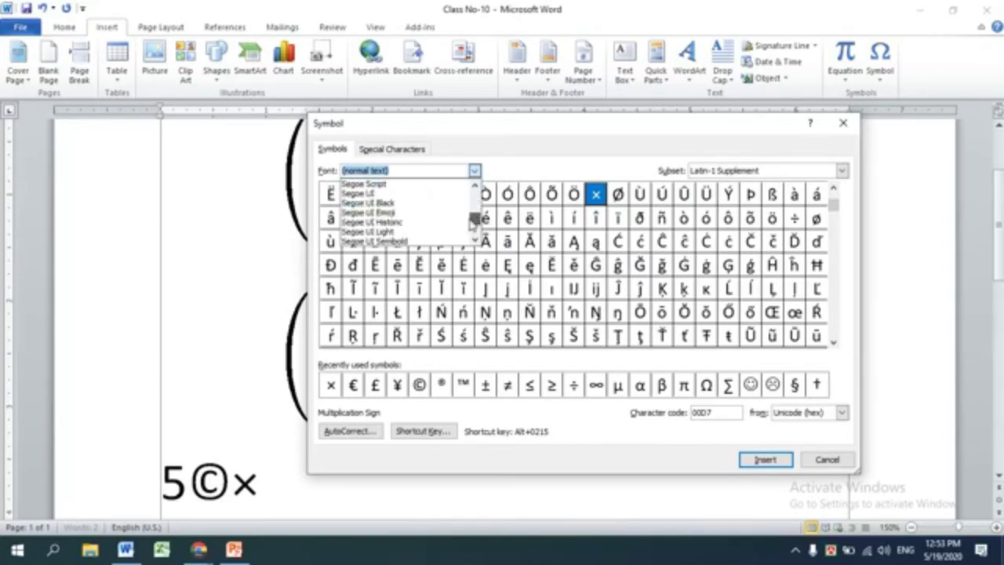
click(414, 215)
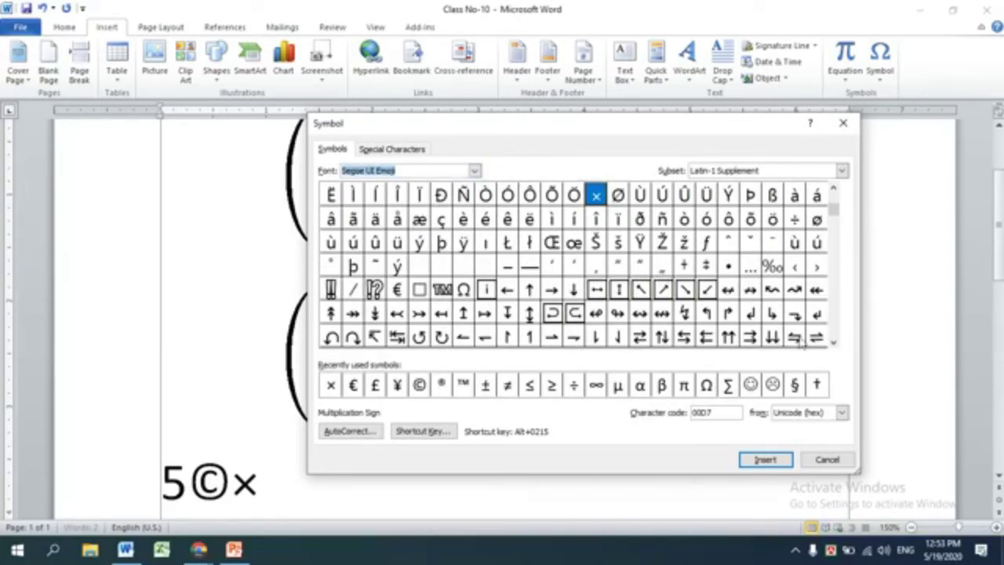
drag(833, 343, 833, 343)
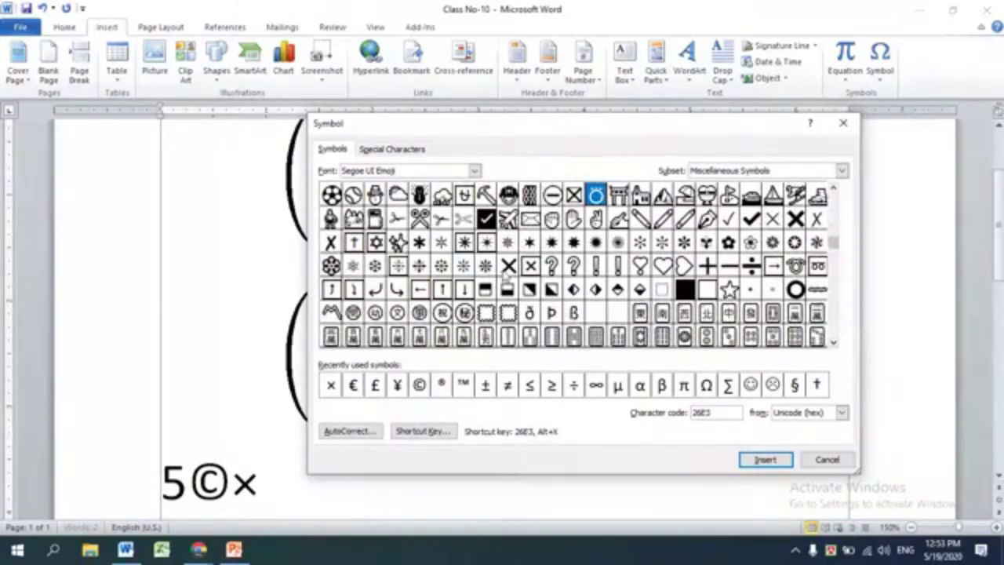
Step: Insert two crosses, a raised hand, a White Florette, a Heavy Check Mark and a Multiplication X from Dingbats
click(508, 265)
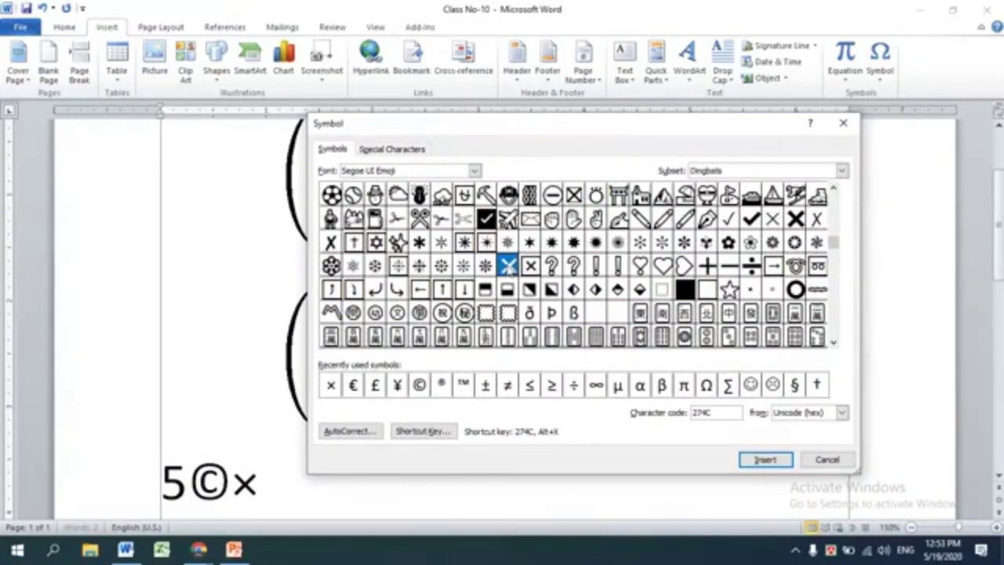
double_click(508, 265)
click(765, 459)
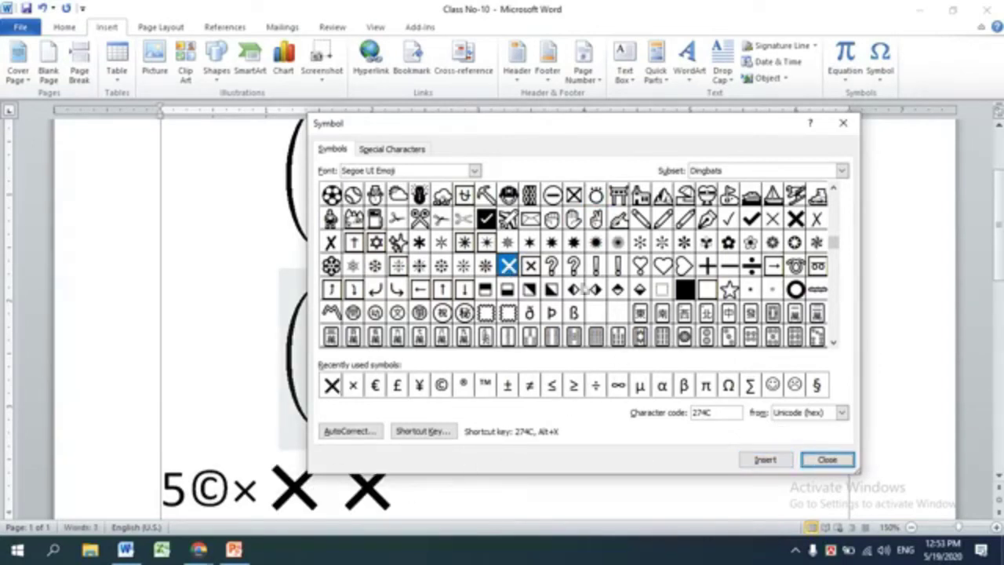
double_click(573, 218)
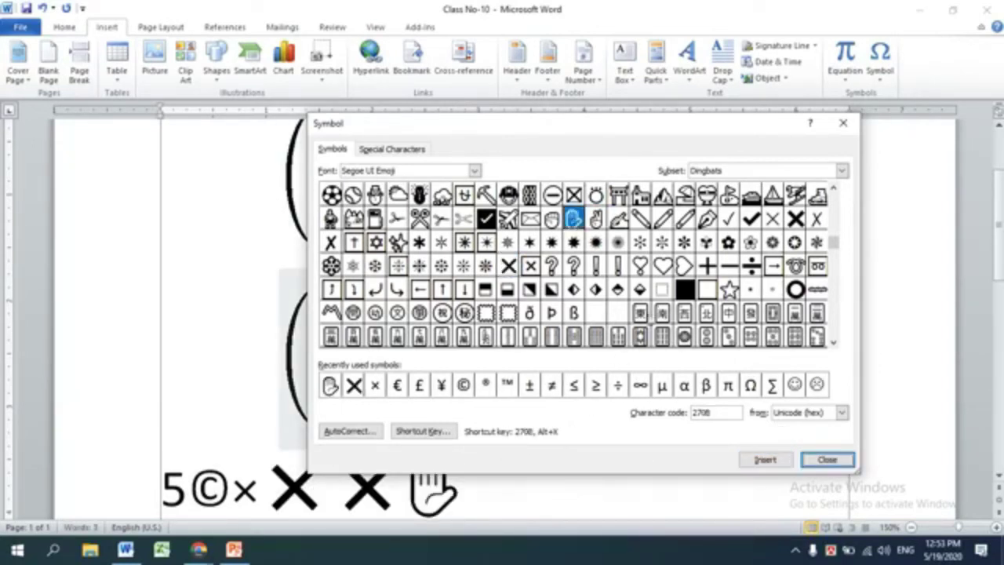
double_click(750, 242)
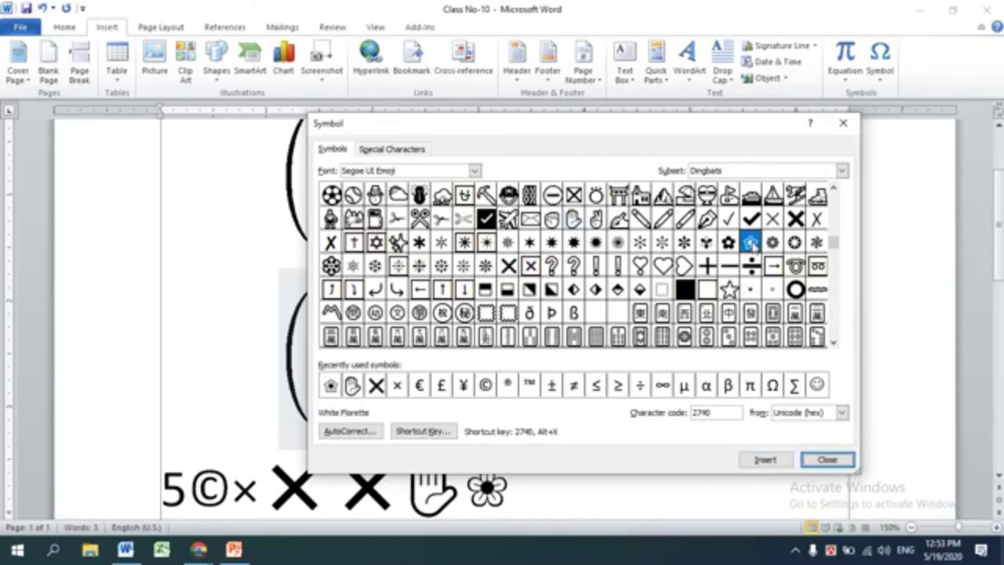
double_click(750, 218)
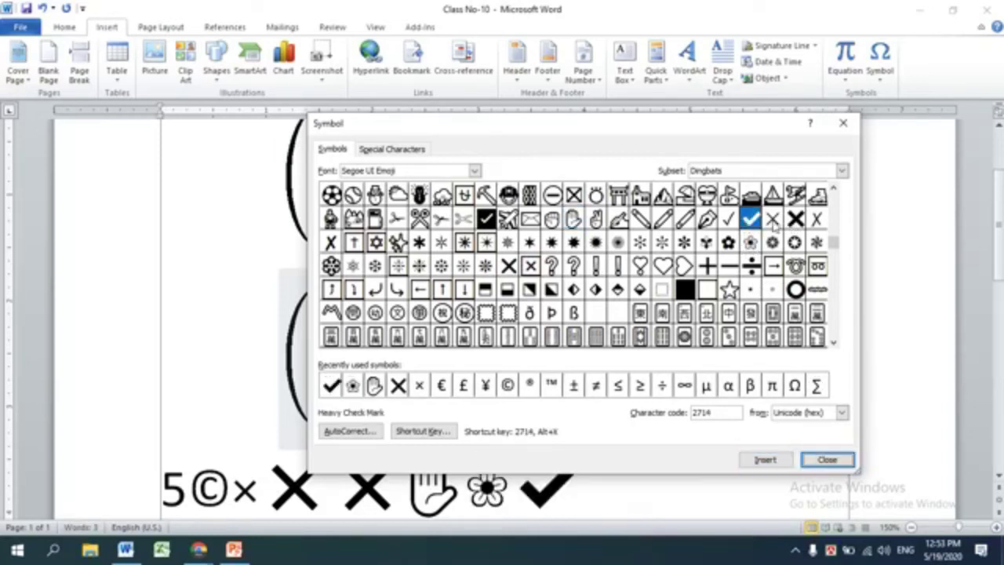
click(773, 219)
double_click(773, 219)
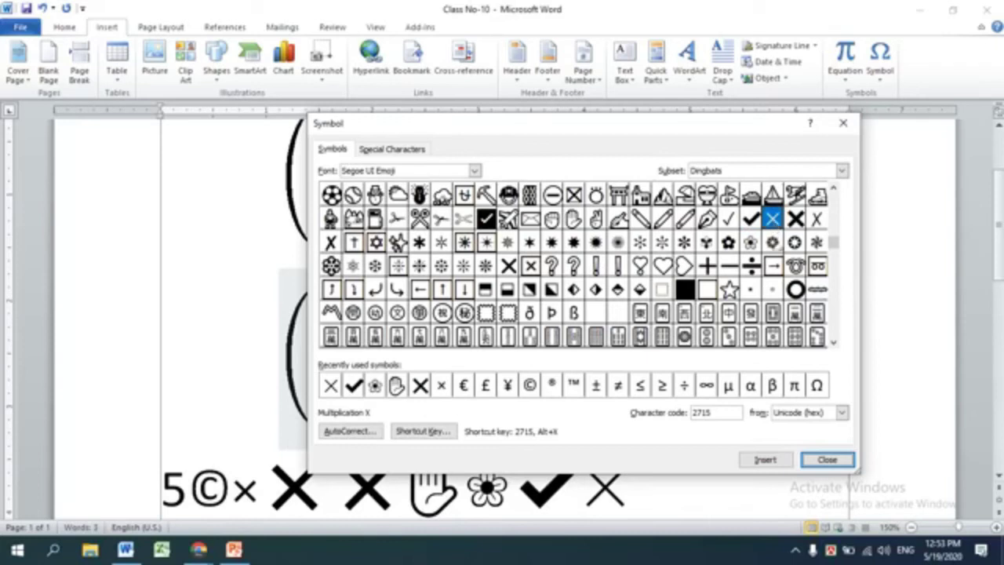
Step: Add boxed letters K, R, U, Y, outlined B and black V, then close the Symbol dialog
click(833, 343)
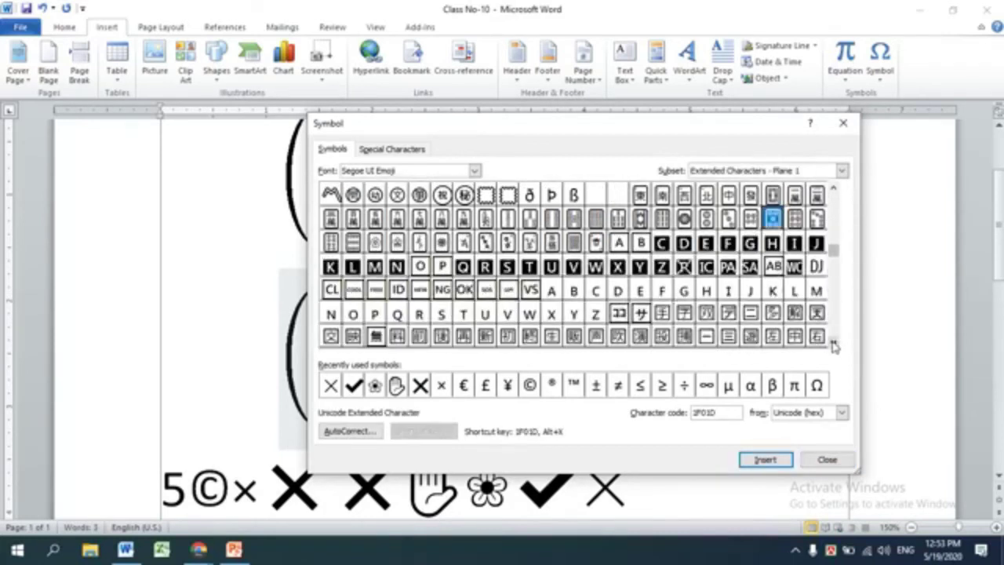
double_click(331, 266)
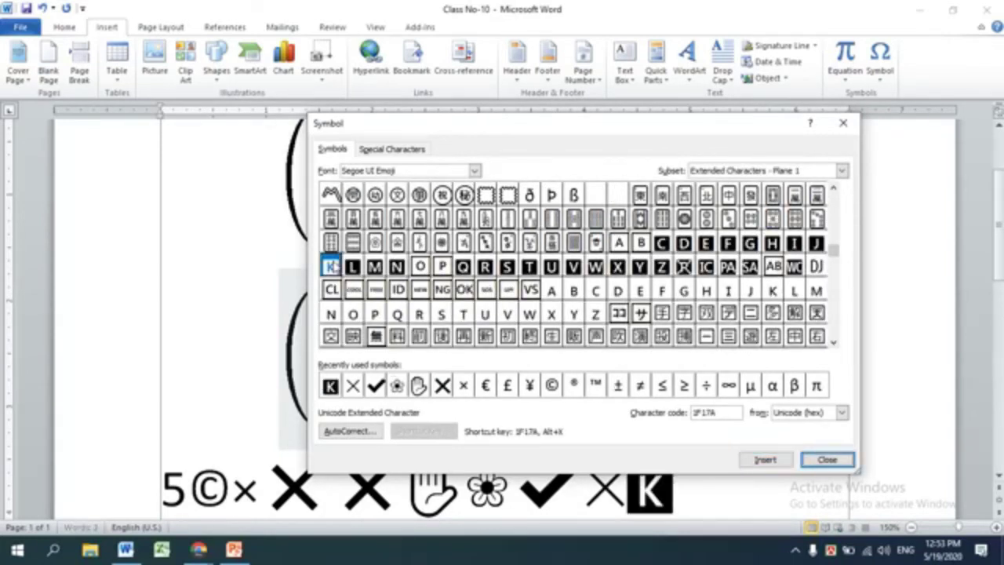
drag(637, 131, 492, 93)
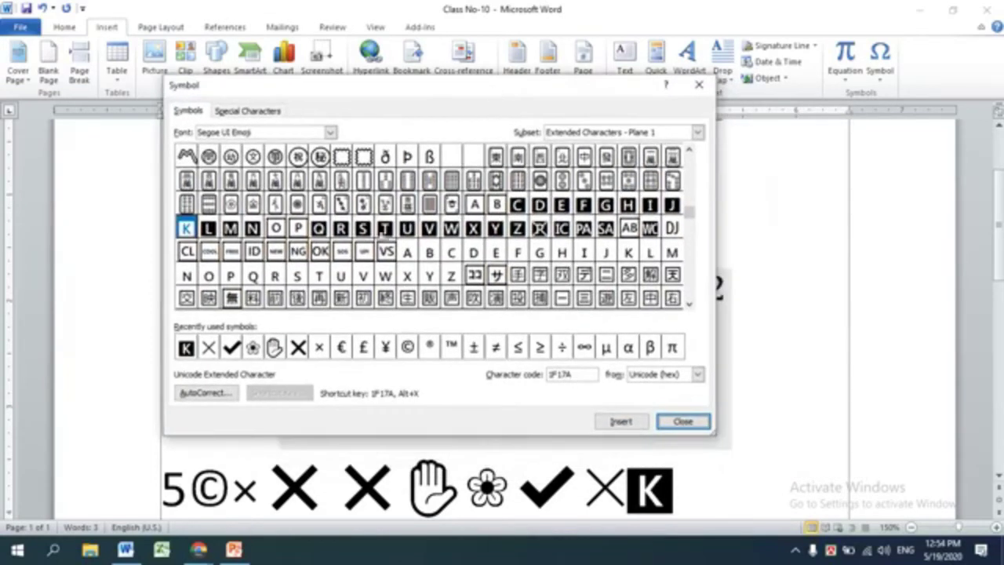
double_click(340, 227)
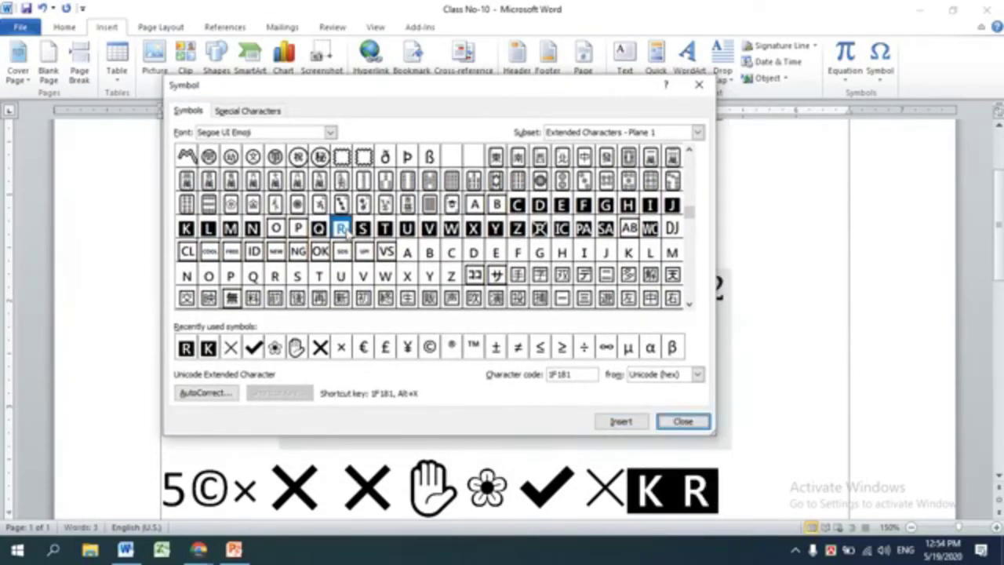
double_click(408, 228)
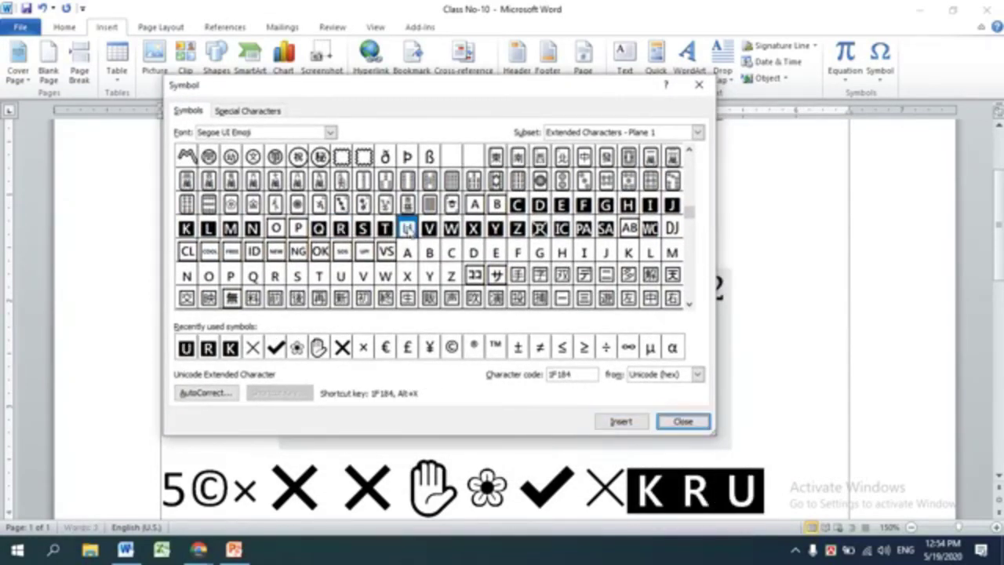
click(497, 229)
double_click(497, 228)
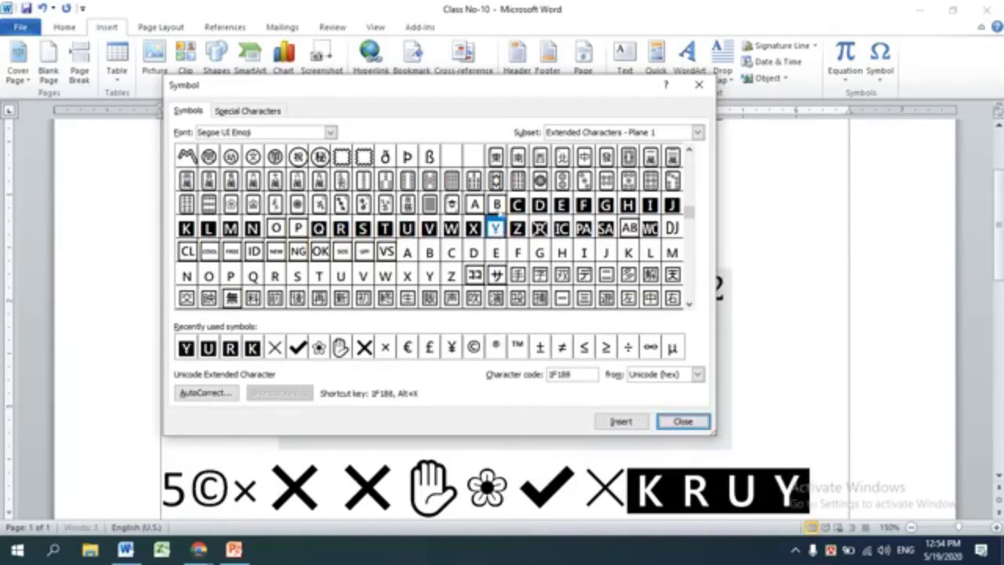
double_click(497, 205)
double_click(429, 227)
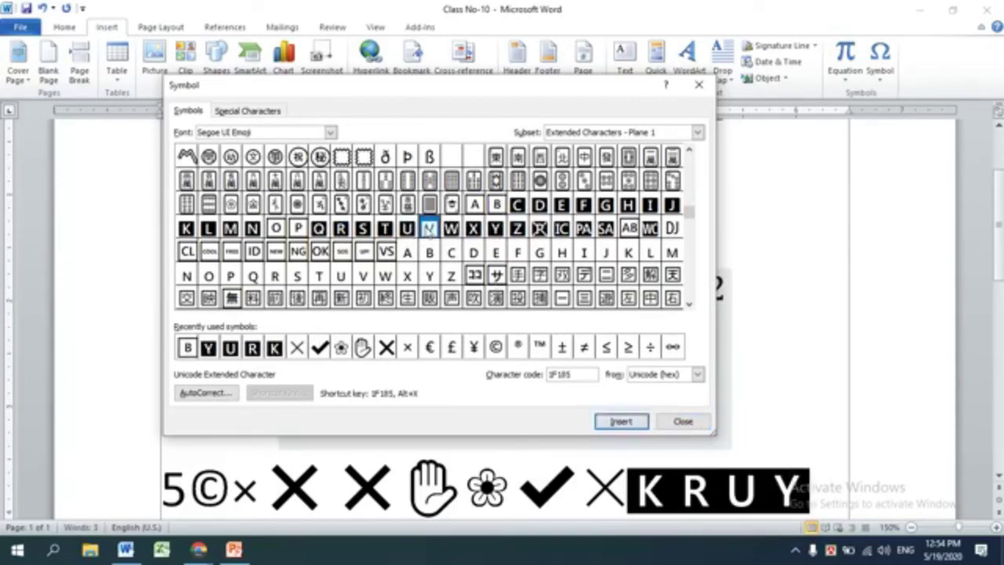
click(682, 422)
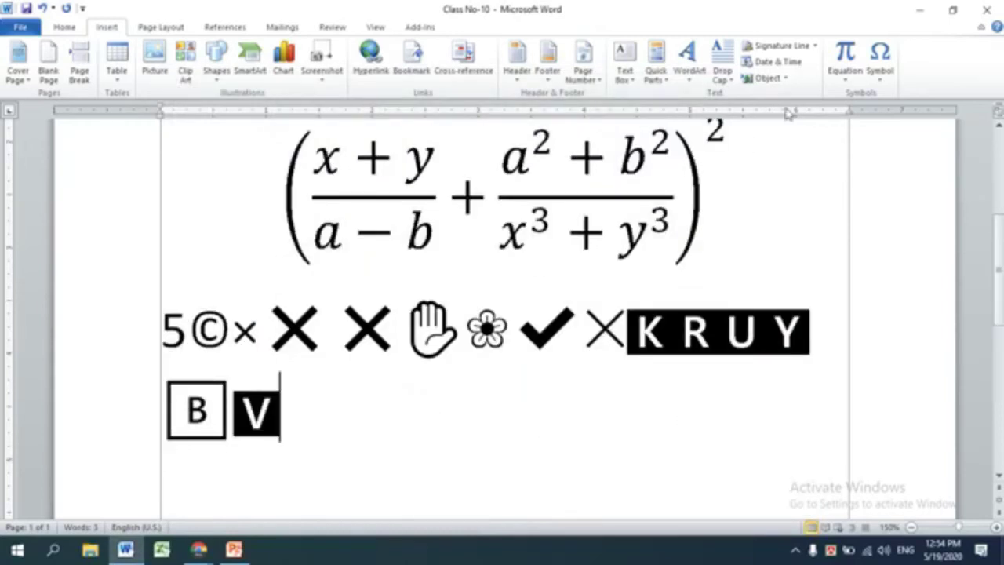
Step: Open More Symbols and scroll the font list to pick a Bengali font
click(881, 80)
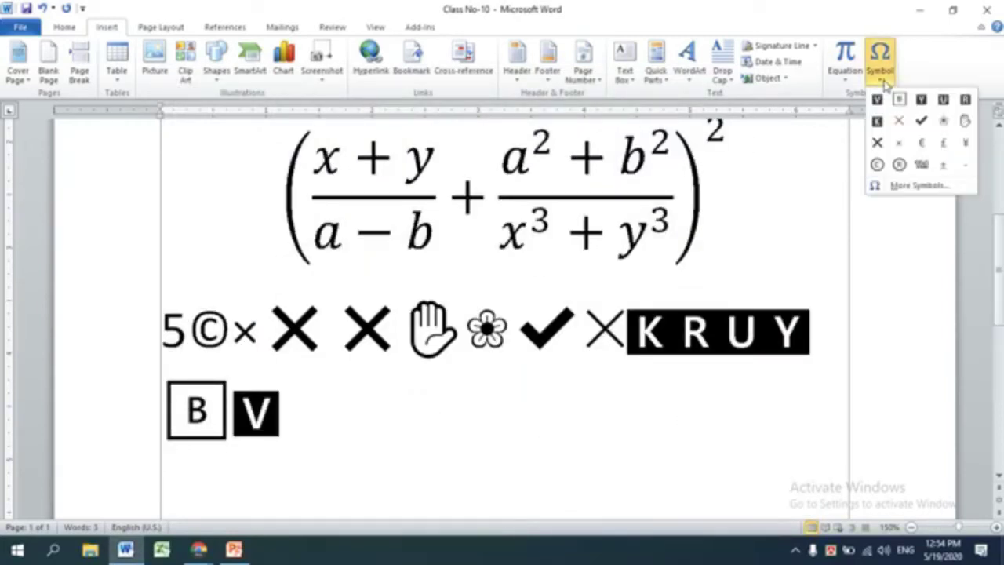
click(909, 188)
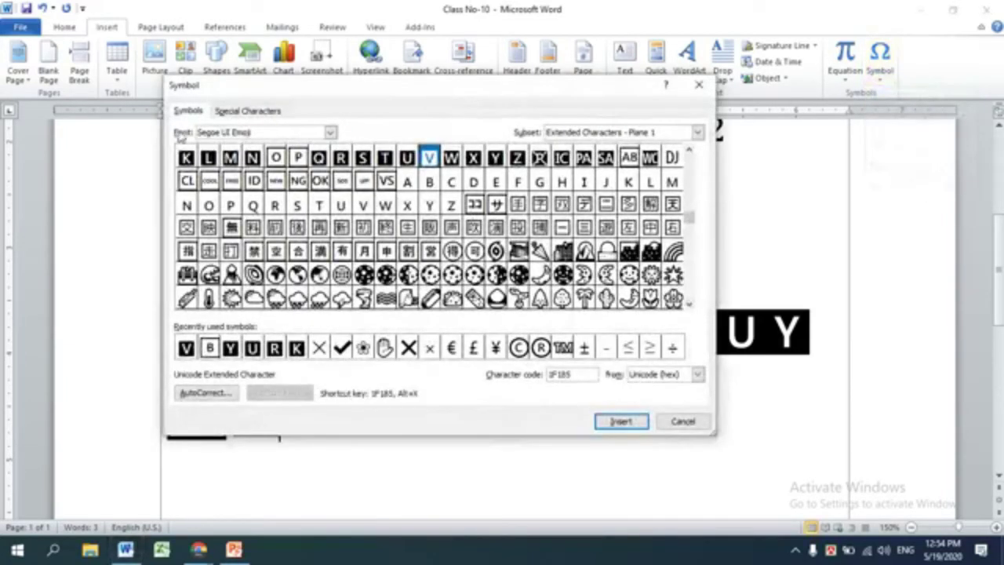
click(330, 133)
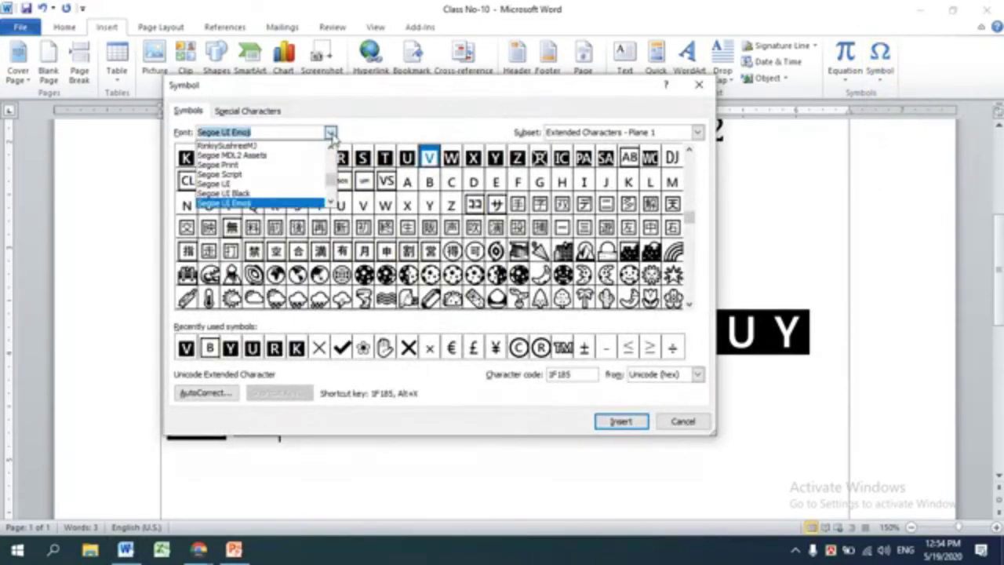
mouse_move(330, 181)
mouse_down()
mouse_move(331, 162)
mouse_move(331, 182)
mouse_up()
click(332, 147)
click(333, 147)
click(333, 147)
click(332, 147)
click(332, 148)
click(333, 148)
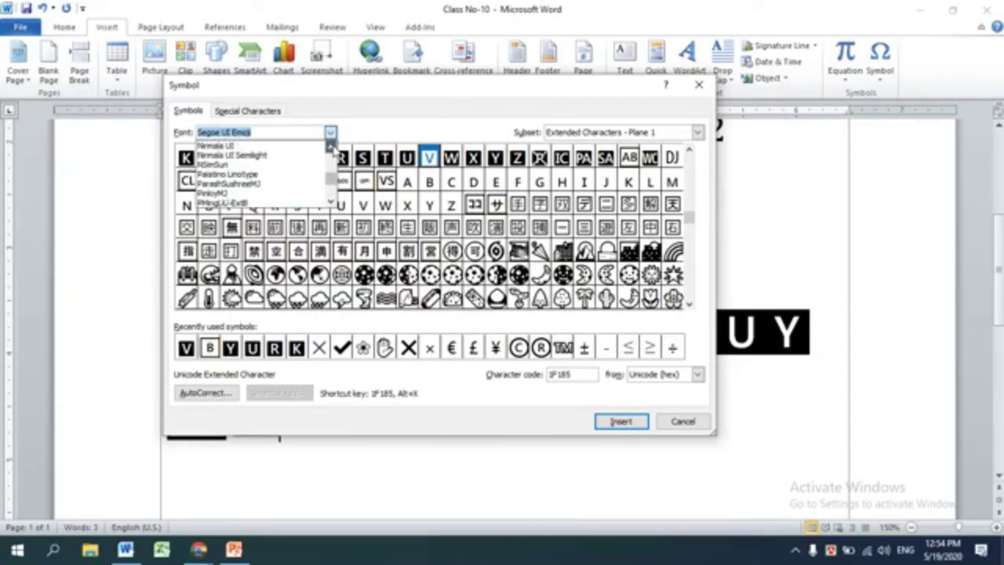
click(332, 149)
click(332, 148)
click(333, 148)
click(332, 148)
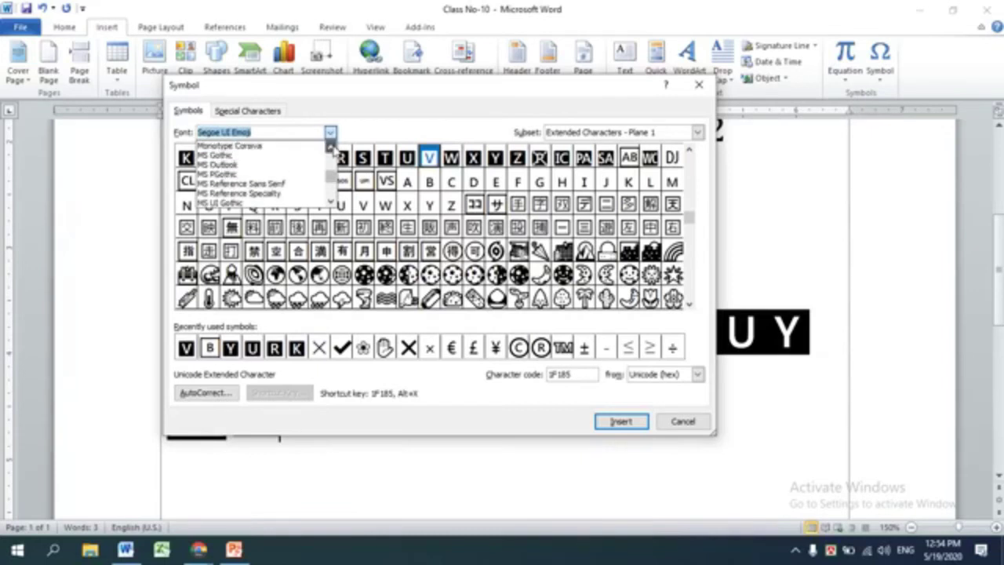
click(333, 149)
click(333, 148)
click(330, 147)
click(330, 148)
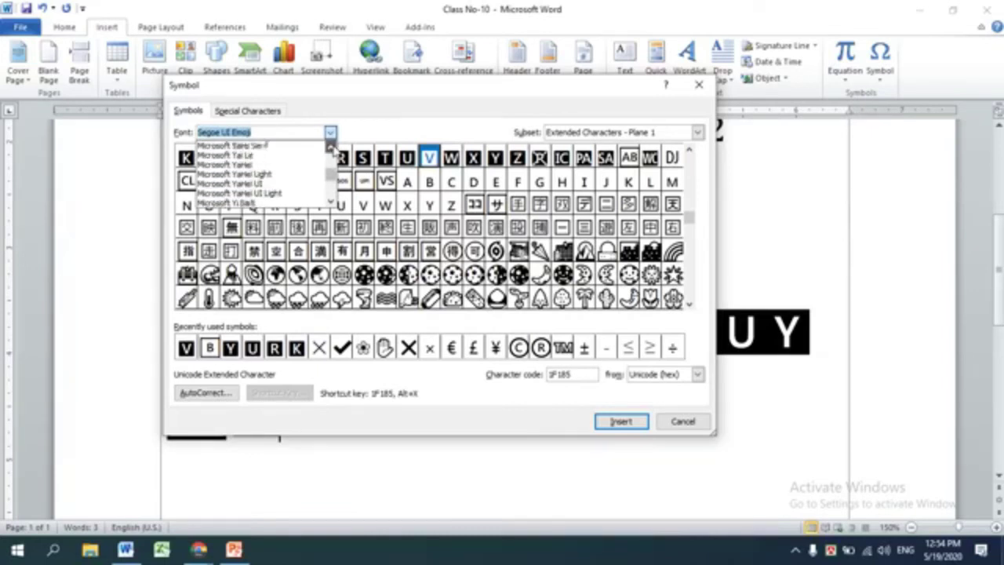
click(330, 148)
click(330, 148)
click(330, 147)
click(330, 147)
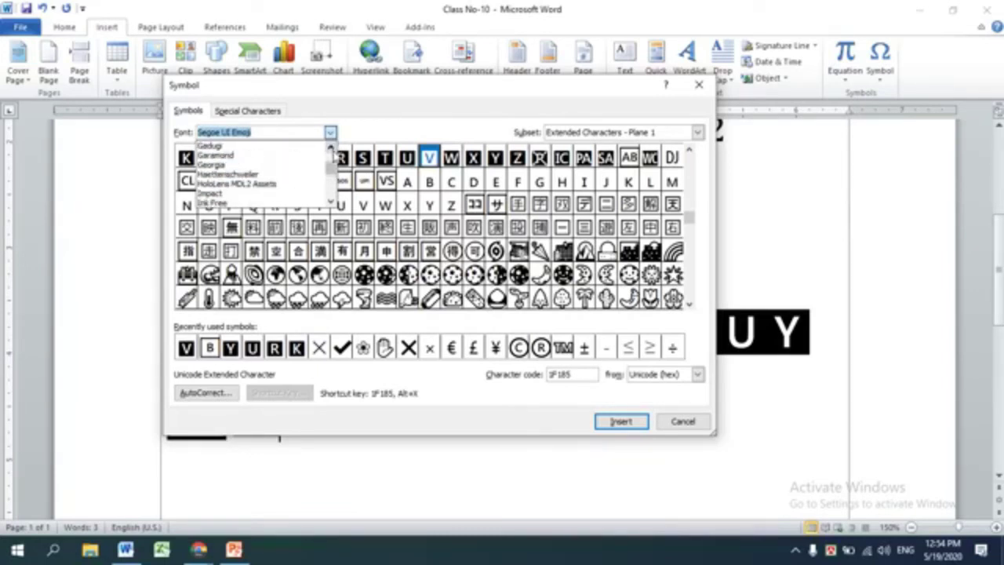
click(330, 203)
click(330, 203)
click(330, 203)
click(330, 203)
click(330, 203)
click(330, 203)
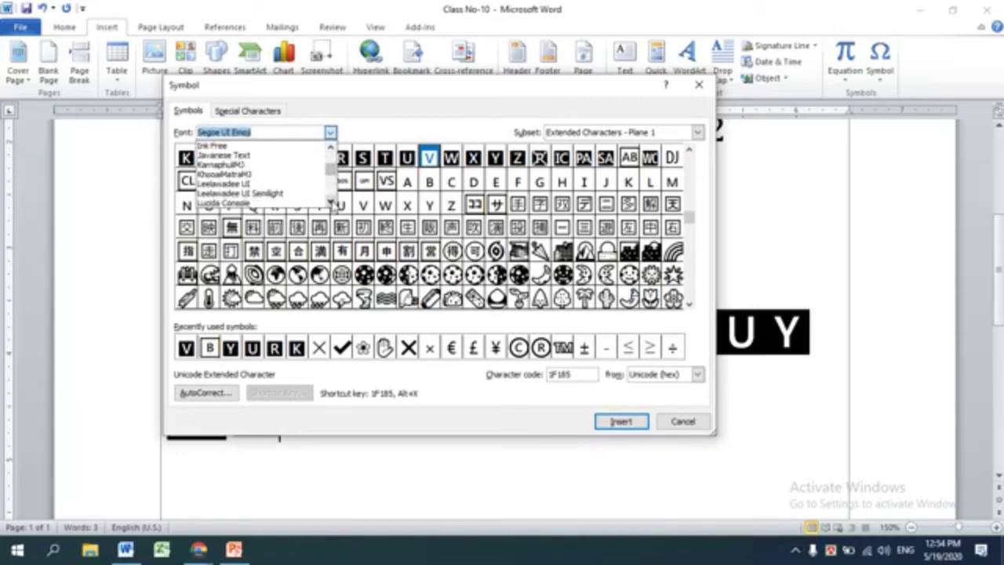
click(229, 174)
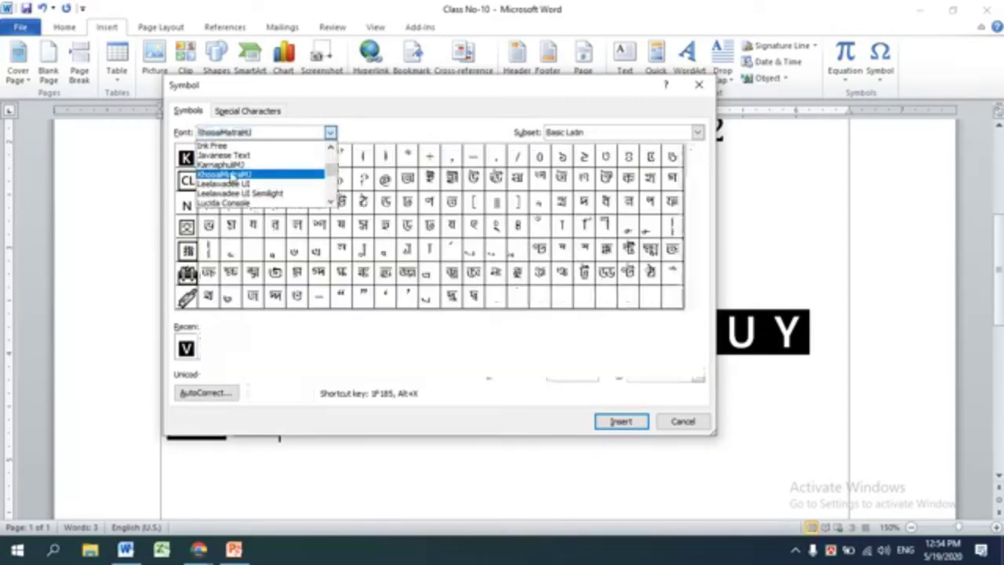
Step: Scroll the font list again and set the symbol font to SutonnyMJ
click(330, 132)
drag(330, 169, 333, 190)
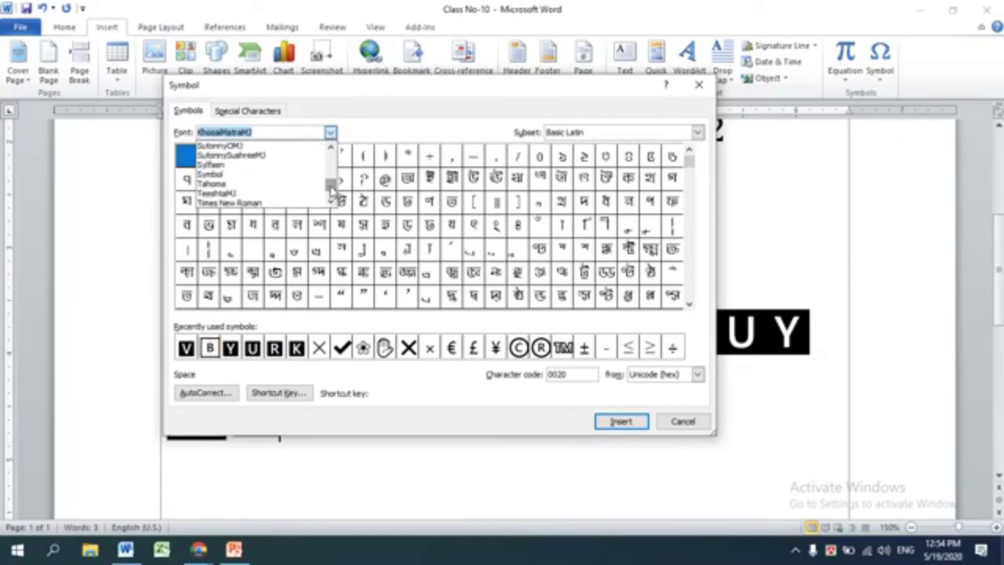
click(331, 203)
click(332, 203)
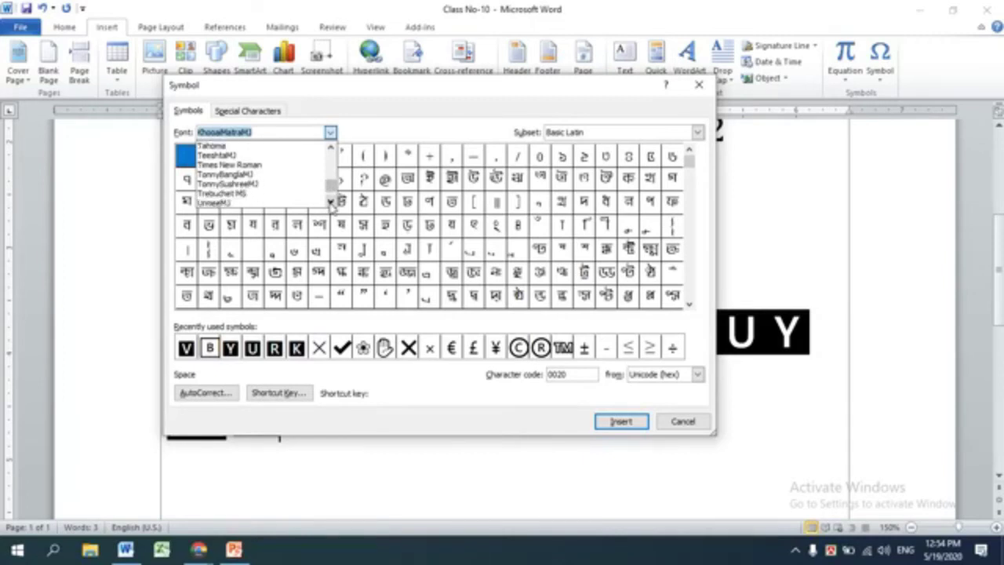
click(331, 203)
click(331, 203)
click(332, 203)
click(331, 203)
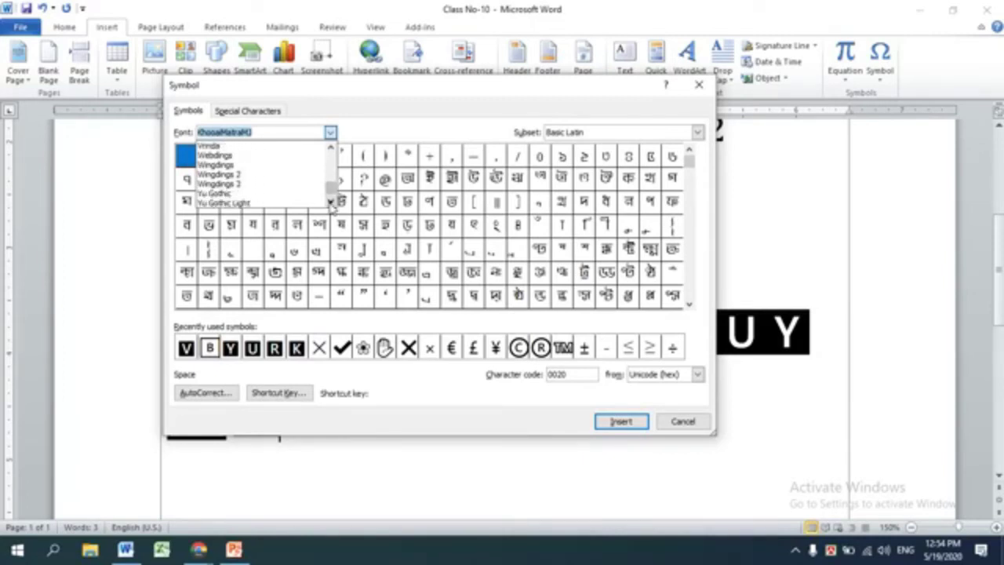
click(332, 203)
click(332, 203)
click(330, 151)
click(330, 151)
click(330, 150)
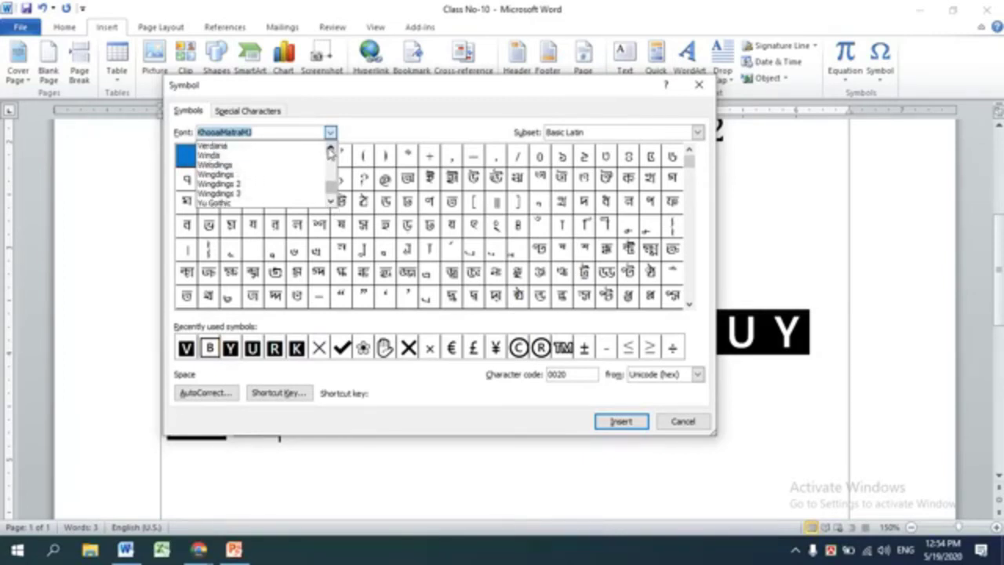
click(330, 151)
click(330, 151)
click(331, 150)
click(330, 151)
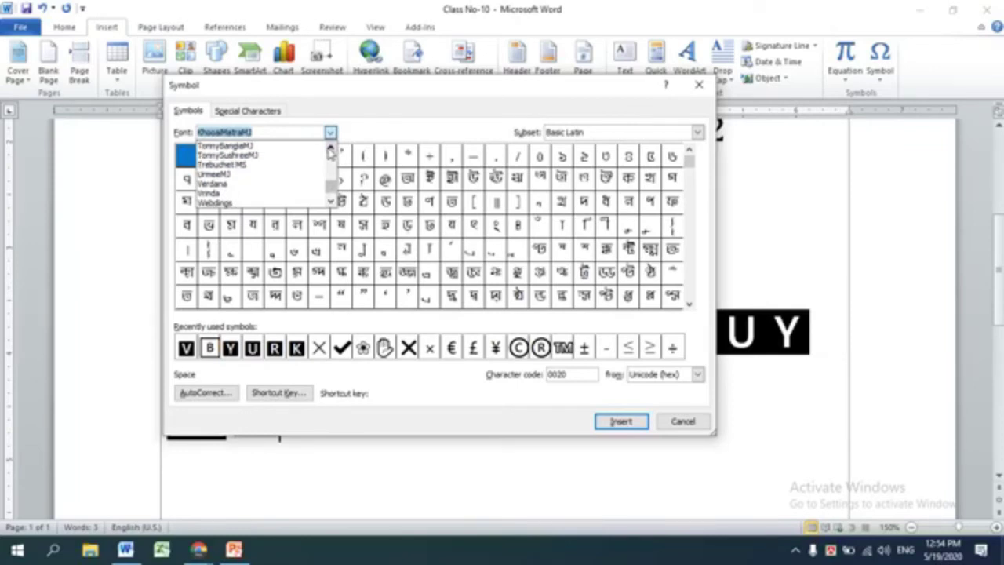
click(330, 150)
click(330, 151)
click(330, 150)
click(330, 151)
click(330, 151)
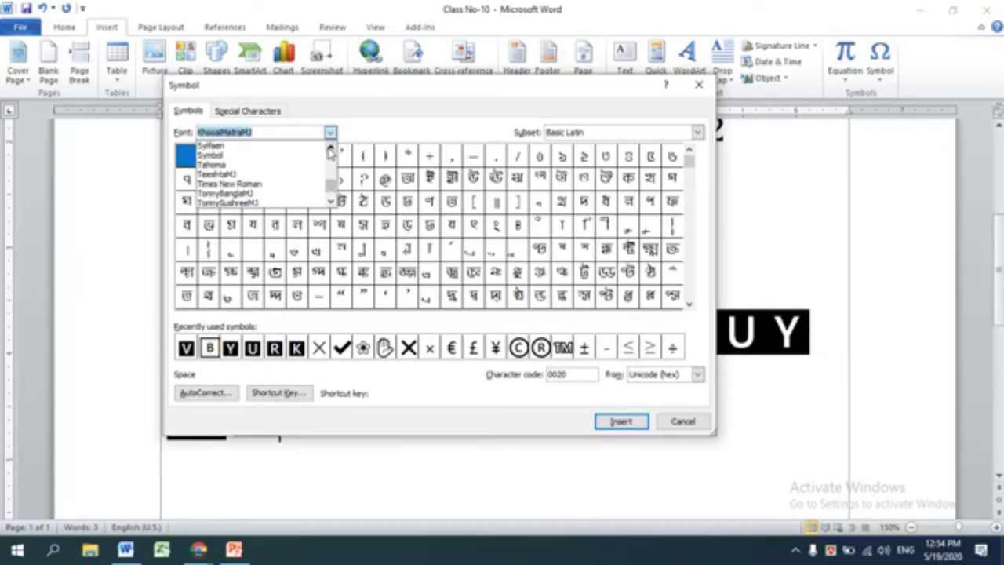
click(330, 150)
click(330, 151)
click(330, 151)
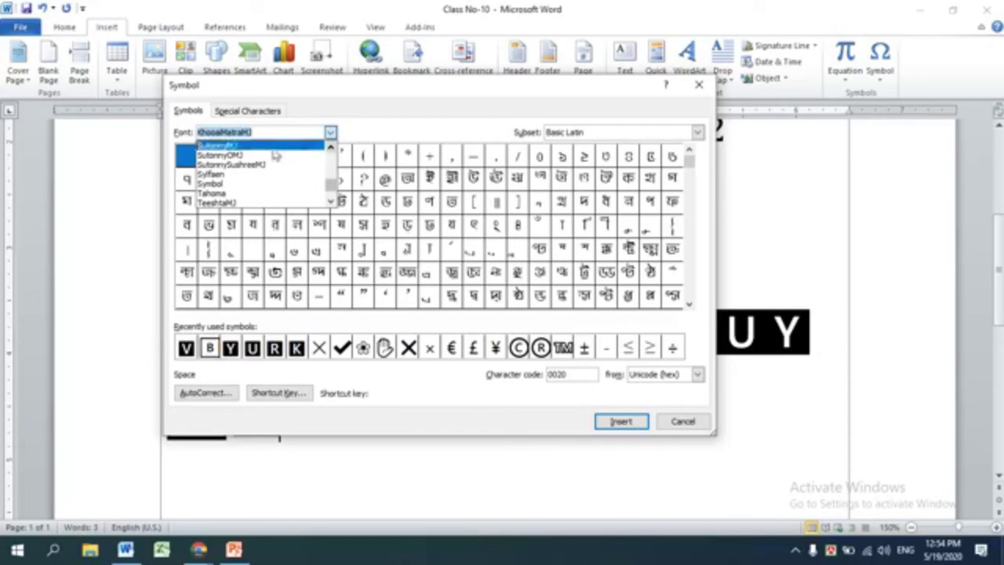
click(232, 146)
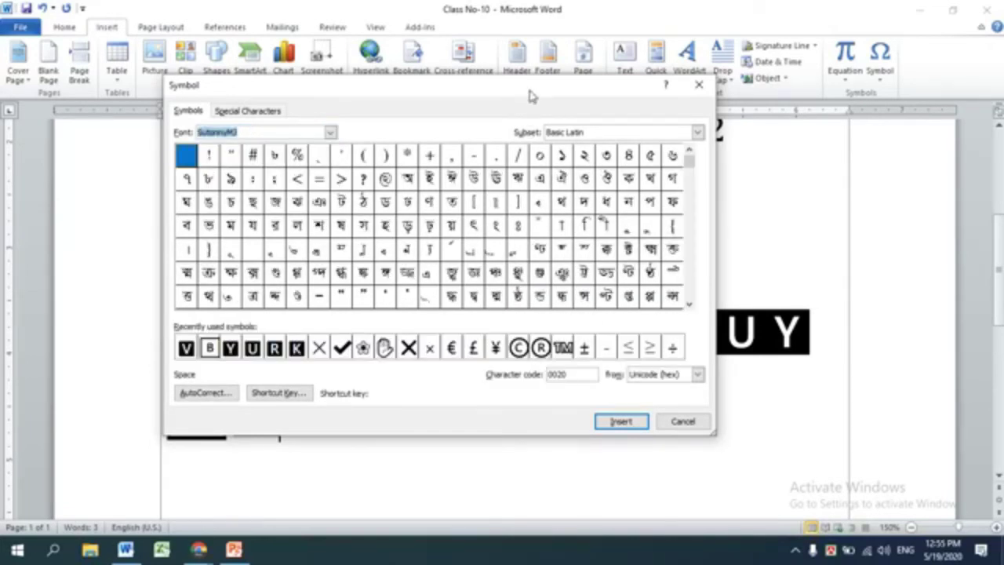
Step: Insert the SutonnyMJ glyphs ি, ব, জ্ঞ, া and ন to spell বিজ্ঞান, then a space
mouse_move(532, 94)
mouse_down()
mouse_move(788, 83)
mouse_move(748, 90)
mouse_up()
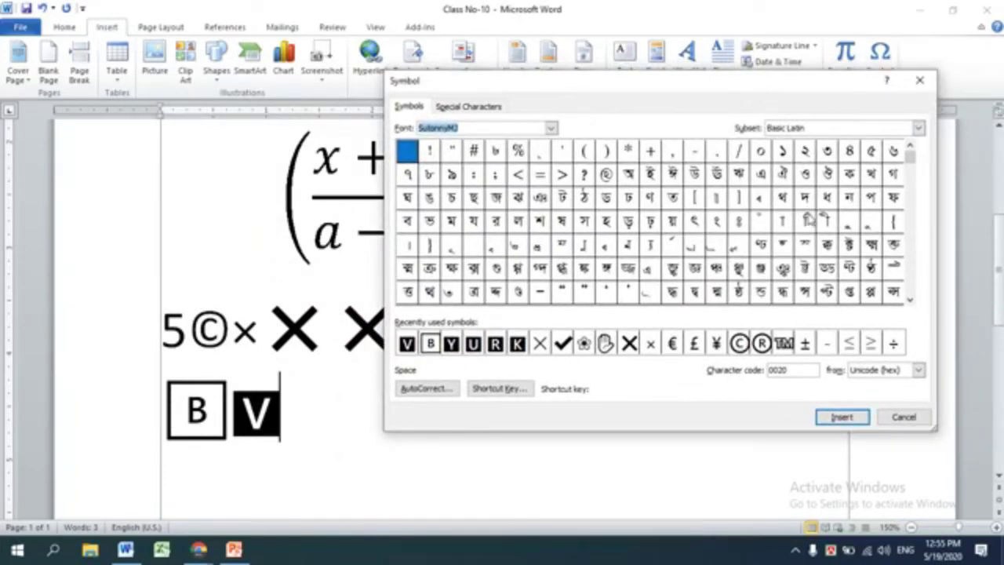
double_click(808, 222)
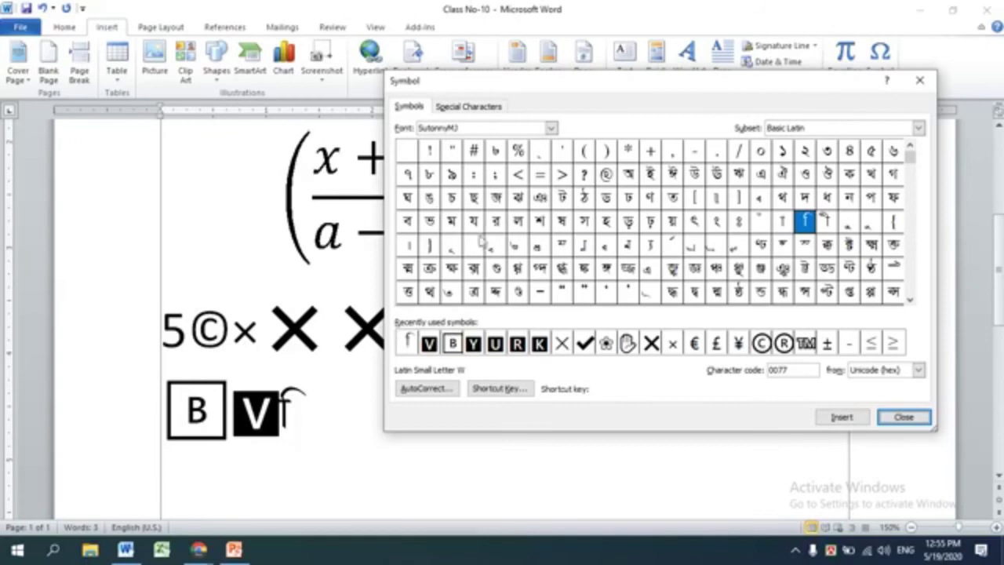
click(407, 224)
double_click(407, 224)
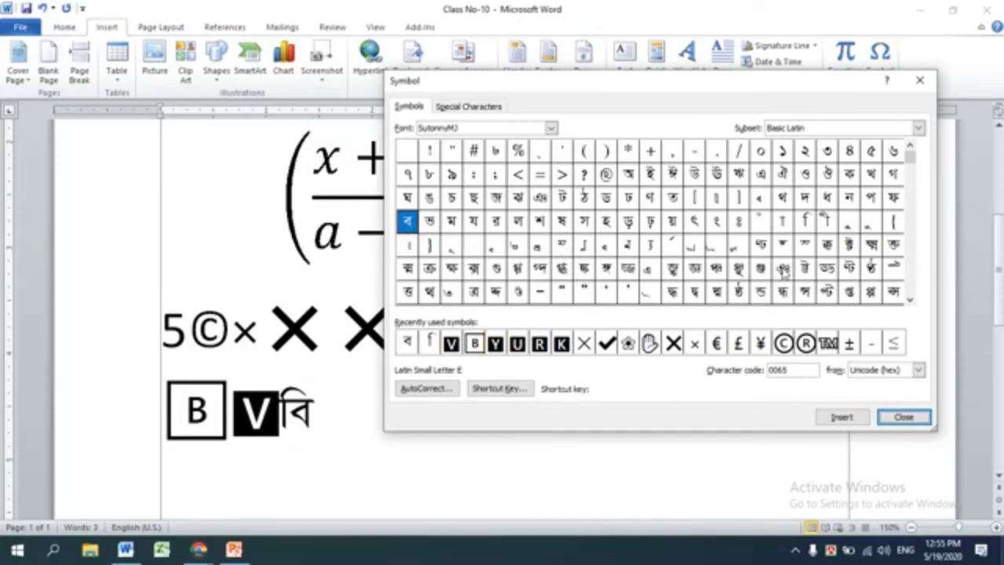
click(696, 270)
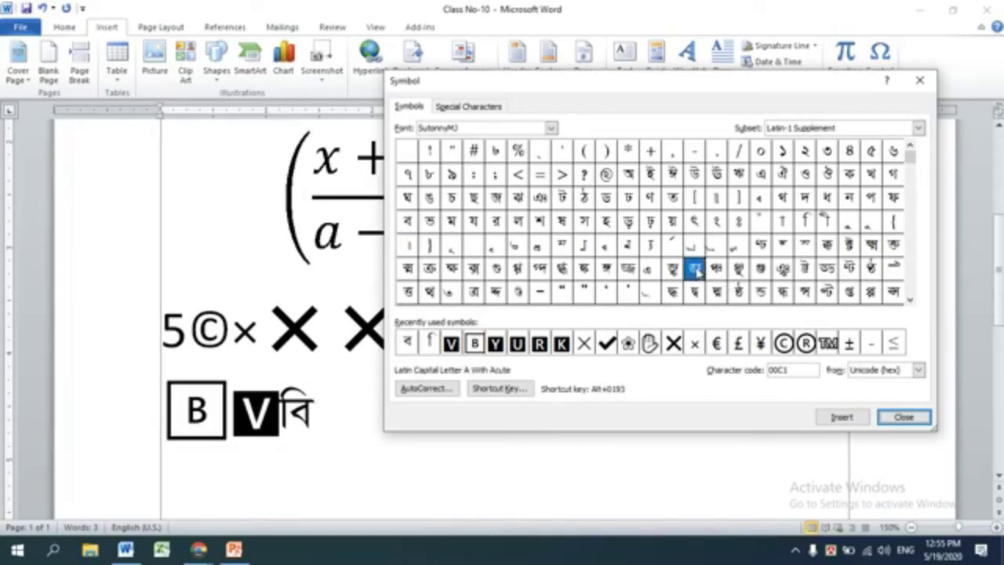
double_click(695, 270)
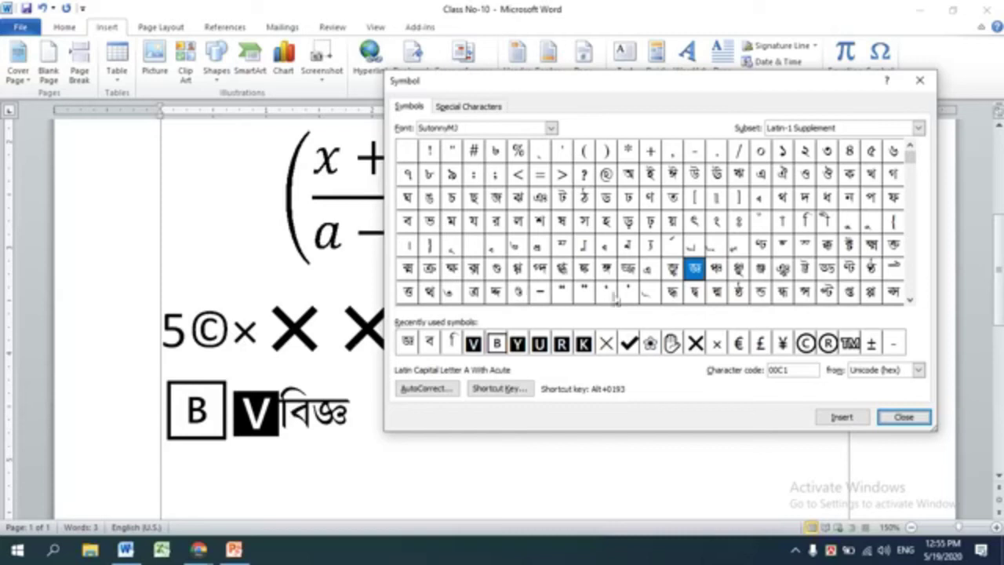
double_click(781, 223)
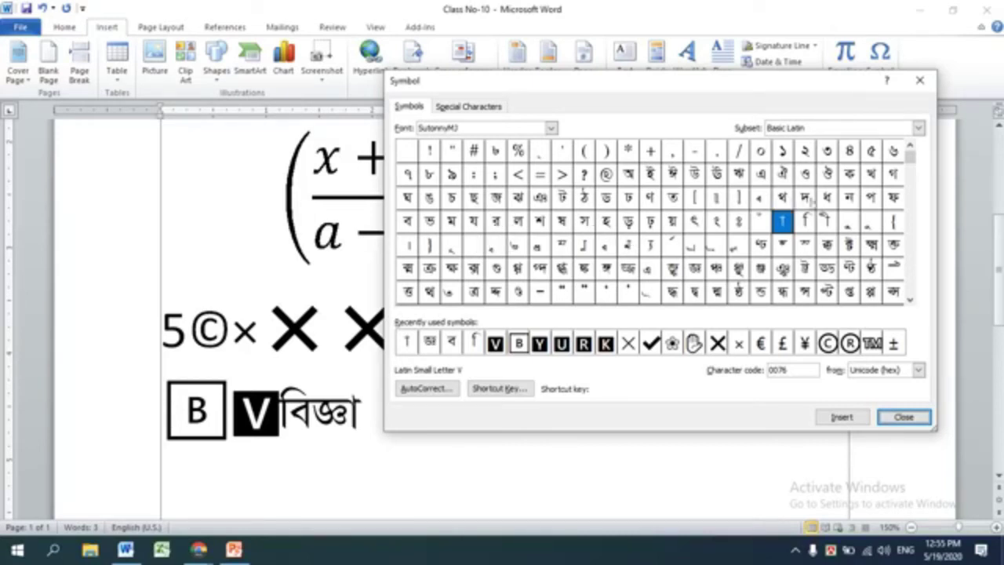
double_click(849, 198)
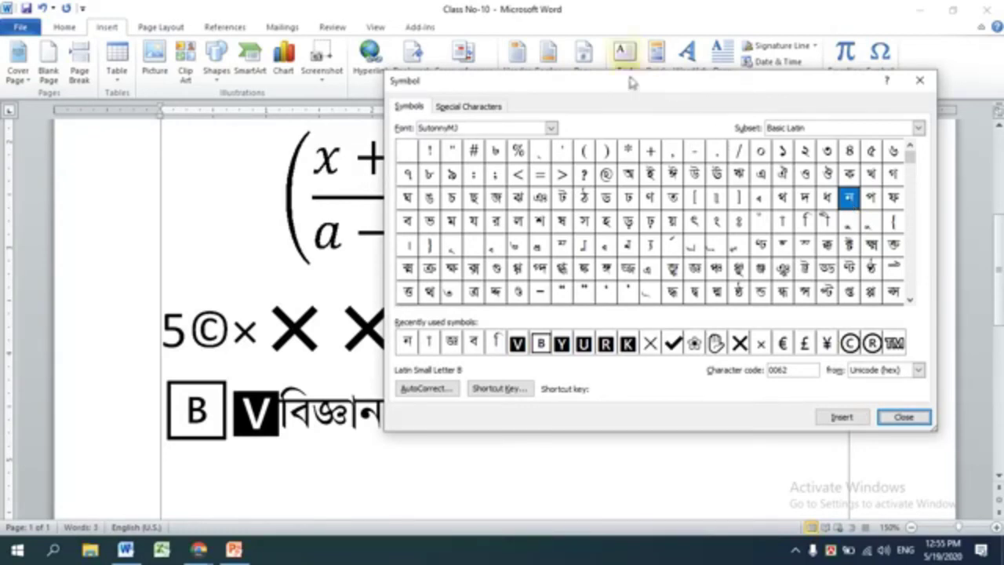
drag(651, 87, 718, 116)
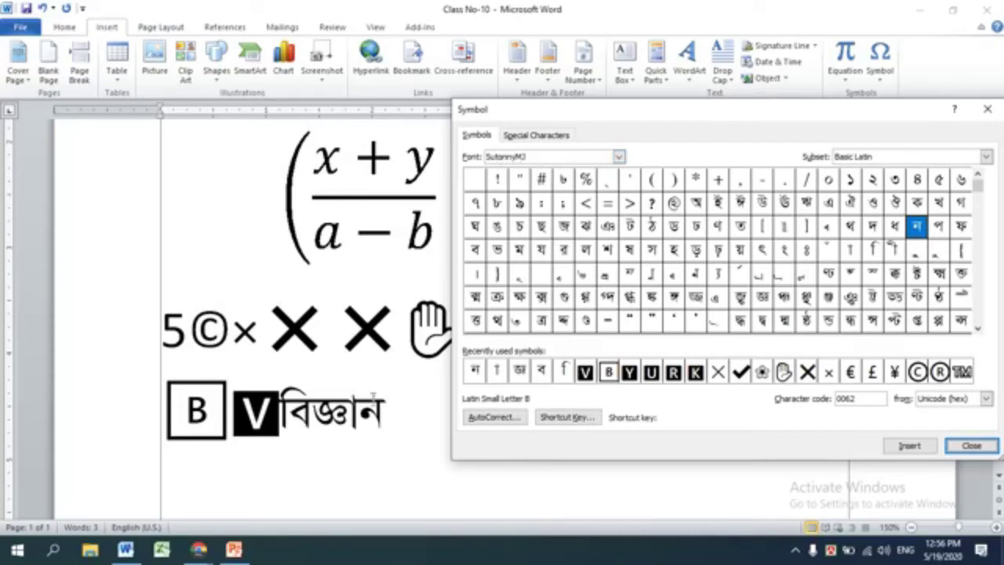
double_click(473, 181)
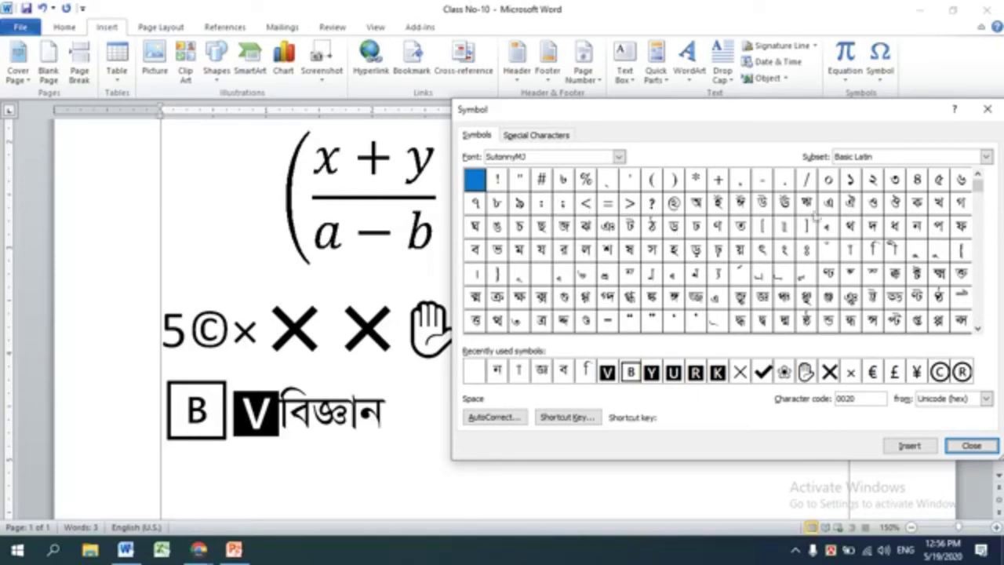
Step: Build a second Bengali word from অ, া, a conjunct and a vowel mark beneath it
double_click(694, 204)
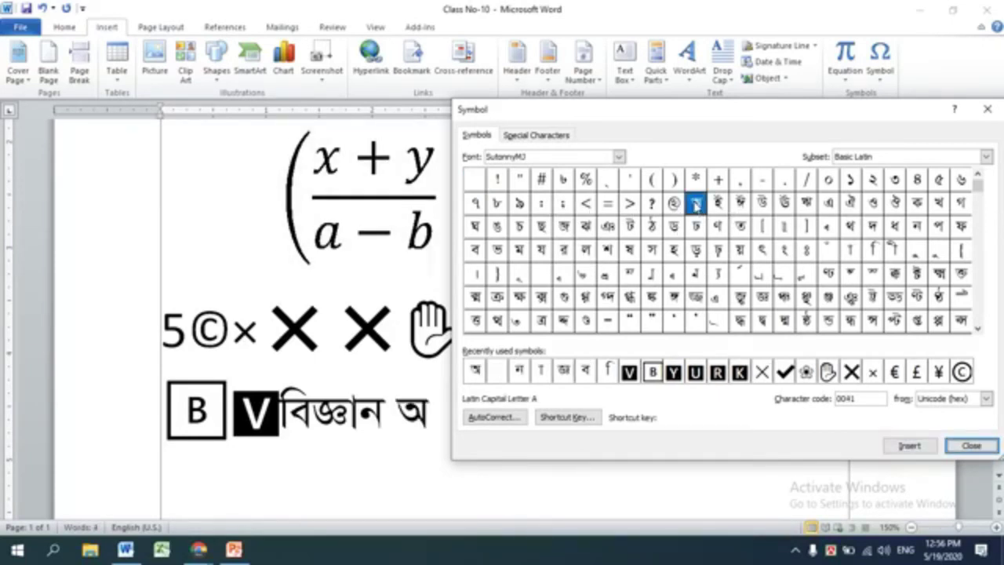
double_click(850, 249)
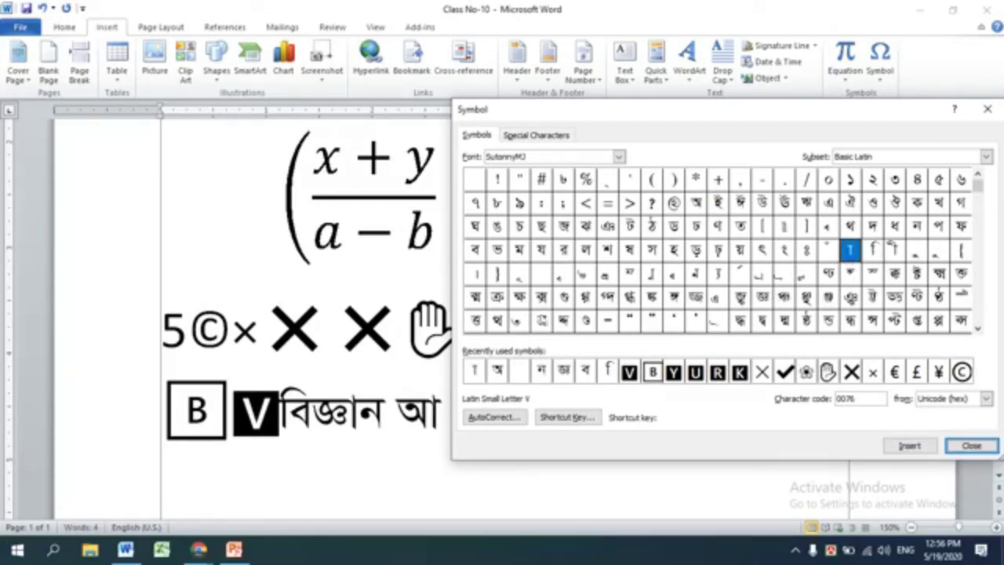
click(977, 329)
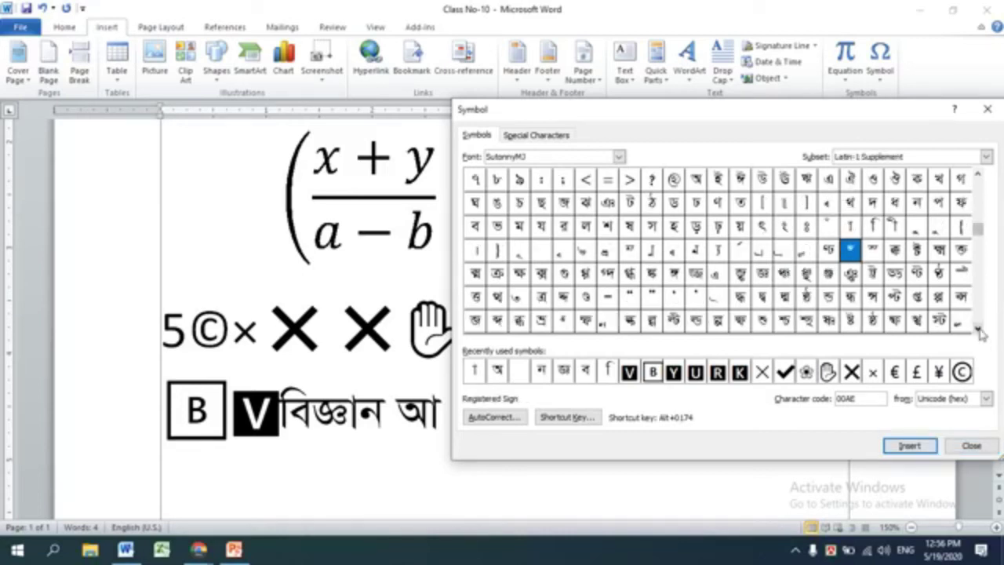
click(977, 329)
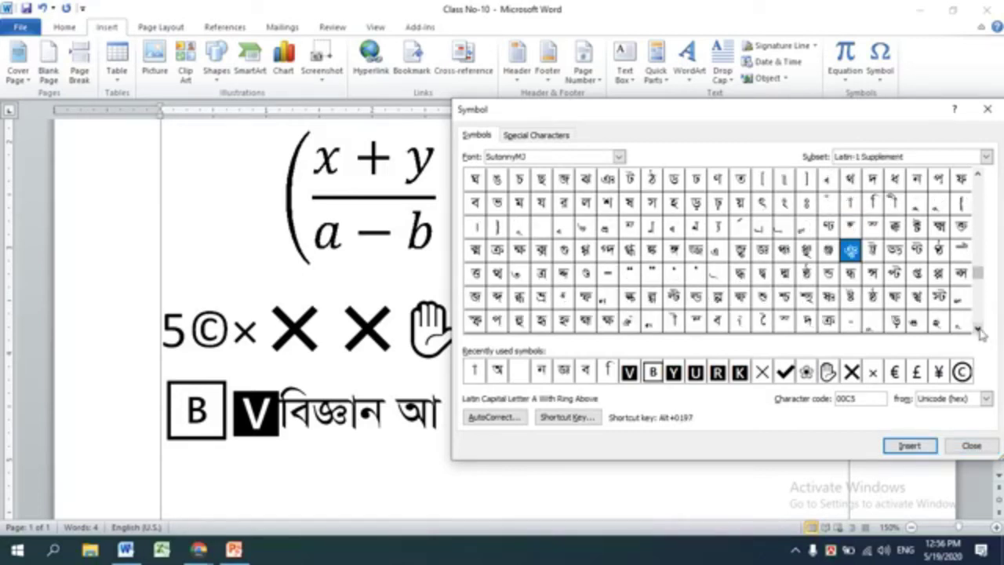
click(978, 330)
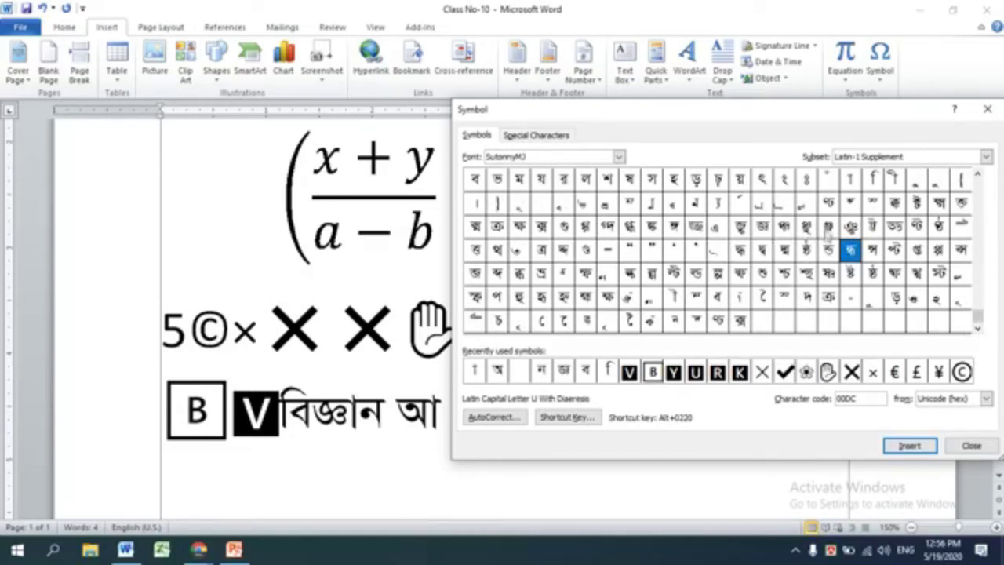
double_click(828, 226)
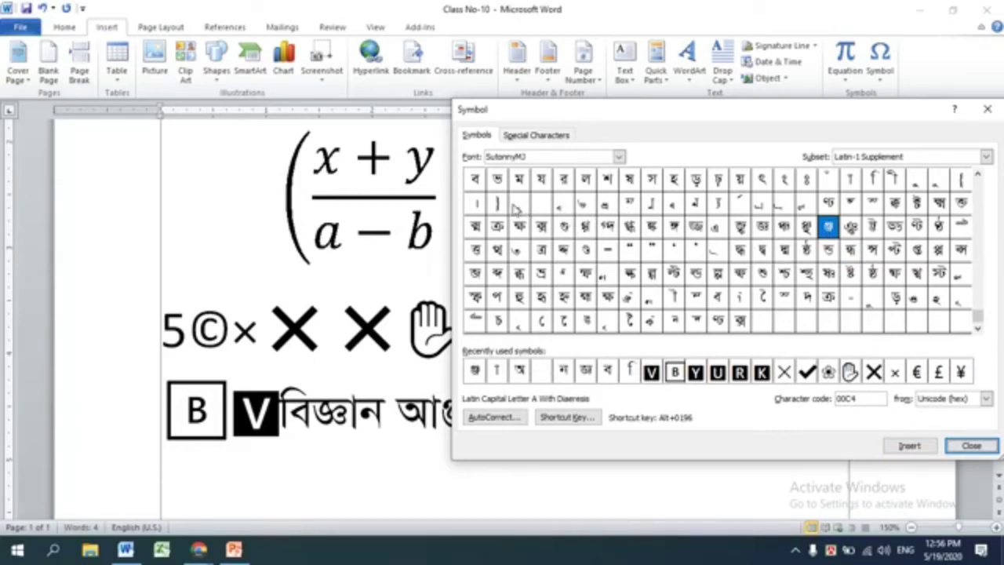
double_click(937, 179)
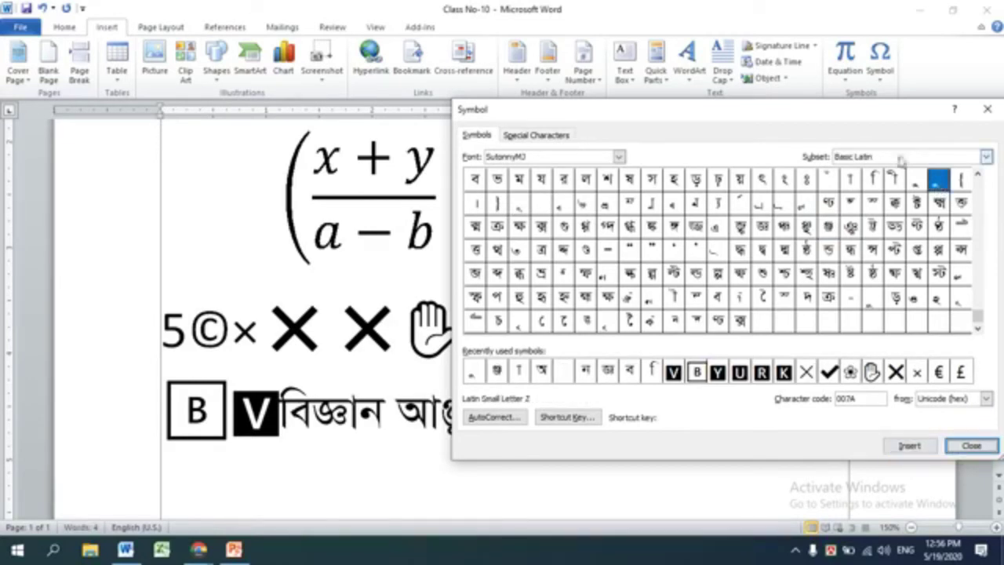
drag(705, 109, 878, 238)
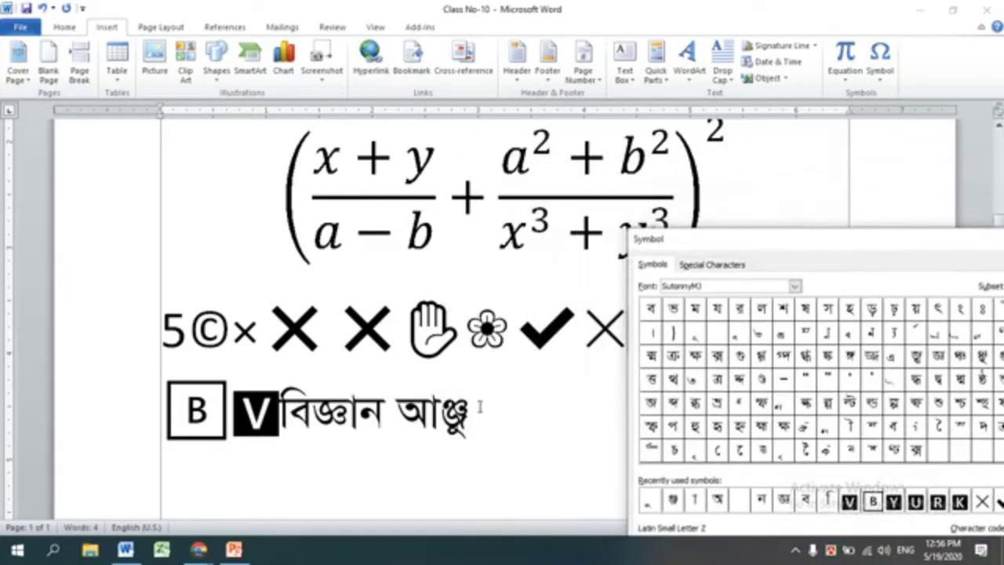
click(479, 408)
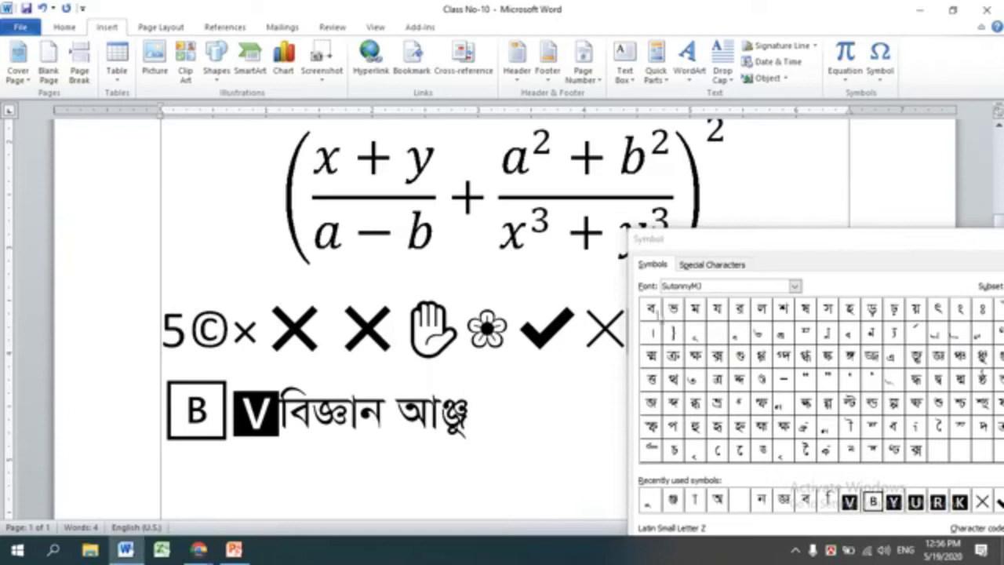
Step: Close the Symbol dialog and return to the Home tab's formatting options
mouse_move(788, 236)
mouse_down()
mouse_move(678, 103)
mouse_move(418, 123)
mouse_up()
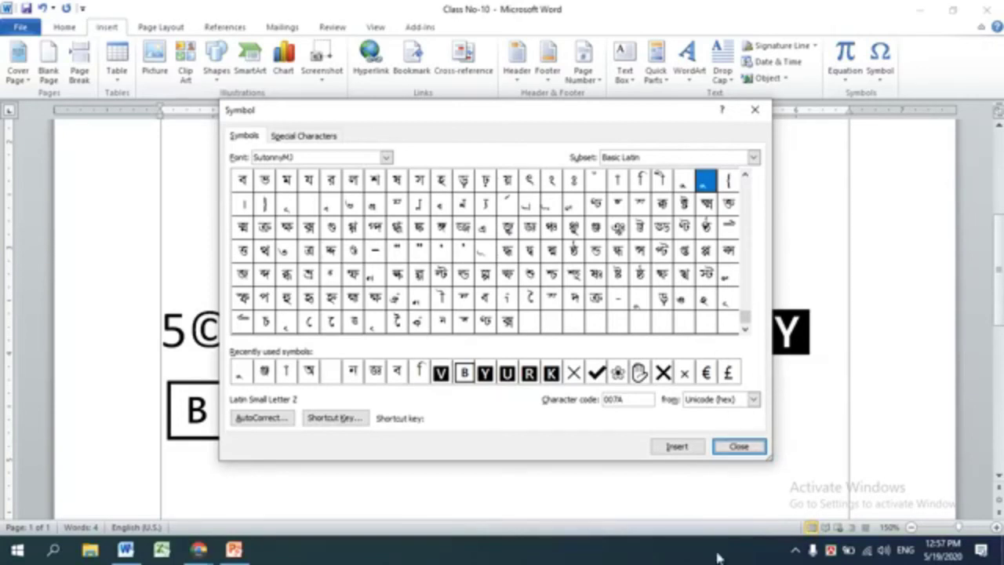
click(739, 445)
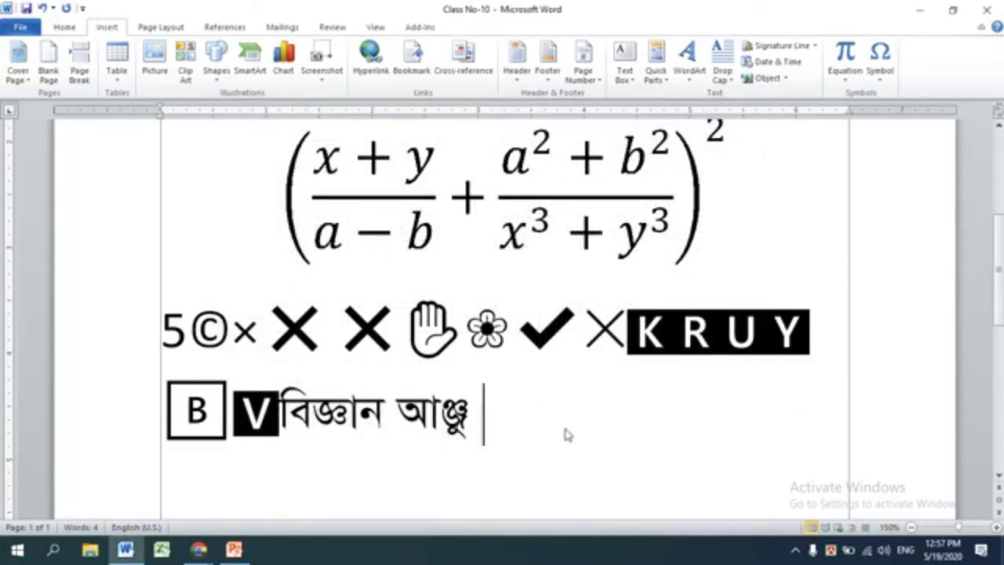
click(66, 28)
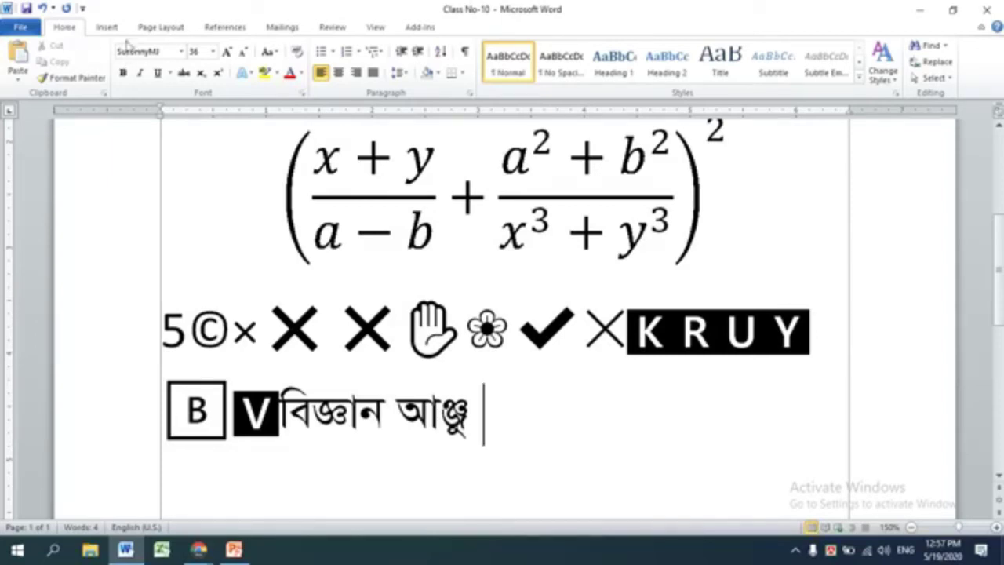
Step: Reopen More Symbols with the SutonnyMJ font and move the dialog clear of the text
click(110, 28)
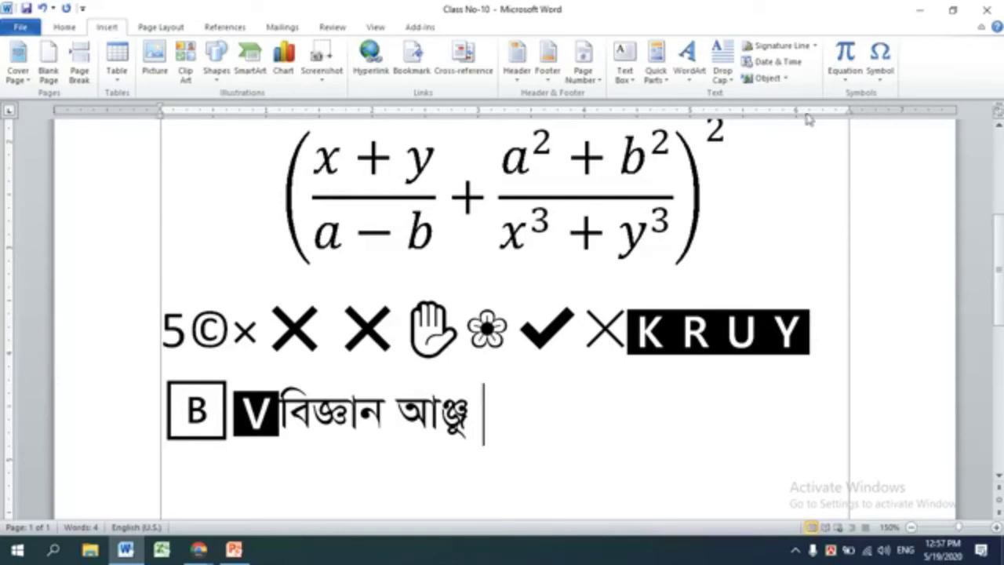
click(879, 79)
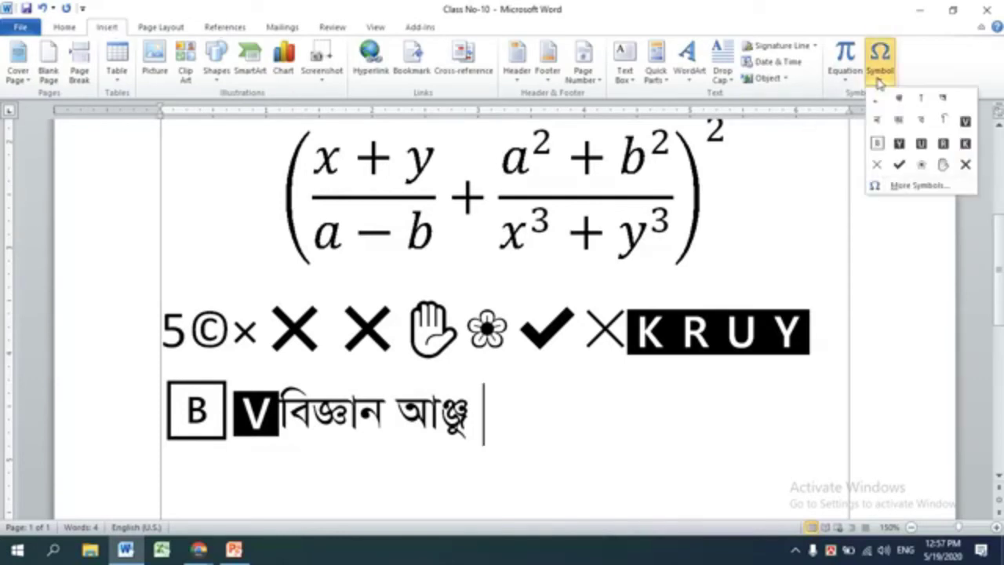
click(904, 187)
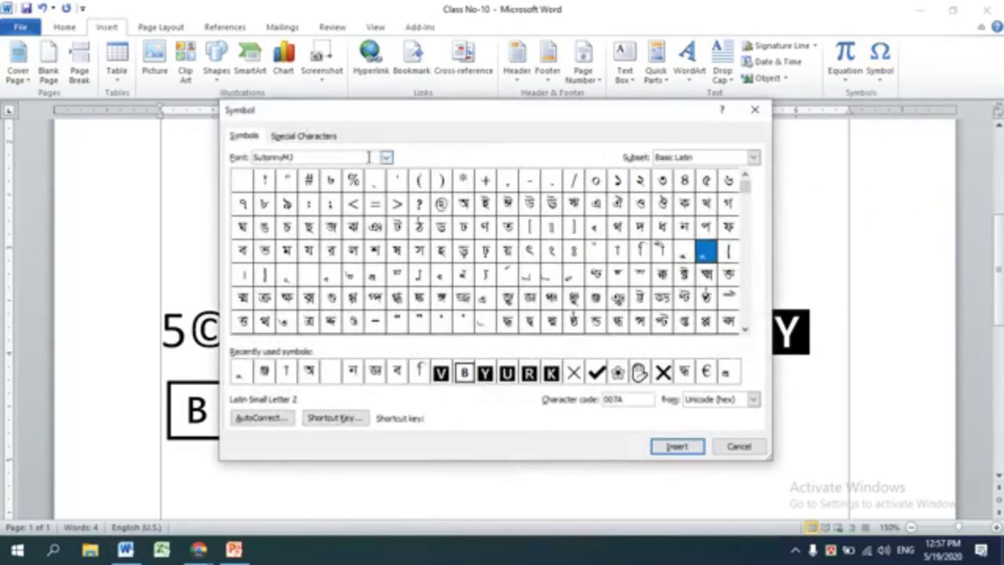
click(387, 158)
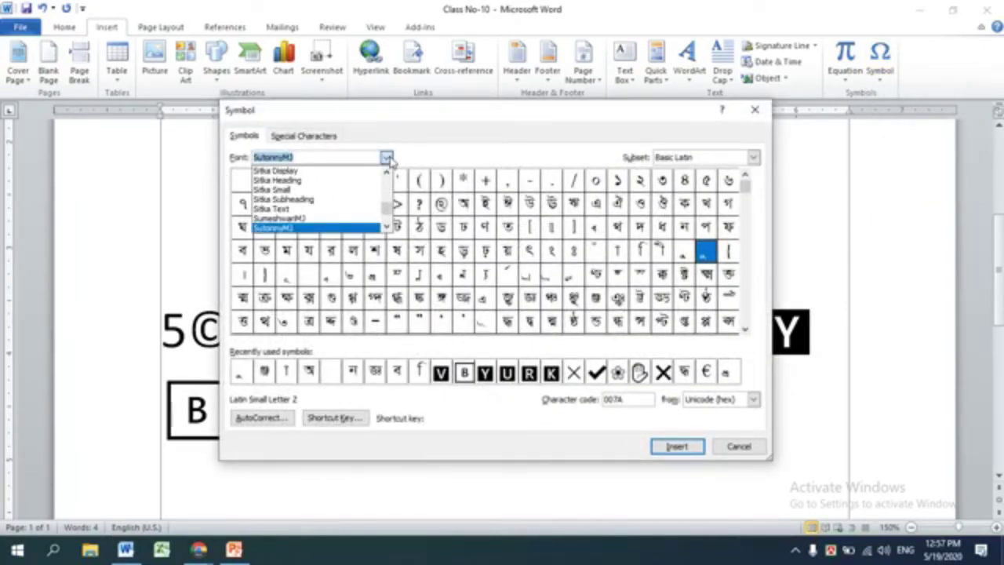
click(386, 226)
click(386, 227)
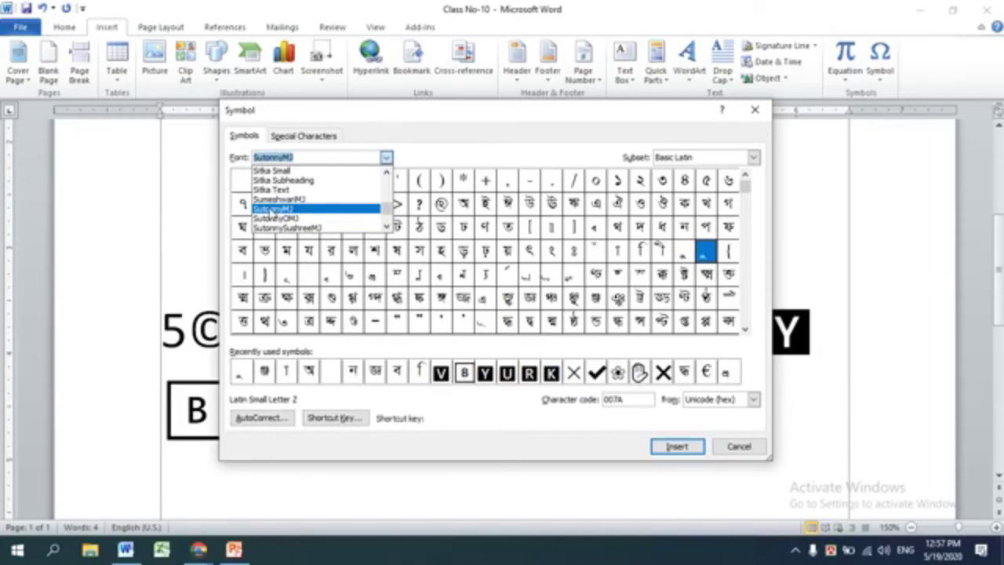
click(271, 210)
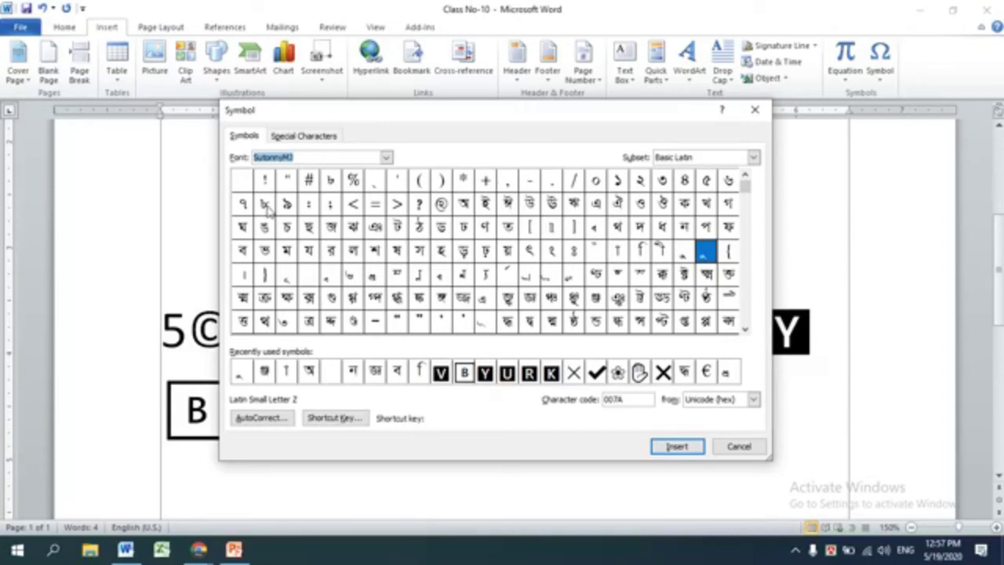
mouse_move(490, 121)
mouse_down()
mouse_move(595, 321)
mouse_move(594, 14)
mouse_move(580, 14)
mouse_up()
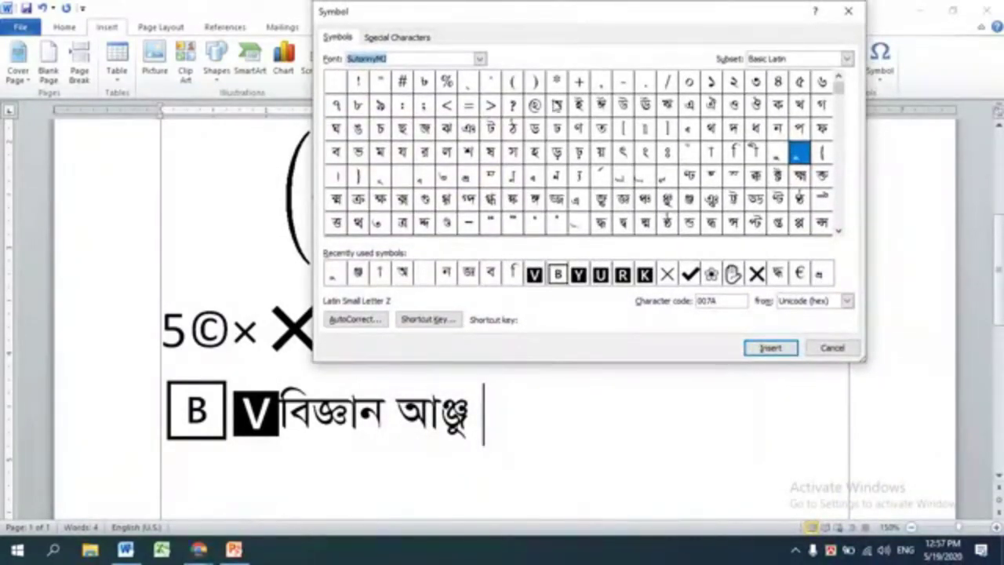
Step: Insert ক্ষ, ম and া to write ক্ষমা after আঞ্জু, then close the Symbol dialog
double_click(379, 200)
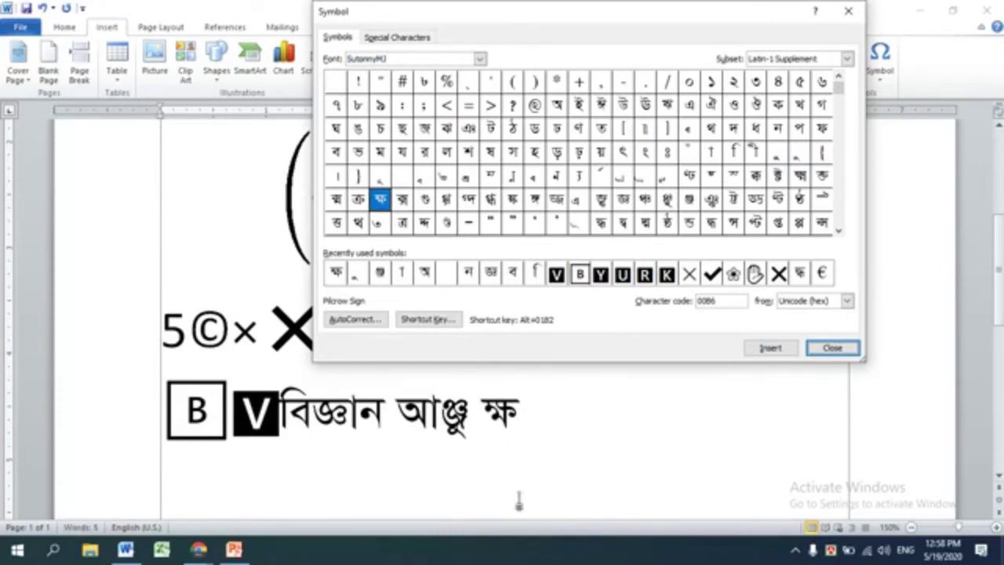
click(521, 414)
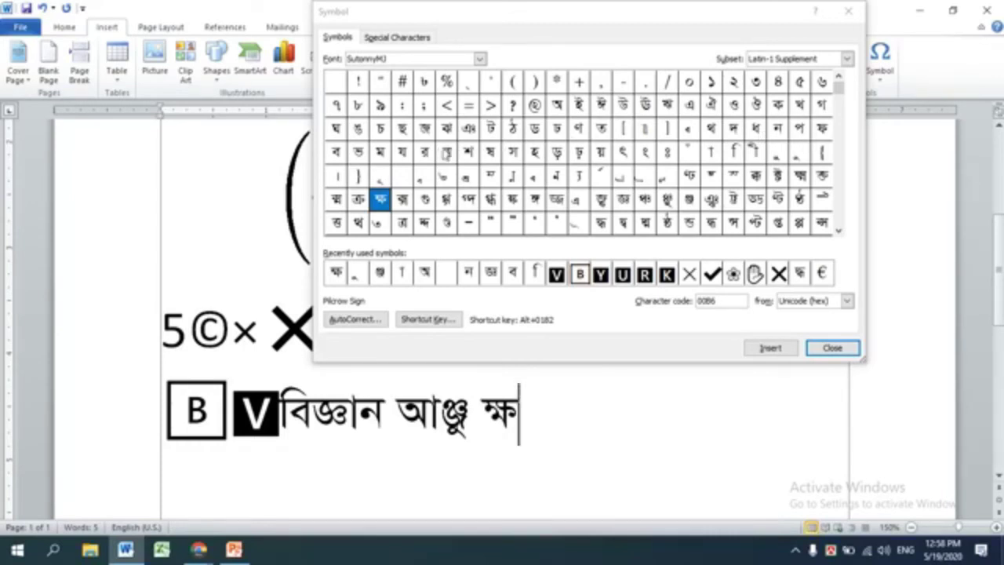
click(381, 156)
click(381, 155)
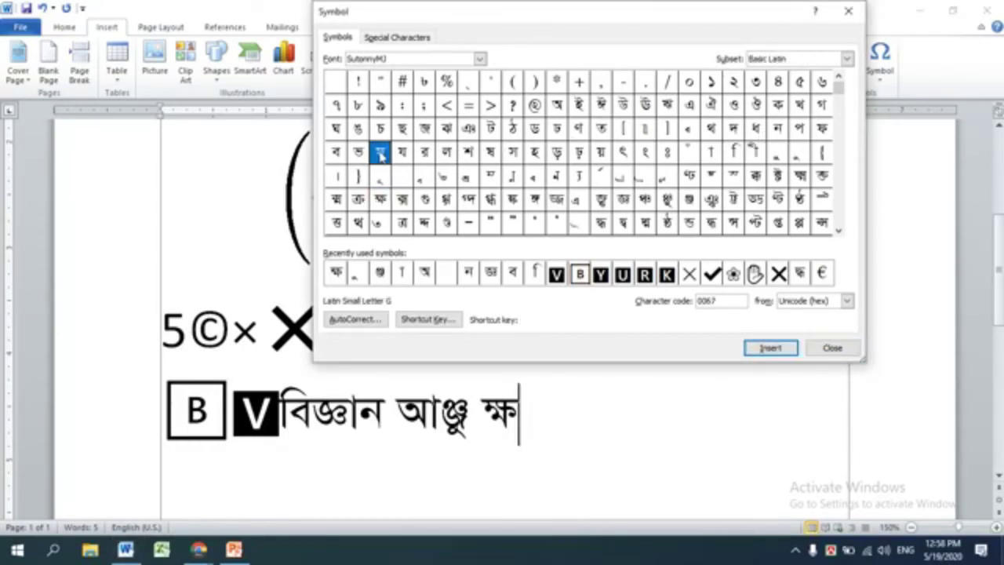
double_click(381, 156)
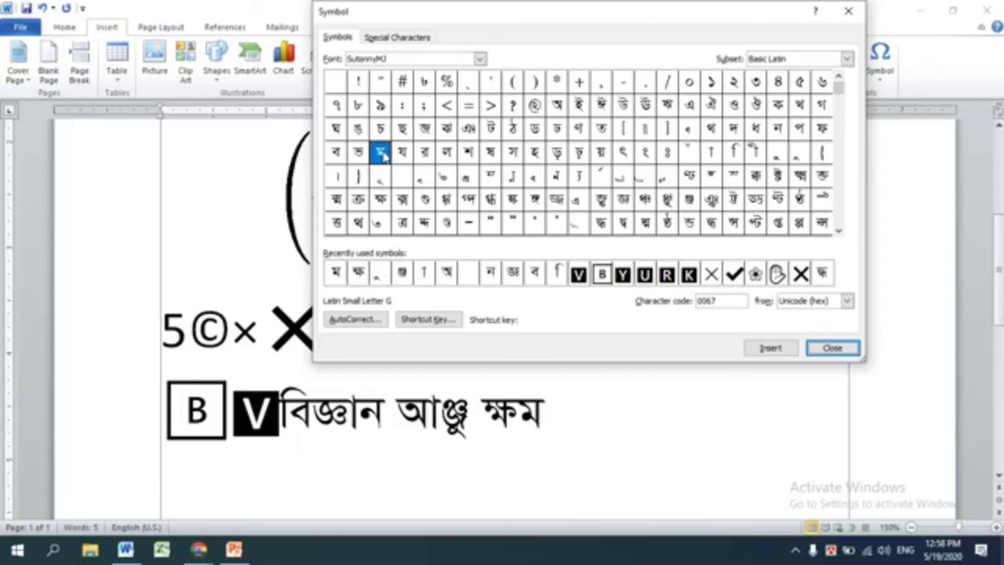
double_click(711, 154)
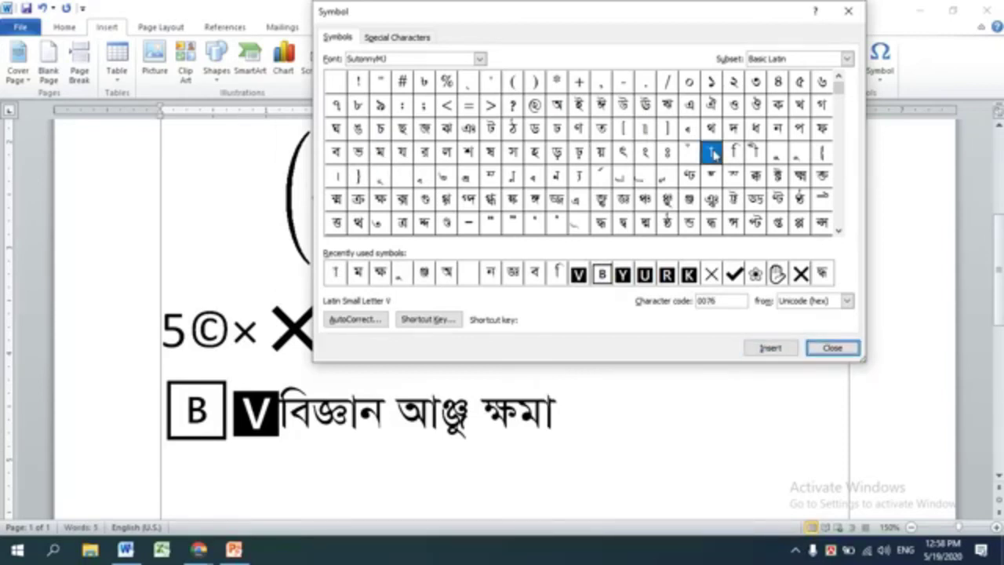
click(825, 347)
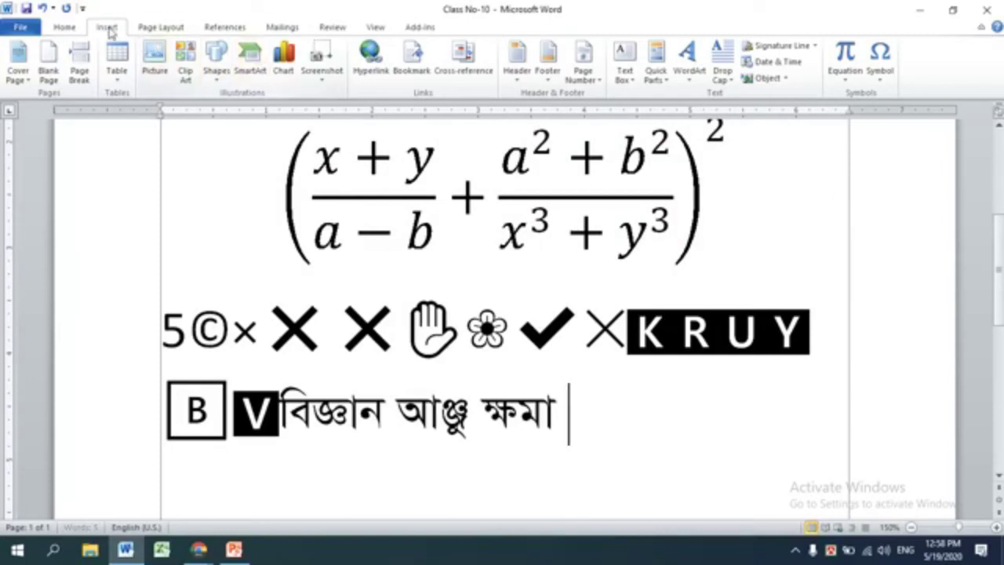
Step: Append a heavy check mark and a raised-hand symbol from recently used symbols after ক্ষমা
click(880, 70)
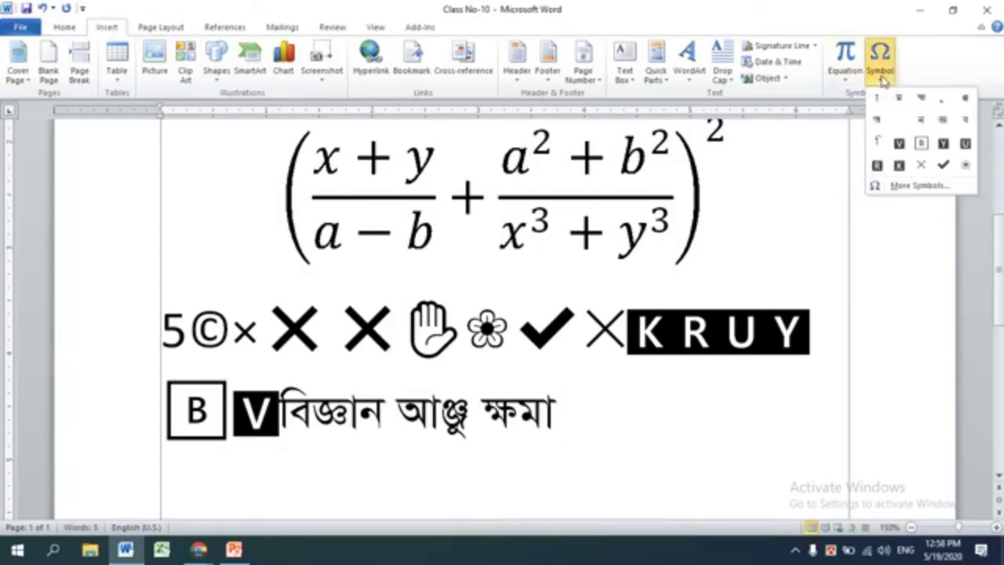
click(908, 187)
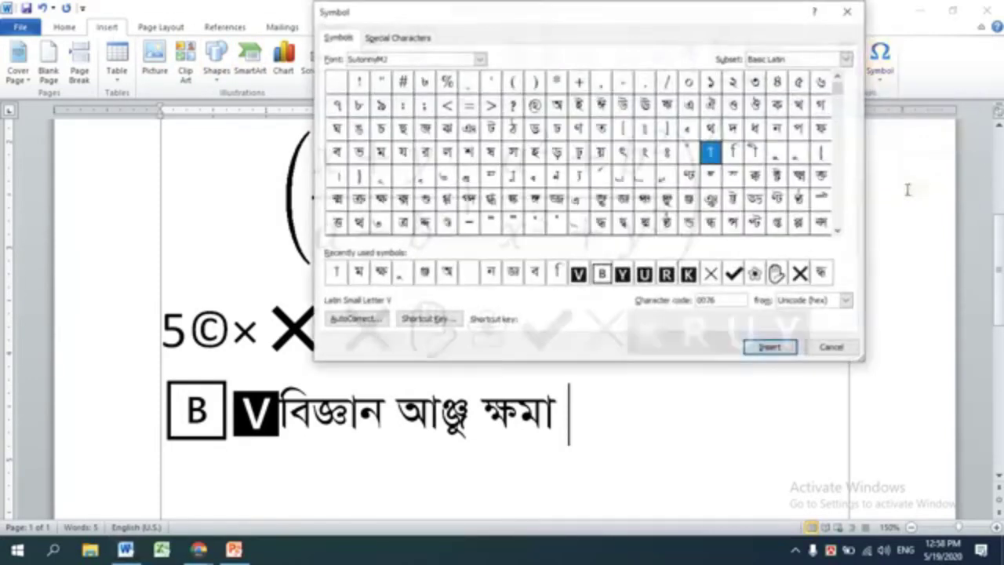
click(479, 59)
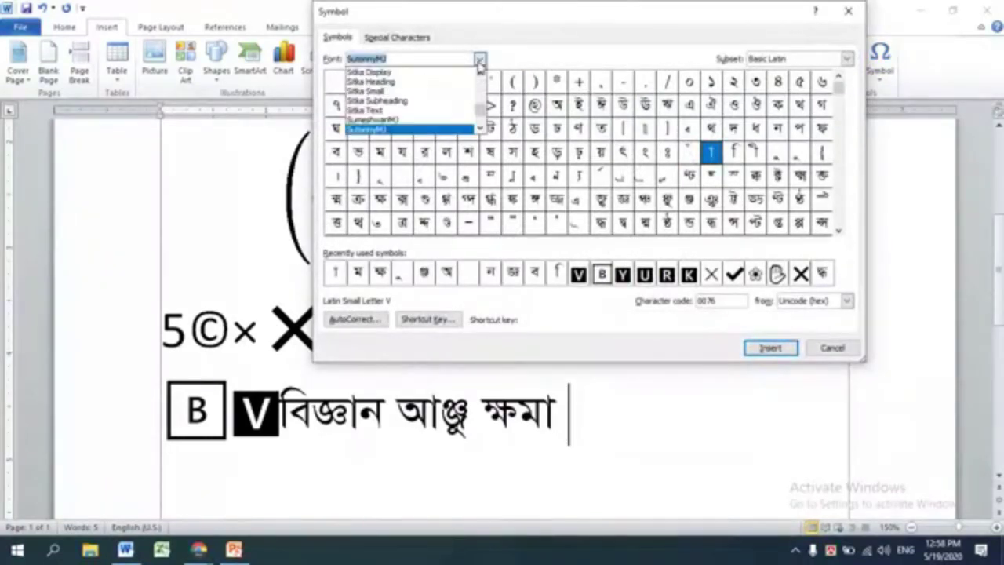
click(479, 61)
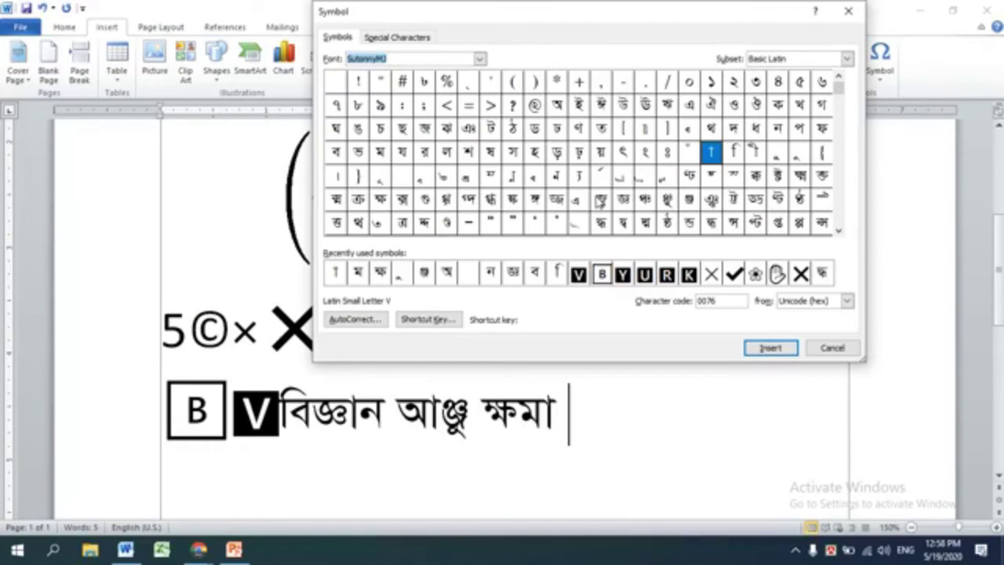
double_click(734, 275)
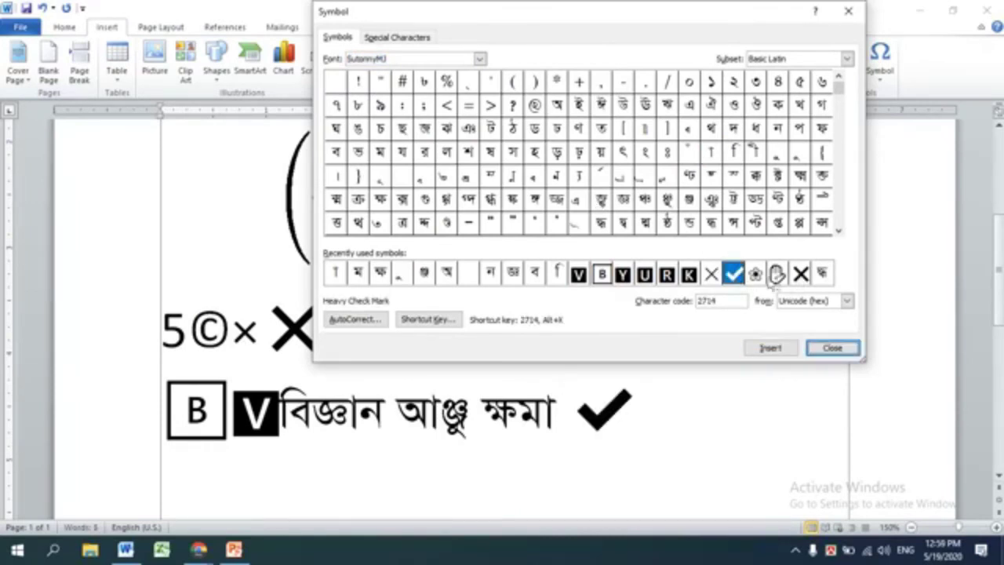
click(777, 275)
double_click(777, 275)
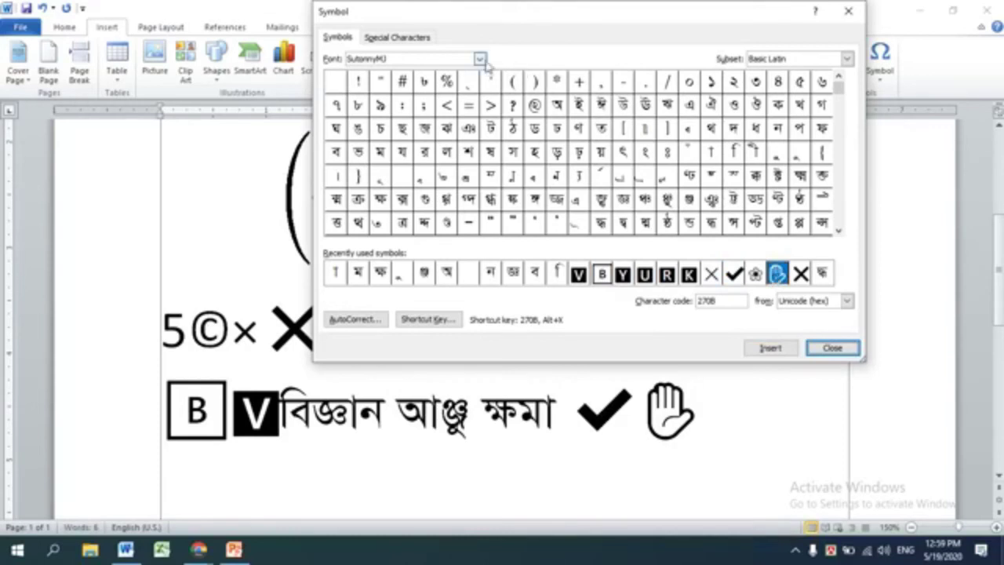
Step: Add the fraction ¼ from (normal text), then switch the symbol font to (Complex script text)
click(479, 60)
scroll(392, 82, up, 20)
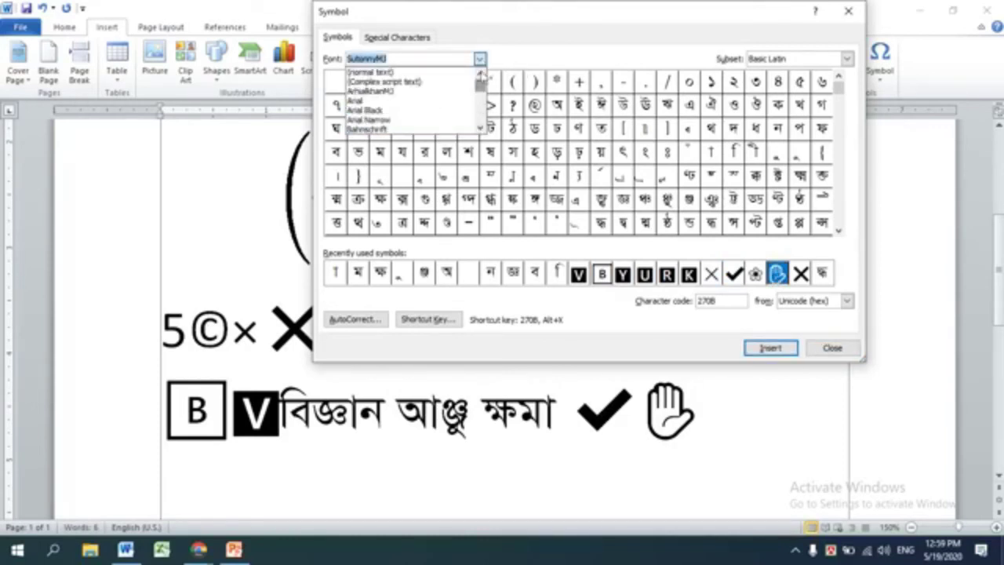
click(384, 72)
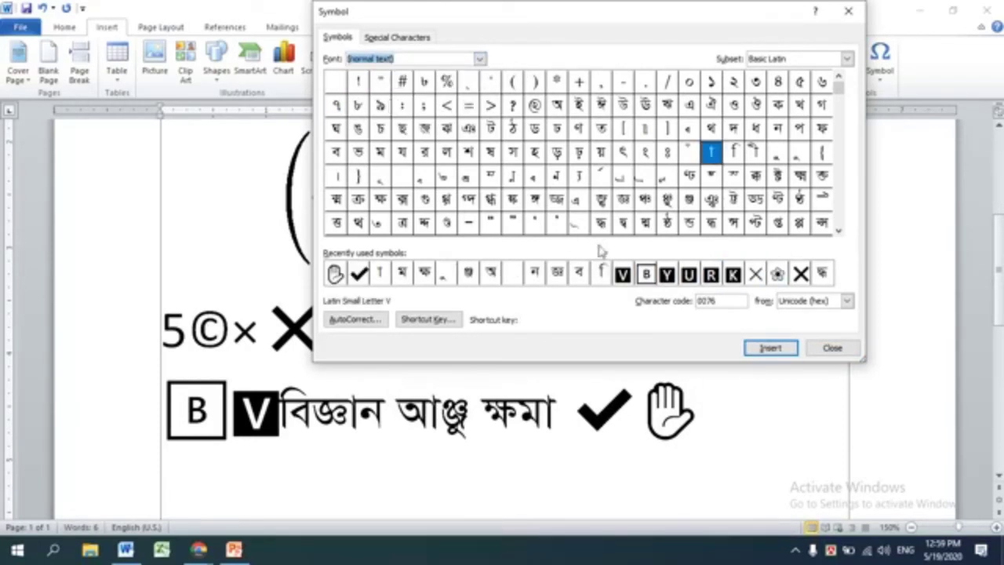
click(837, 231)
click(837, 231)
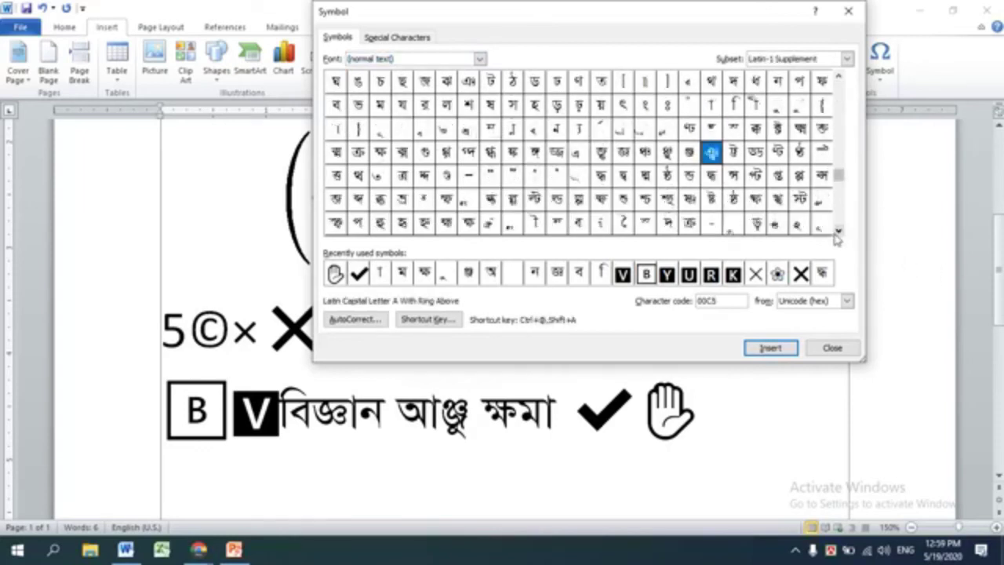
click(836, 230)
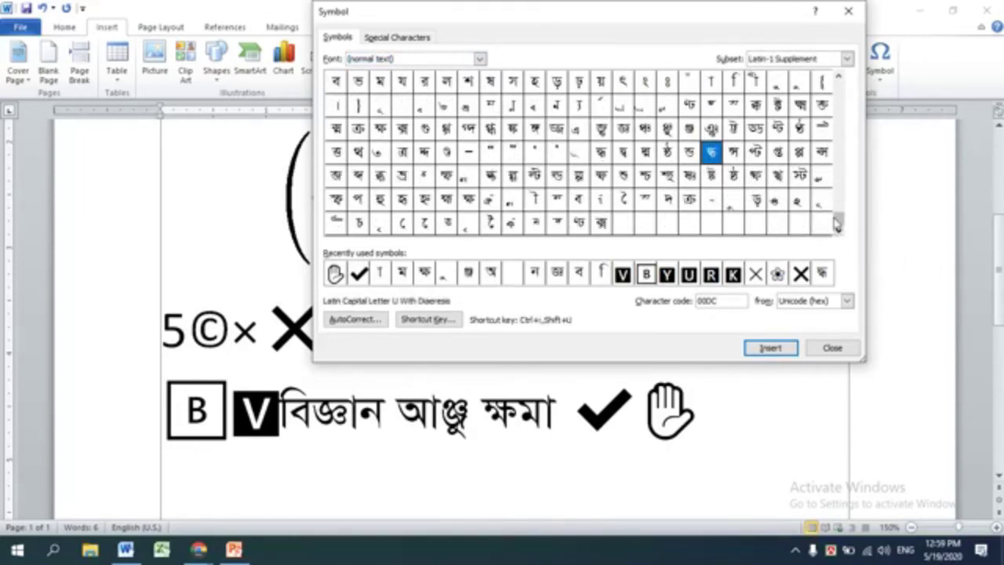
click(837, 82)
click(836, 81)
click(836, 82)
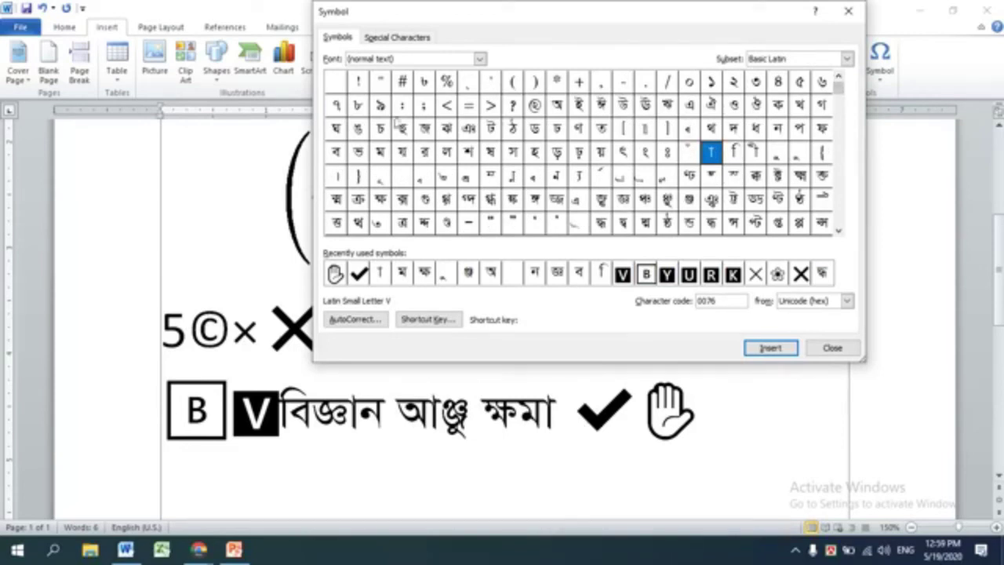
click(479, 58)
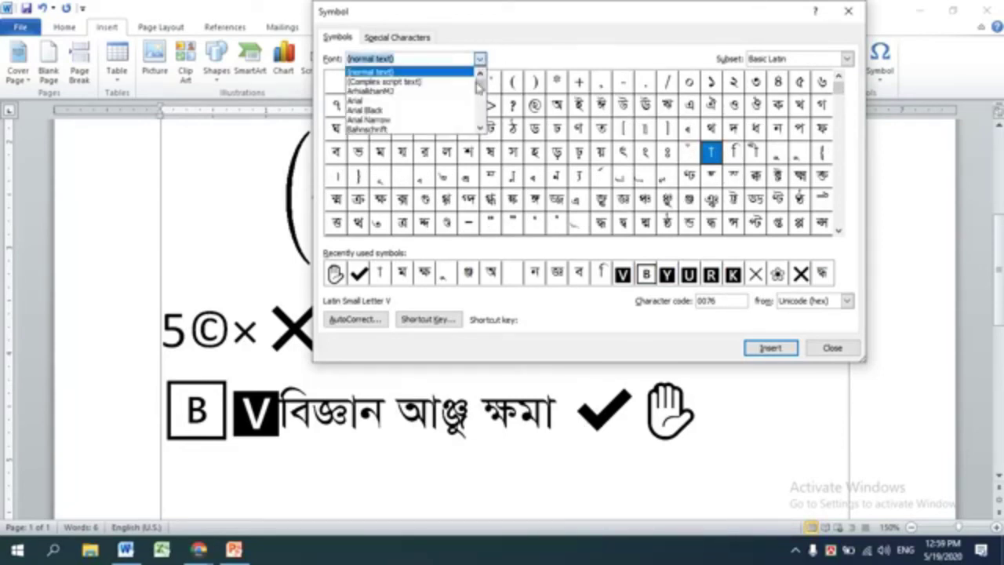
click(436, 82)
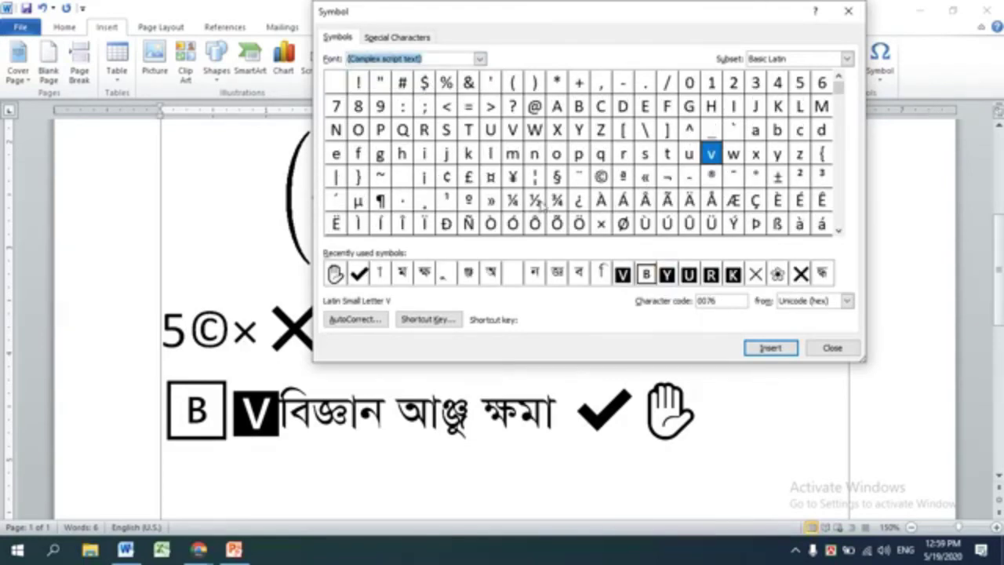
Step: Insert the fractions ¼, ½ and ¾ after the hand symbol
double_click(512, 201)
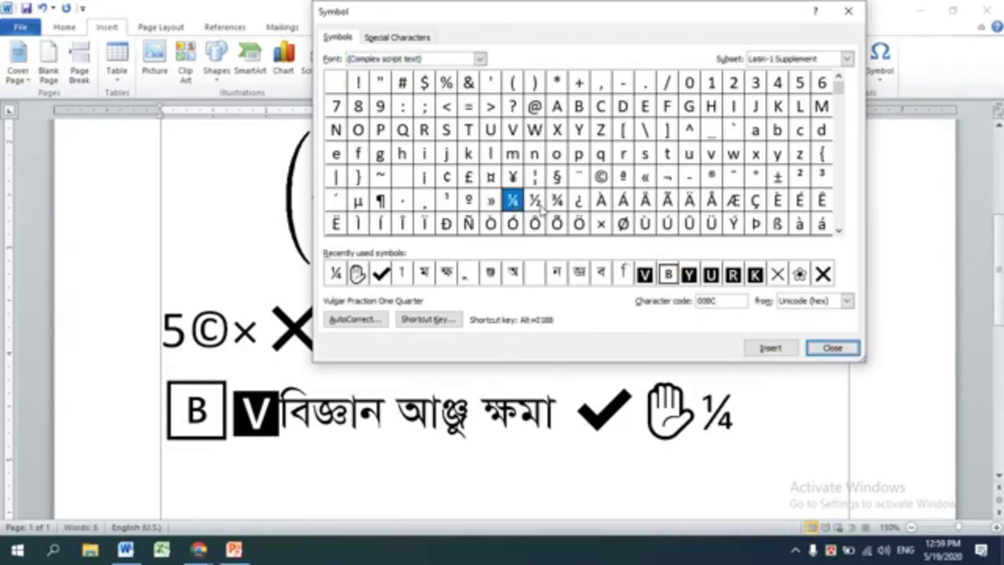
click(536, 202)
double_click(536, 202)
double_click(556, 202)
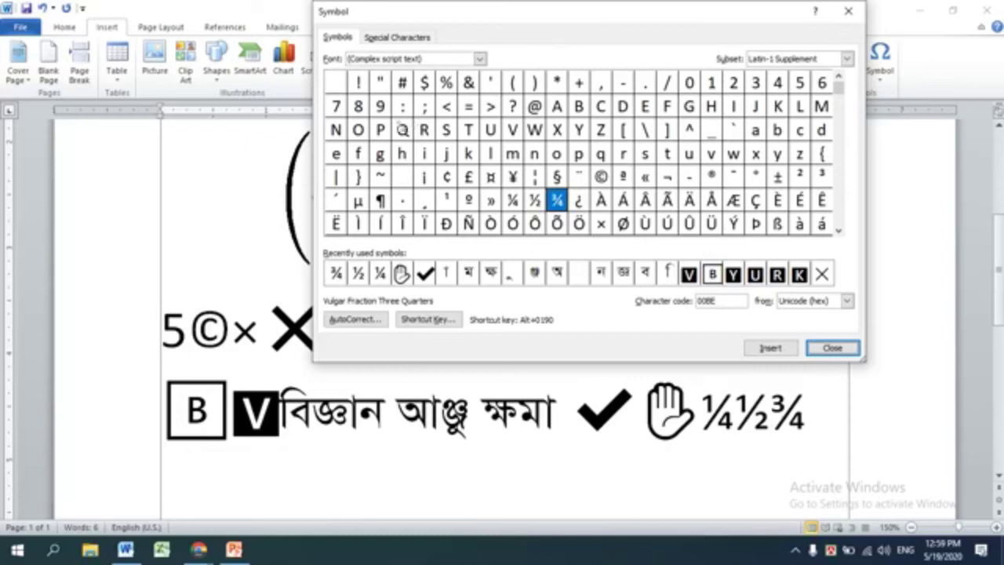
Step: Add the Cyrillic letters щ, д, Н and Ж to the line
click(837, 230)
click(838, 229)
click(837, 229)
click(838, 229)
click(837, 229)
click(837, 230)
click(838, 230)
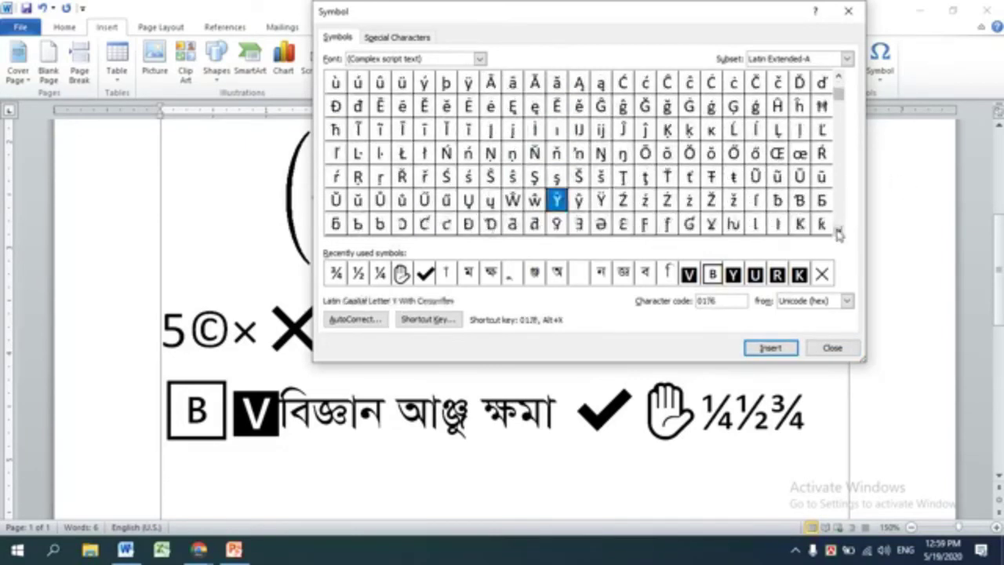
click(837, 230)
click(837, 230)
click(838, 230)
click(838, 230)
click(838, 230)
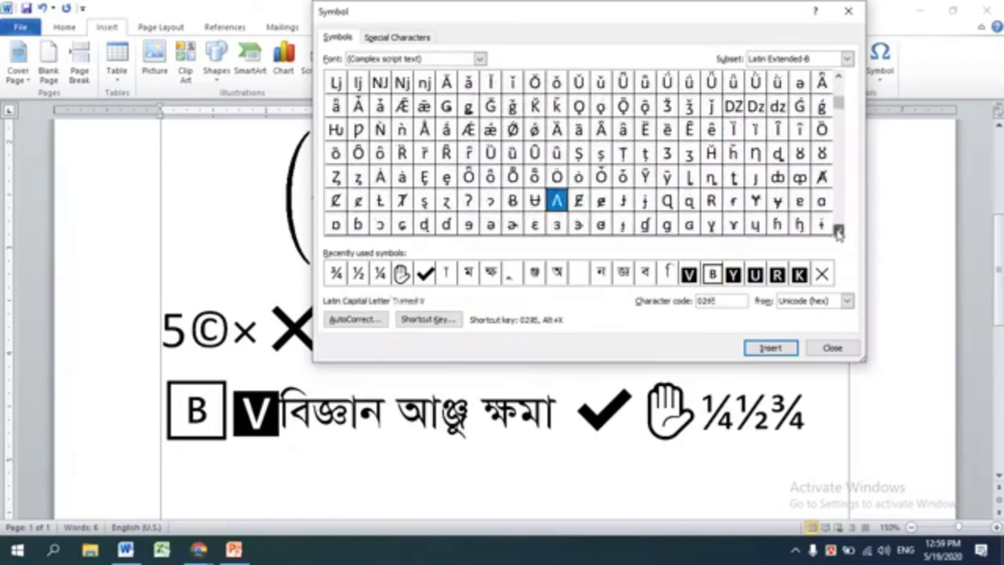
click(837, 229)
click(837, 229)
click(838, 230)
click(837, 229)
drag(837, 232, 833, 235)
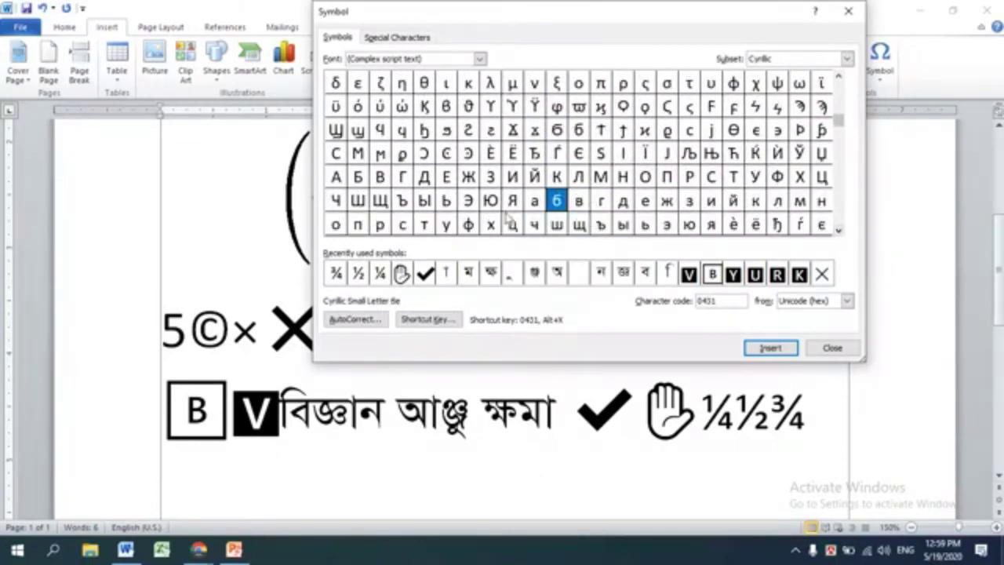
double_click(579, 225)
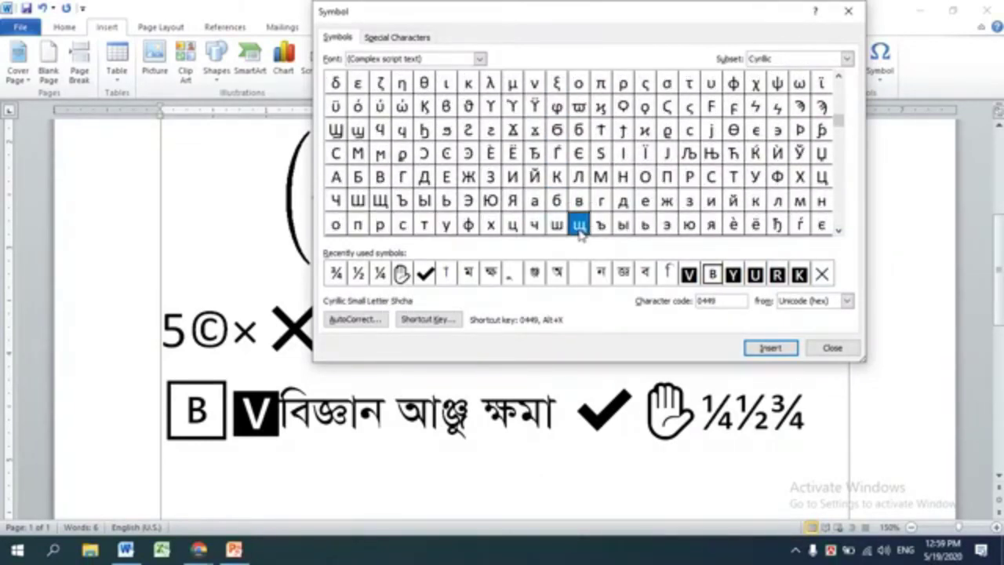
double_click(624, 202)
double_click(623, 180)
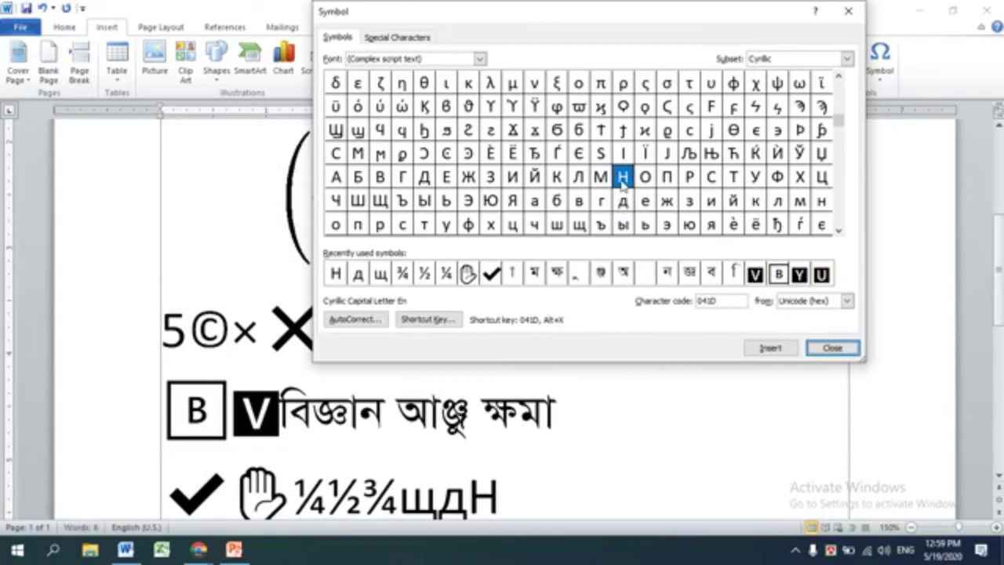
double_click(469, 177)
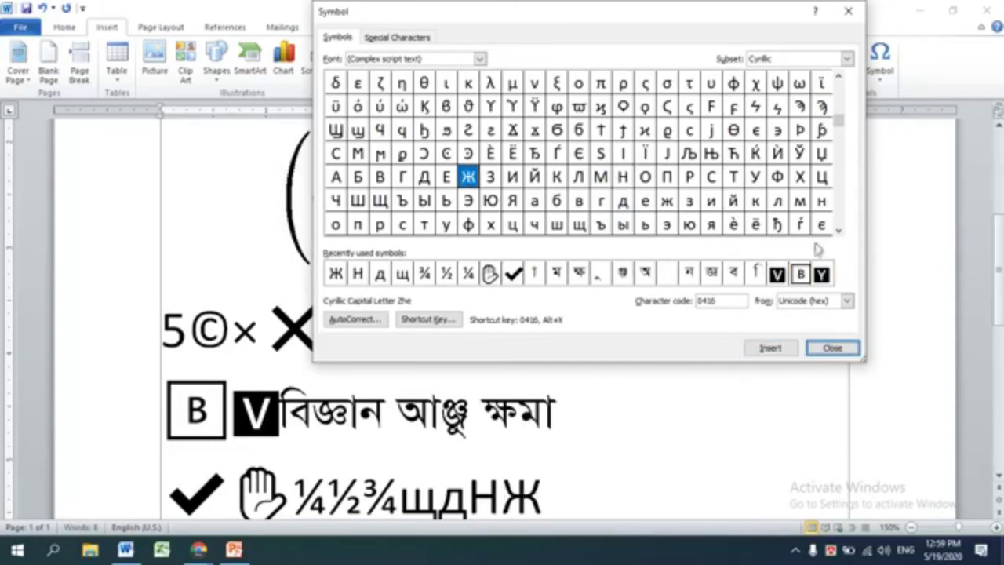
Step: Insert the Arabic letters Swash Kaf, Kaf With Dot Above and Gaf
click(837, 229)
drag(838, 229, 838, 230)
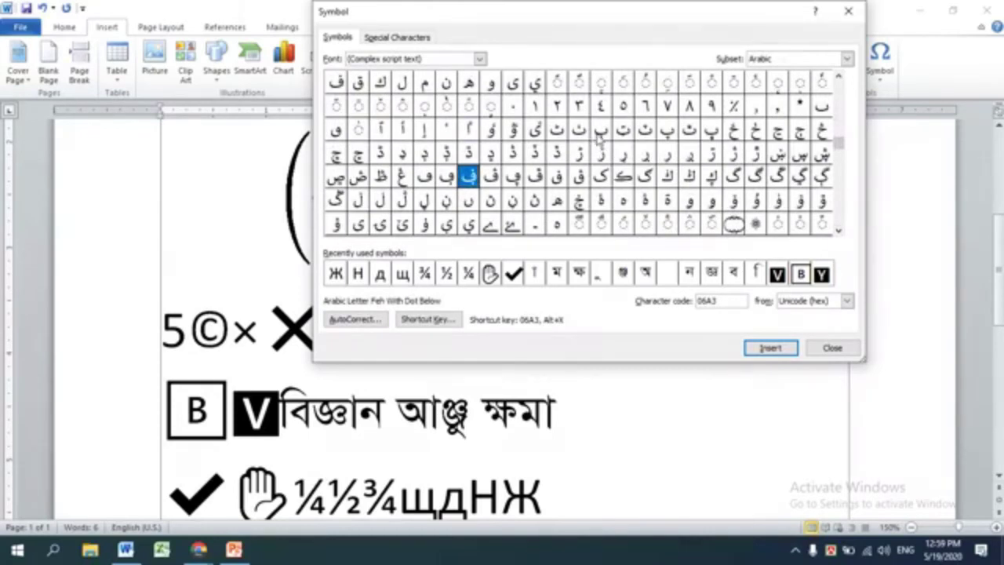
click(623, 187)
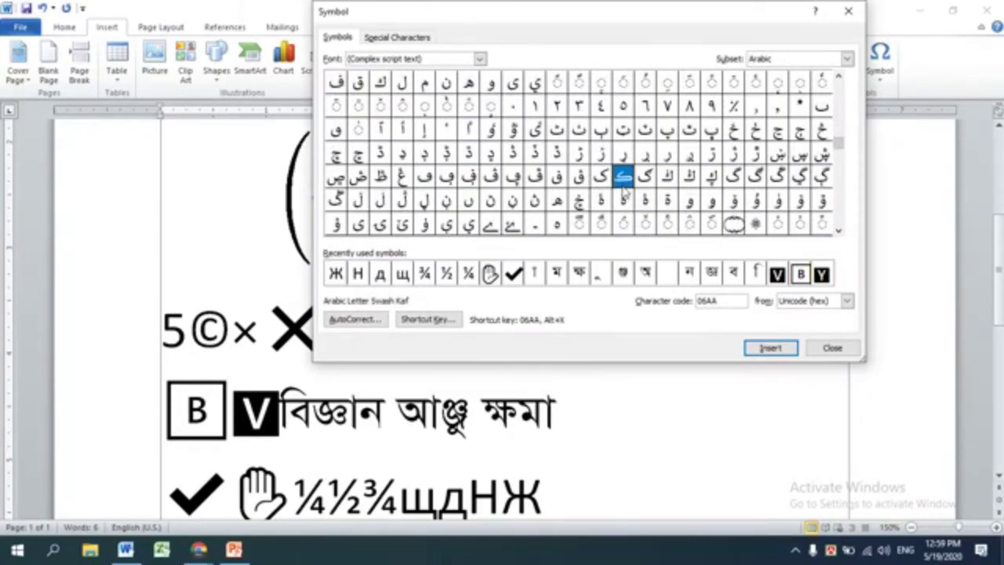
double_click(624, 187)
click(665, 180)
double_click(665, 180)
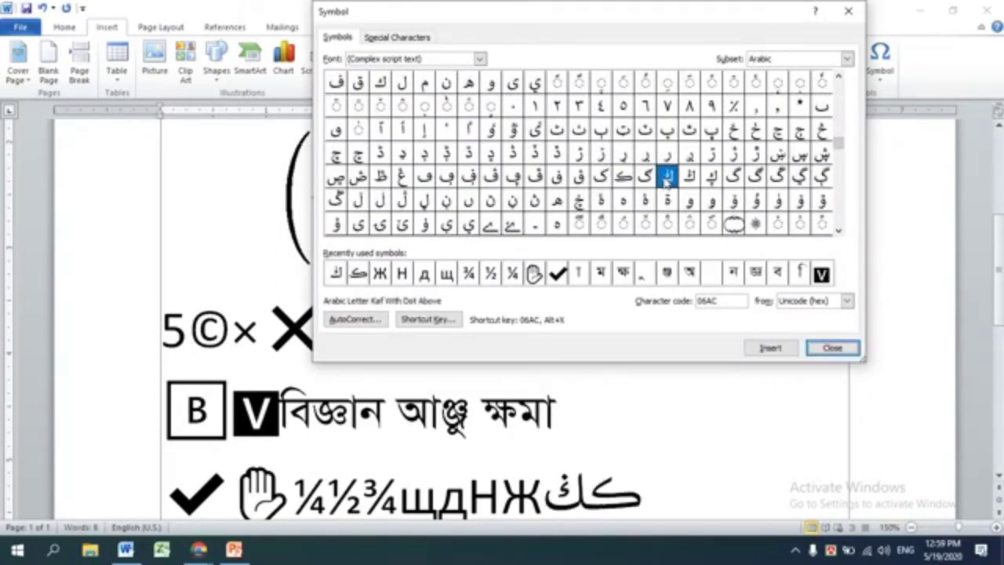
click(733, 176)
double_click(732, 177)
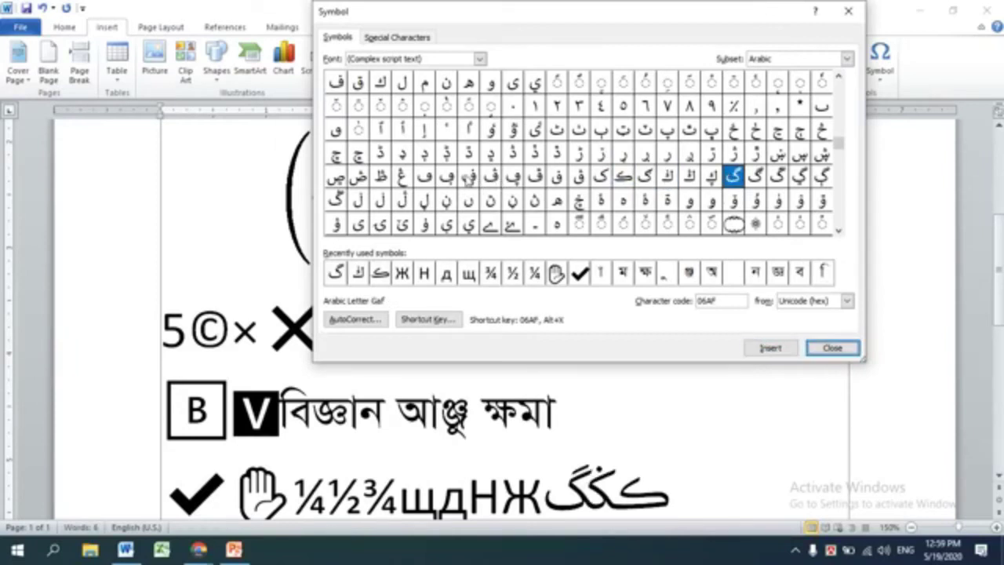
Step: Add Feh With Dot Below, Ain With Three Dots, Swash Kaf, ١ and Yeh, then close
double_click(468, 179)
double_click(401, 180)
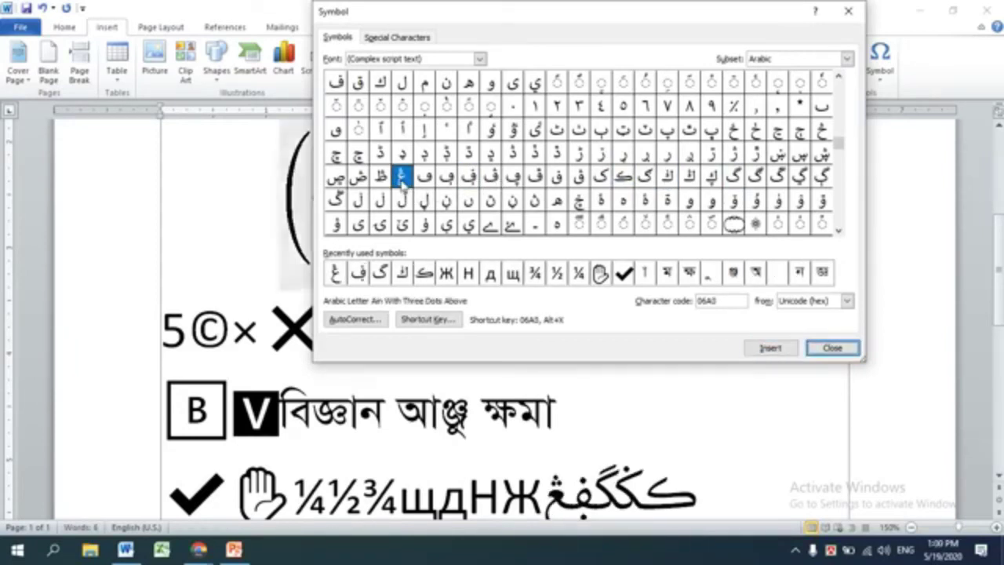
double_click(623, 179)
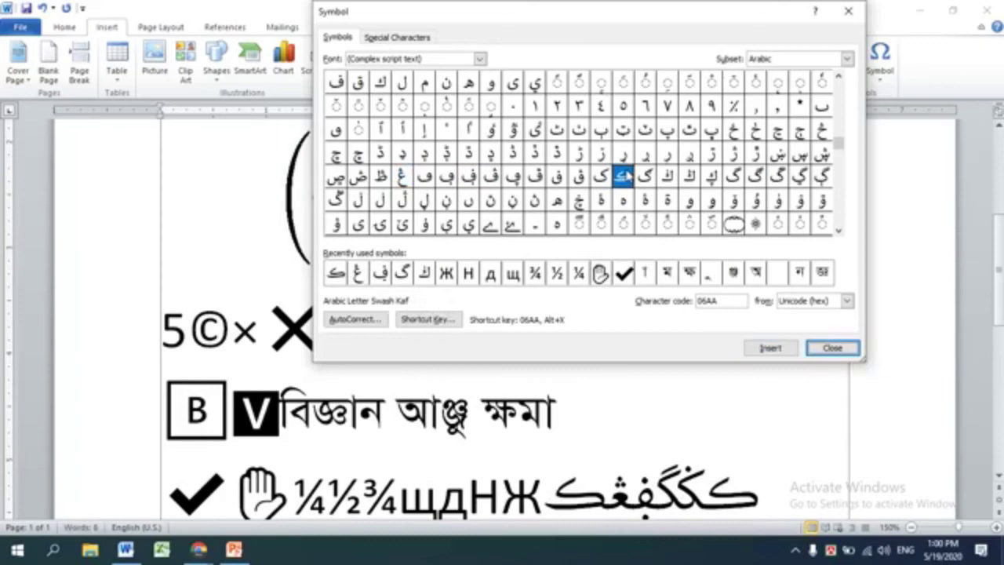
double_click(533, 104)
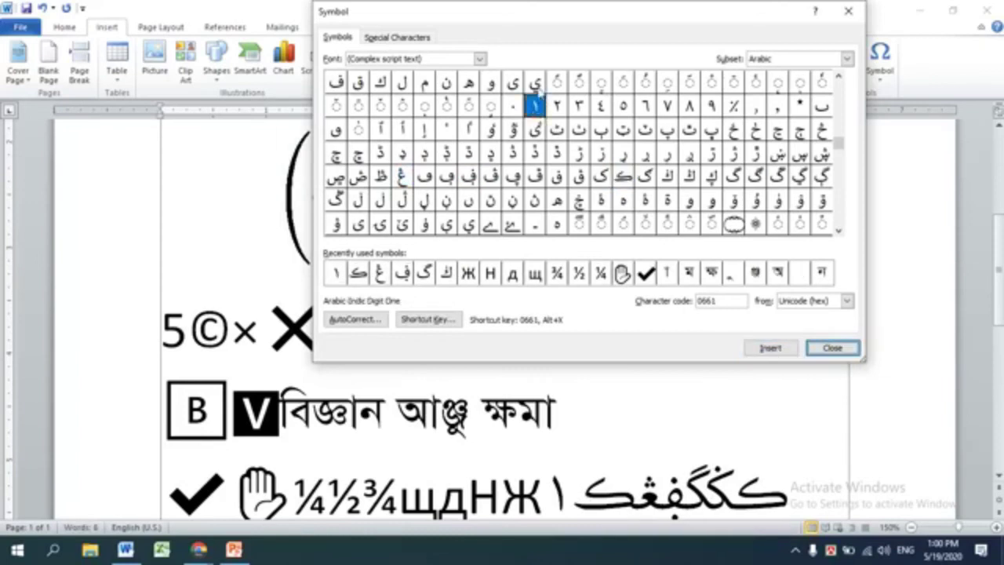
double_click(534, 81)
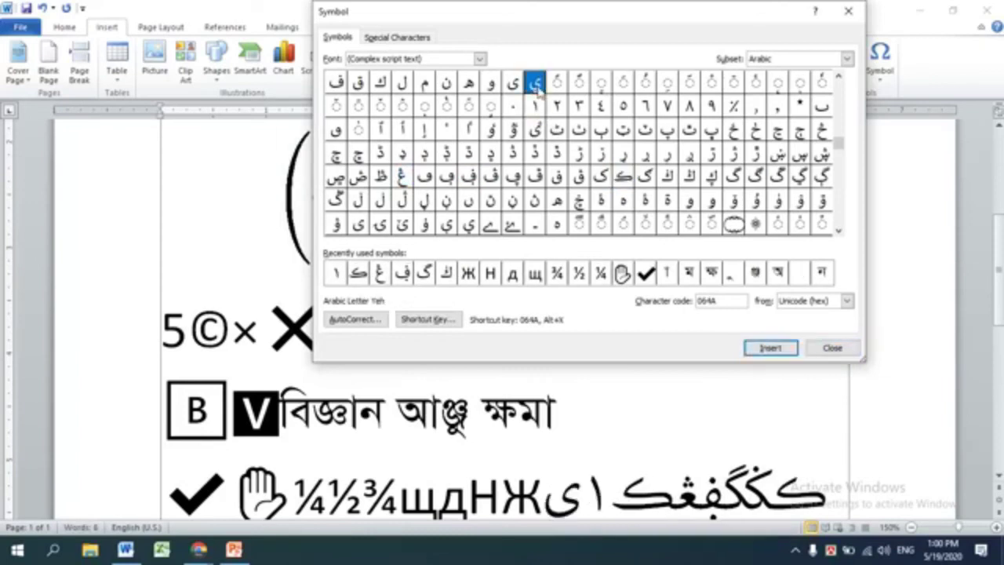
click(834, 348)
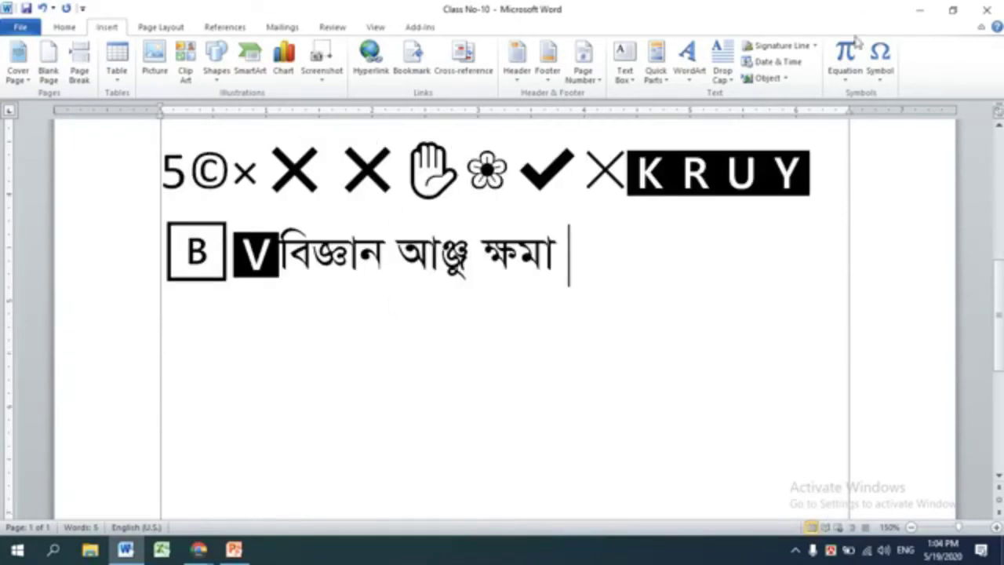
Step: Preview the Text Box, Equation and Symbol galleries, then switch to the PowerPoint presentation
click(624, 78)
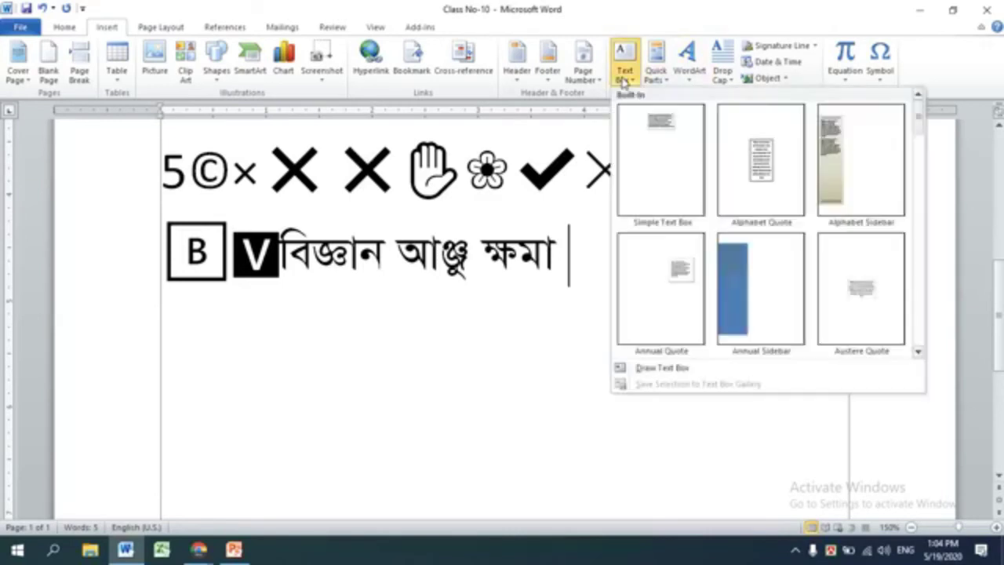
click(623, 78)
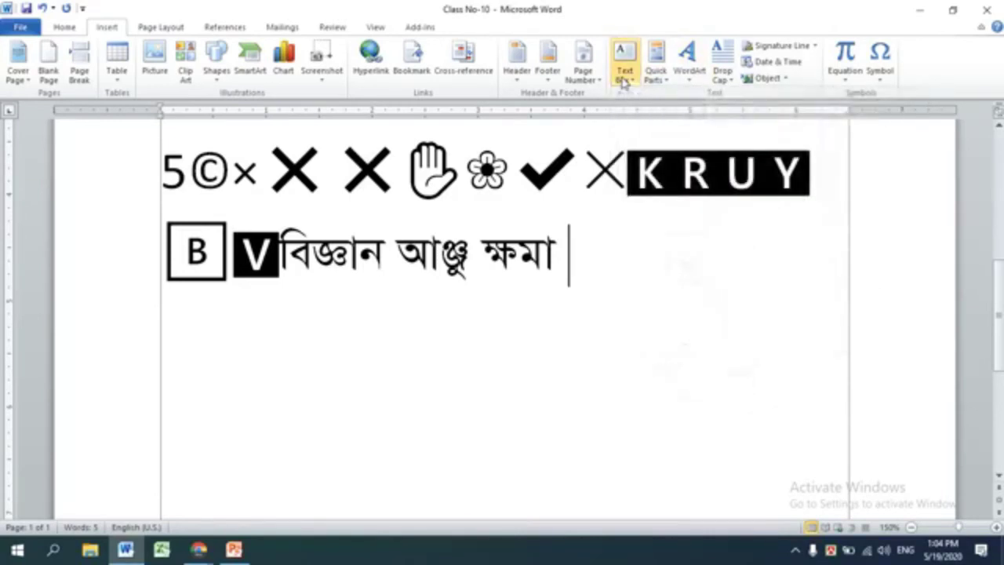
click(845, 77)
click(846, 77)
click(879, 75)
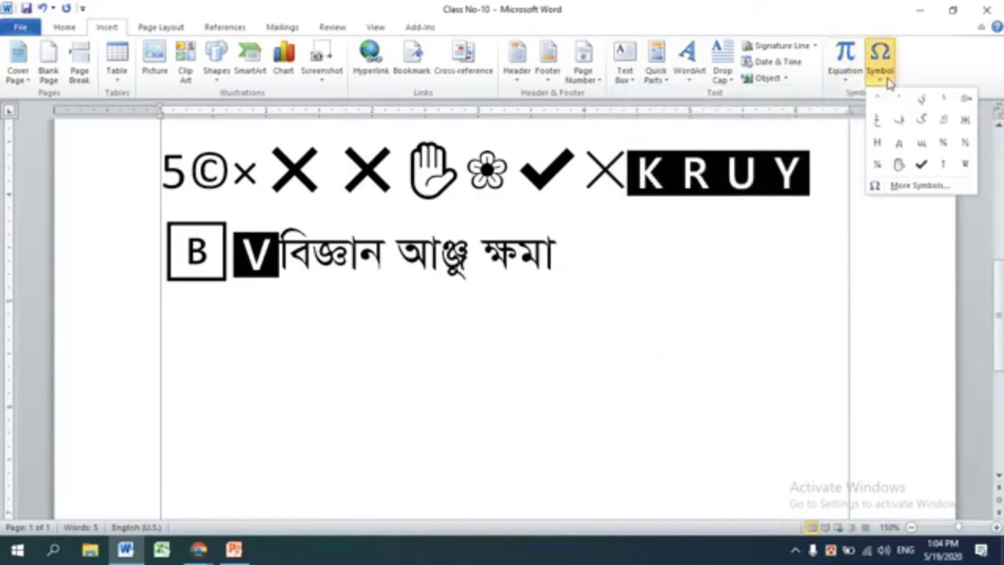
click(245, 552)
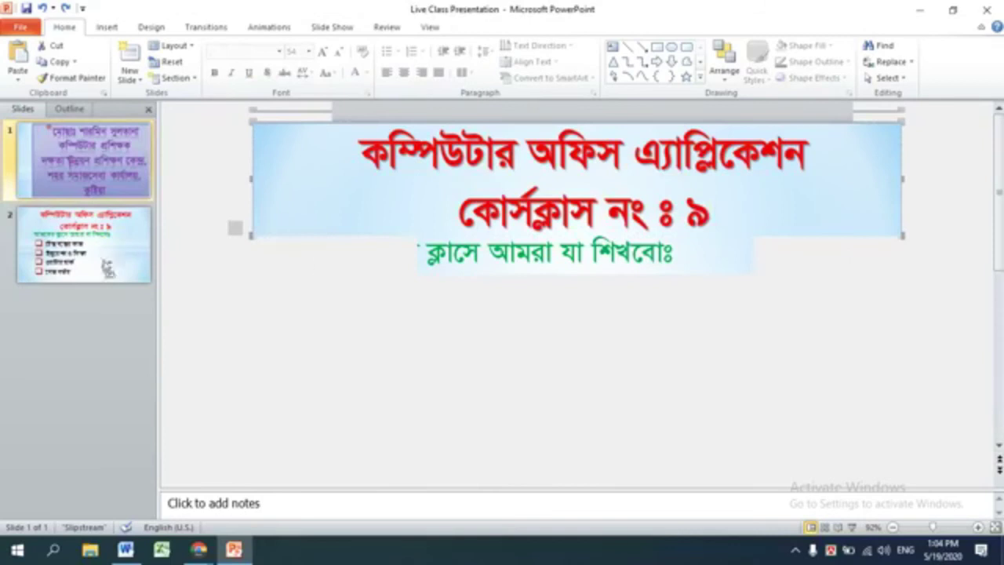
Step: Display slide 2 with the full list of today's four topics
click(46, 250)
scroll(726, 447, down, 1)
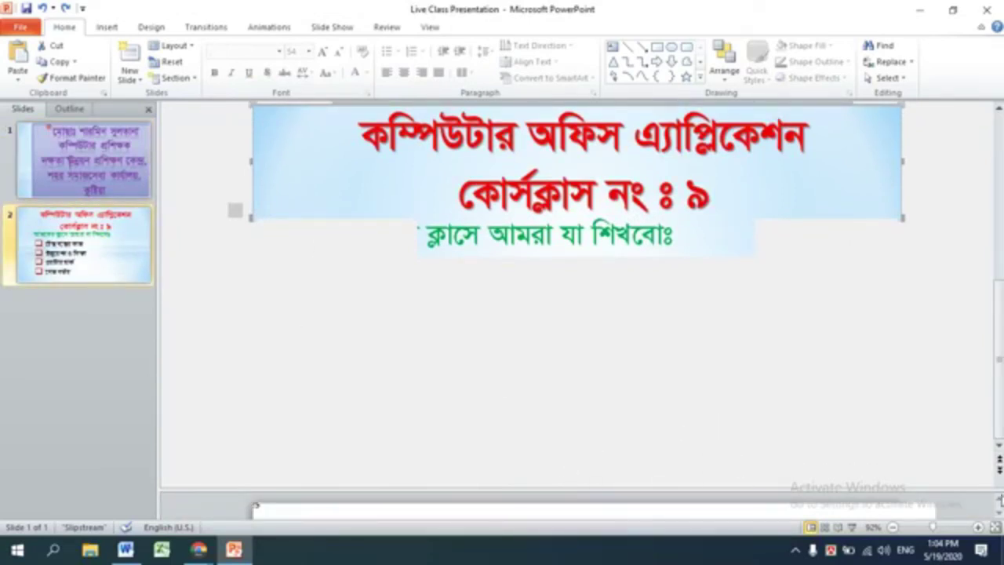
click(255, 505)
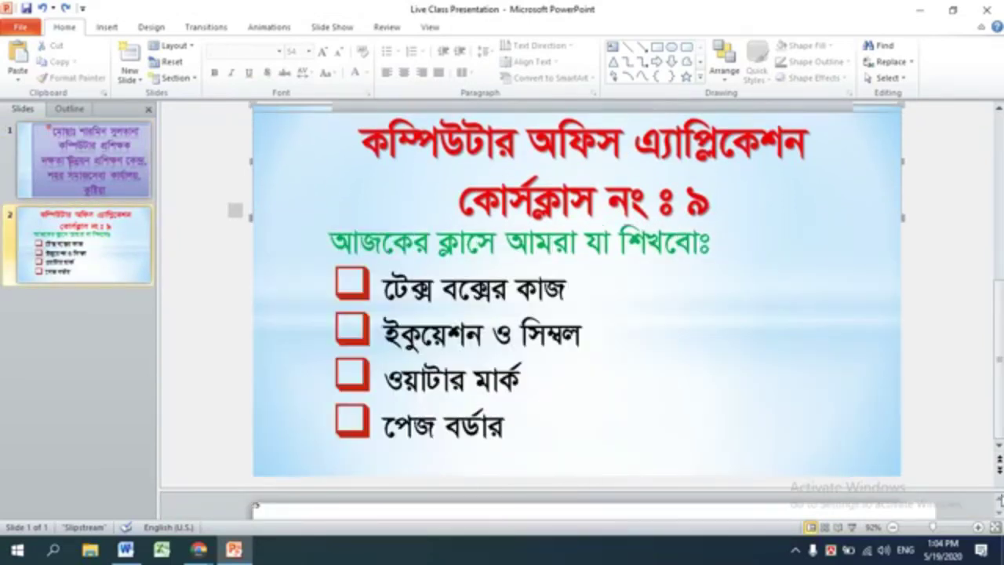
click(530, 381)
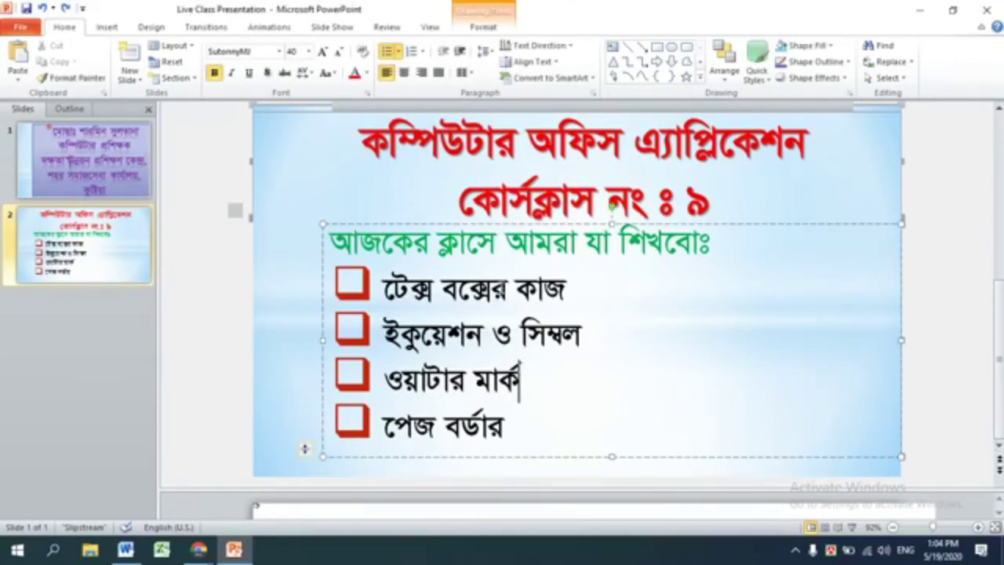
Step: Highlight the text box, equations and symbols, watermark and page border topics, then return to Word
drag(594, 336, 272, 280)
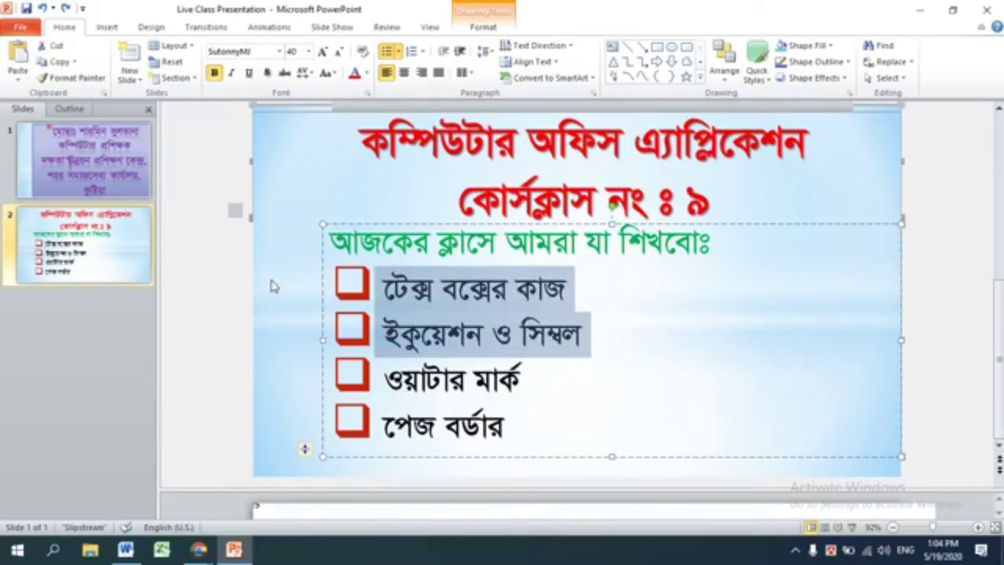
drag(578, 289, 342, 287)
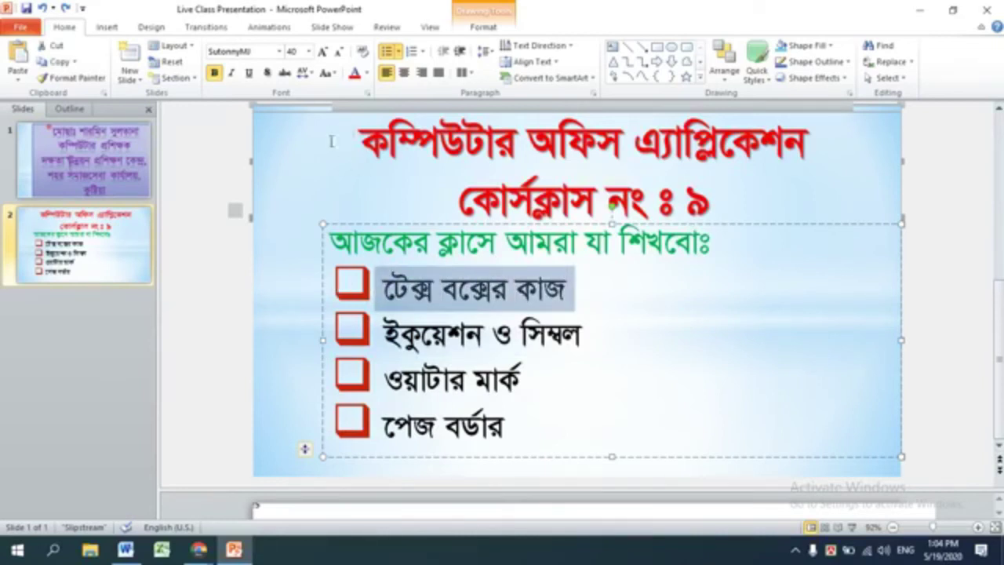
drag(590, 332, 336, 345)
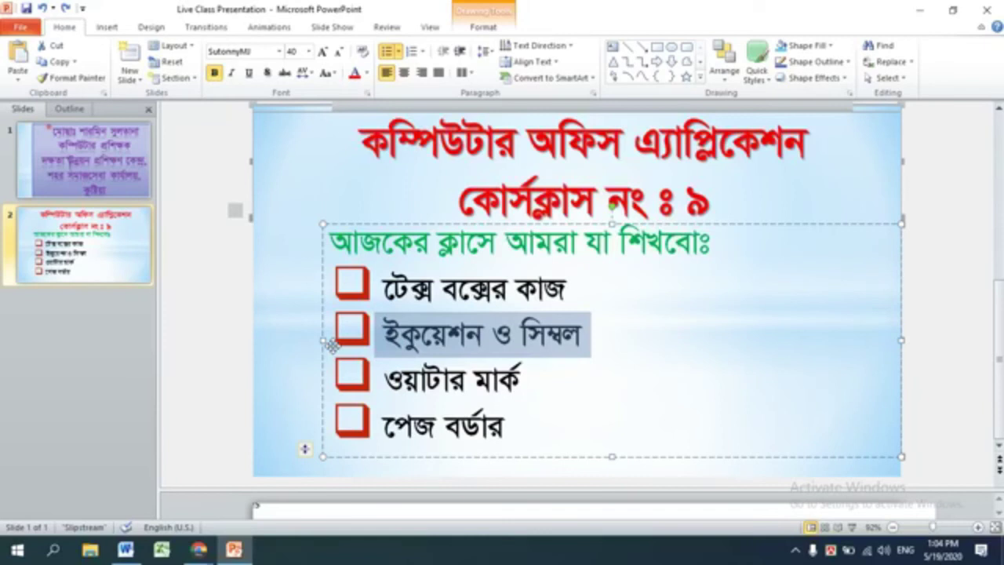
click(542, 386)
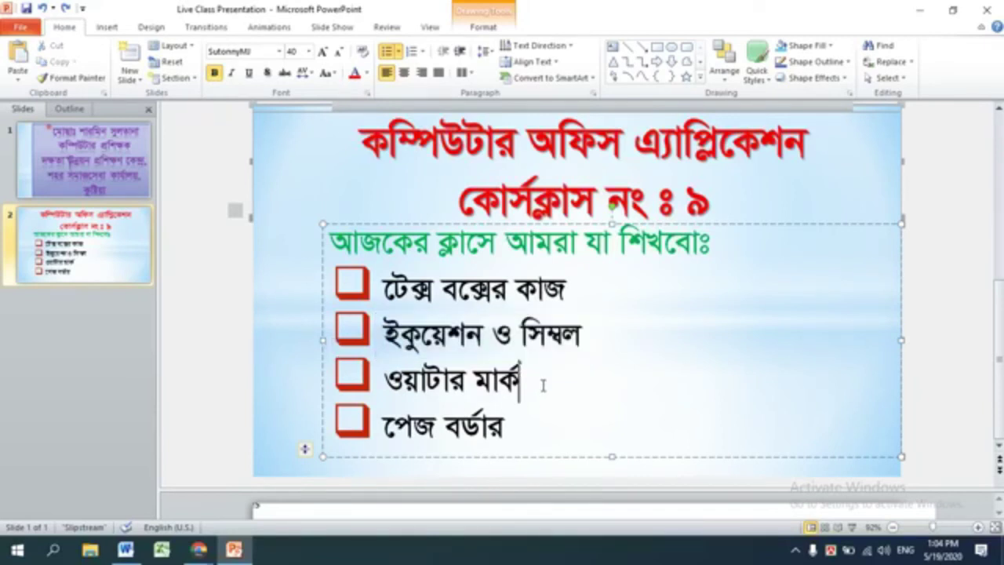
click(517, 430)
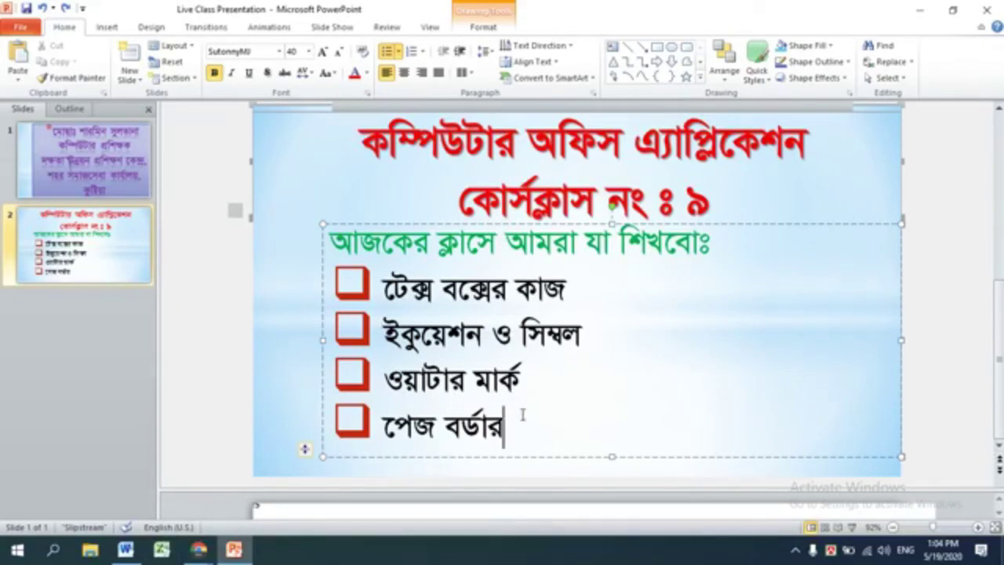
click(126, 549)
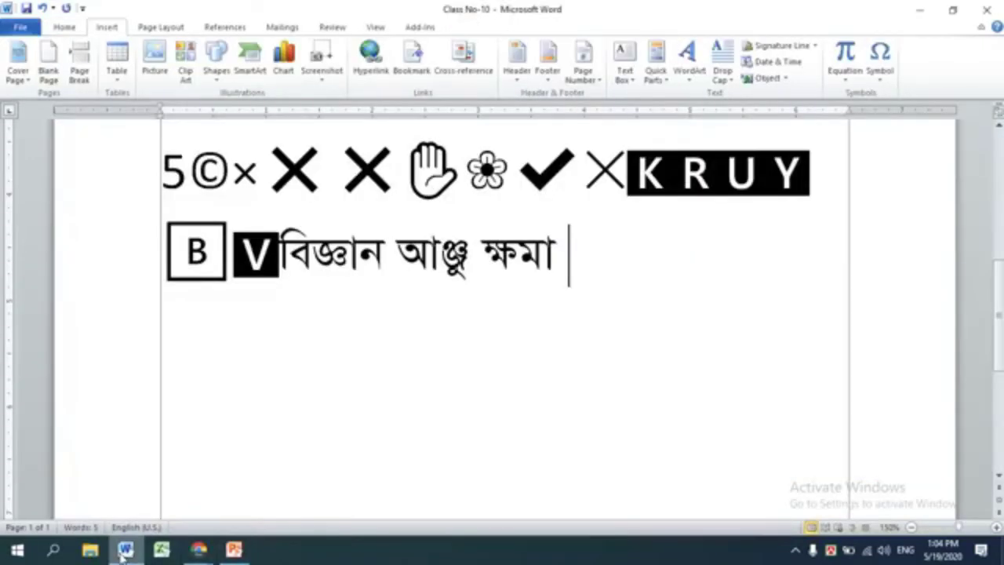
Step: Close the empty Excel workbook, then close the PowerPoint presentation without saving
click(64, 27)
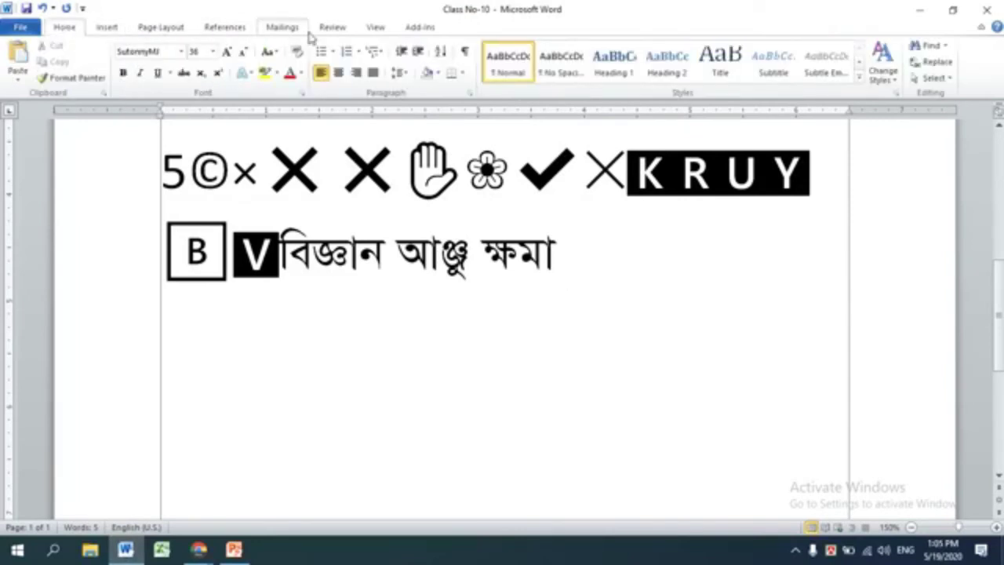
click(233, 549)
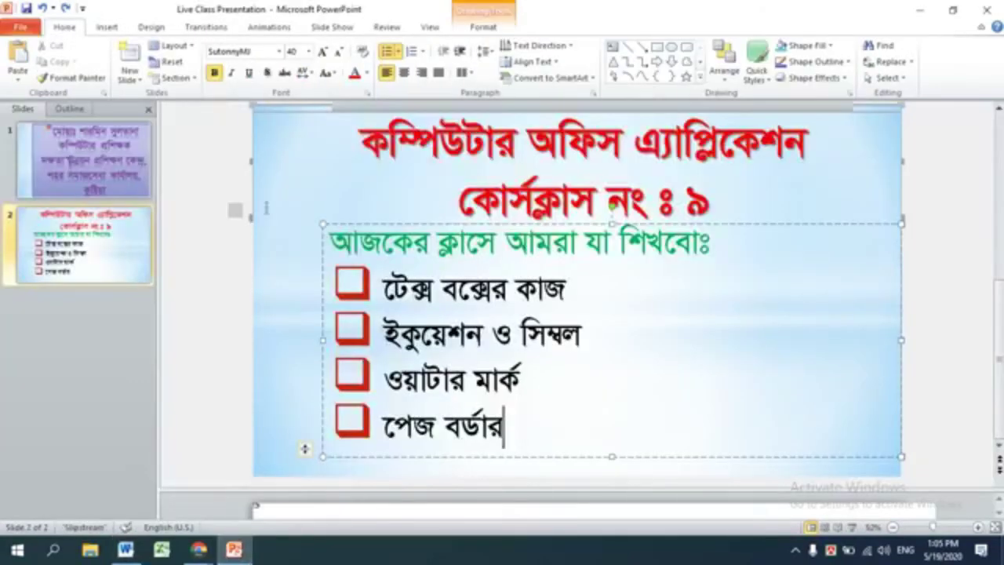
click(110, 27)
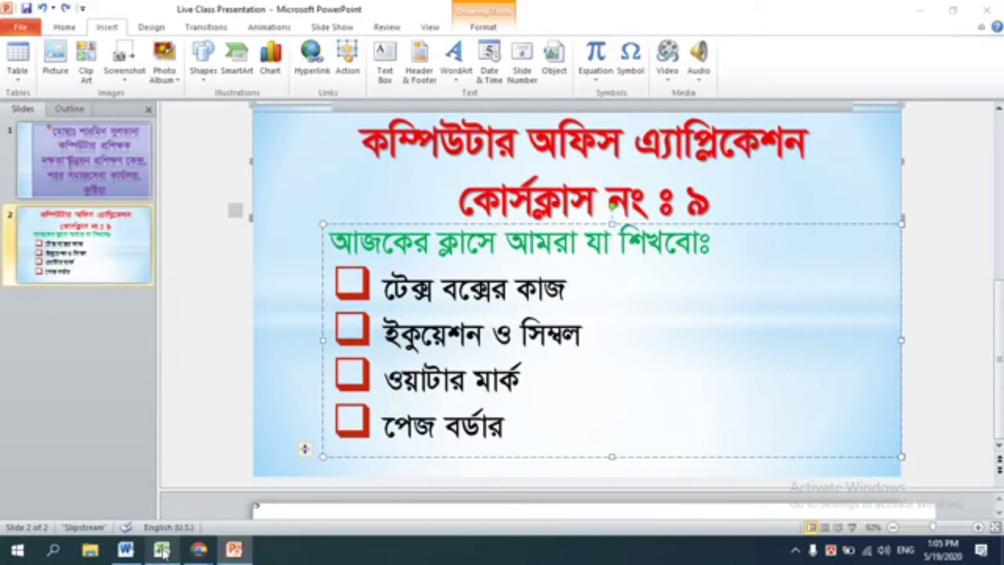
click(162, 550)
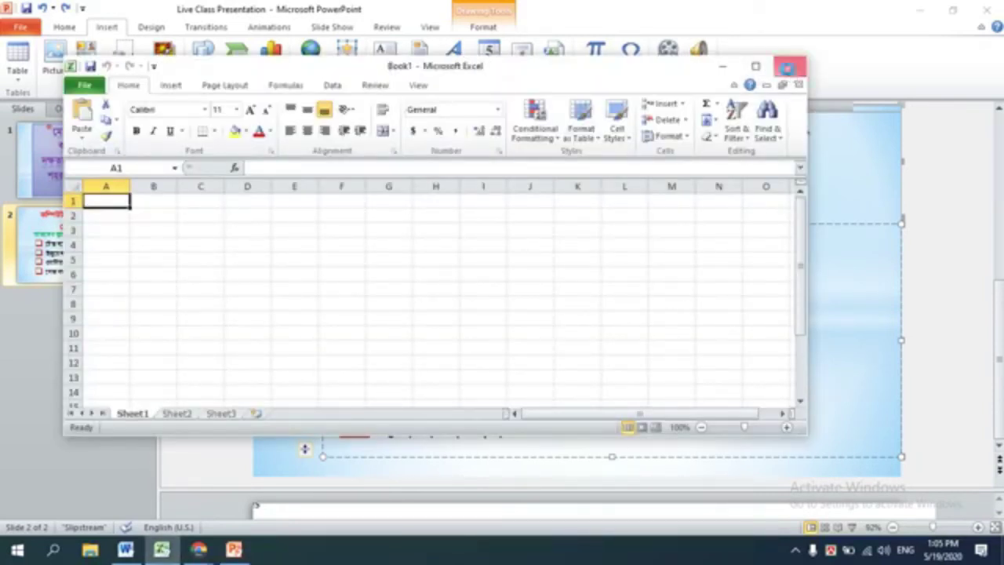
click(789, 69)
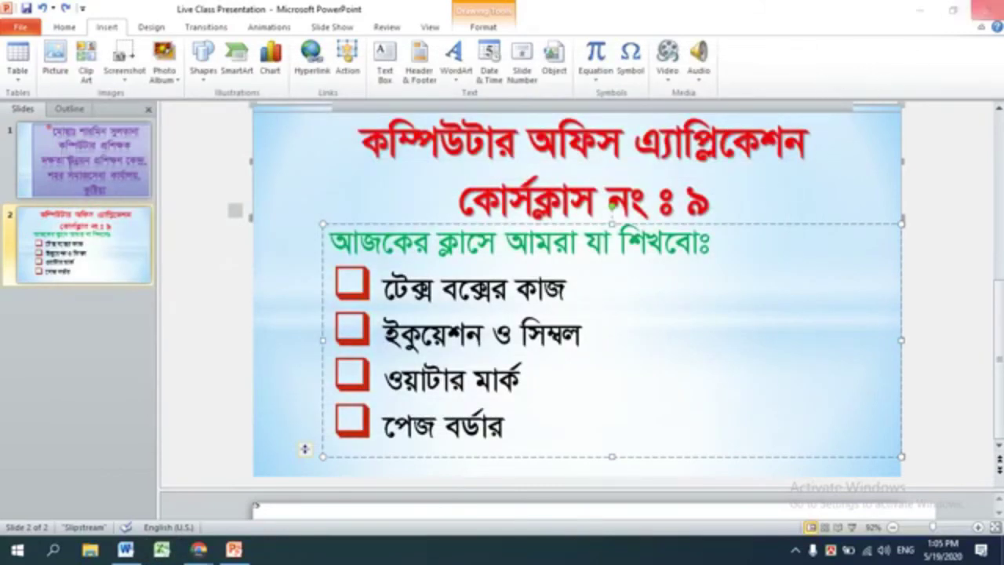
click(986, 10)
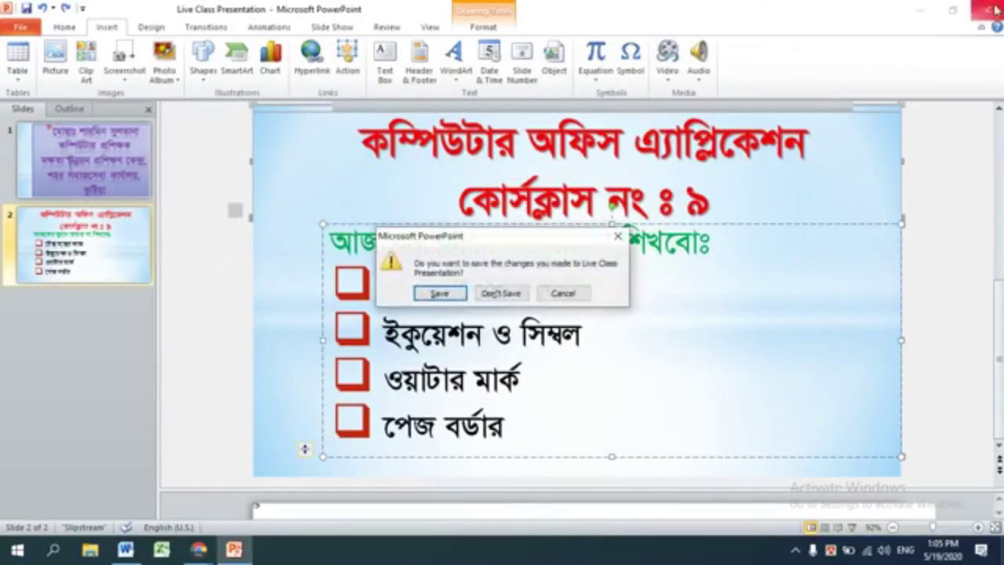
click(502, 294)
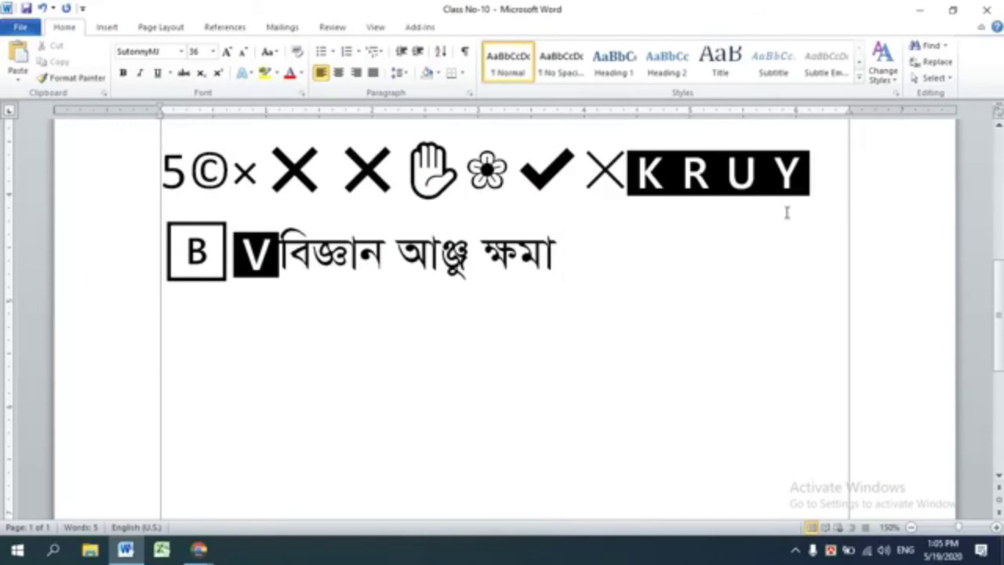
Step: Open the Page Layout Watermark gallery showing CONFIDENTIAL and DO NOT COPY presets
click(159, 28)
click(160, 29)
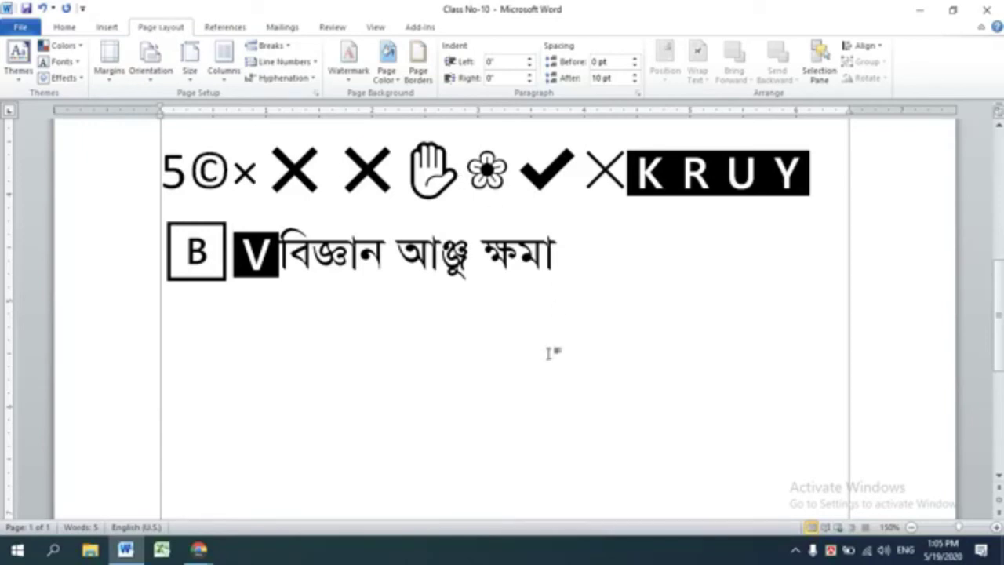
ctrl+scroll(546, 350, down, 3)
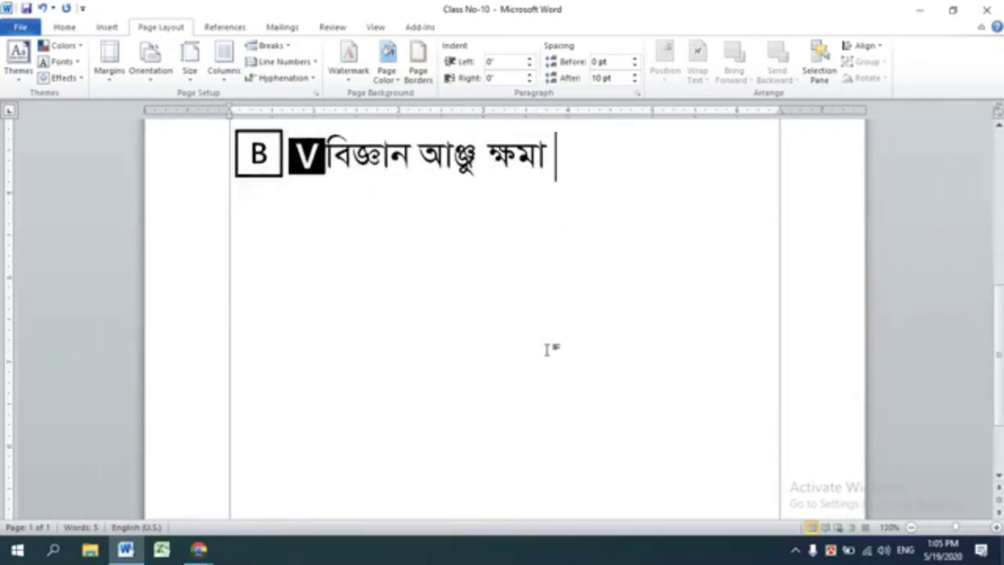
scroll(546, 350, up, 4)
scroll(547, 349, up, 3)
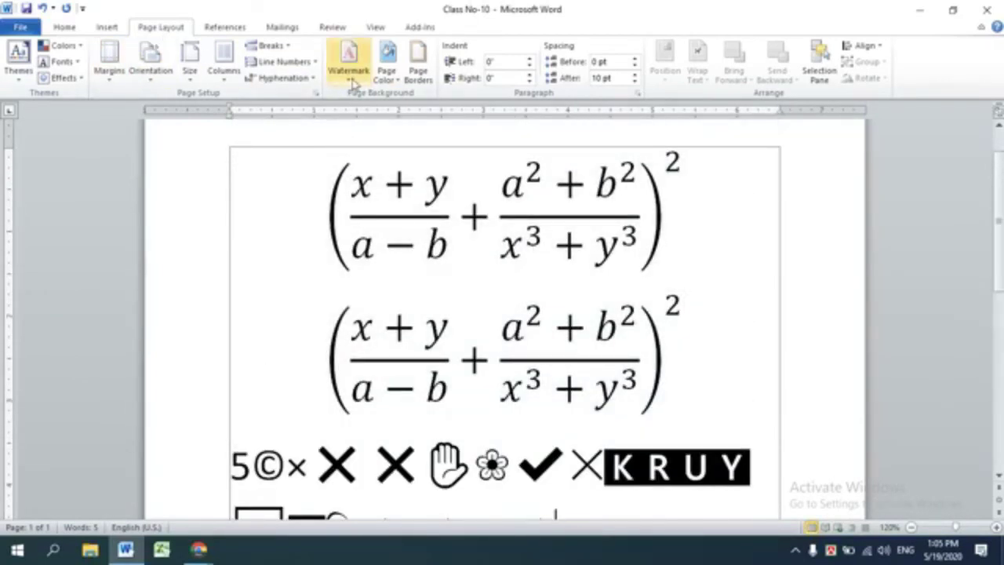
scroll(354, 81, down, 2)
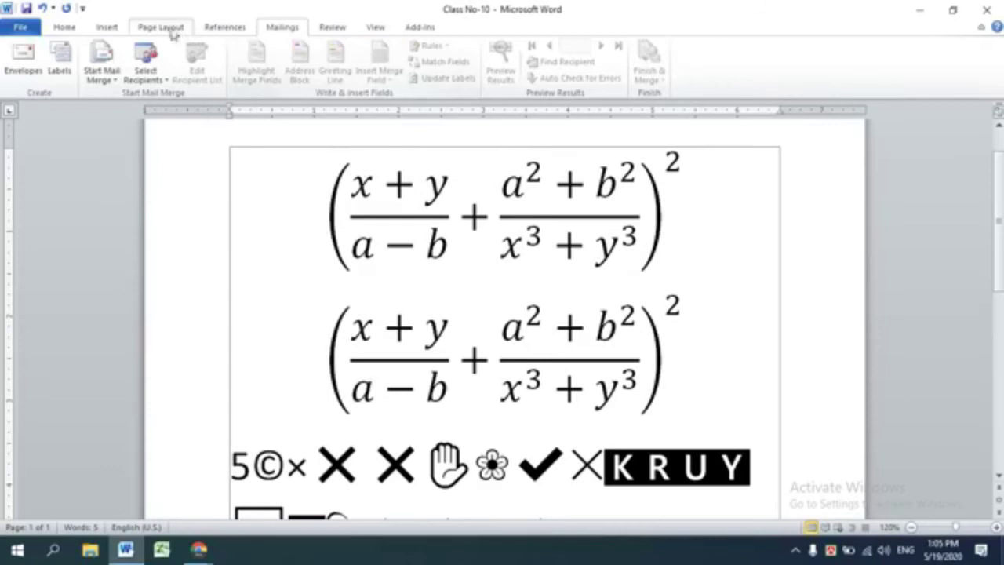
click(161, 26)
click(349, 70)
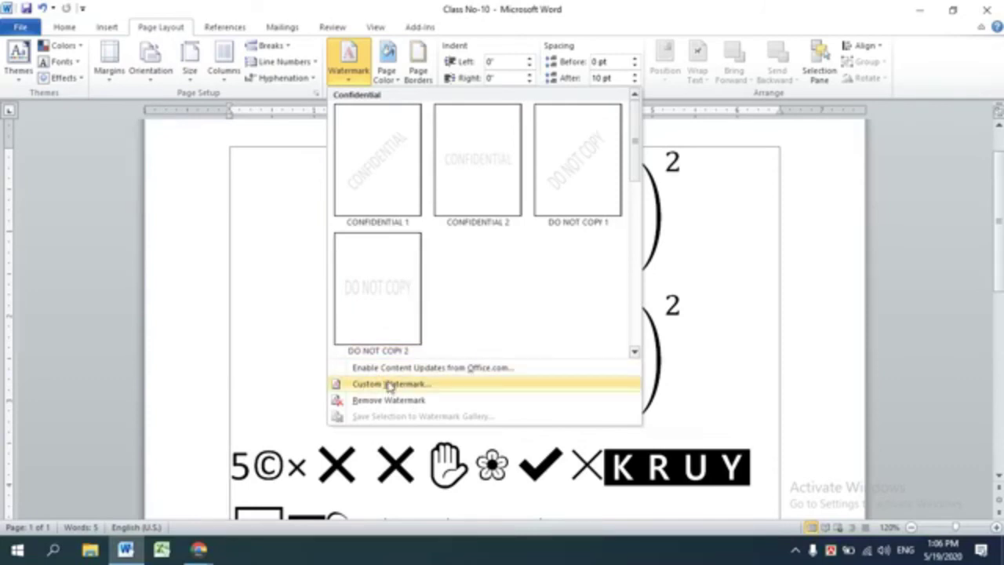
Step: Create a custom text watermark reading MERIT COACHING in solid red, not semitransparent
click(384, 385)
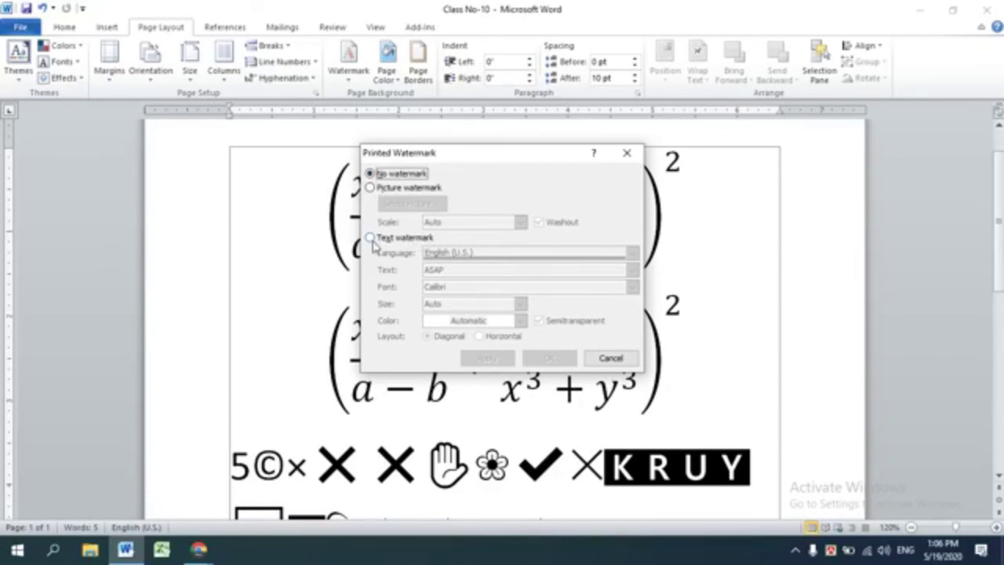
click(370, 238)
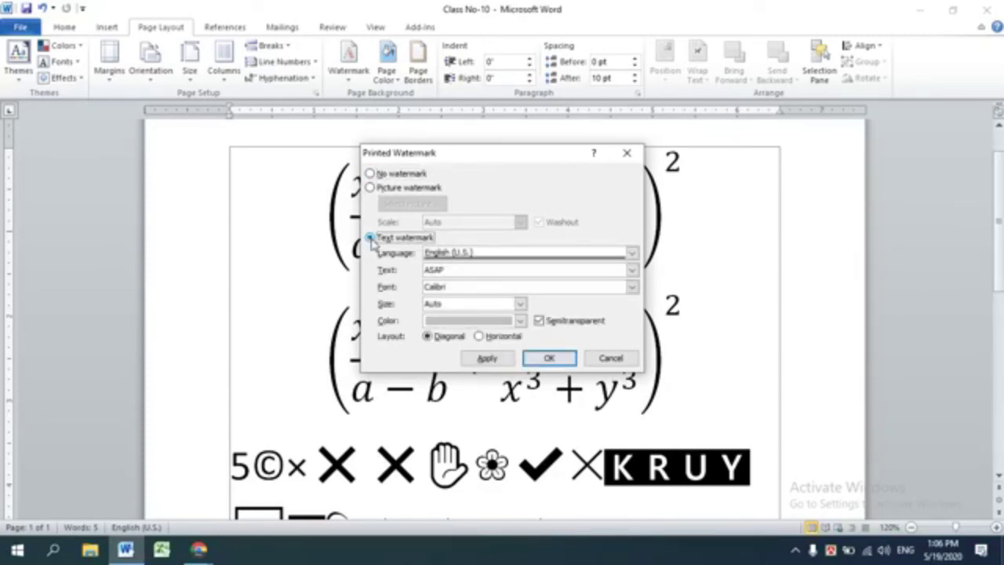
drag(473, 272, 404, 267)
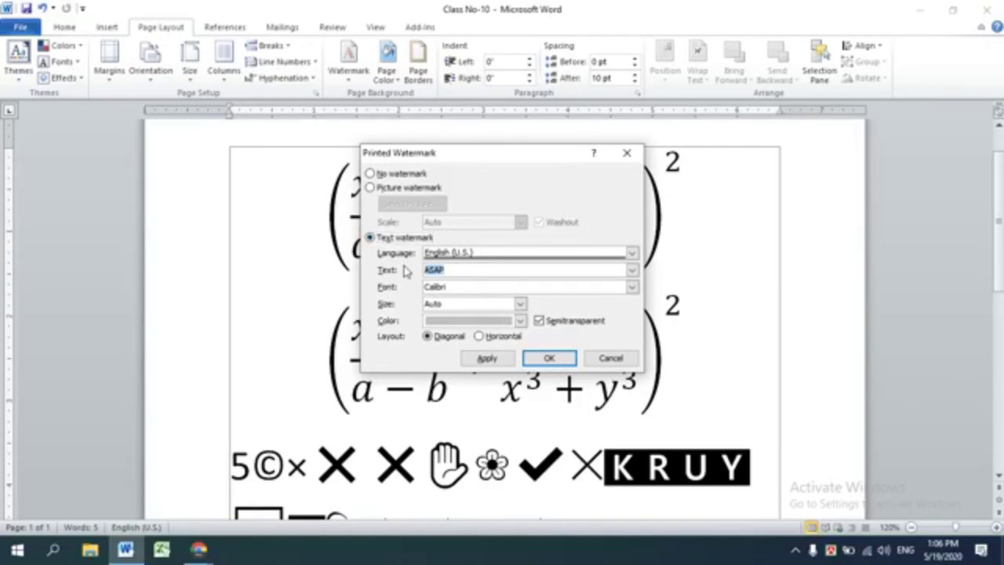
text(MERIT COACHING)
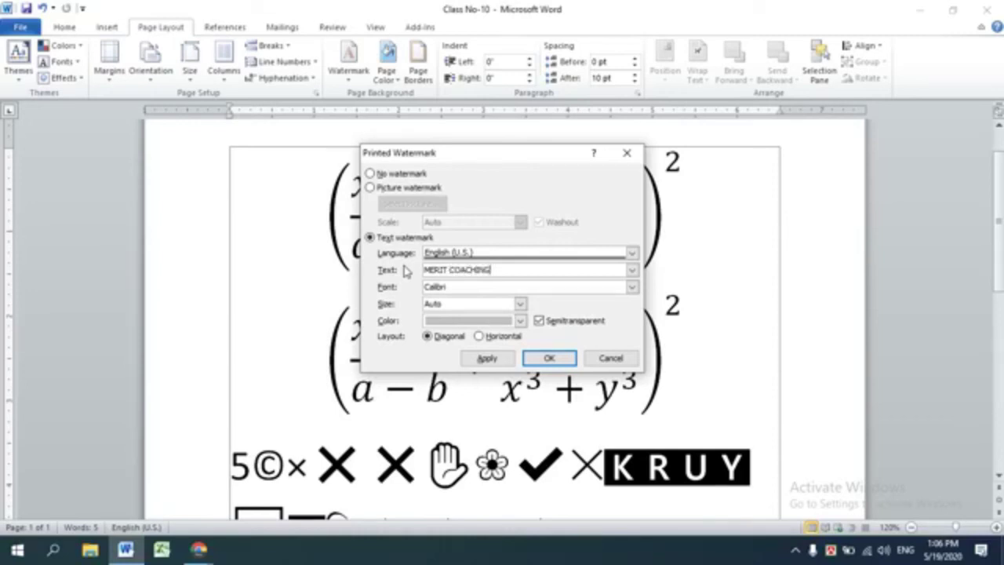
click(463, 323)
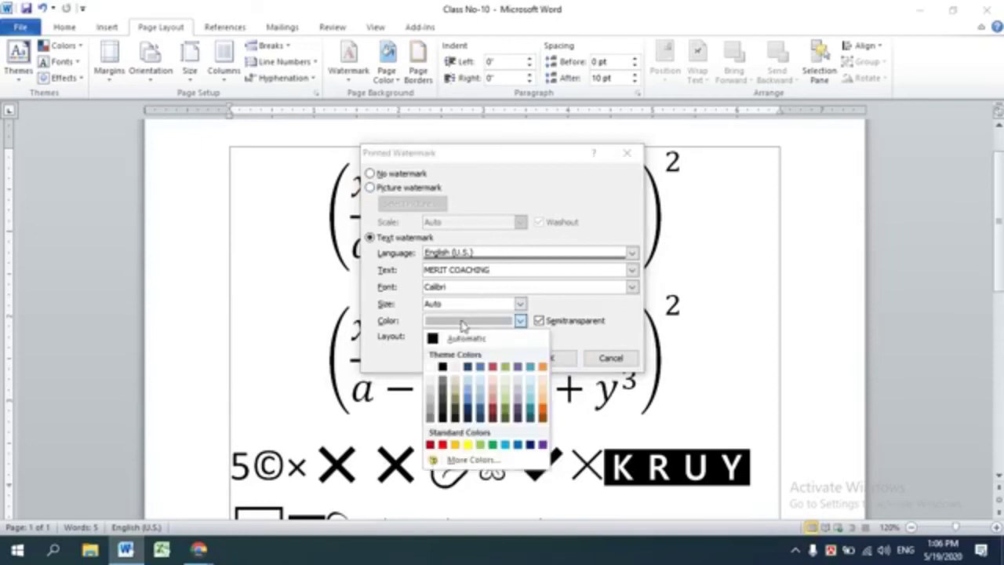
click(443, 445)
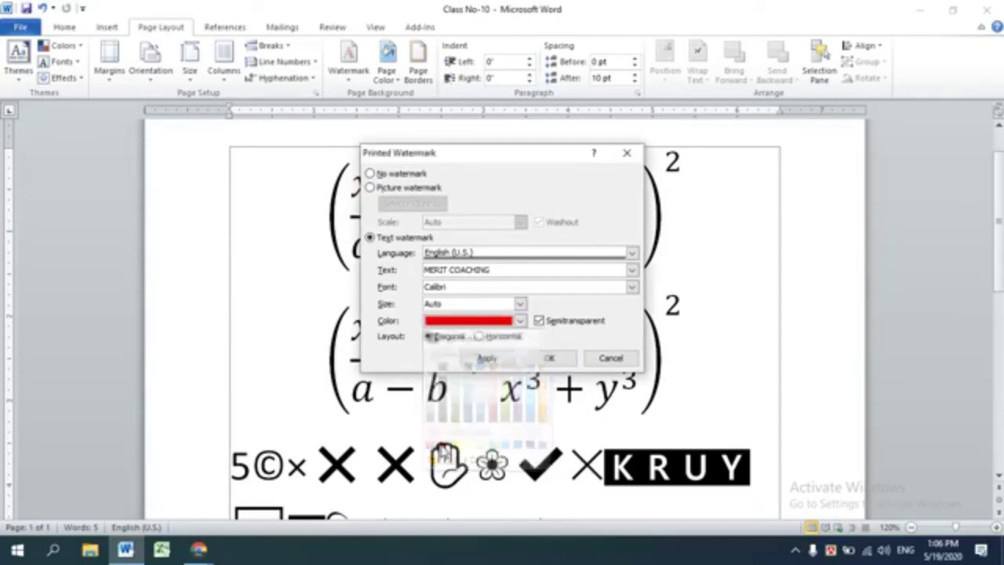
click(538, 321)
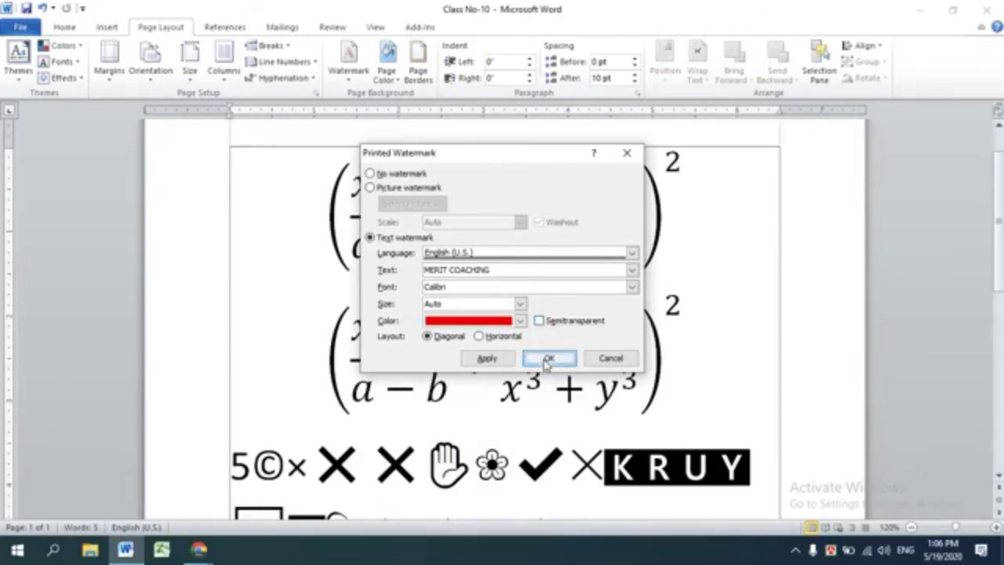
click(546, 359)
Step: Scroll through the page to check the red watermark, then reopen the Watermark gallery
click(743, 260)
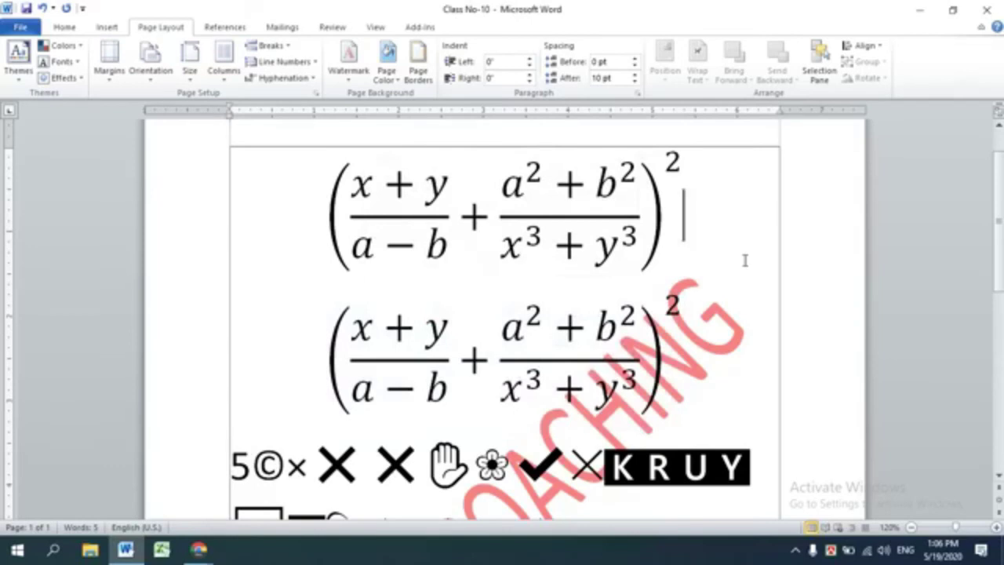
scroll(744, 260, down, 5)
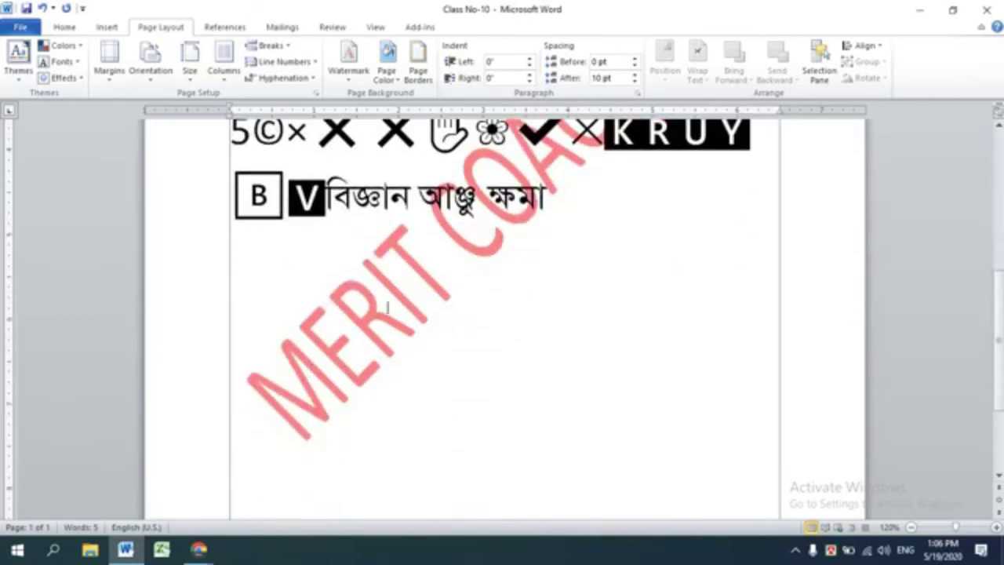
scroll(497, 222, up, 2)
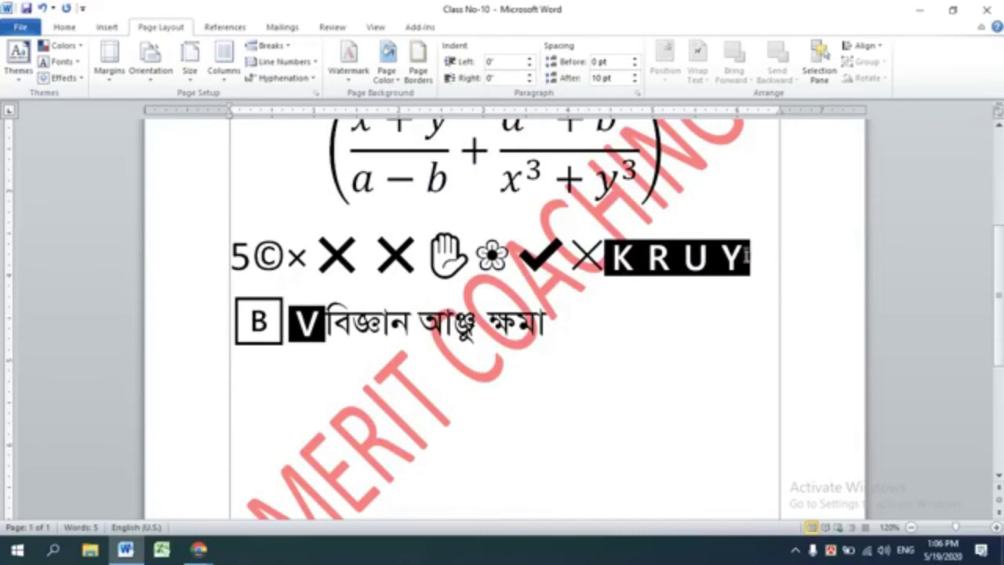
scroll(585, 297, up, 3)
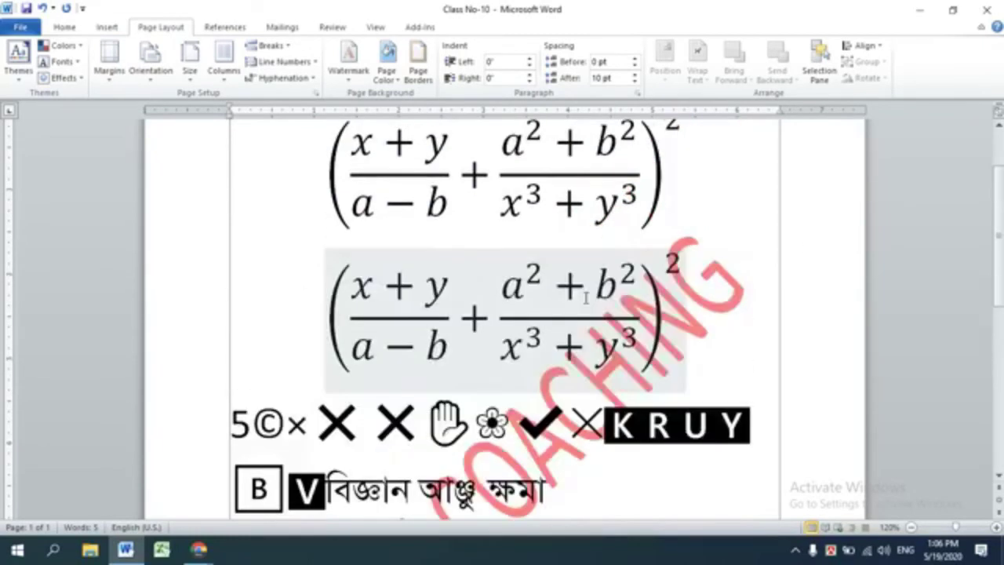
scroll(585, 297, up, 2)
scroll(585, 297, down, 2)
scroll(585, 297, down, 3)
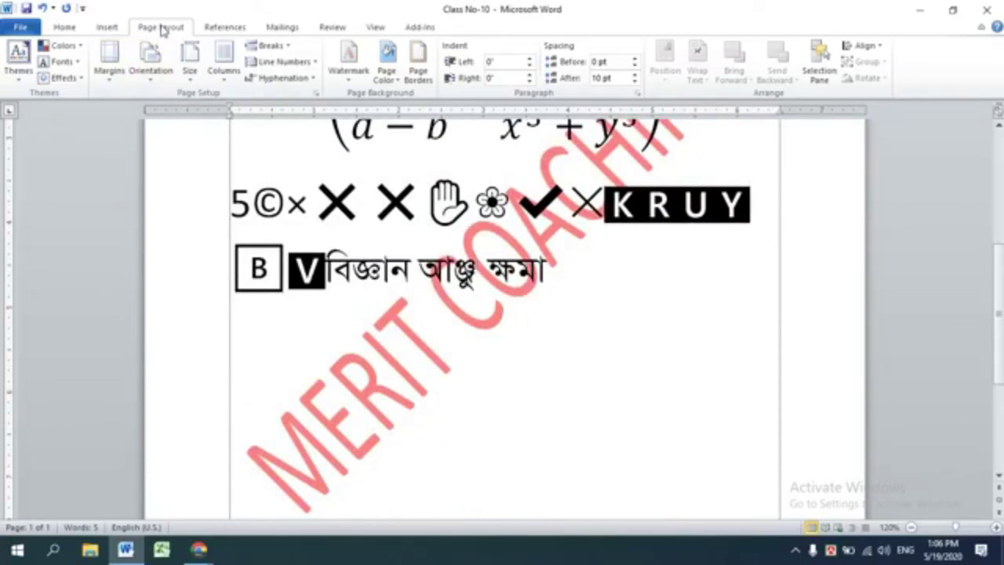
click(348, 78)
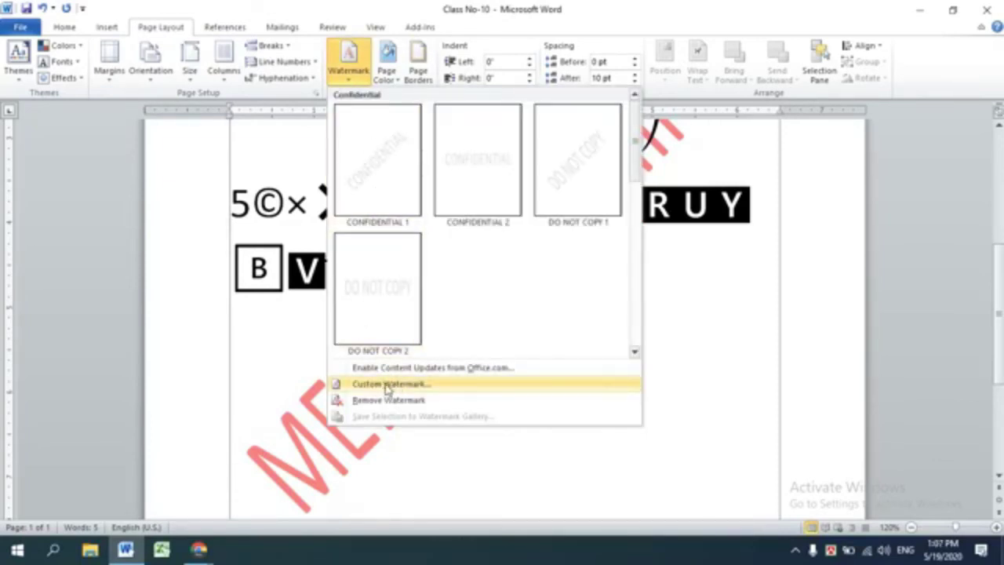
Step: Change the custom watermark text to SOMAJSEBA KUSHTIA and its colour to blue
click(387, 386)
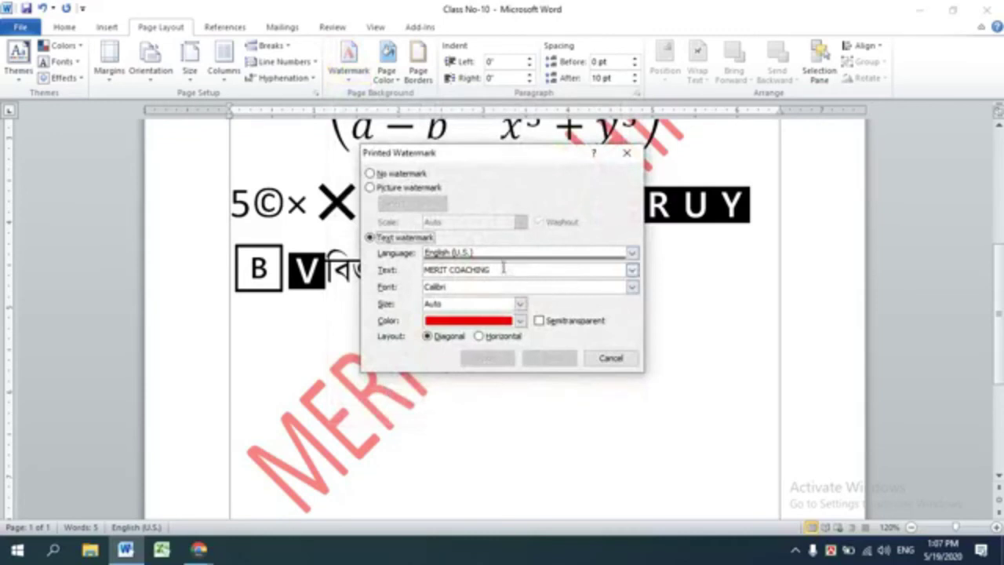
drag(503, 268, 415, 267)
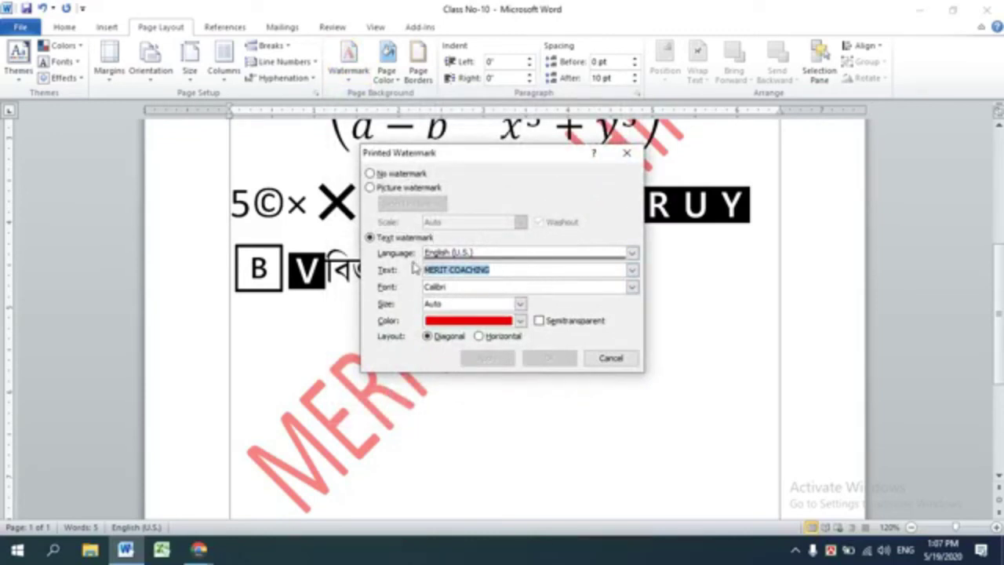
text(SOMAJSEBA KUSHTIA)
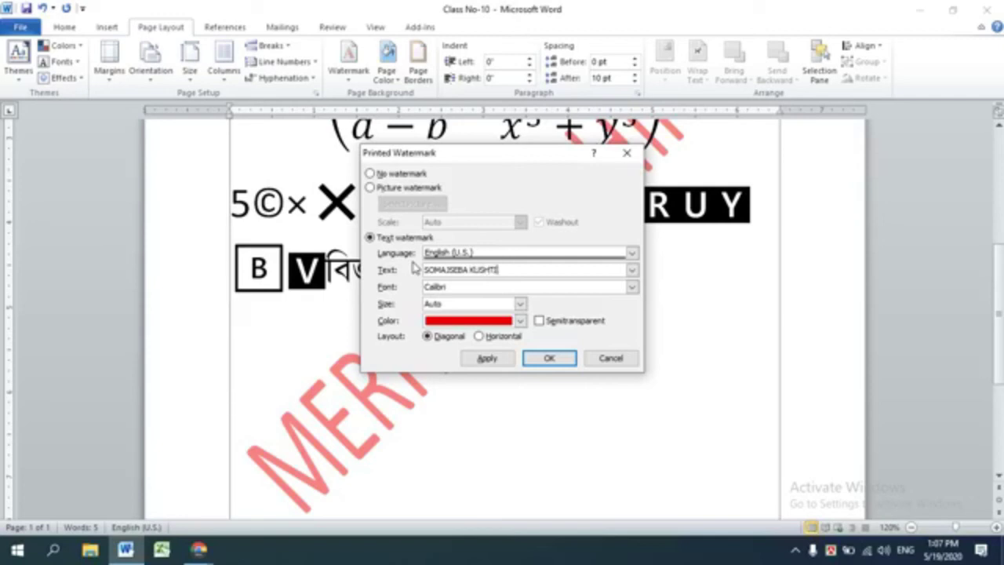
click(448, 323)
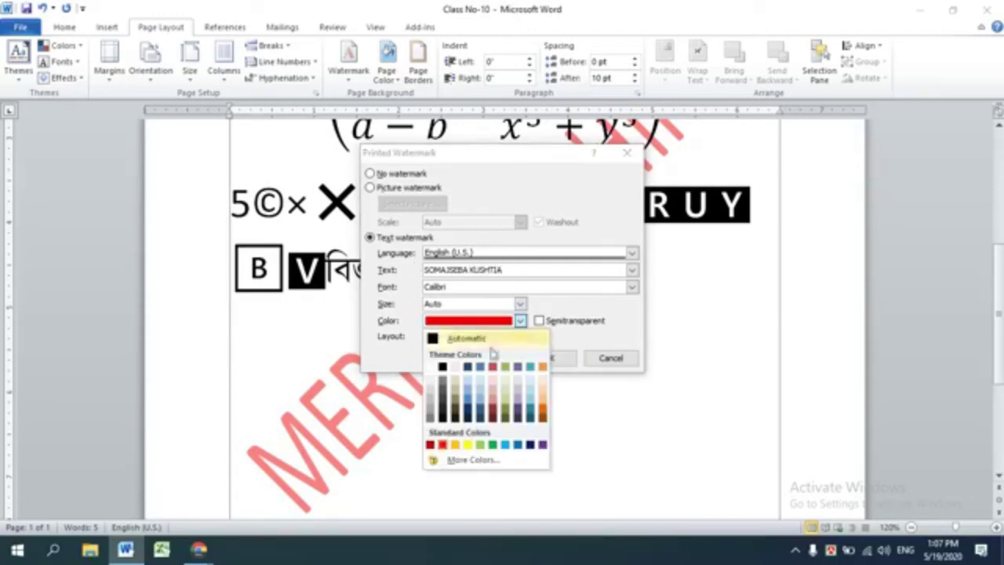
click(519, 444)
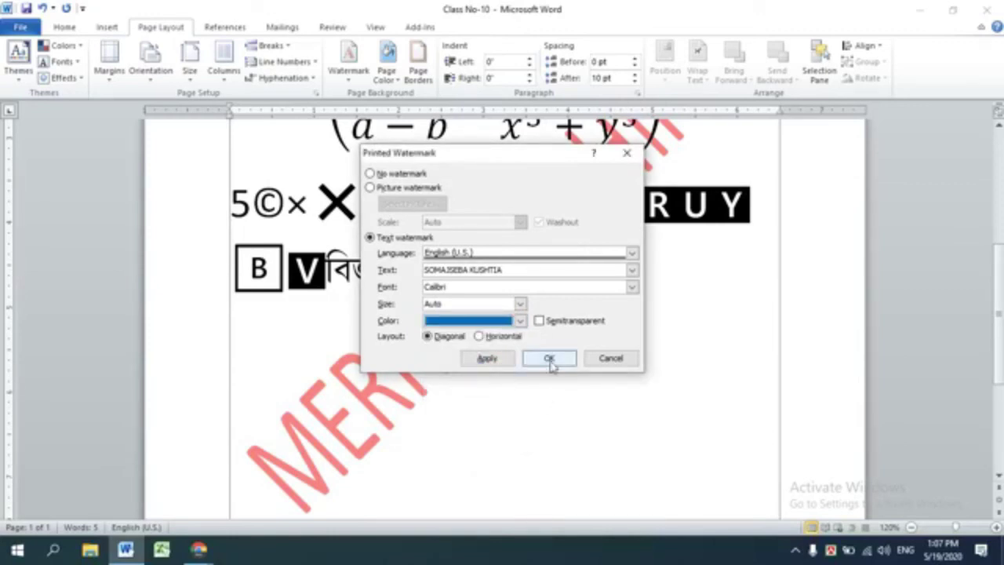
click(549, 358)
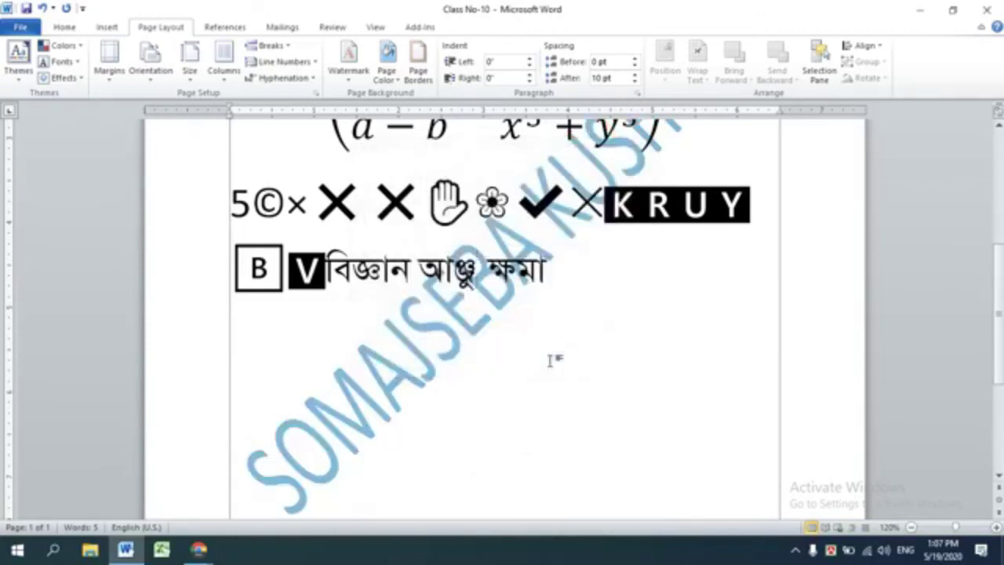
Step: Remove the boxed K R U Y so boxed B, V and বিজ্ঞান stay on the symbol line
scroll(548, 361, up, 3)
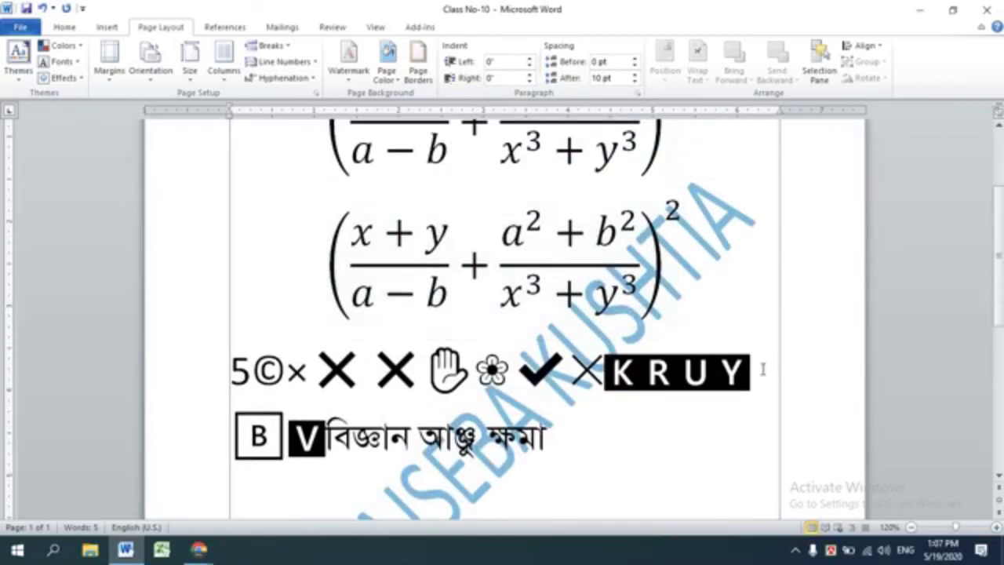
drag(751, 371, 605, 374)
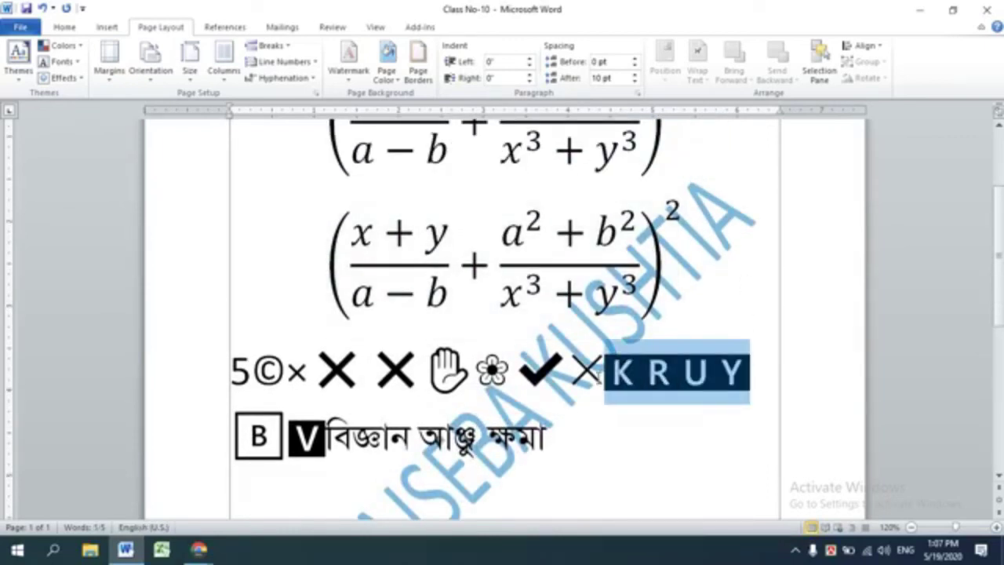
key(Delete)
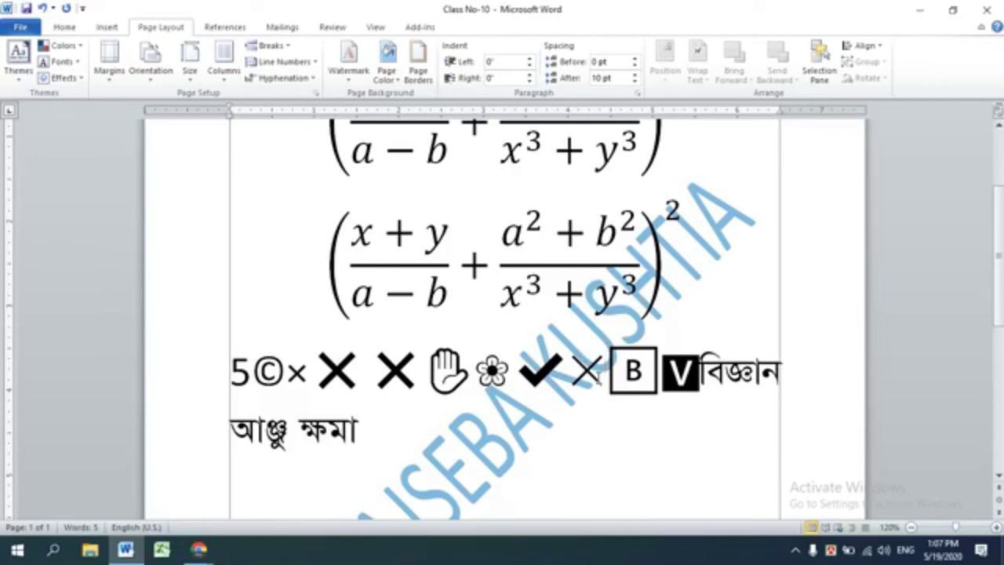
key(Return)
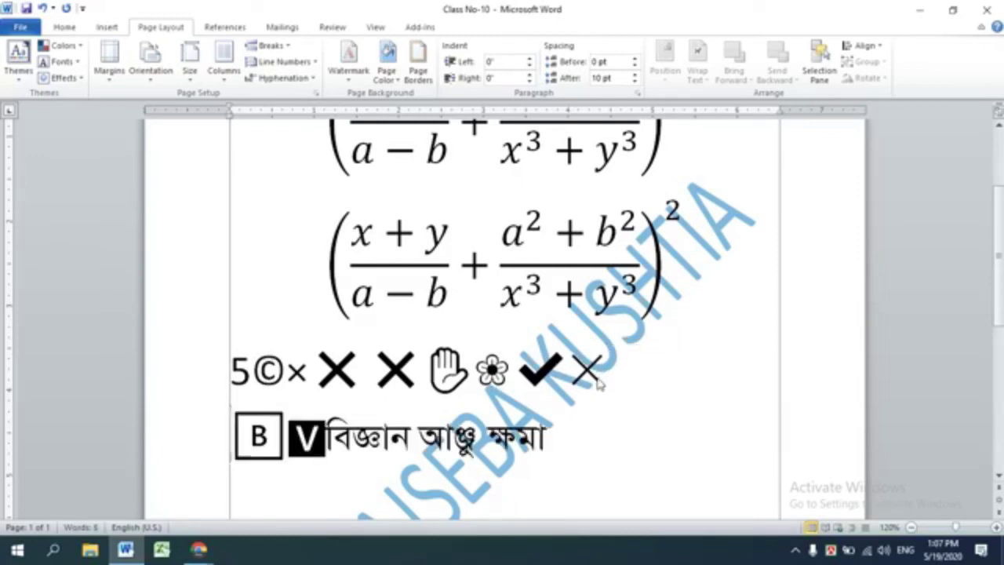
key(BackSpace)
scroll(590, 360, down, 3)
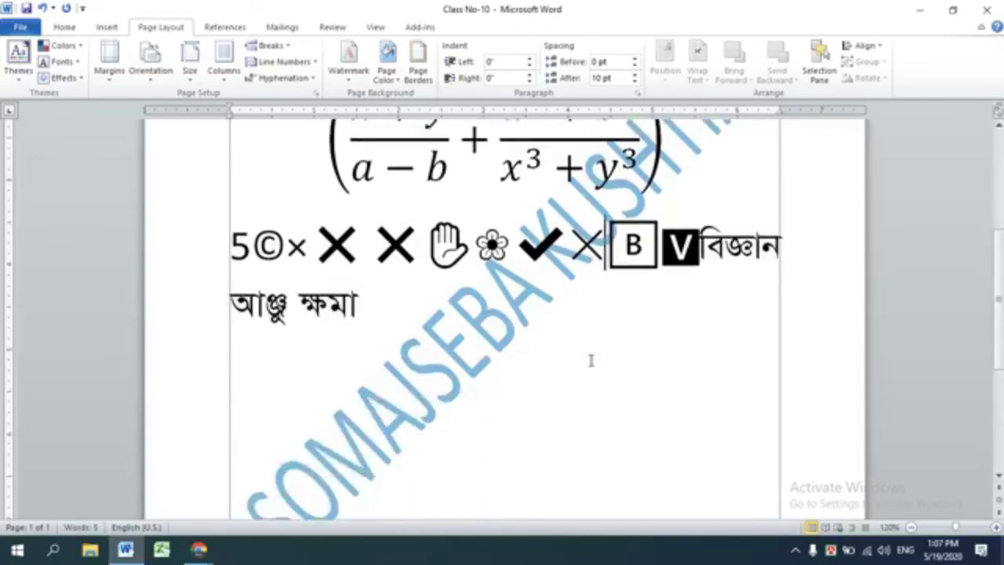
scroll(591, 360, down, 2)
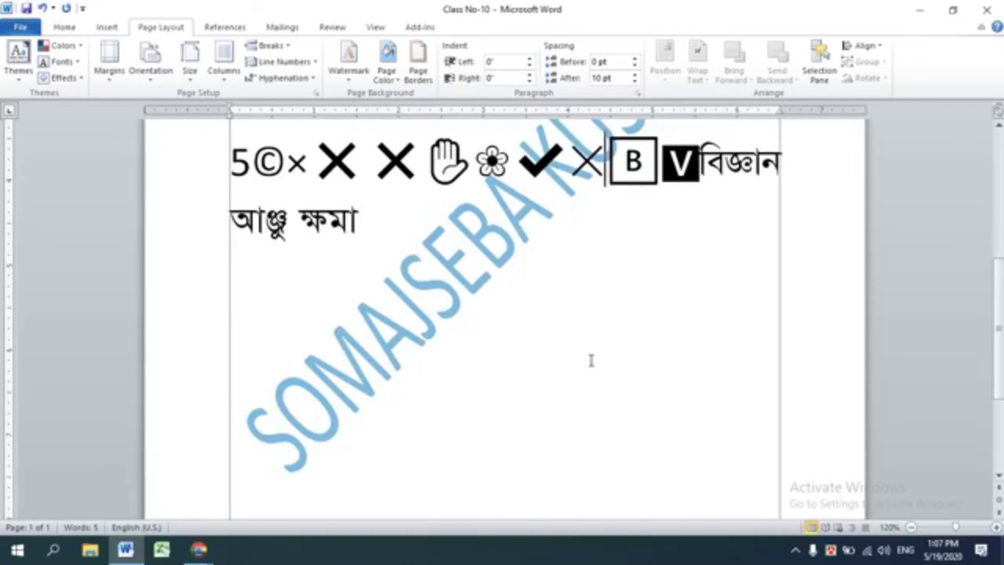
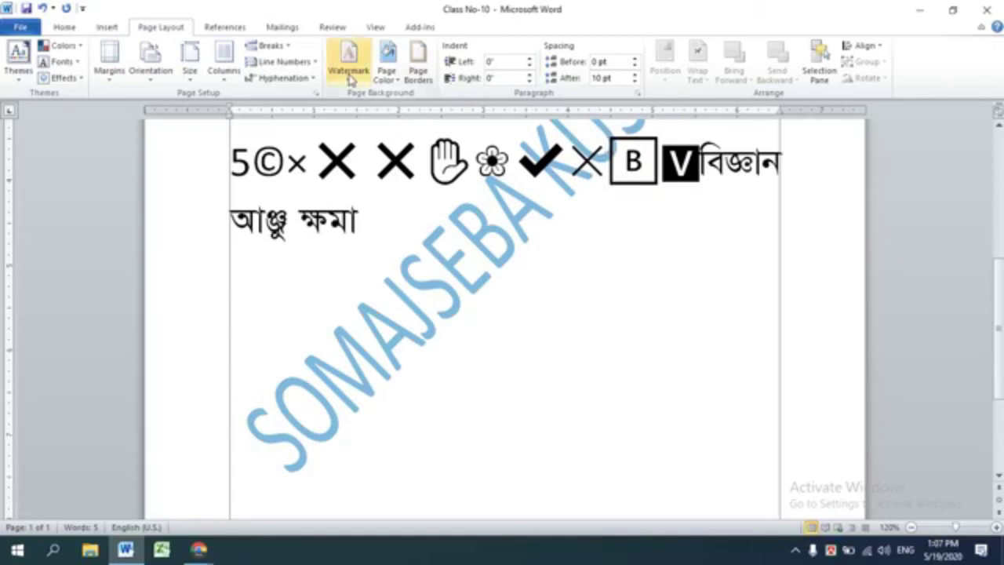
Step: Open the Custom Watermark settings, browse the language list, and close them unchanged
click(349, 78)
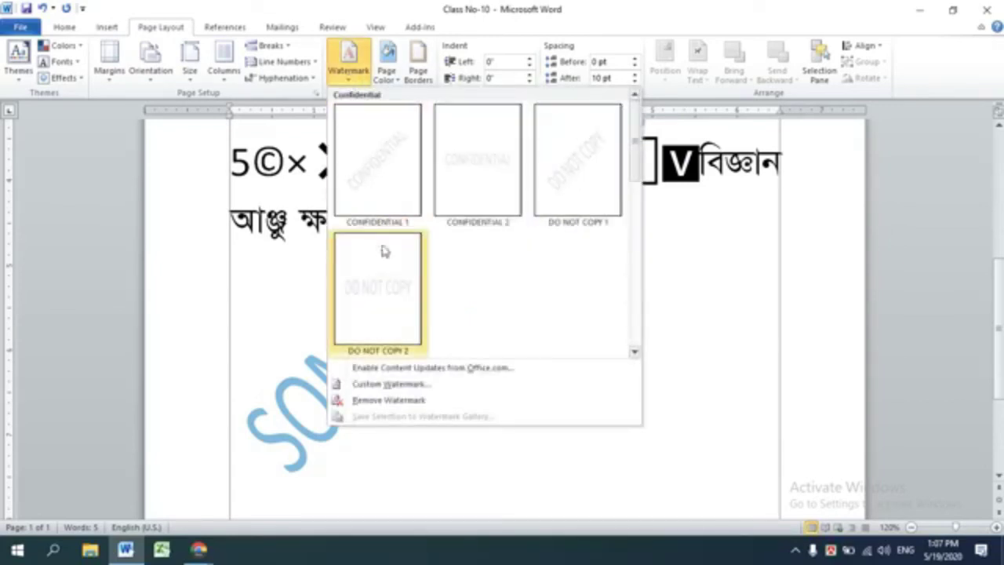
click(378, 386)
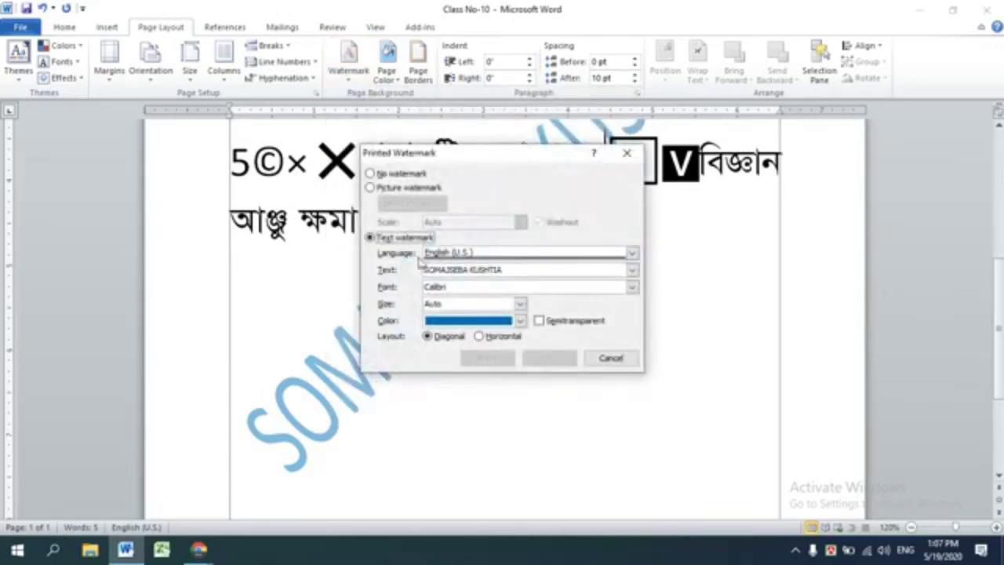
click(632, 252)
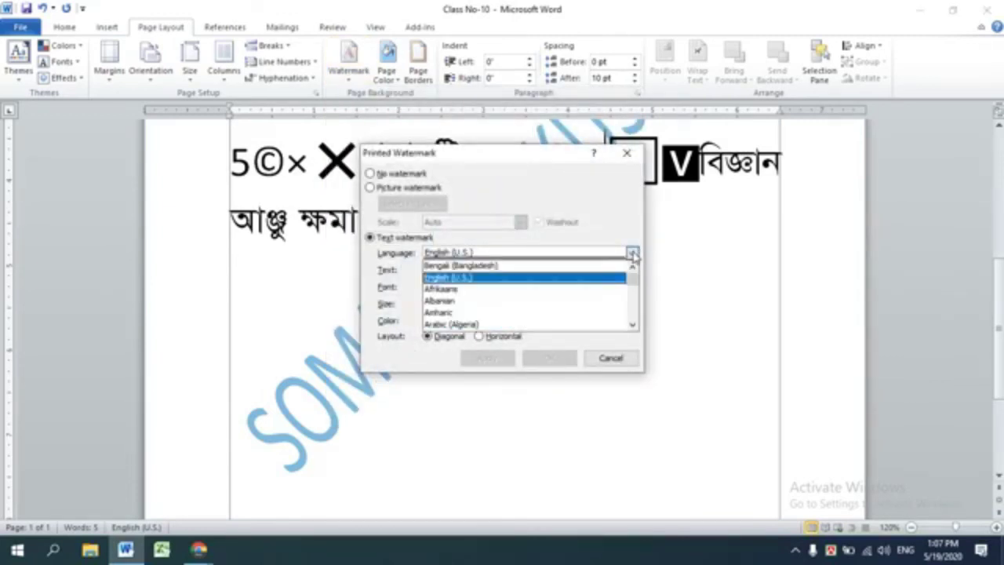
click(632, 253)
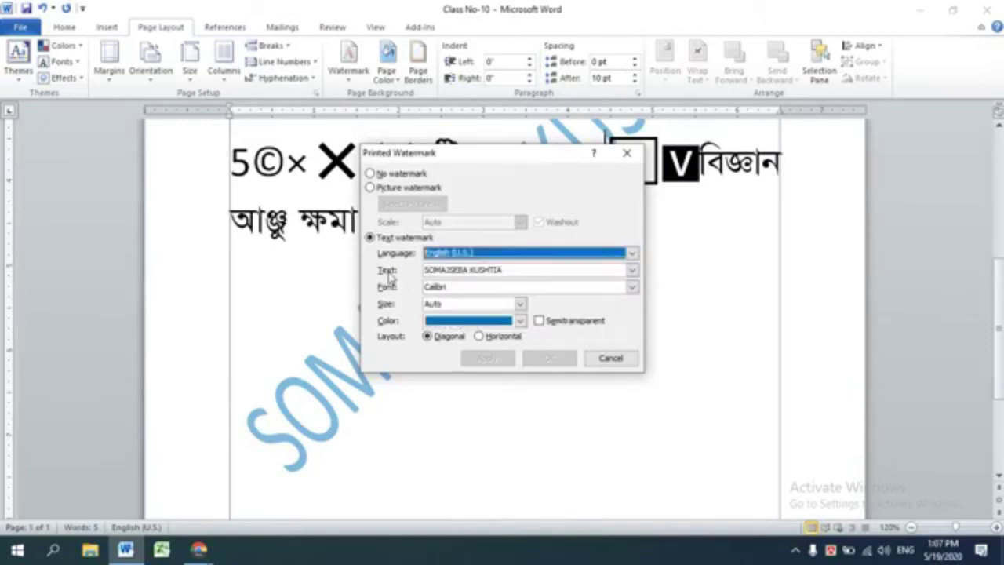
click(632, 253)
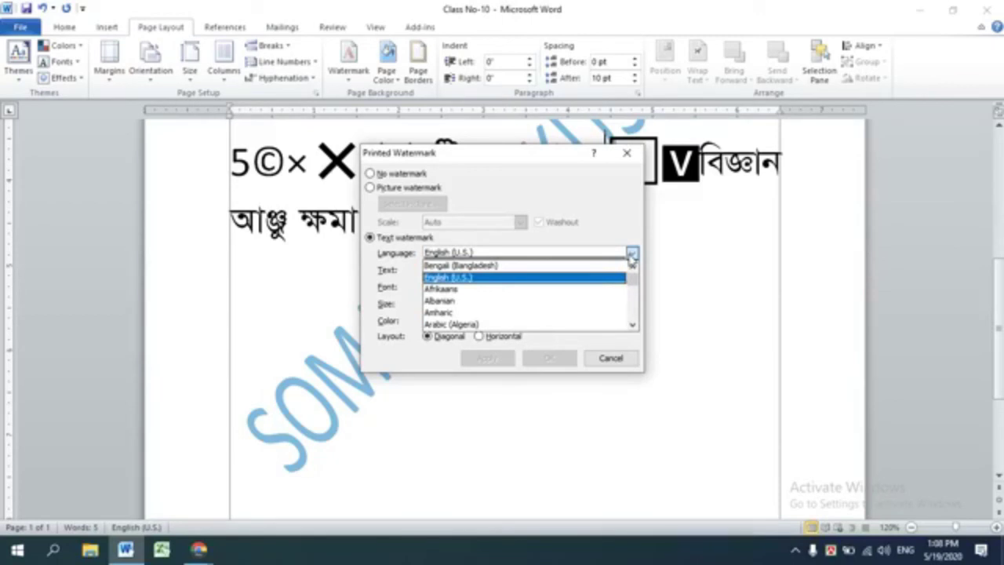
click(632, 326)
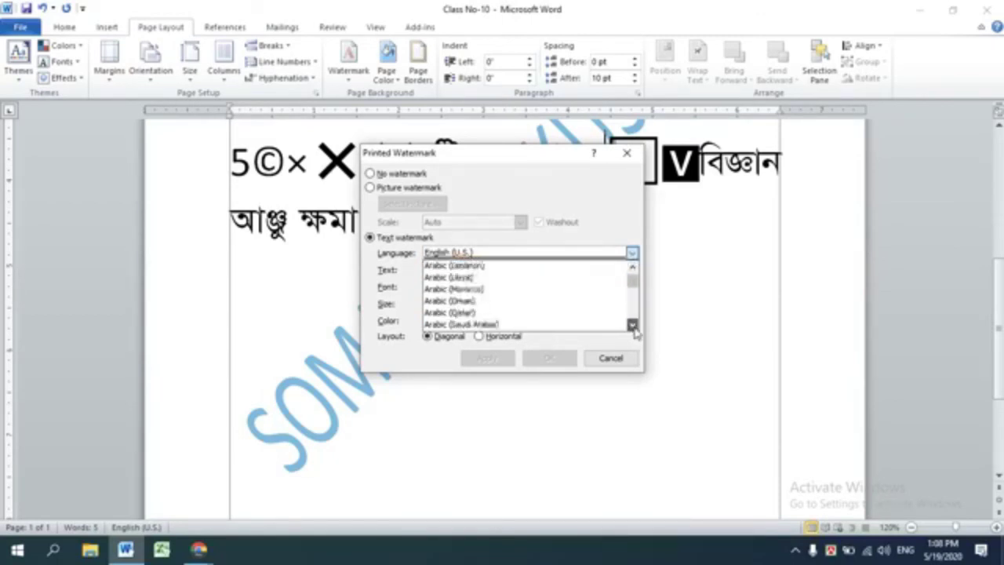
click(632, 325)
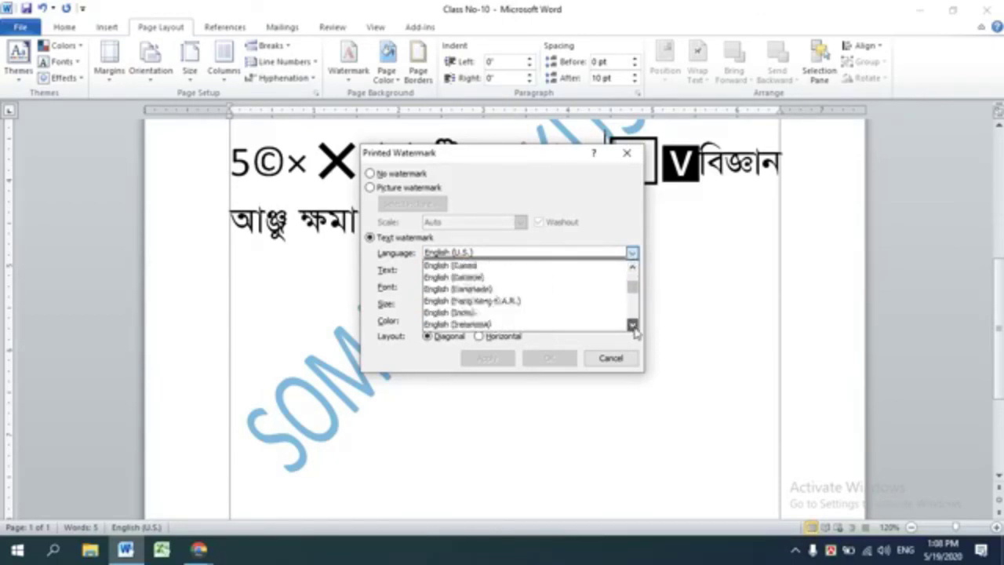
click(631, 325)
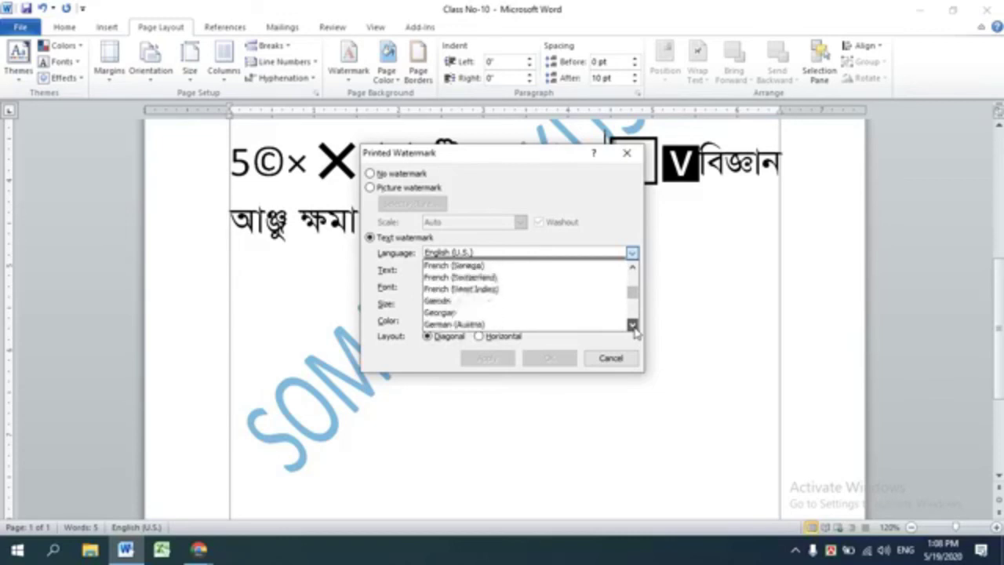
click(632, 325)
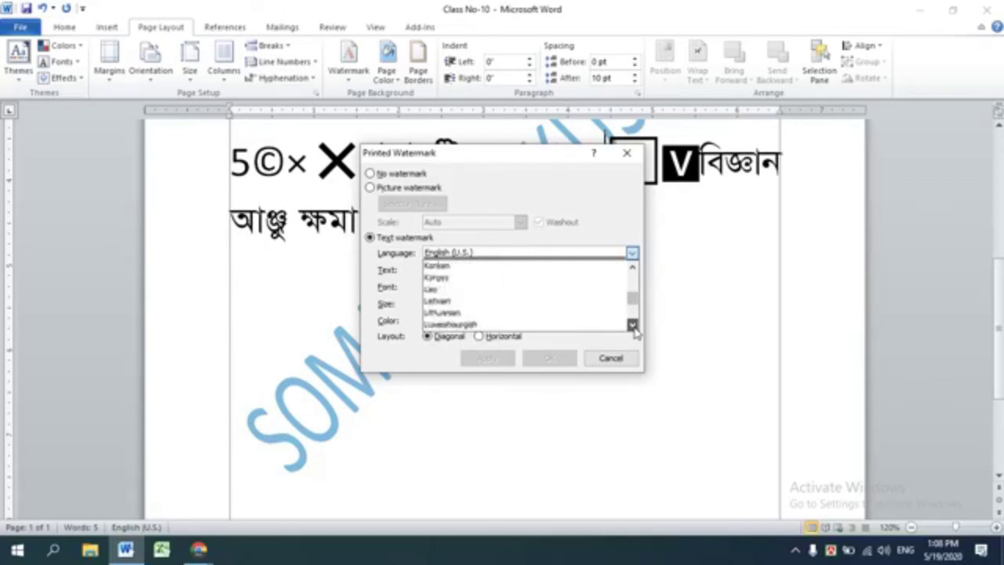
click(632, 325)
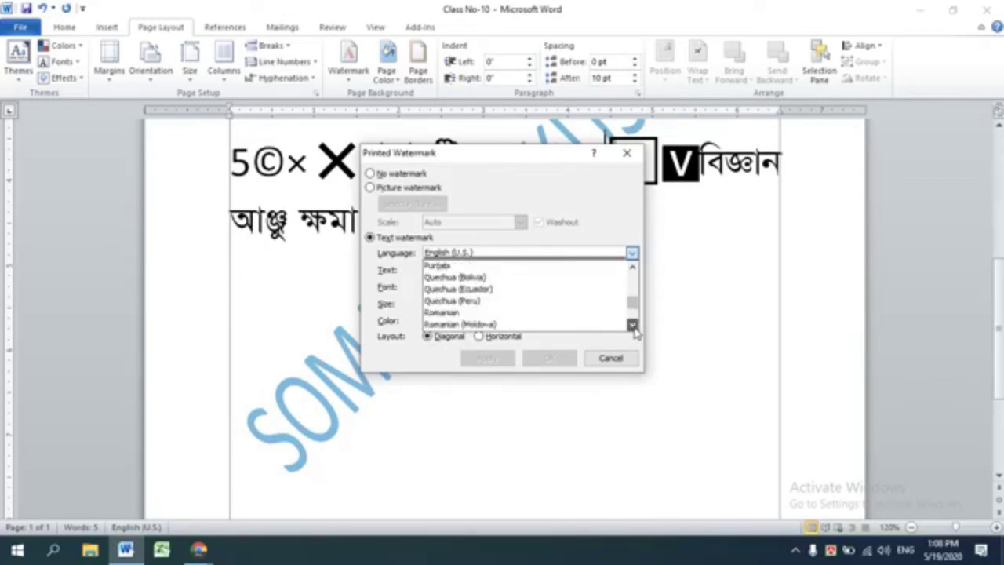
click(632, 325)
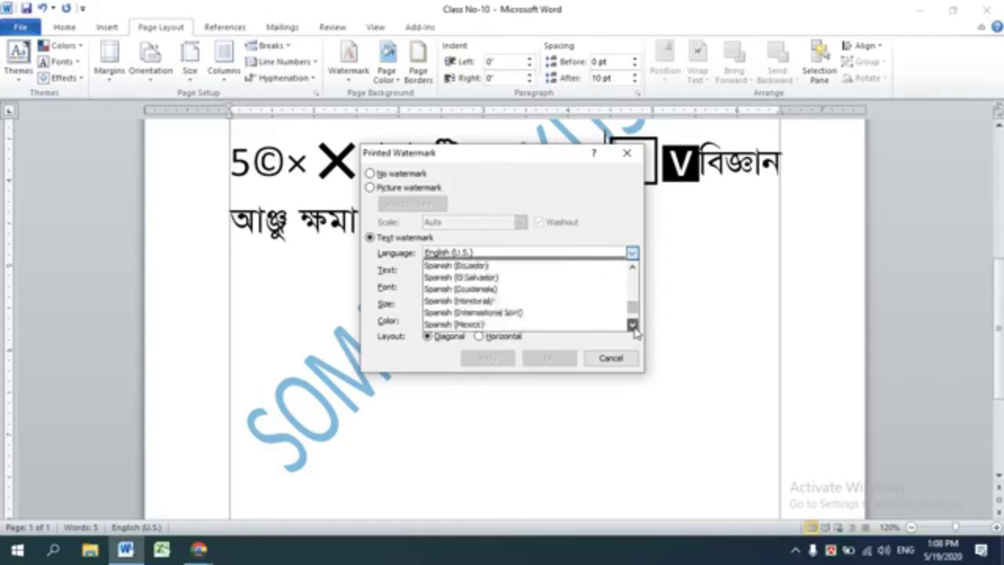
click(632, 325)
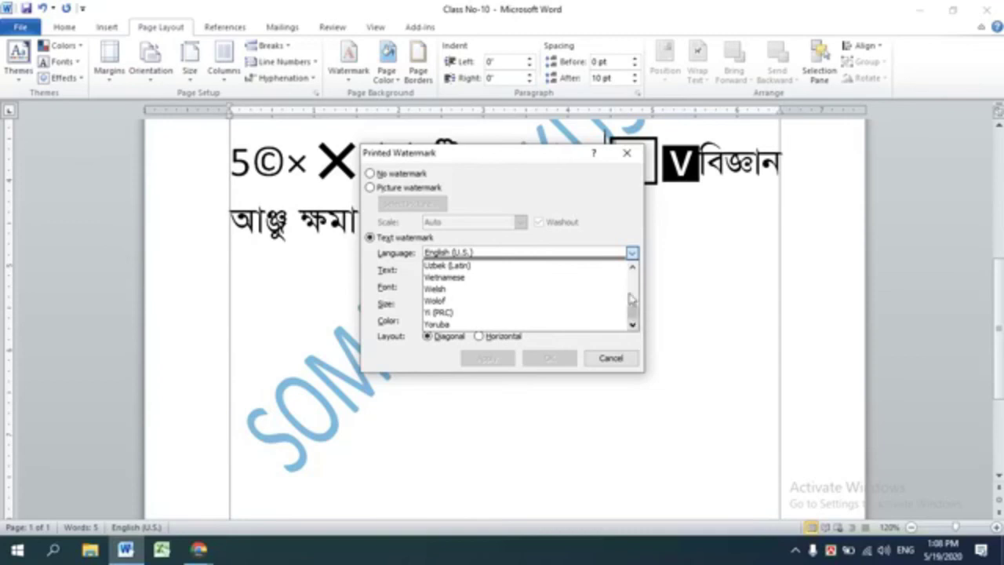
click(632, 268)
click(632, 268)
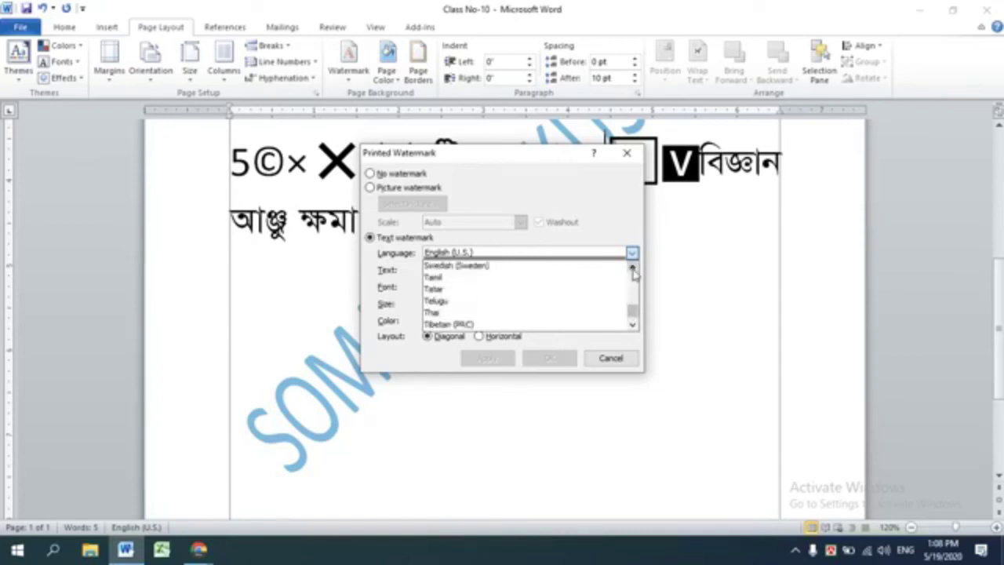
click(632, 269)
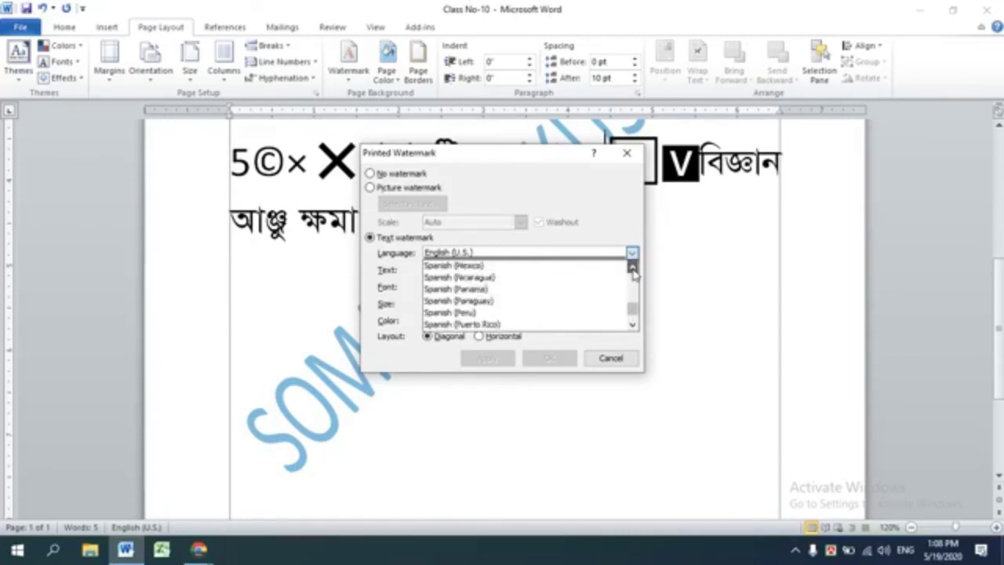
click(632, 268)
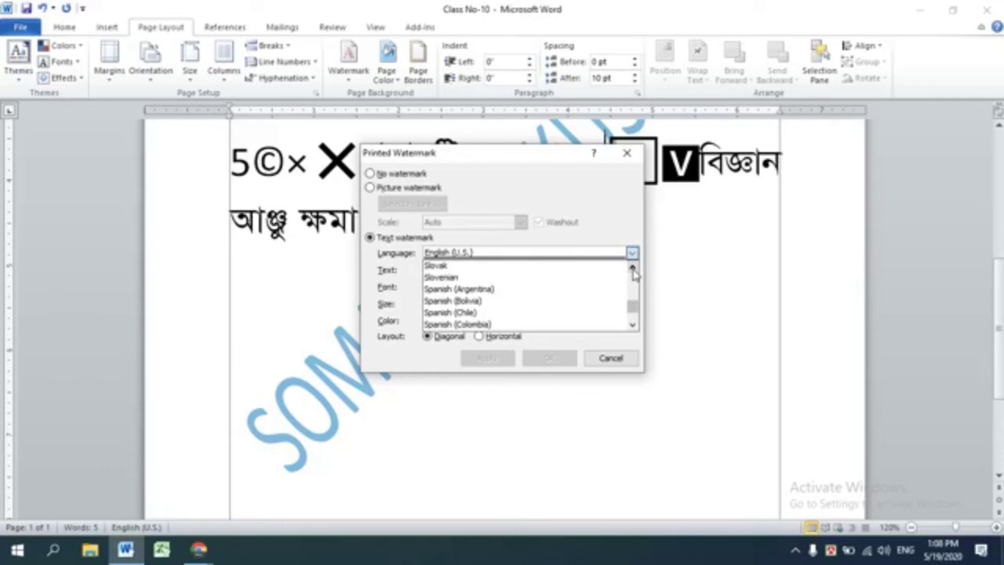
click(632, 268)
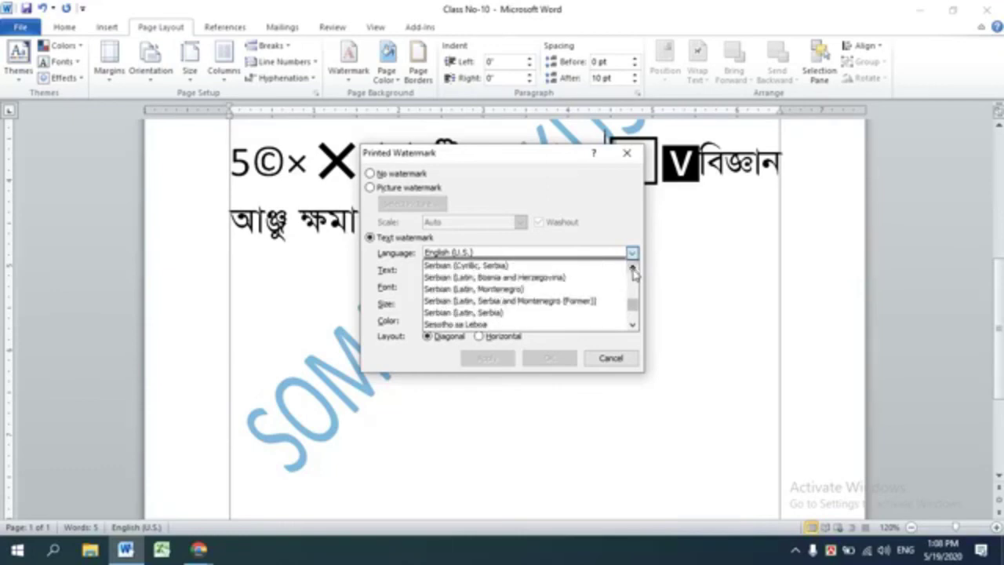
click(632, 268)
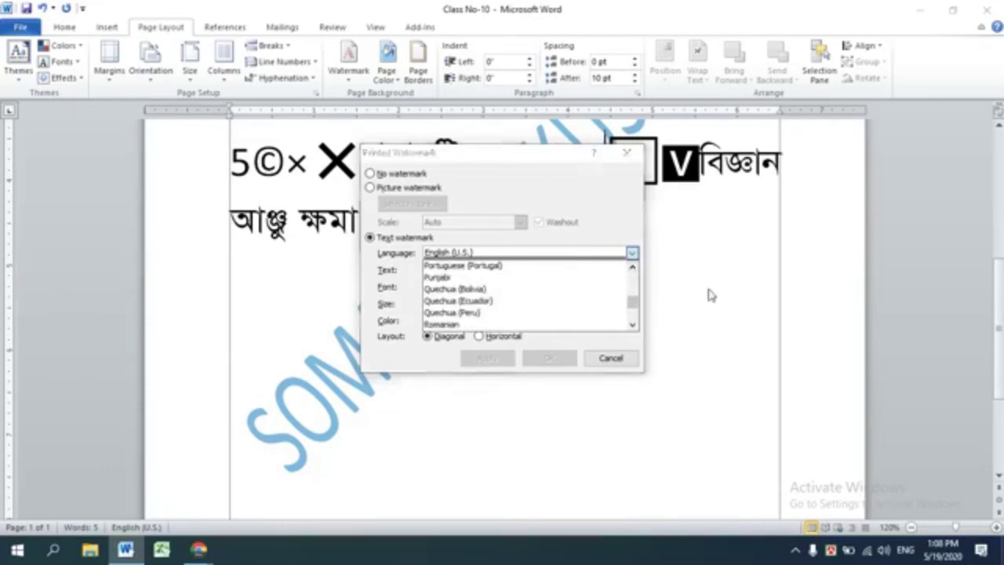
click(610, 357)
click(610, 357)
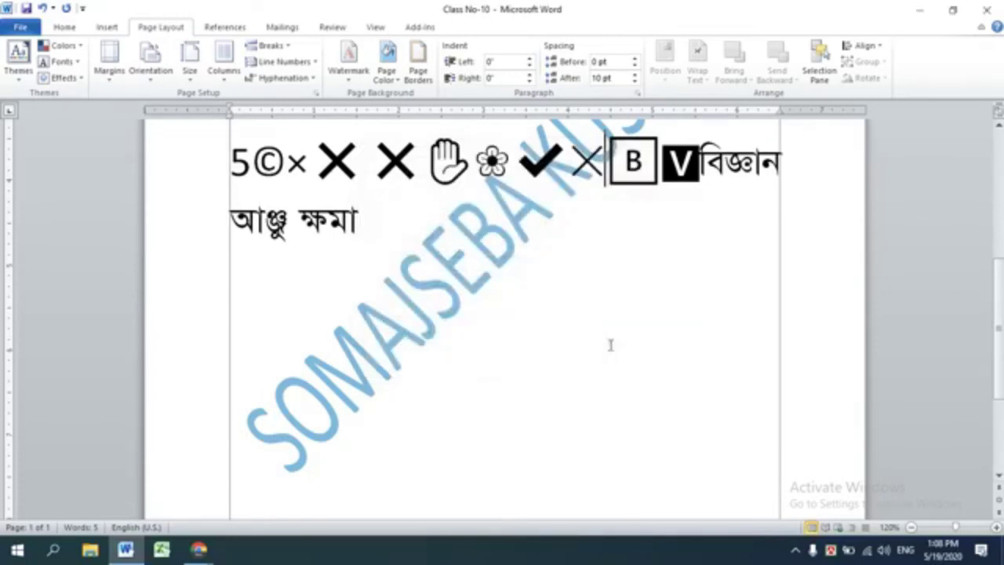
Step: Reopen Custom Watermark for SOMAJSEBA KUSHTIA and browse the font list, keeping Calibri
click(348, 78)
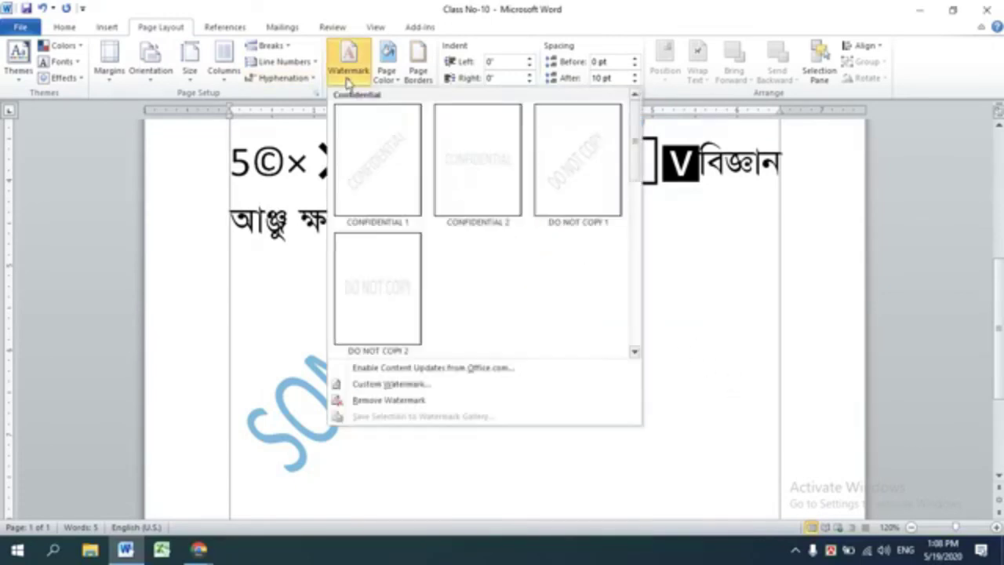
click(391, 386)
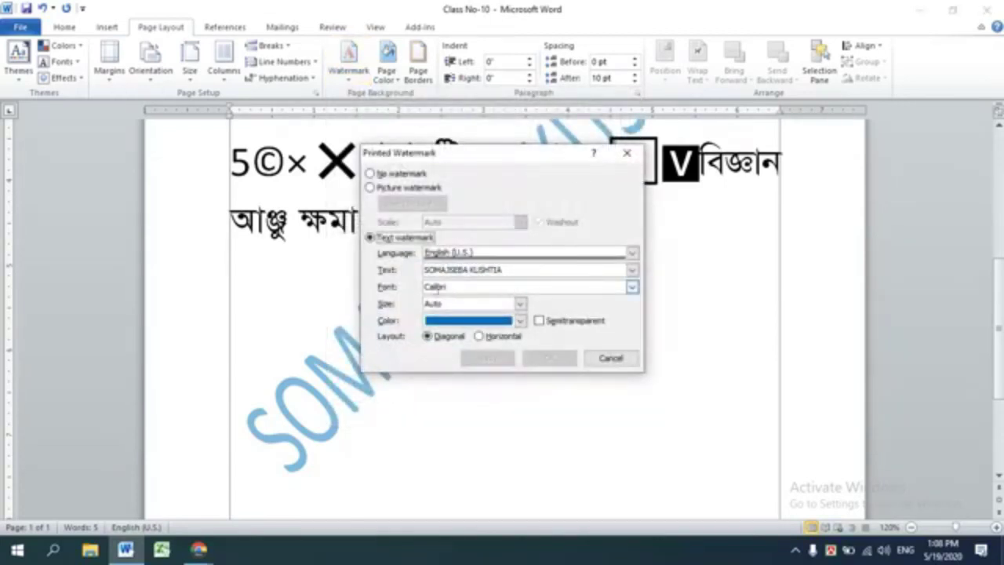
click(631, 288)
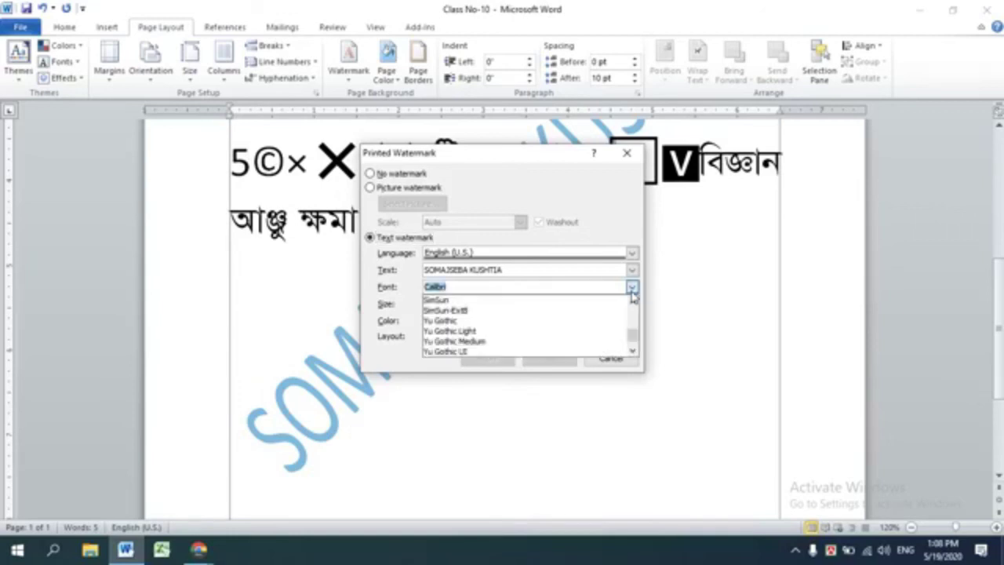
click(632, 351)
click(632, 351)
click(632, 351)
drag(632, 339, 633, 317)
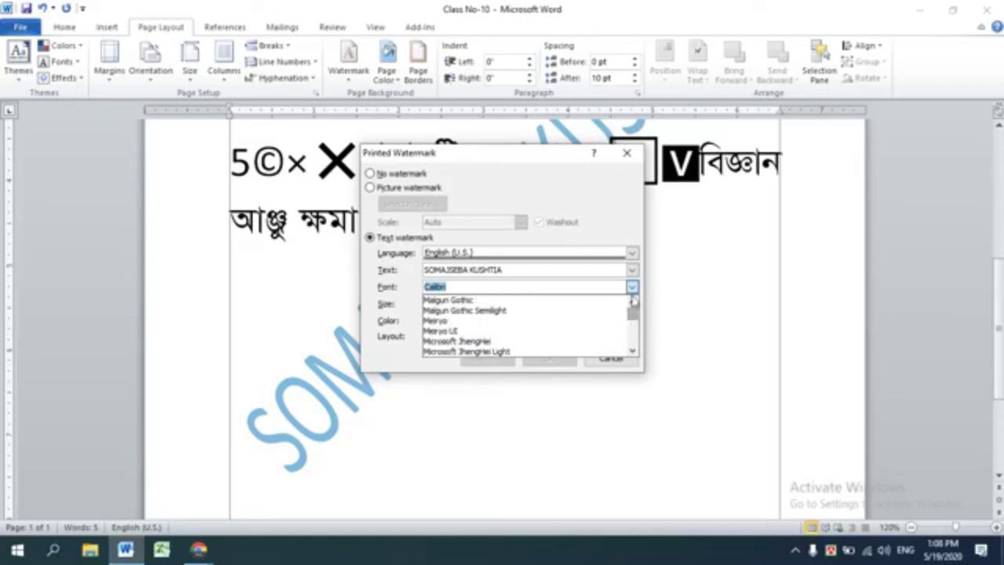
click(633, 351)
click(633, 353)
drag(633, 353, 633, 355)
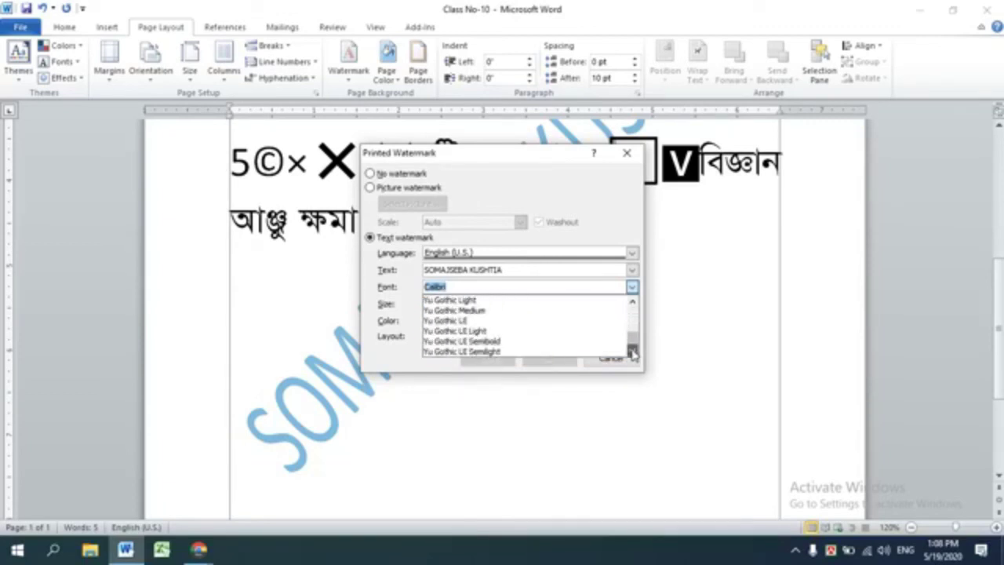
click(633, 303)
click(633, 304)
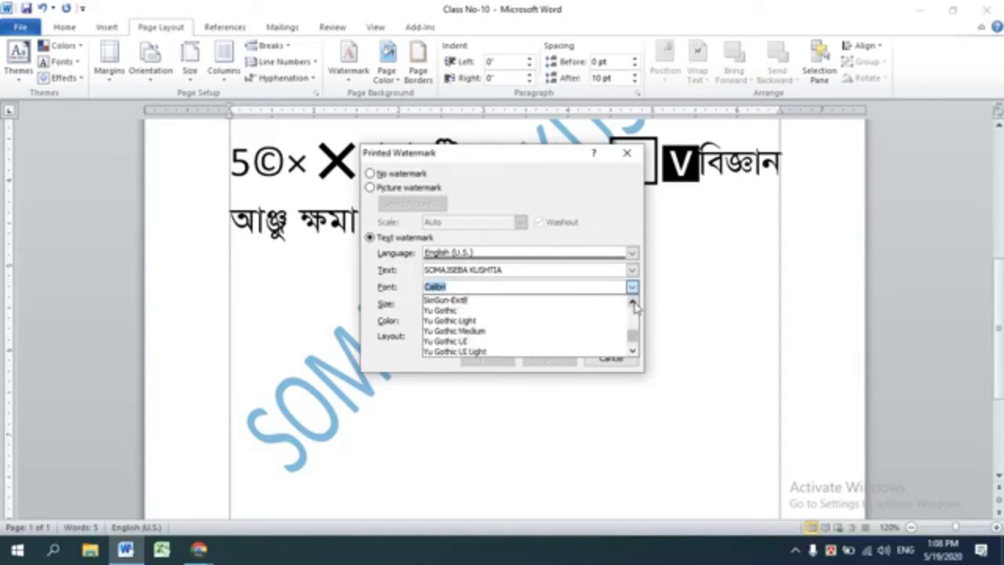
drag(634, 307, 635, 308)
Step: Set the watermark language to Bengali (Bangladesh)
click(632, 253)
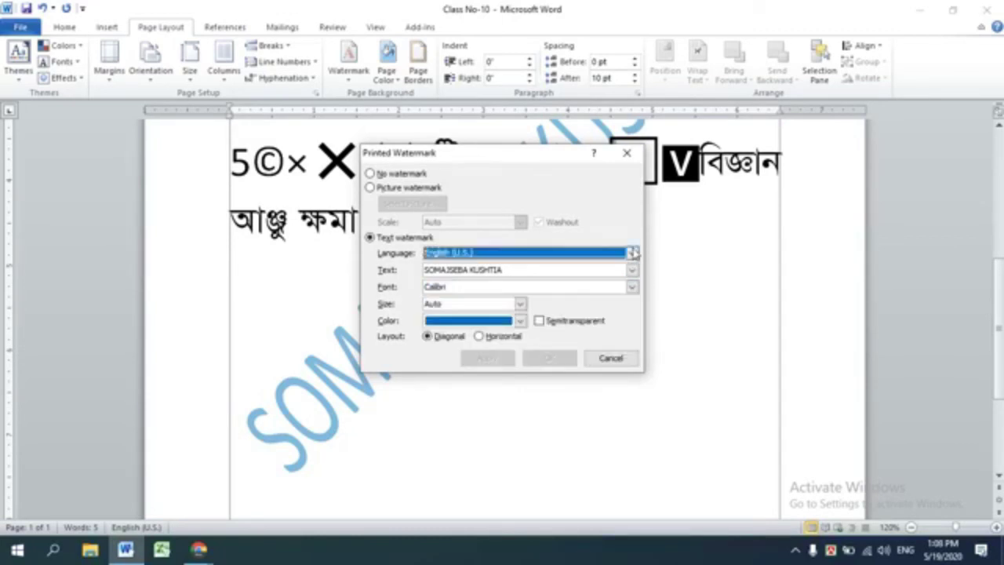
click(632, 254)
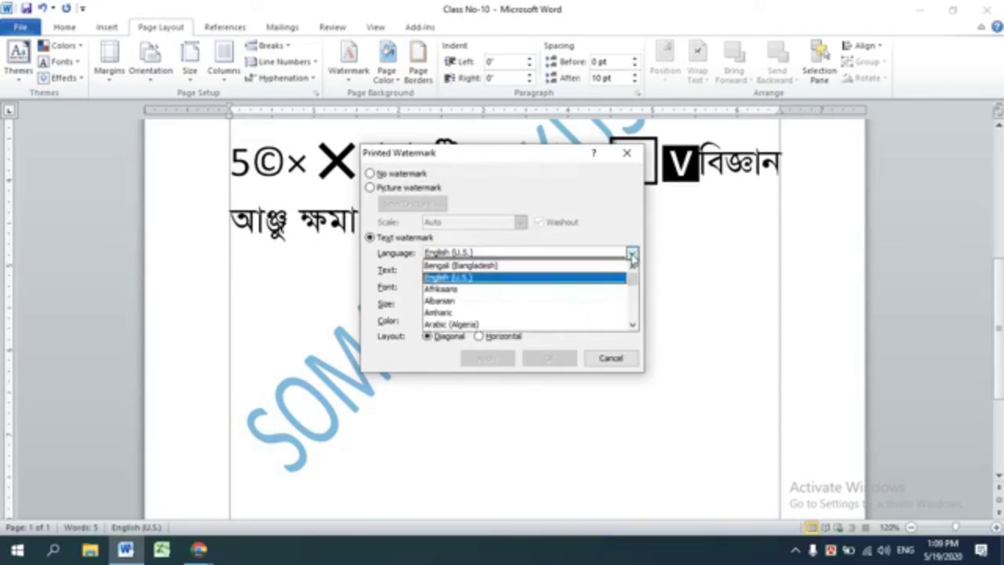
scroll(541, 324, down, 2)
scroll(541, 324, down, 2)
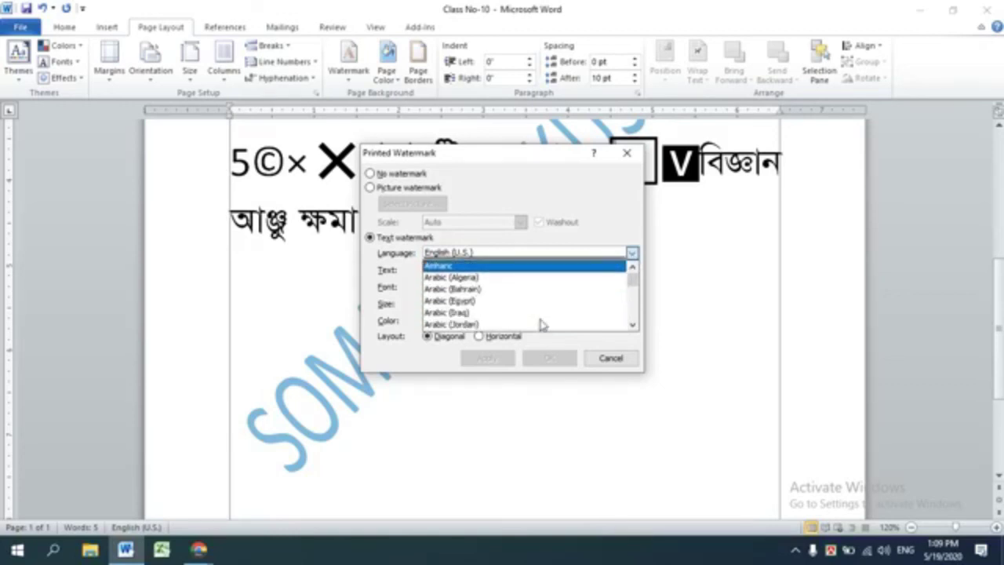
scroll(541, 324, down, 2)
scroll(541, 324, down, 3)
scroll(541, 324, down, 4)
scroll(541, 323, down, 4)
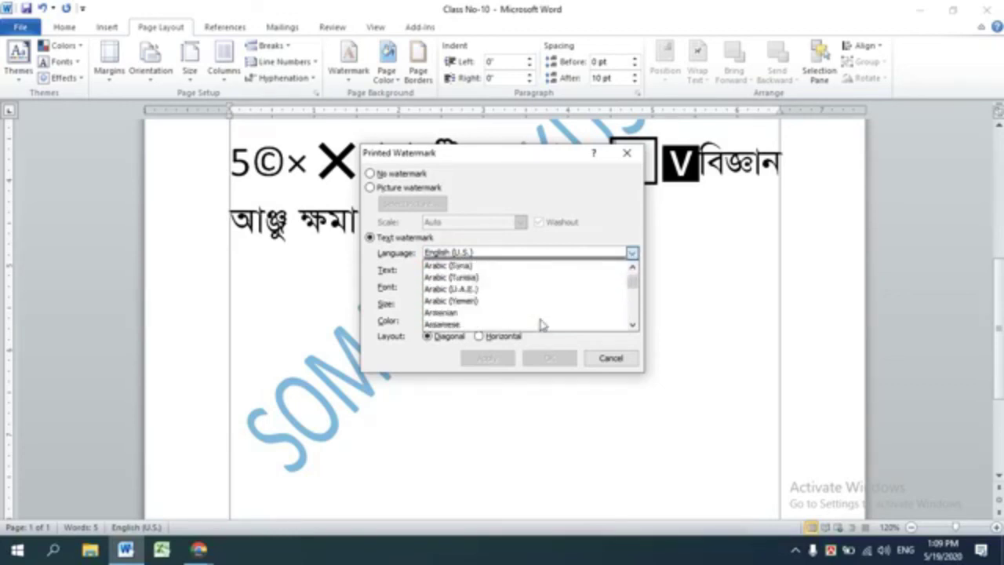
scroll(541, 324, down, 8)
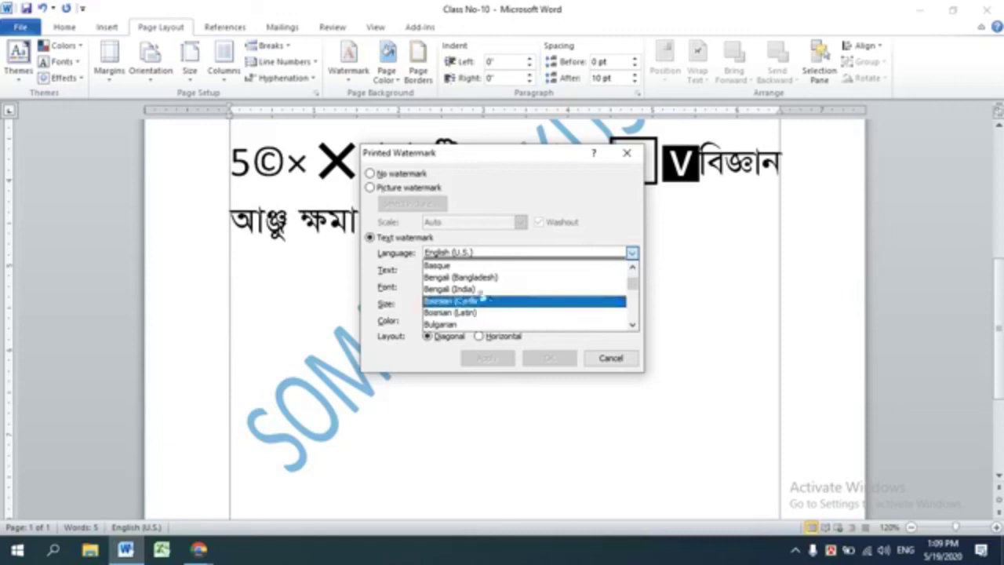
click(457, 279)
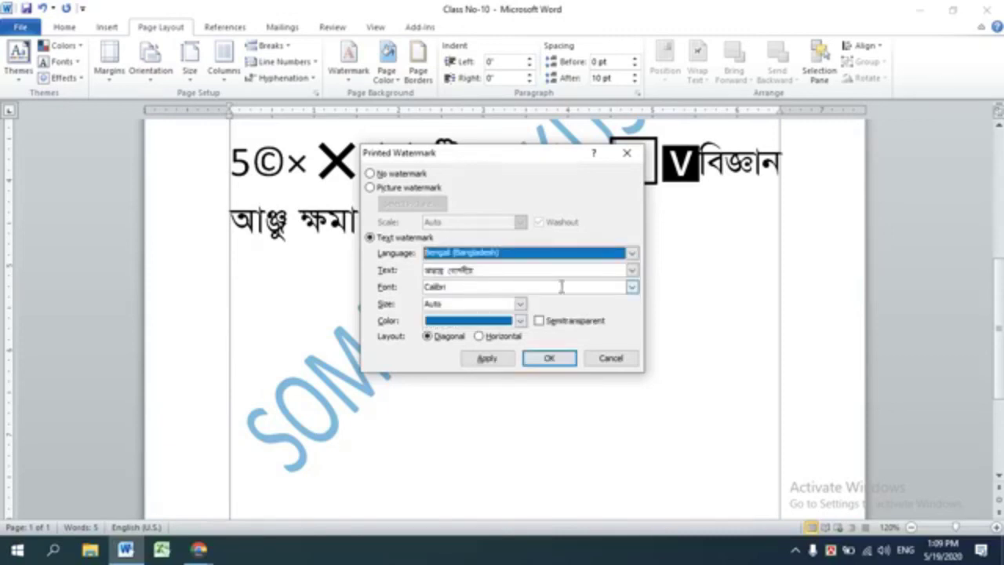
Step: Check the watermark font list and keep Calibri
click(631, 287)
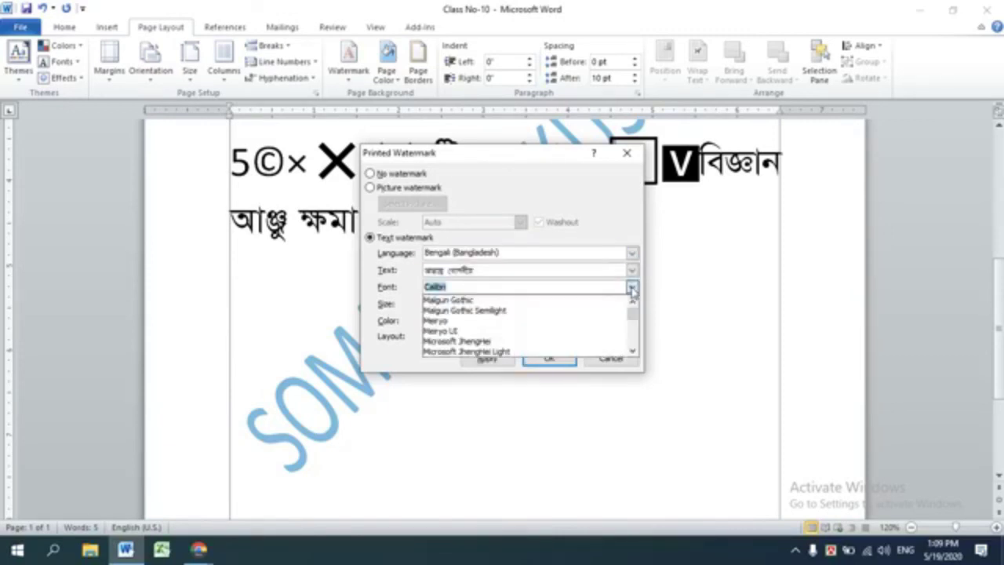
click(632, 338)
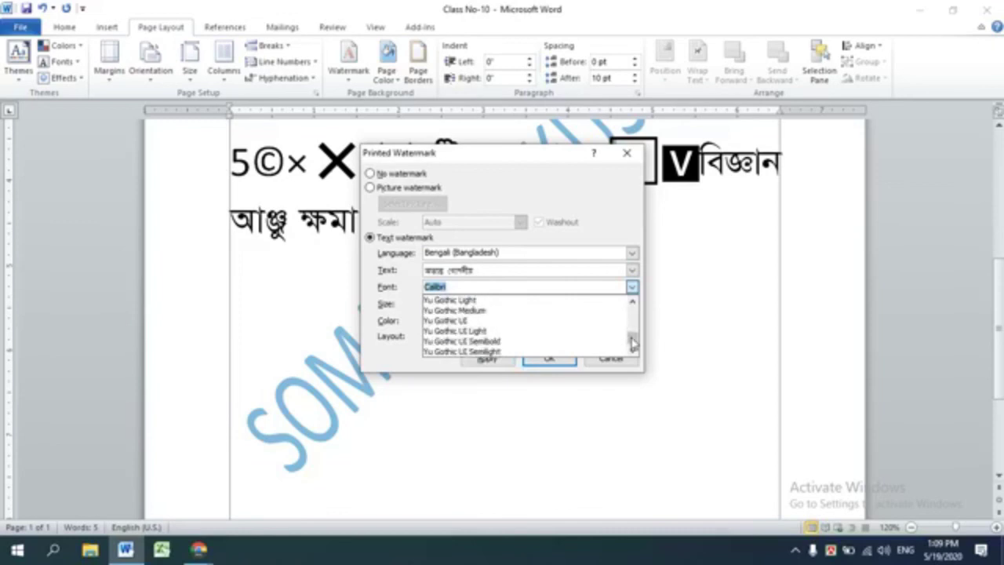
scroll(632, 343, up, 5)
scroll(633, 343, up, 2)
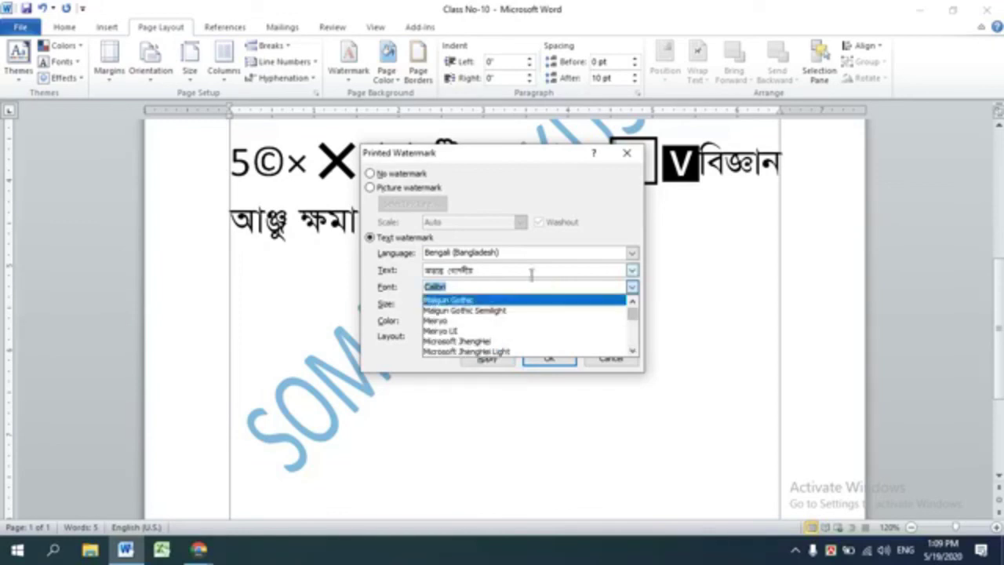
click(506, 269)
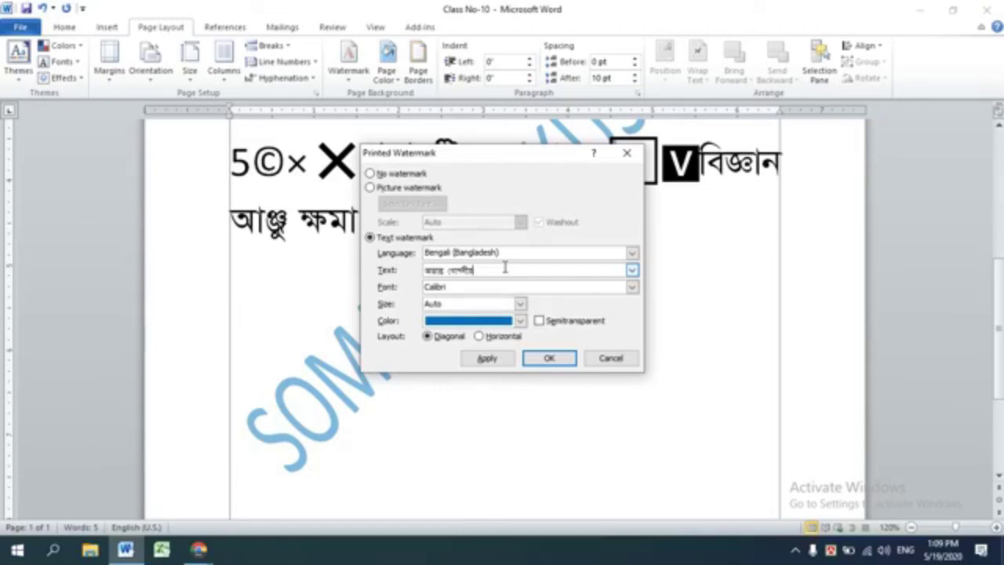
click(830, 552)
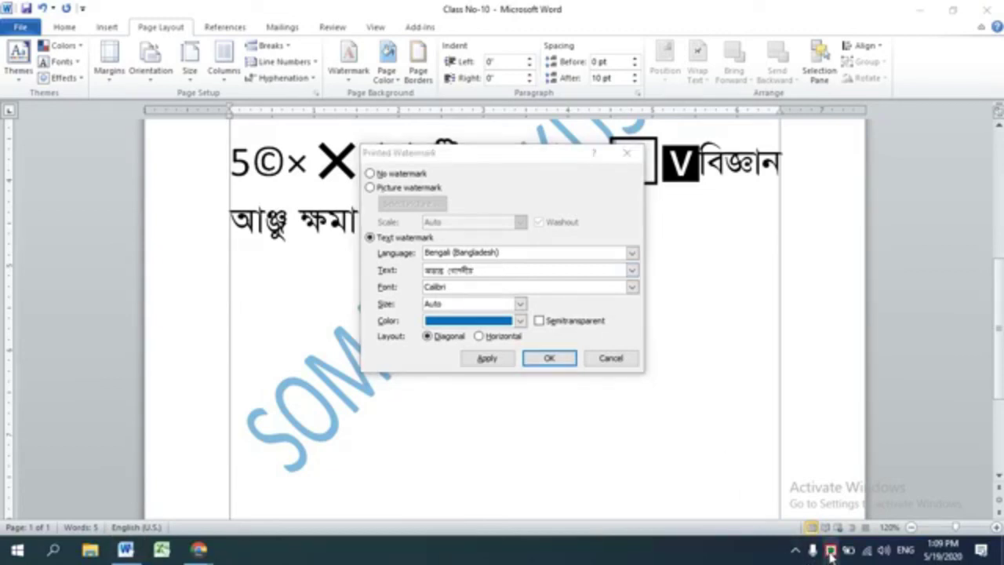
click(485, 271)
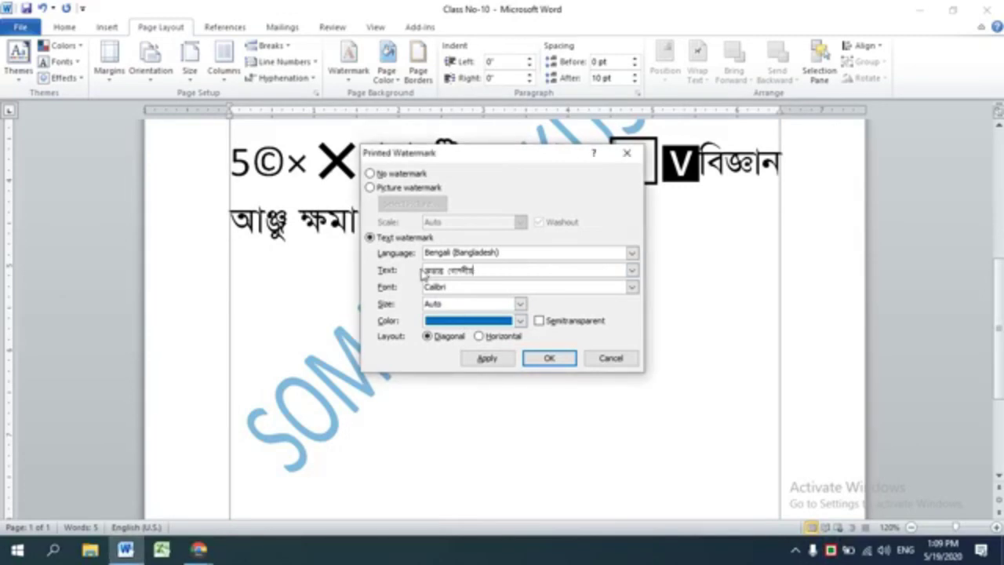
Step: Colour the watermark red, apply it, and scroll the page to check it
click(484, 323)
click(441, 444)
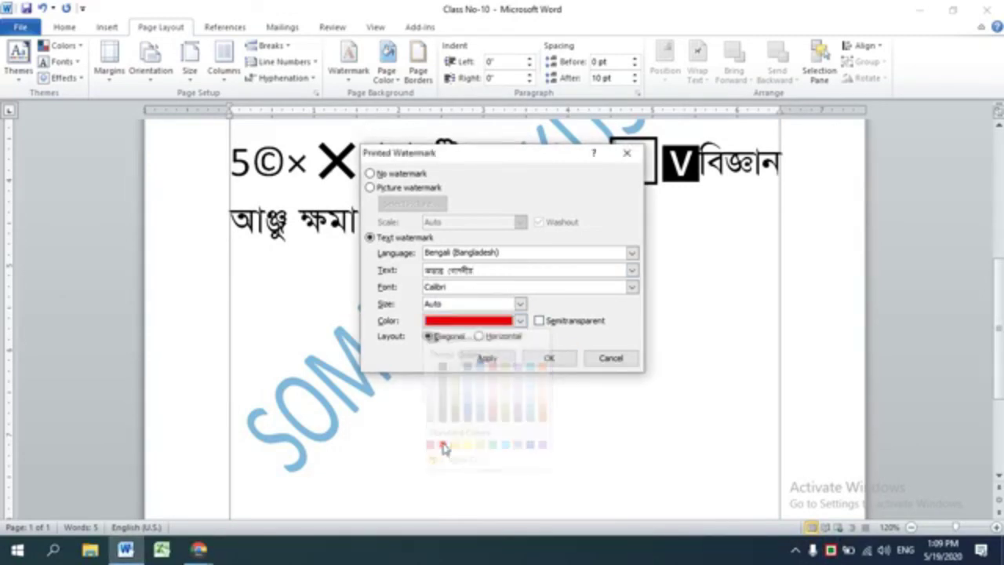
click(551, 359)
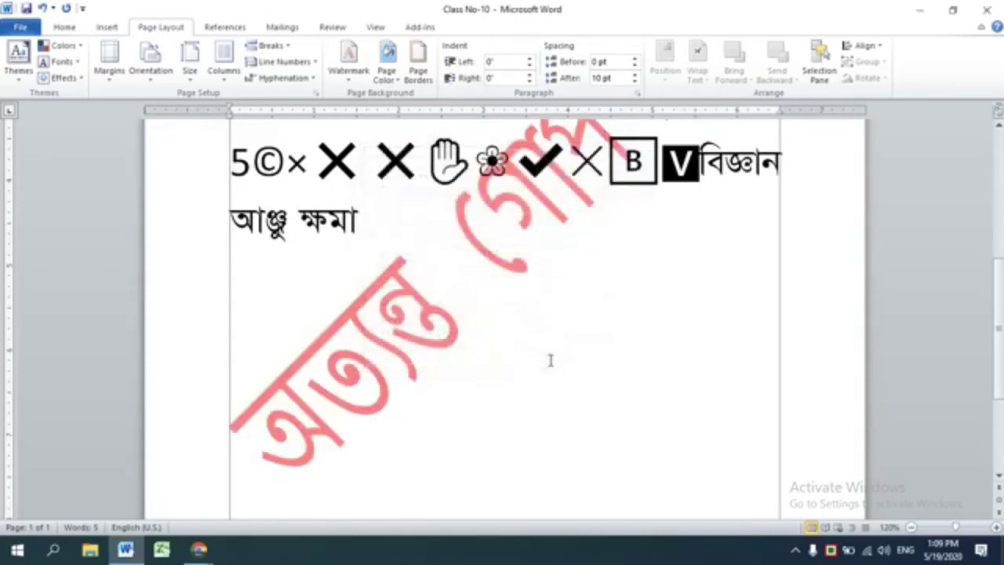
scroll(551, 360, up, 4)
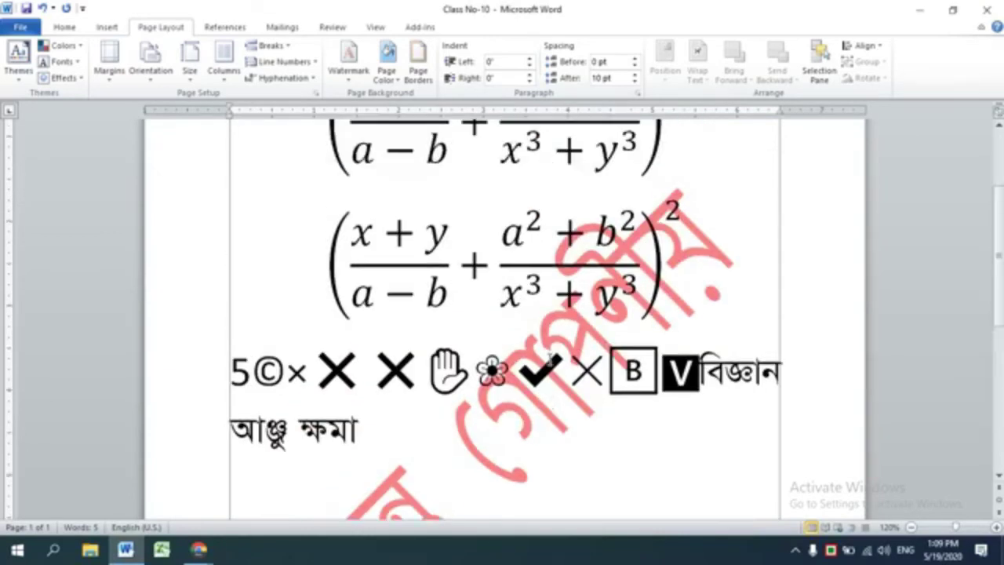
scroll(550, 360, up, 5)
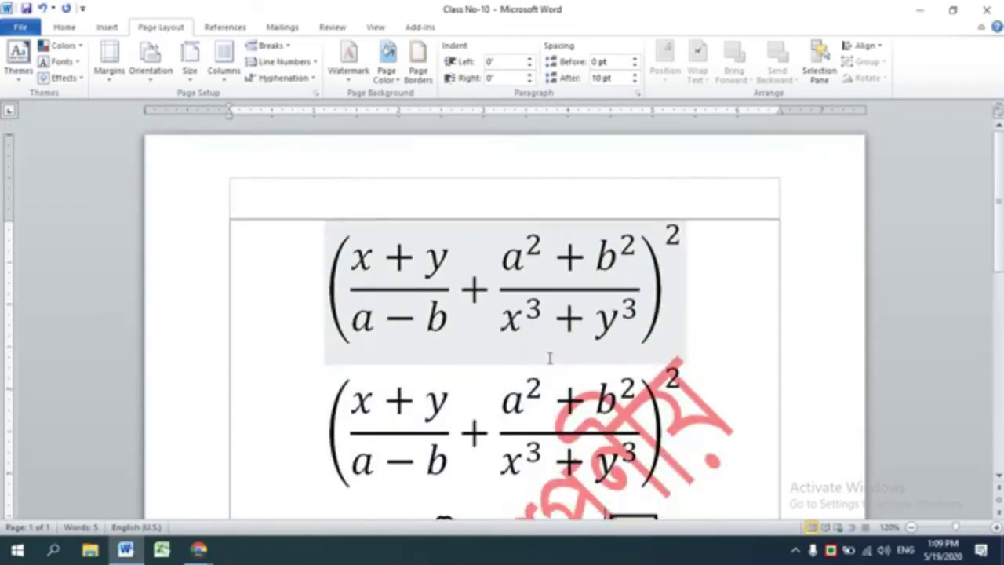
scroll(550, 357, down, 4)
scroll(549, 357, down, 5)
scroll(550, 358, down, 6)
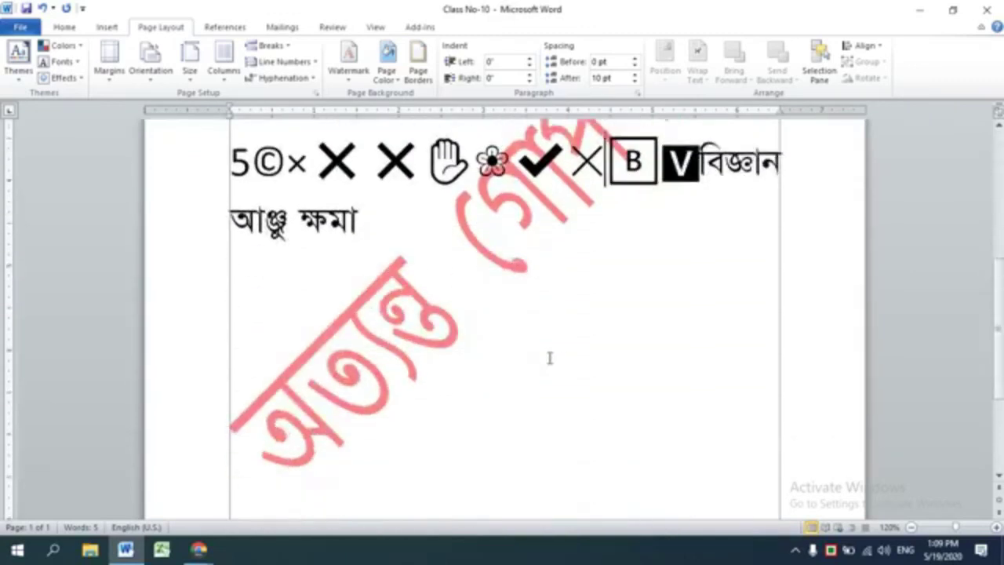
scroll(550, 358, down, 4)
scroll(549, 358, up, 4)
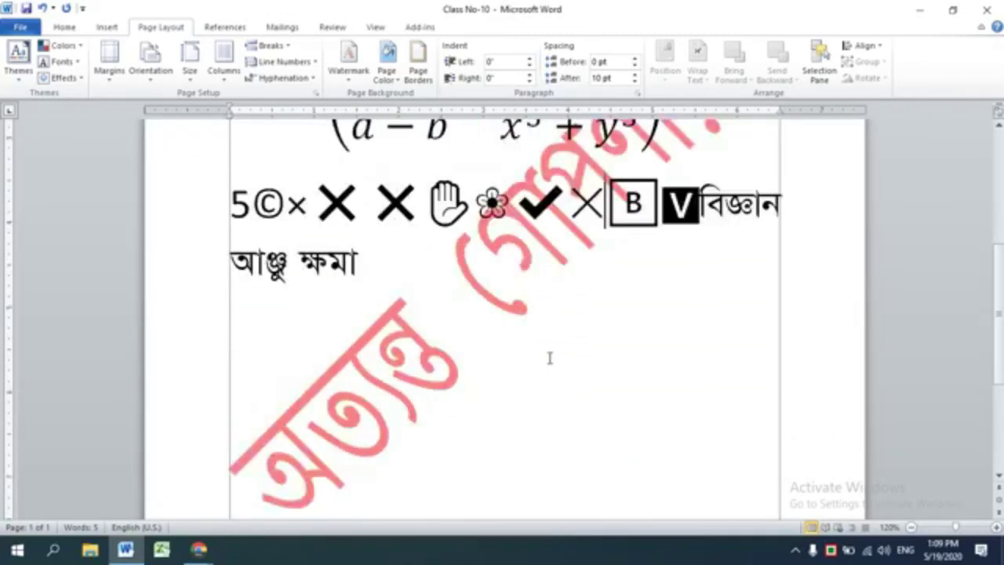
scroll(550, 358, up, 3)
click(349, 71)
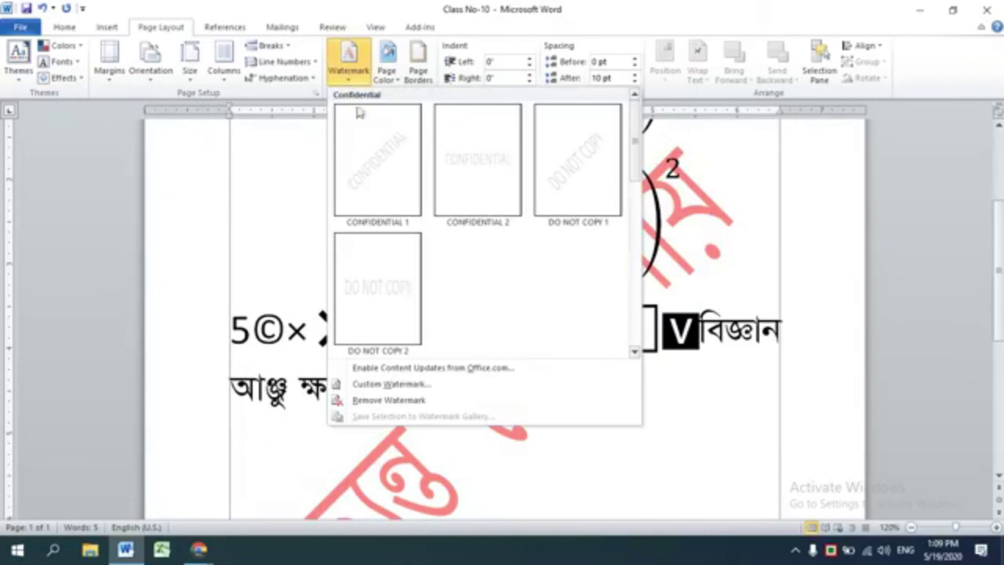
click(394, 384)
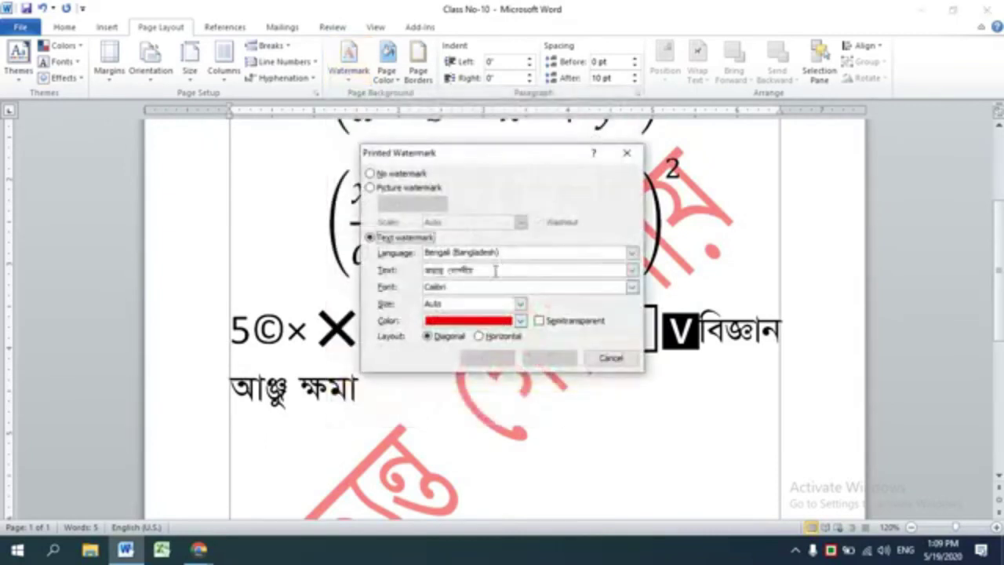
click(632, 287)
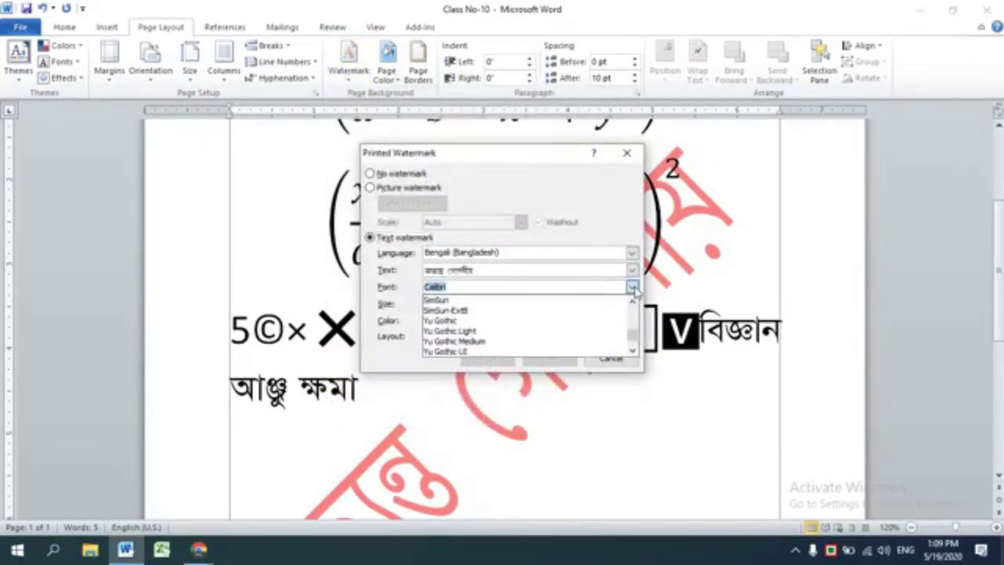
scroll(451, 341, down, 2)
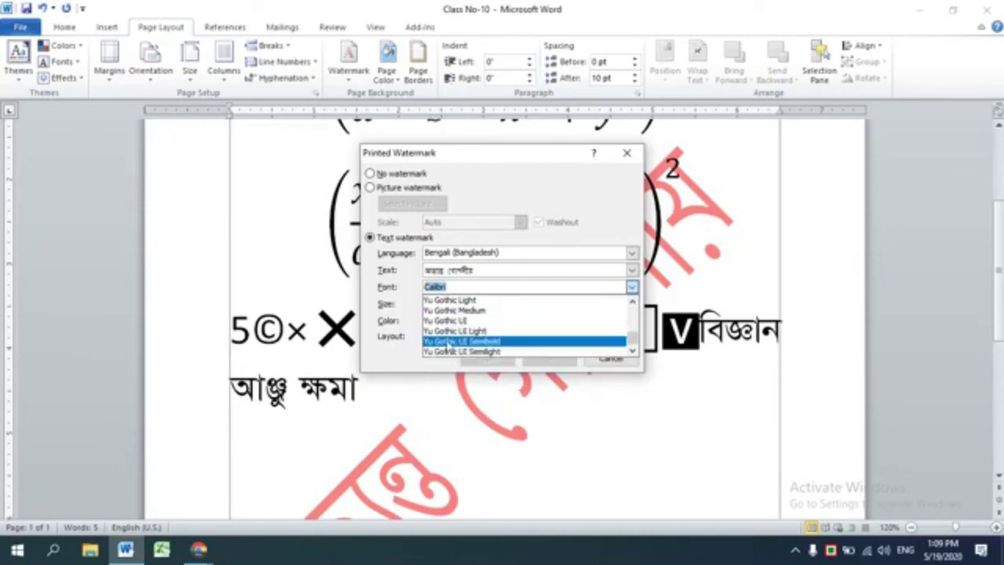
click(448, 322)
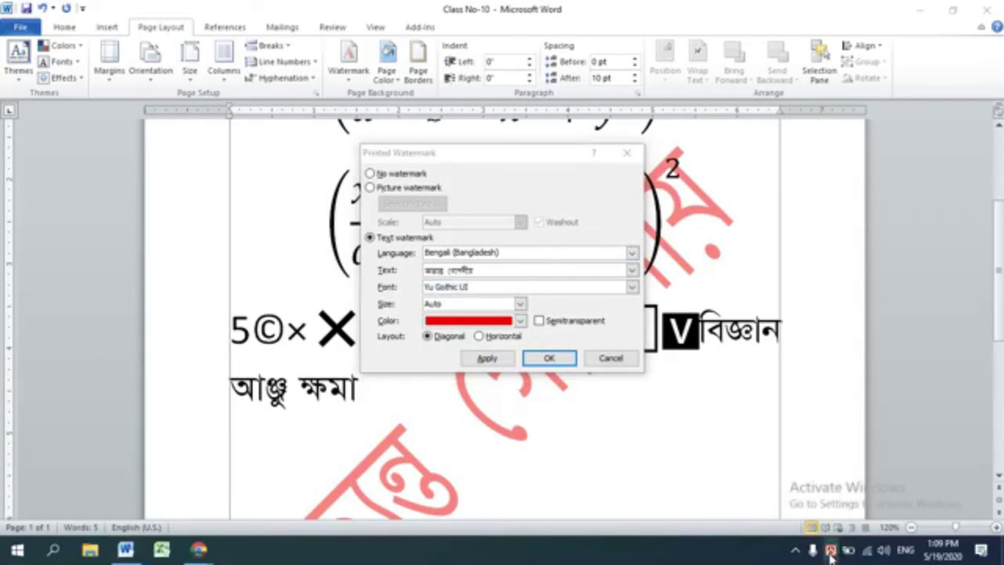
click(602, 362)
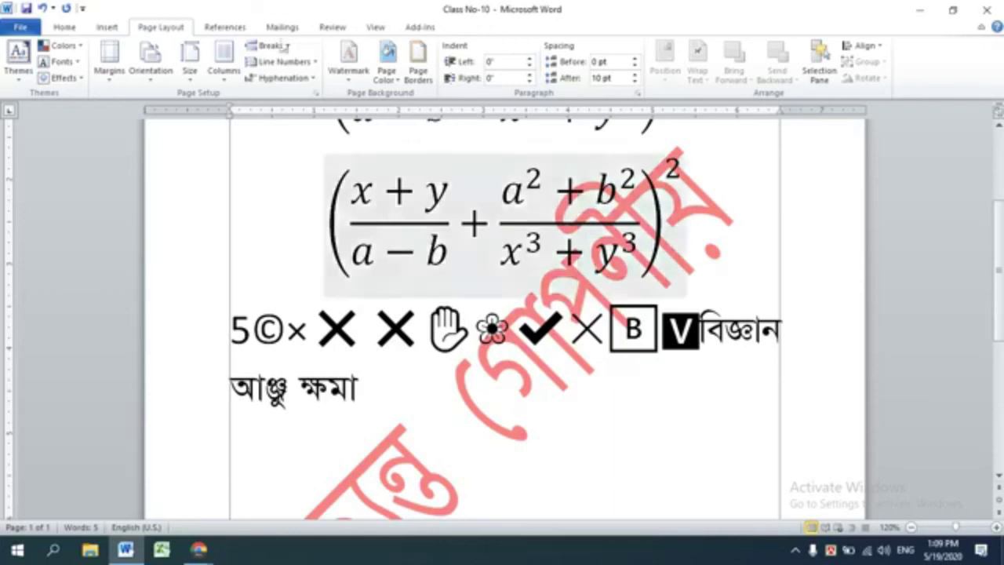
Step: Apply the DO NOT COPY 2 preset, then the diagonal DO NOT COPY 1 watermark
click(350, 76)
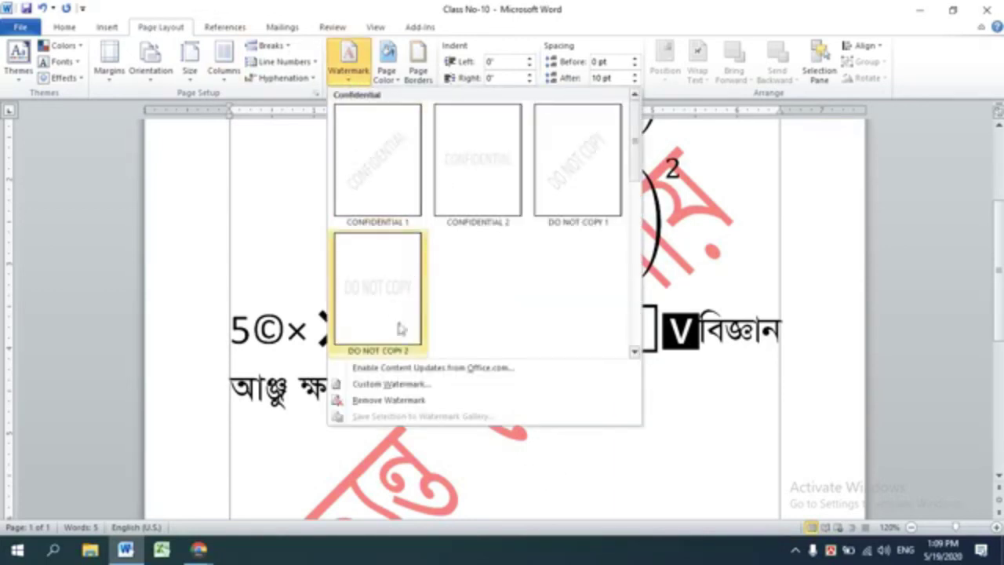
click(370, 294)
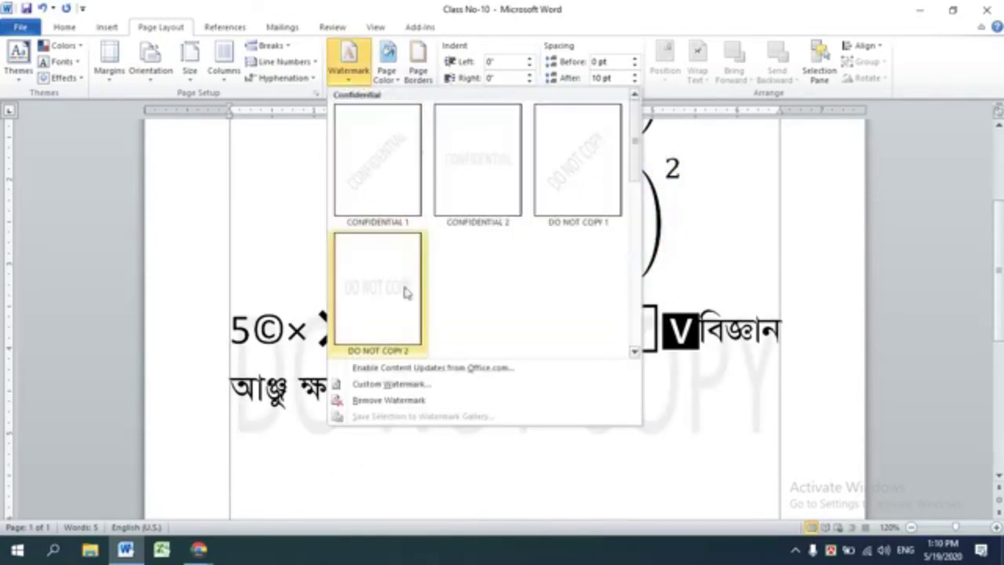
click(586, 174)
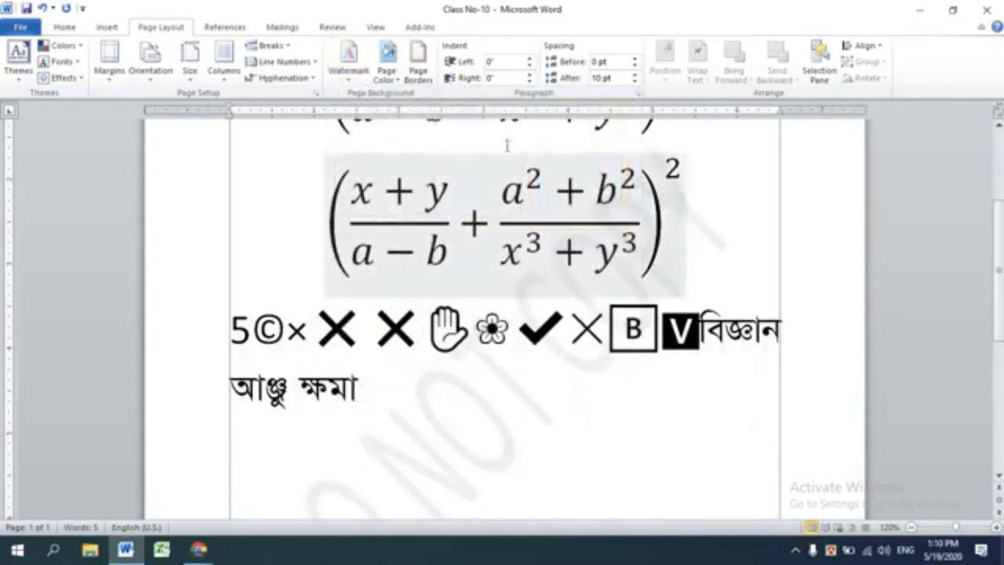
Step: In Custom Watermark, make the watermark red and uncheck Semitransparent
click(348, 61)
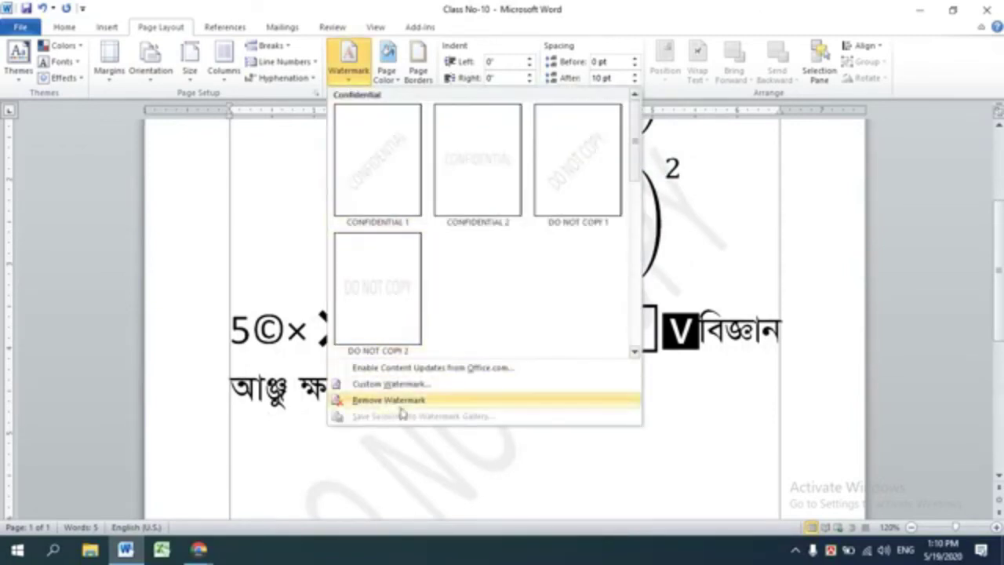
click(388, 384)
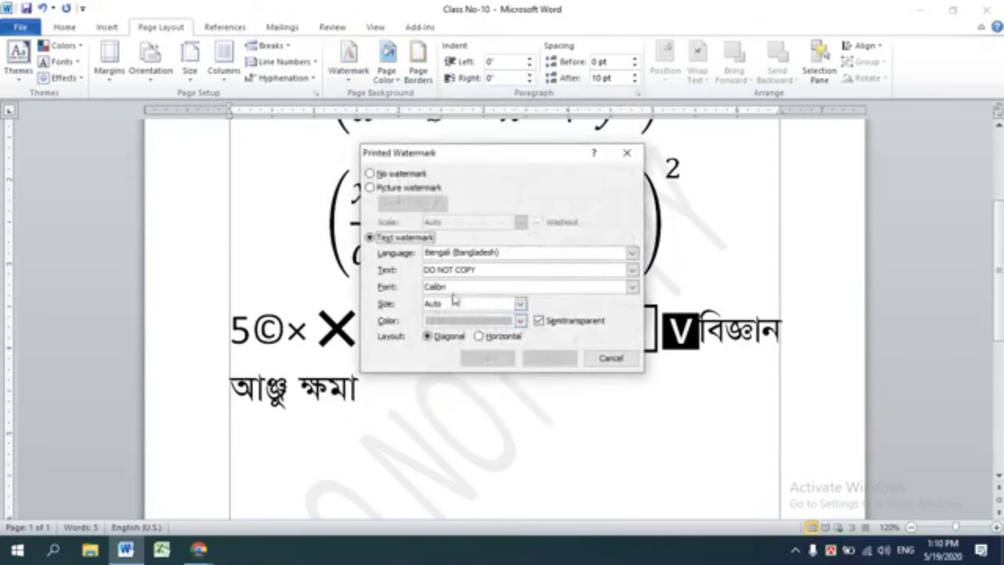
click(489, 322)
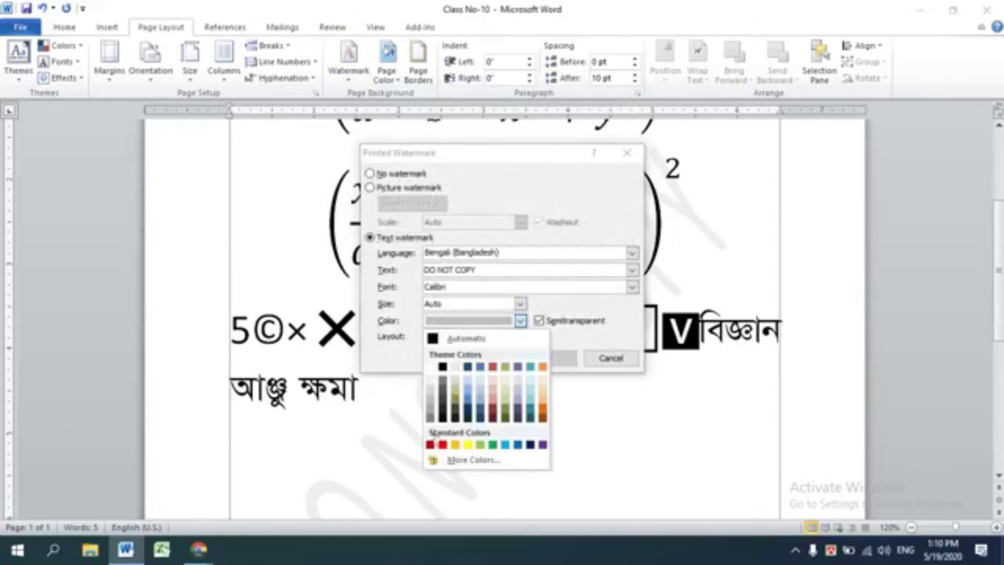
click(443, 446)
click(539, 320)
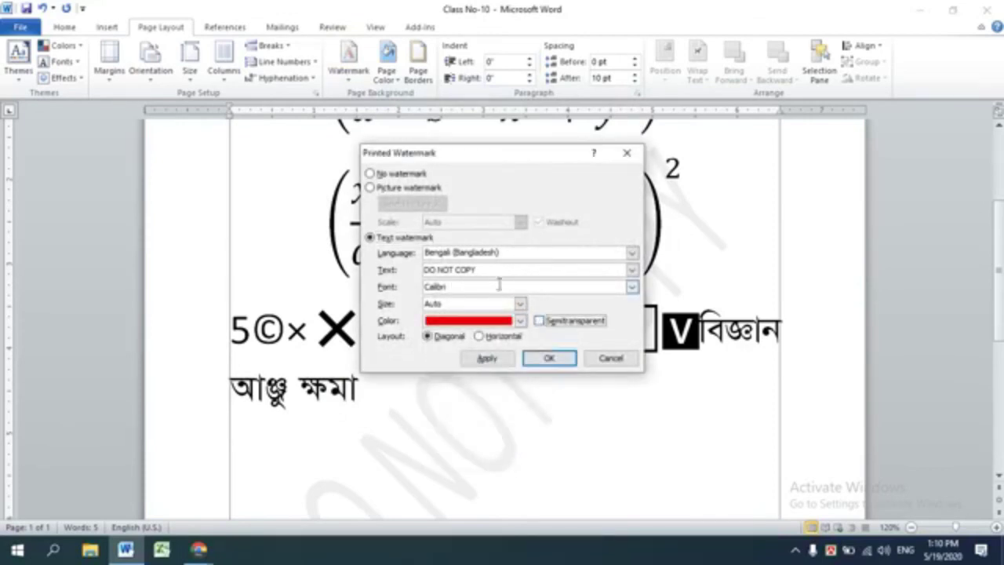
Step: Replace the DO NOT COPY text with SOMAJSEBA and apply the watermark
click(489, 268)
drag(489, 269, 392, 270)
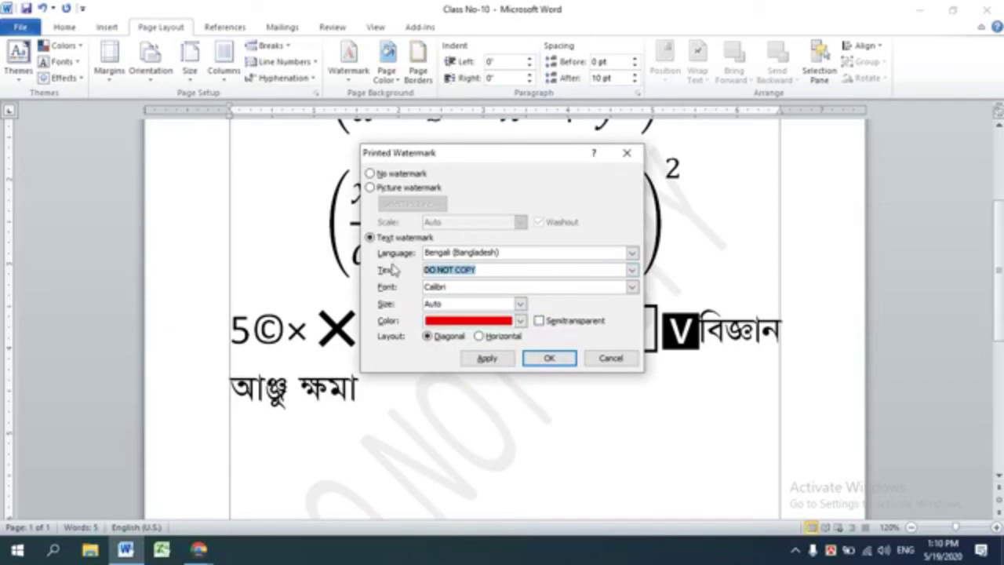
text(s)
key(BackSpace)
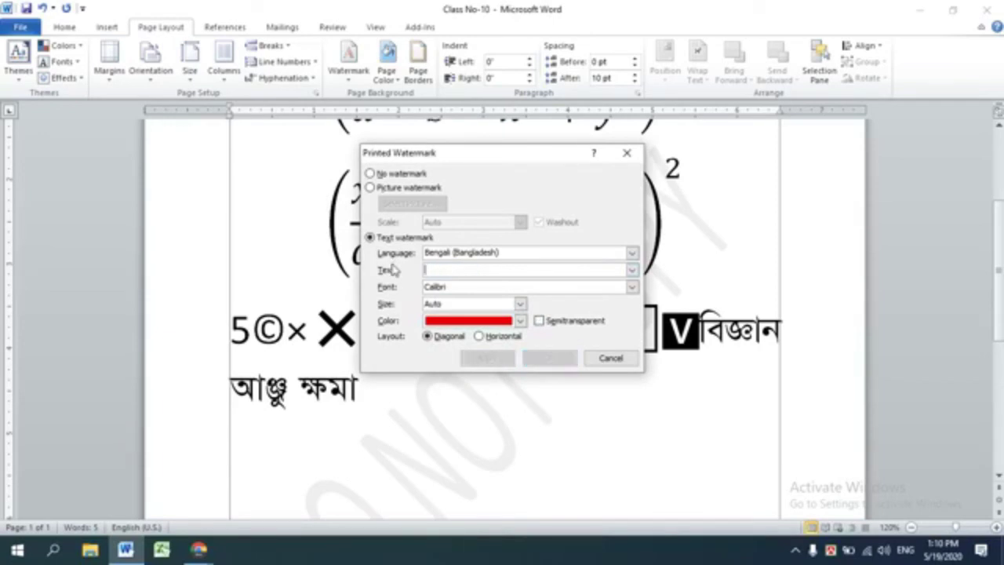
text(SOMAJSEBA)
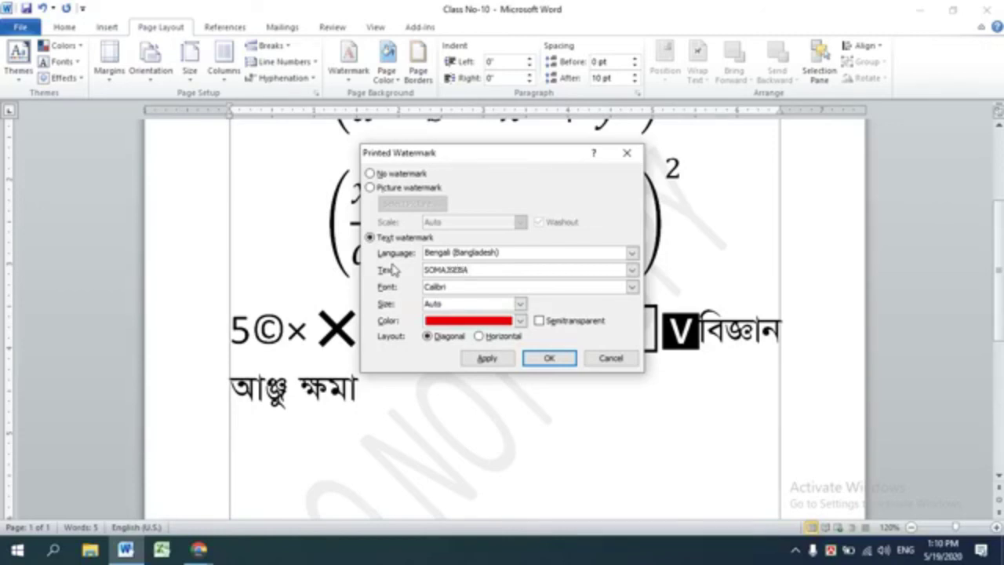
click(548, 358)
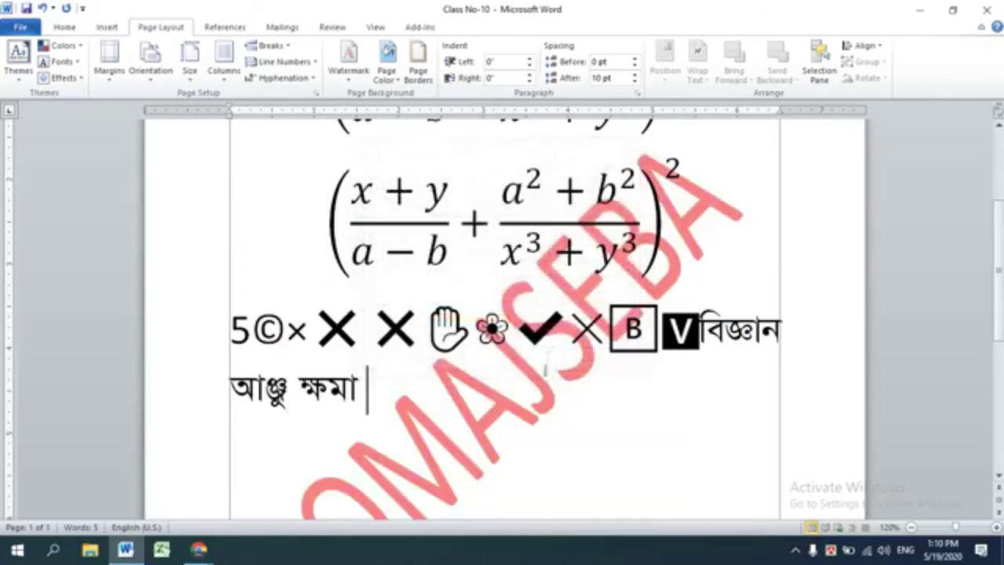
scroll(571, 399, down, 5)
Step: Remove the watermark via the Watermark menu
scroll(571, 399, up, 4)
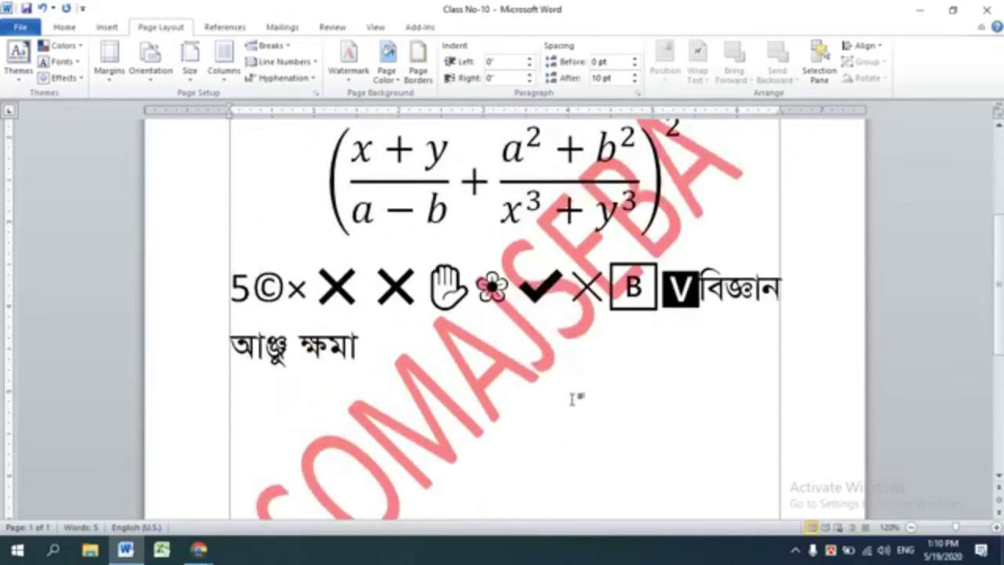
click(349, 79)
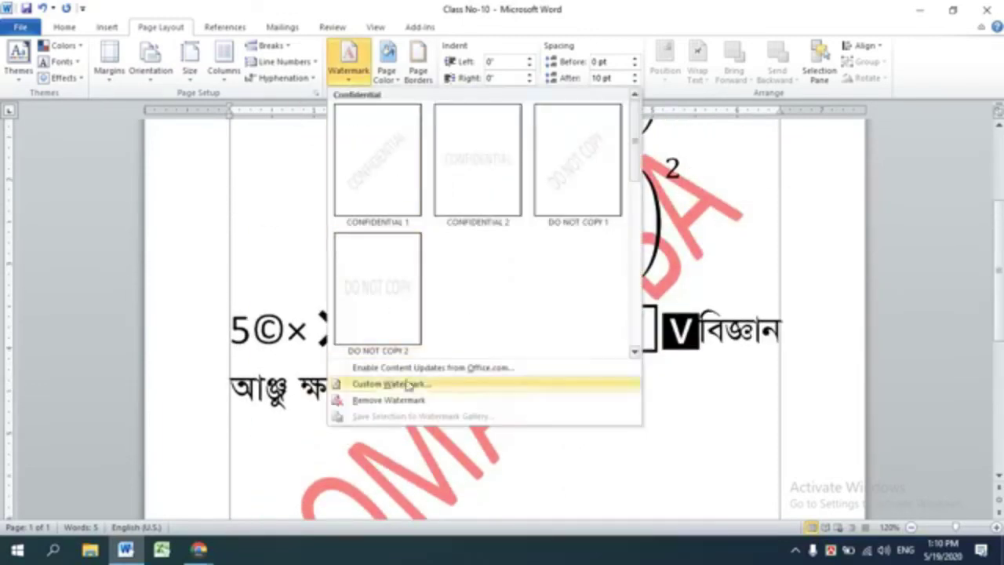
click(366, 403)
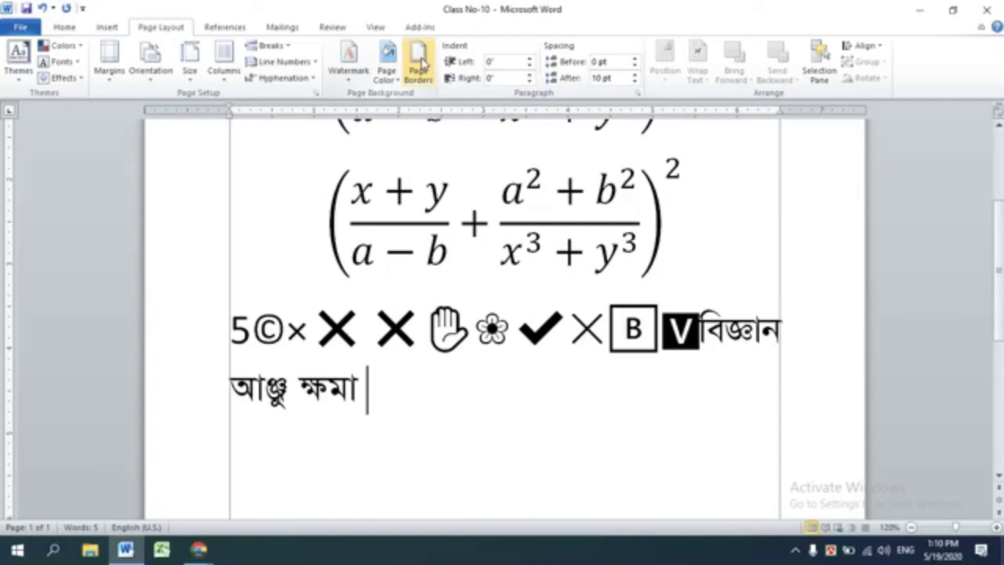
Step: Place the cursor after the first equation and review the page
scroll(497, 376, up, 4)
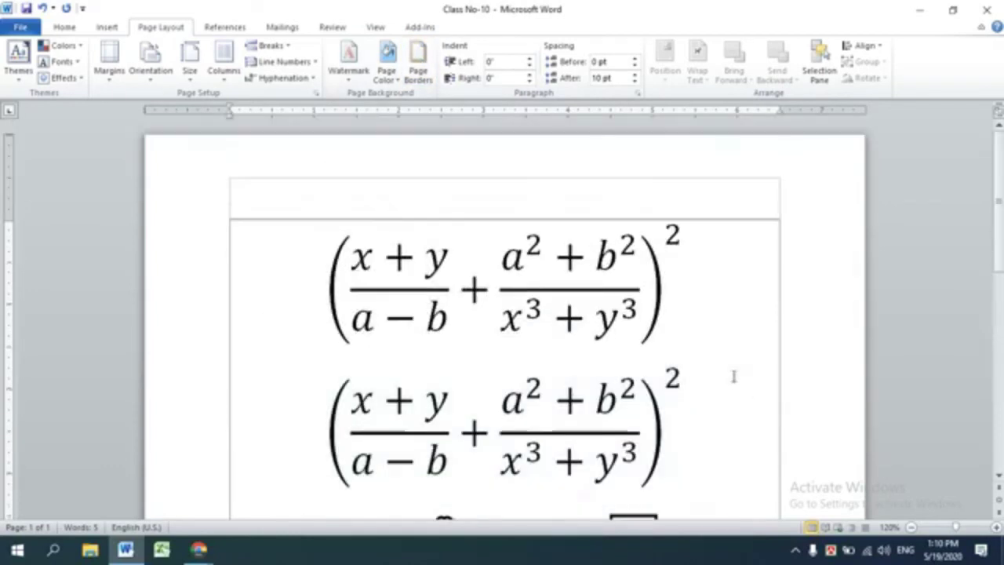
click(723, 337)
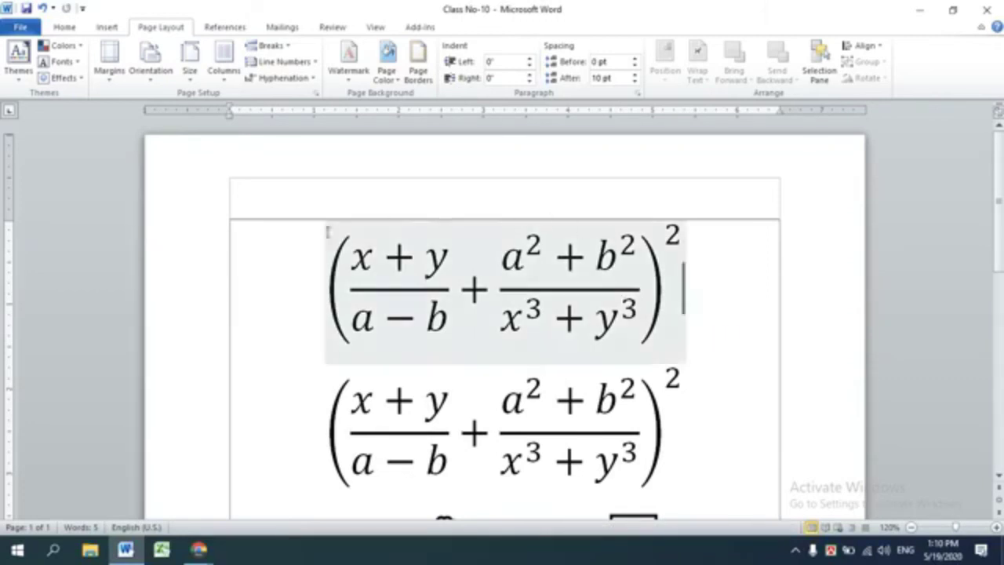
scroll(771, 432, down, 1)
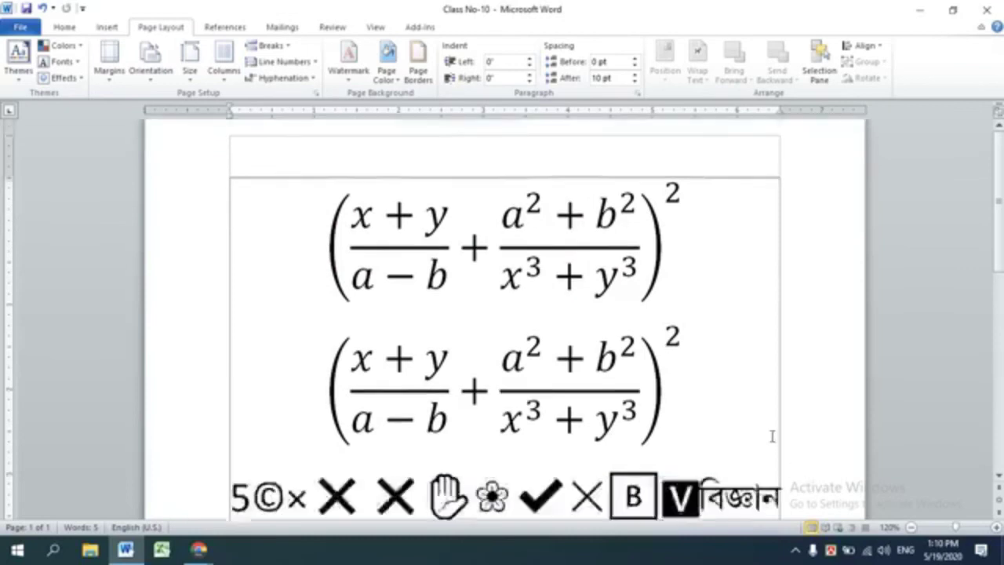
scroll(771, 432, down, 3)
scroll(771, 431, down, 2)
scroll(771, 431, up, 3)
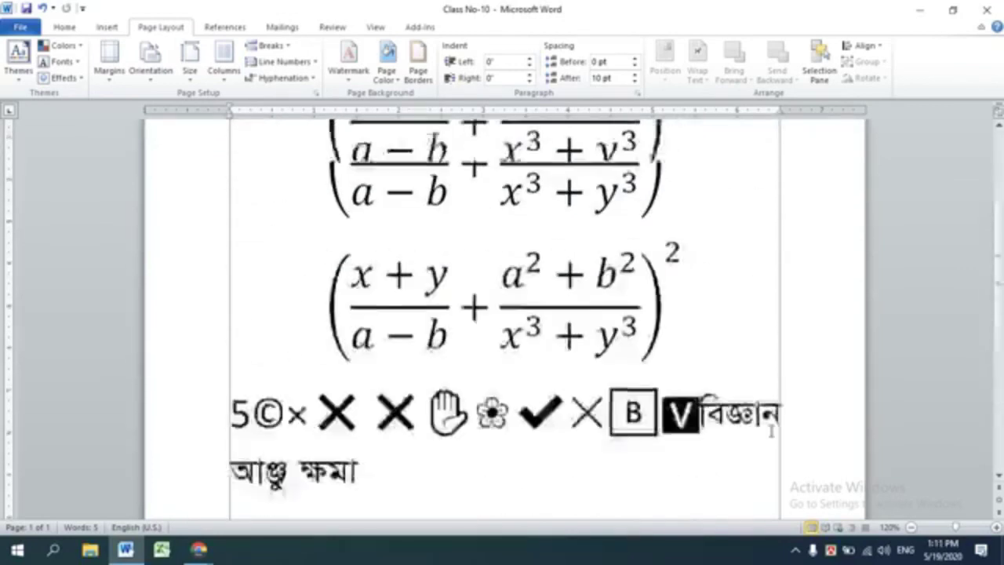
scroll(770, 431, up, 2)
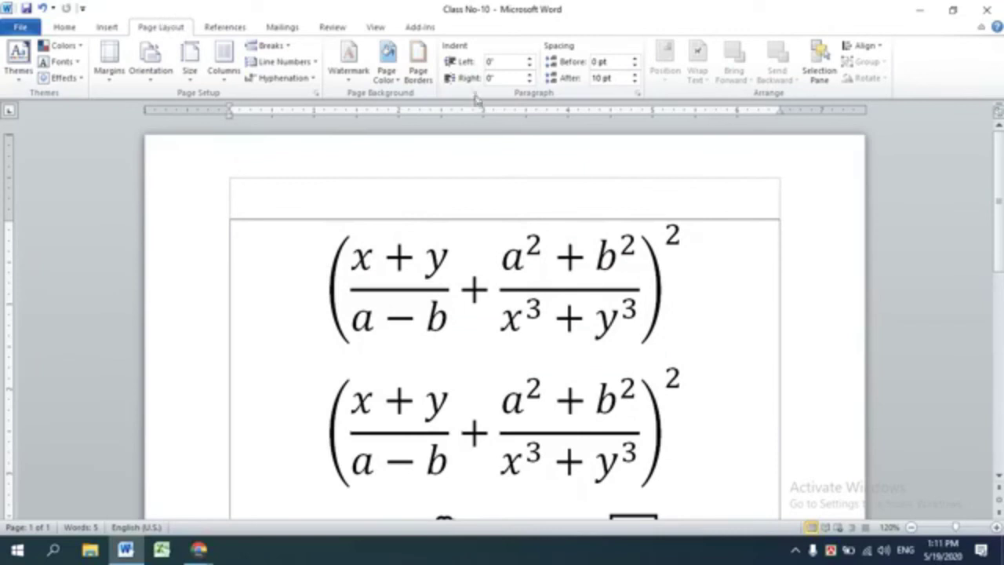
Step: In Page Borders, choose a patterned art border for the page
click(419, 67)
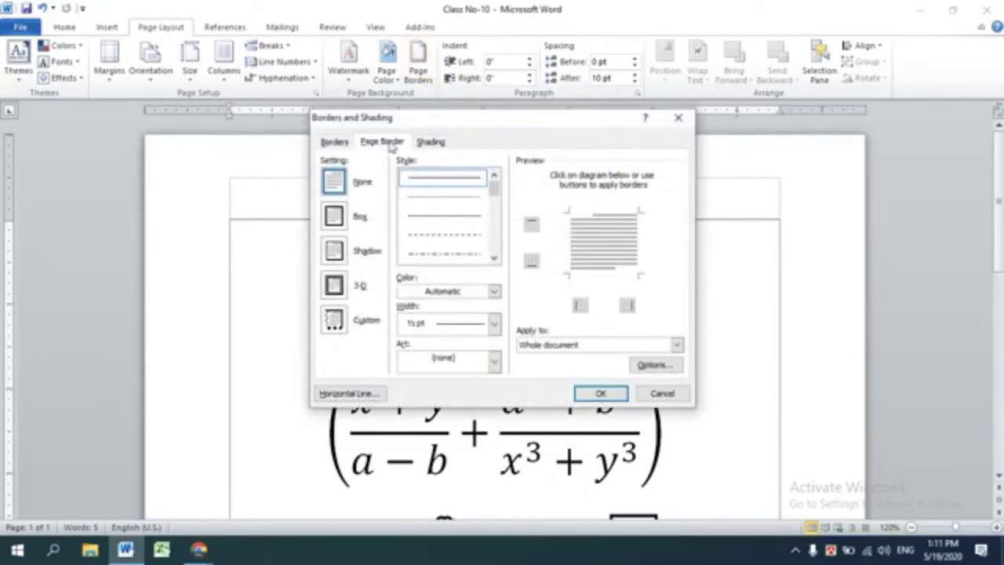
click(424, 363)
scroll(443, 420, down, 5)
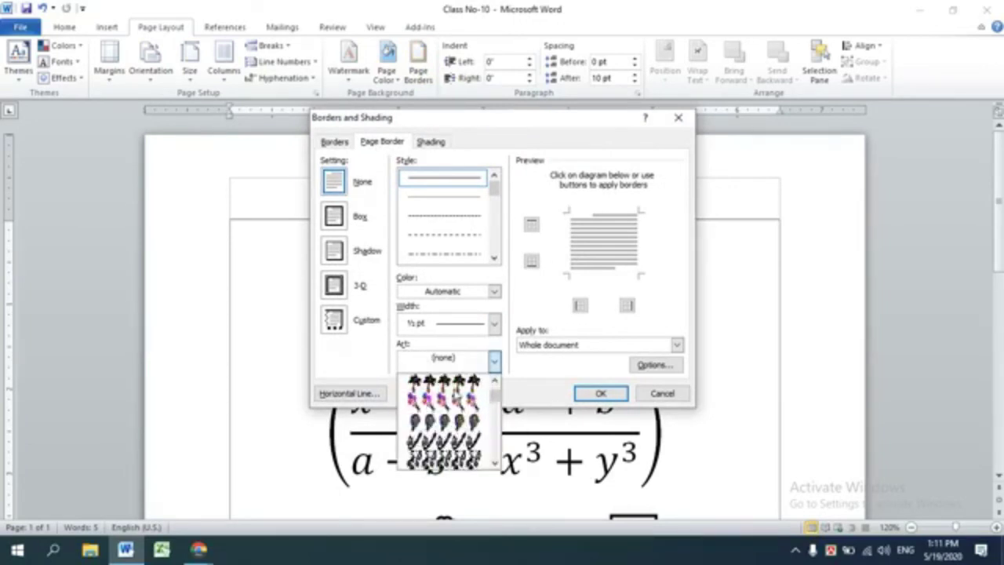
scroll(443, 420, down, 3)
scroll(443, 420, down, 3)
scroll(443, 419, down, 3)
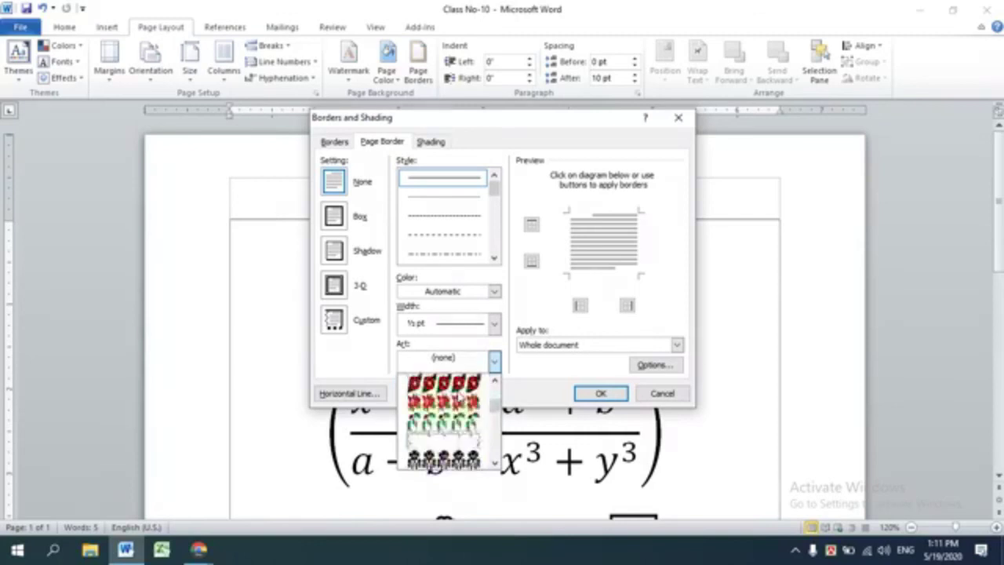
scroll(443, 419, down, 3)
scroll(443, 420, down, 3)
scroll(443, 420, down, 3)
scroll(443, 420, down, 3)
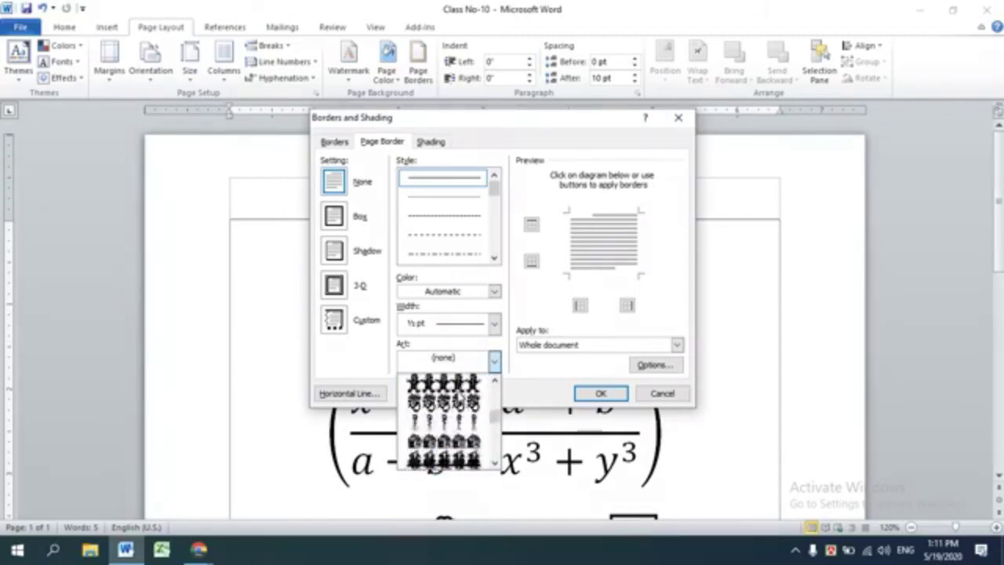
scroll(443, 420, down, 3)
scroll(460, 398, down, 3)
scroll(459, 399, down, 3)
scroll(459, 398, down, 3)
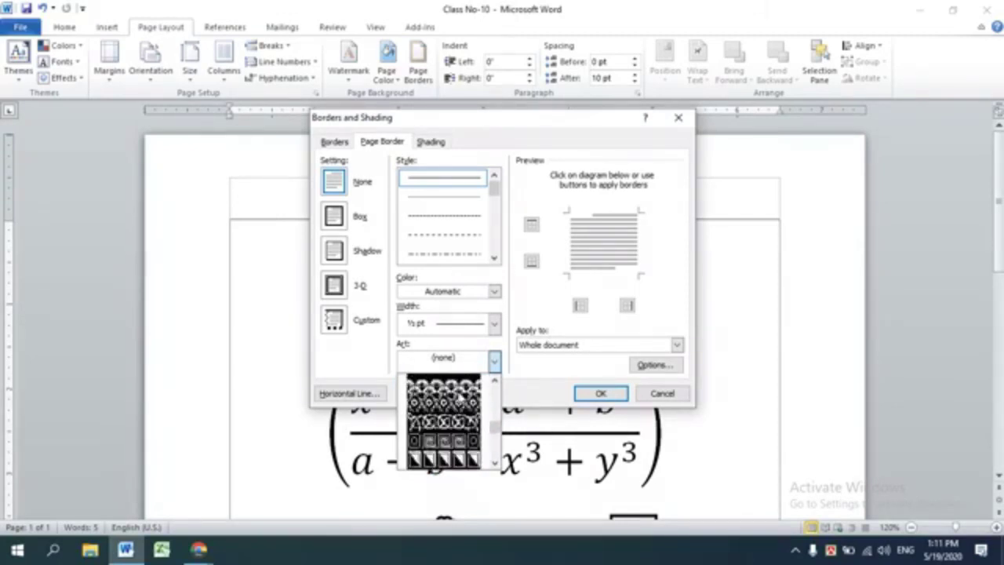
scroll(461, 397, down, 3)
scroll(461, 396, down, 3)
scroll(455, 424, down, 2)
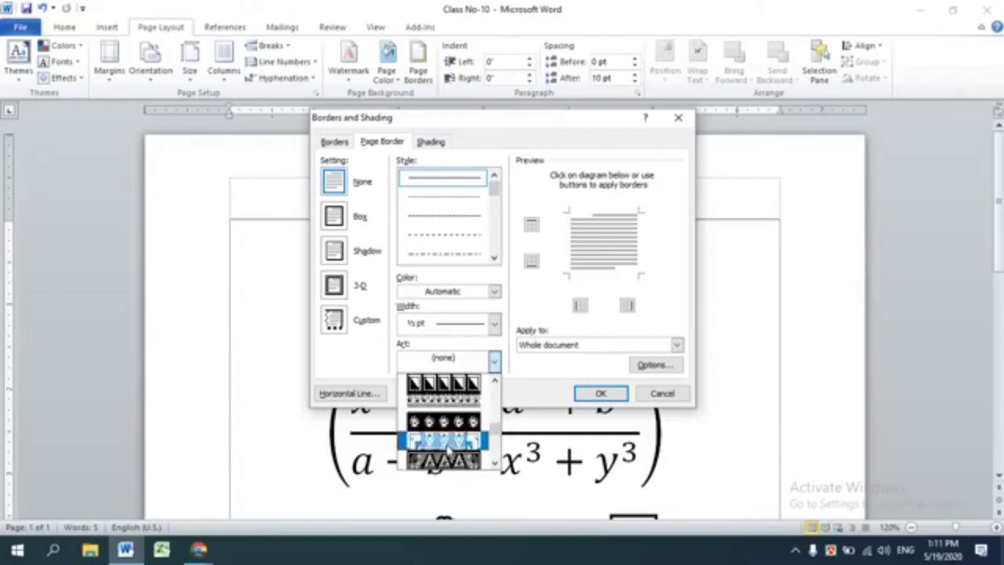
click(450, 452)
click(459, 362)
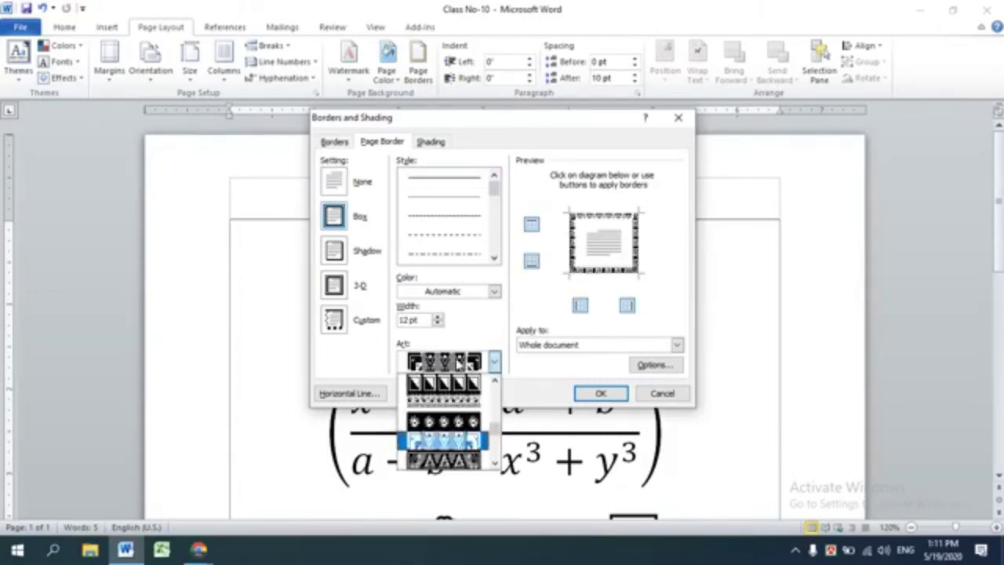
click(459, 362)
Step: Make the art border red and 31 pt wide, and apply it
click(443, 292)
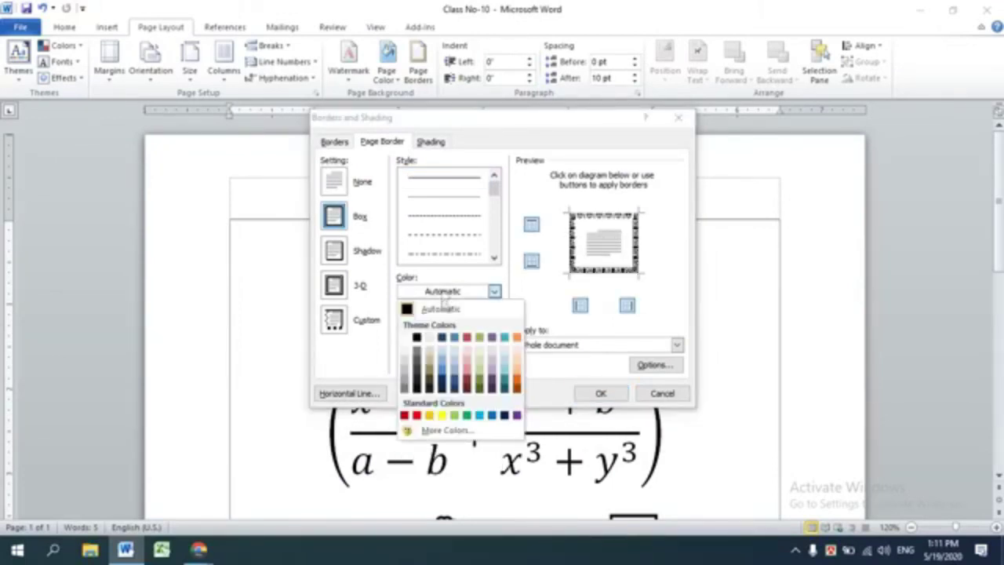
click(417, 415)
key(Tab)
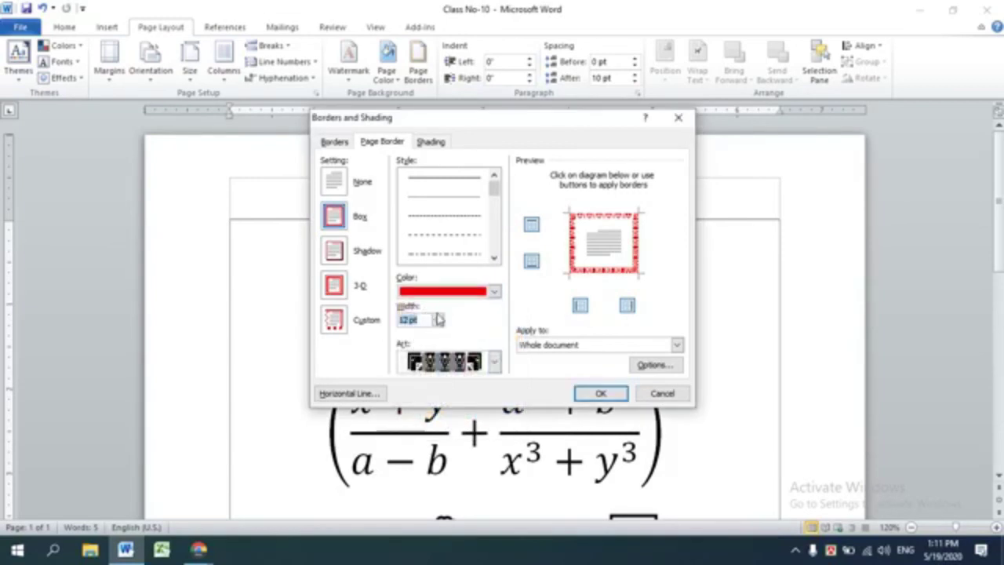
click(439, 317)
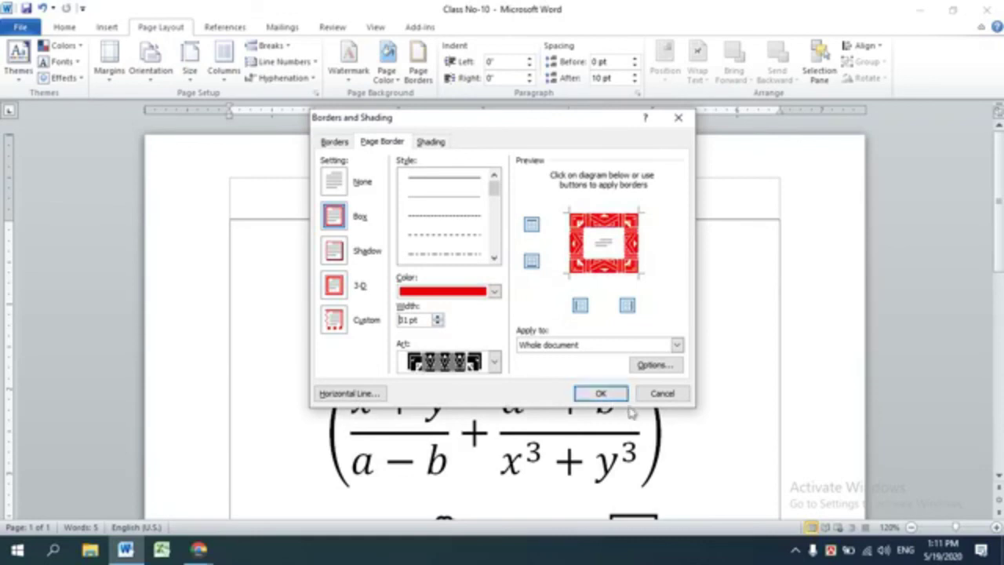
click(599, 394)
scroll(597, 384, down, 3)
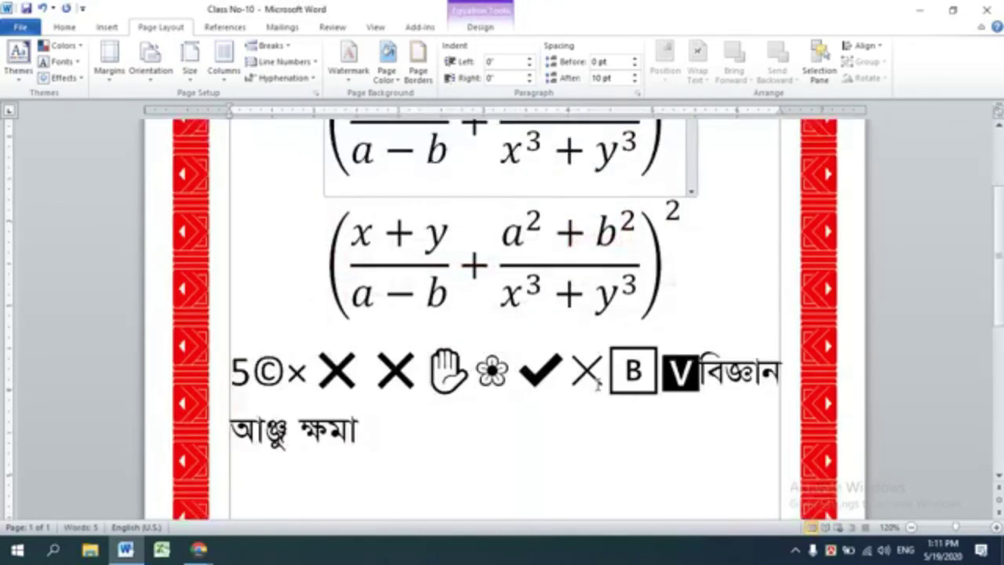
scroll(597, 384, down, 3)
scroll(597, 384, up, 3)
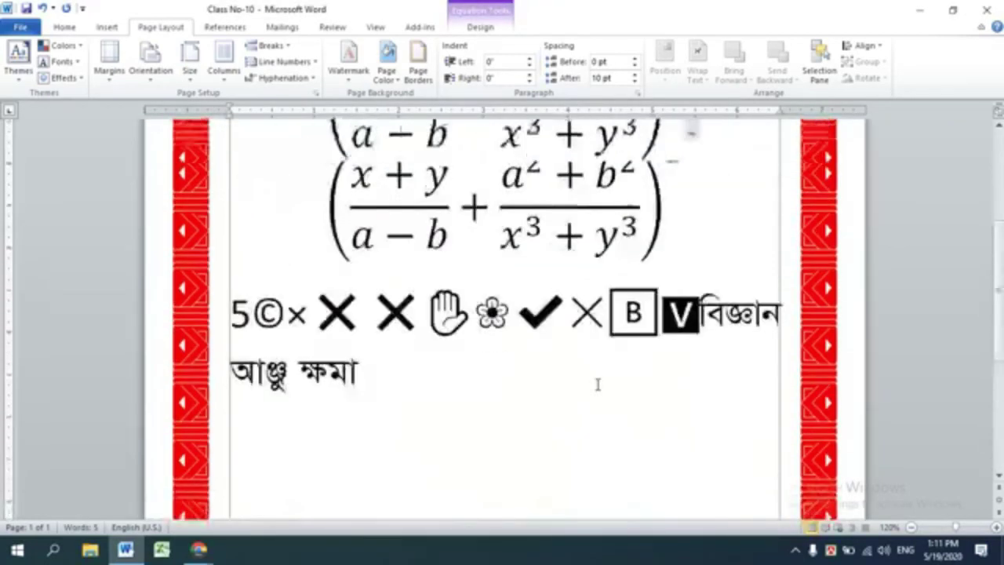
scroll(597, 384, up, 3)
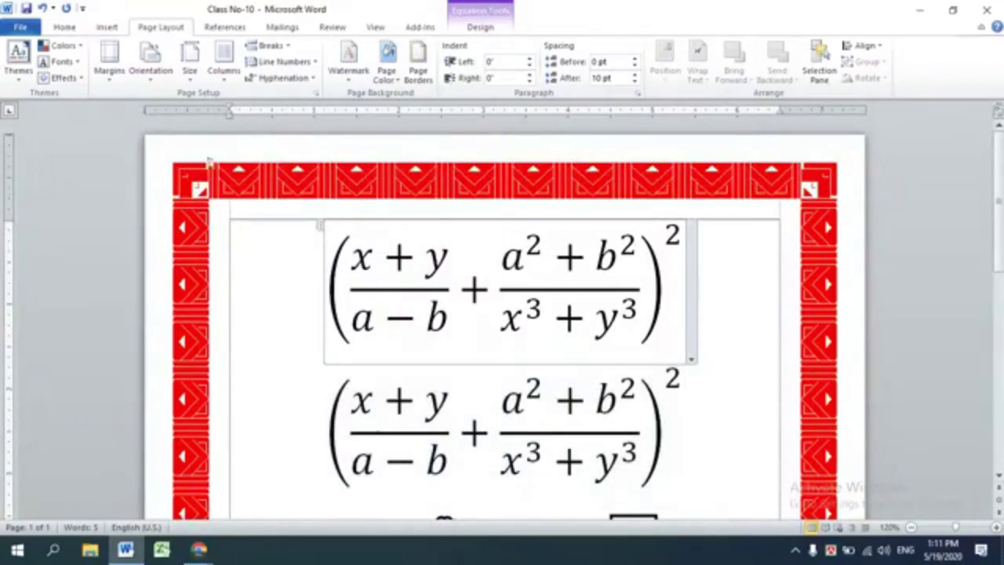
Step: Switch the page to landscape and place the cursor at the end of the symbol line
click(154, 72)
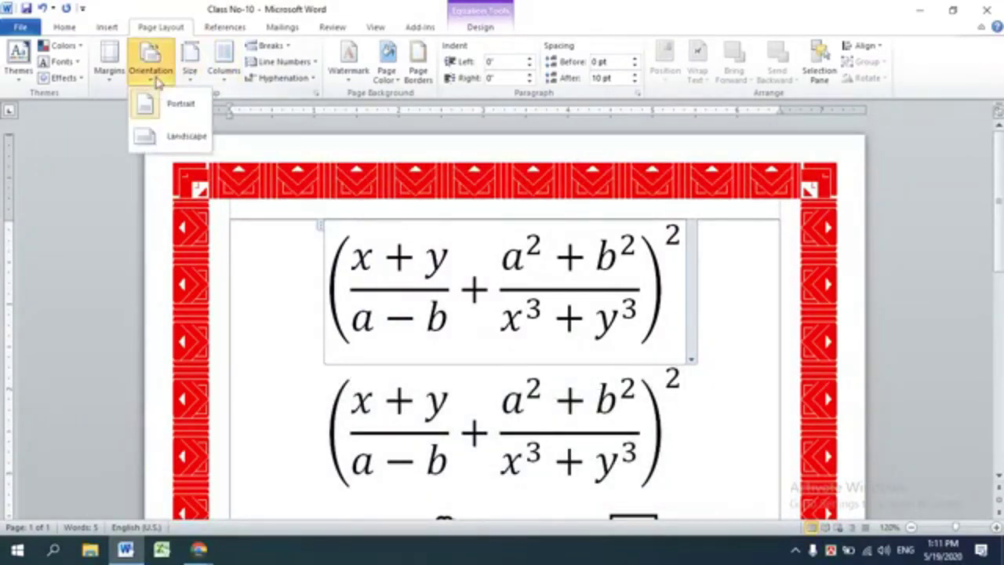
click(155, 140)
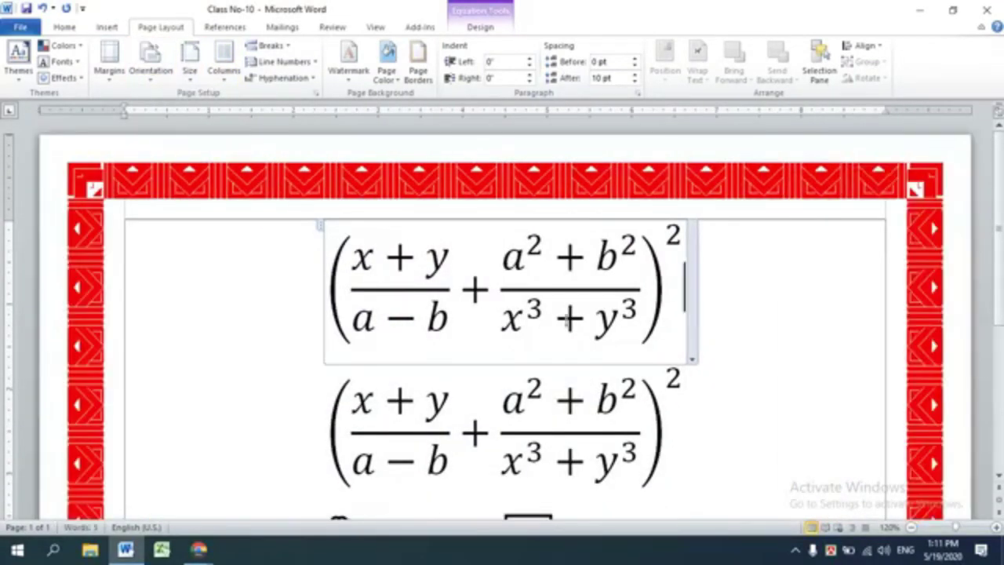
ctrl+scroll(566, 326, down, 4)
ctrl+scroll(566, 326, down, 1)
ctrl+scroll(566, 327, down, 1)
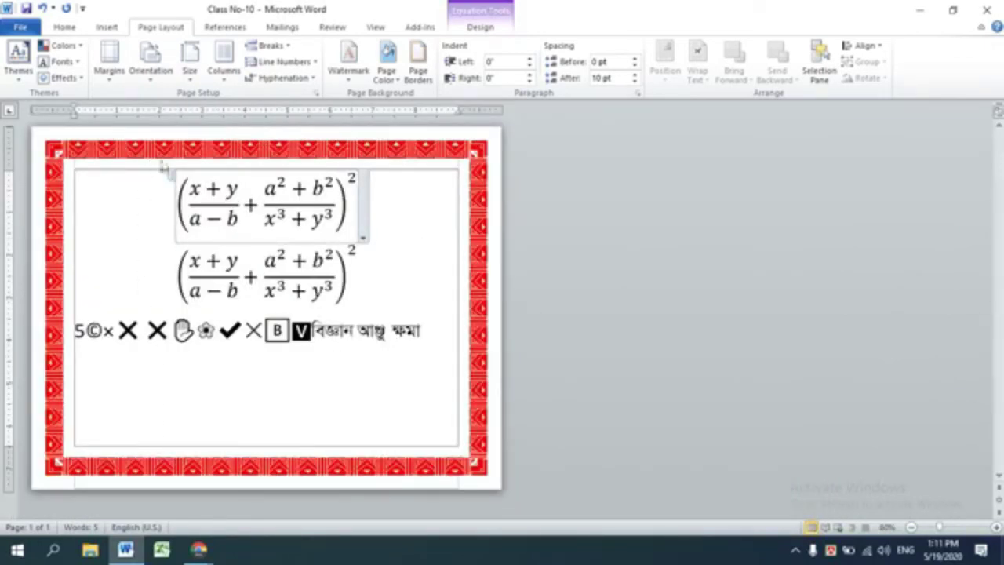
click(437, 333)
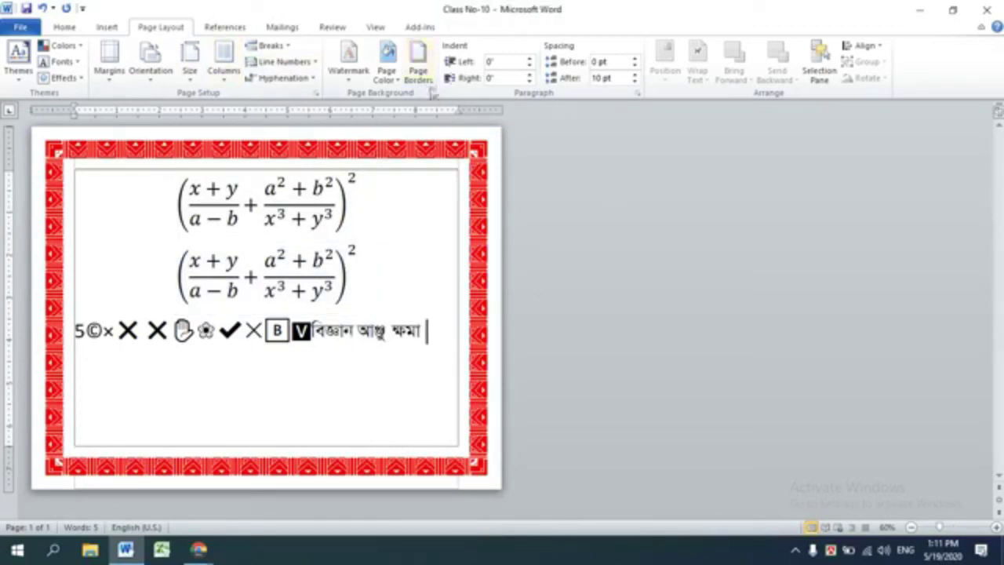
Step: Change the page border to a triangle-pattern art border at 31 pt
click(420, 69)
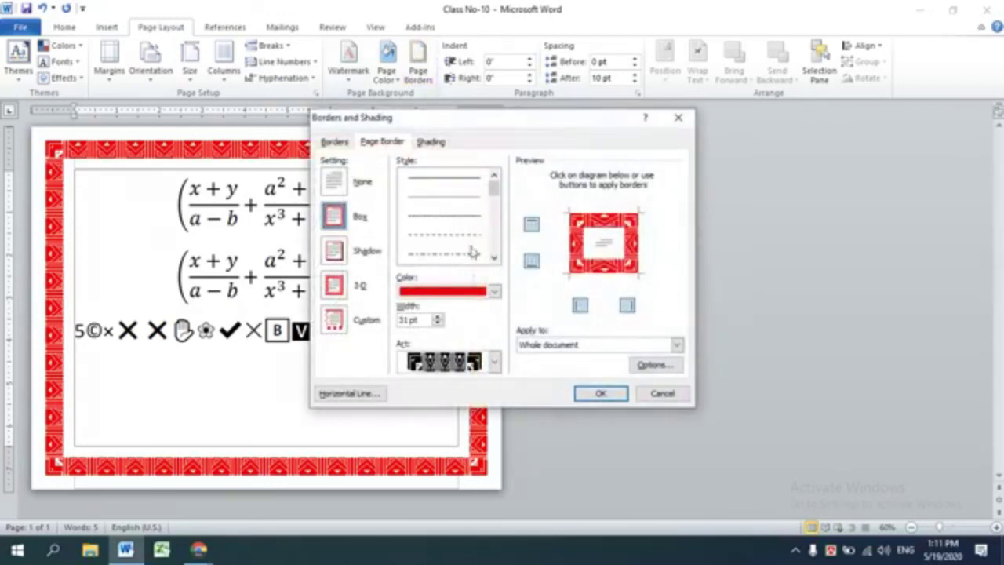
click(434, 362)
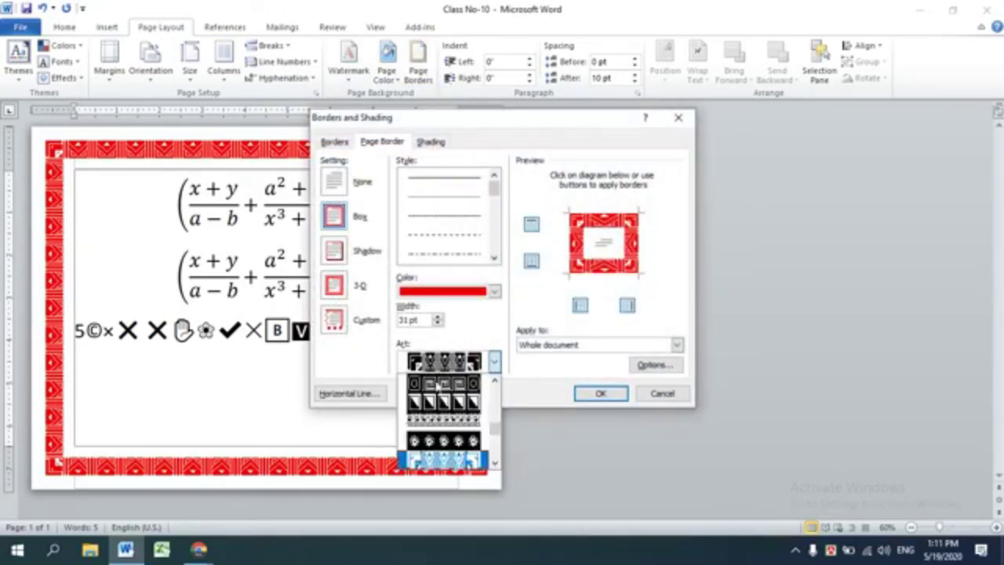
scroll(465, 455, down, 3)
click(451, 464)
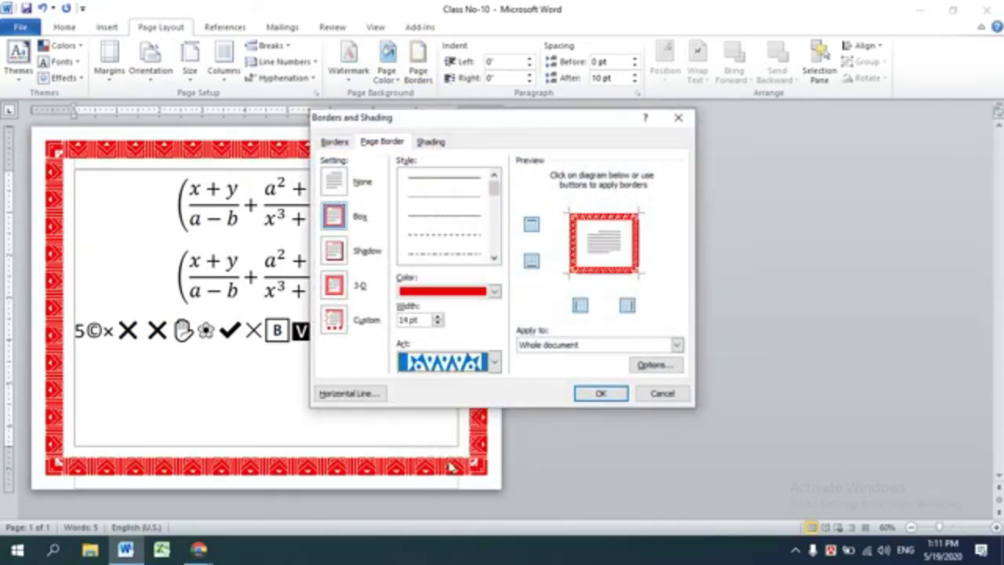
click(438, 318)
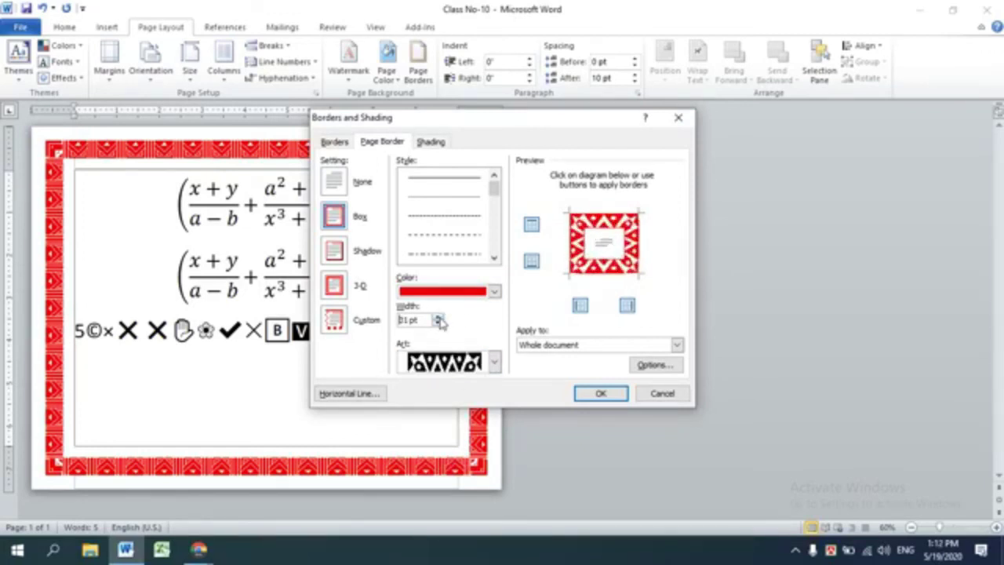
click(601, 393)
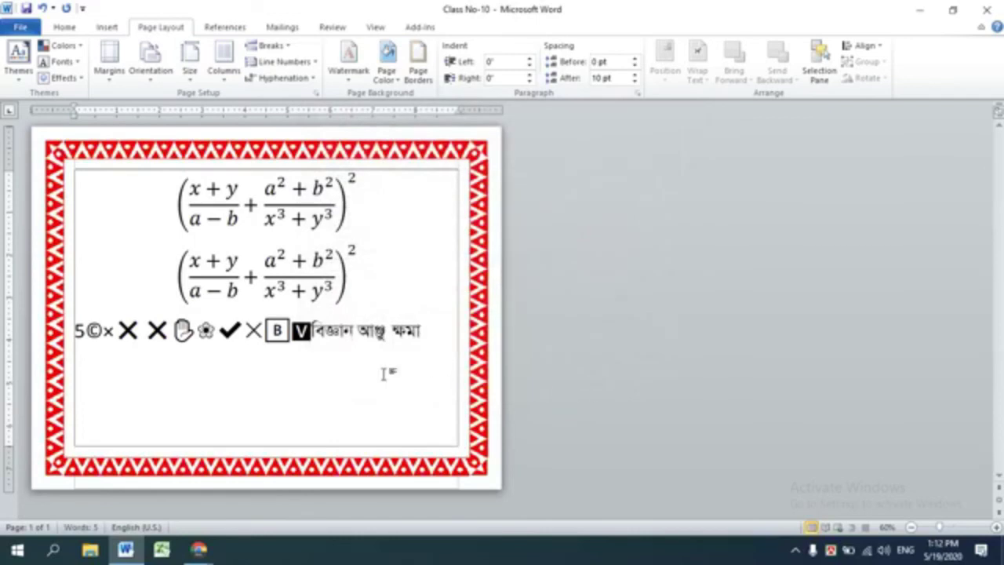
Step: Scroll up to the equations and place the cursor after the first one
scroll(385, 373, up, 6)
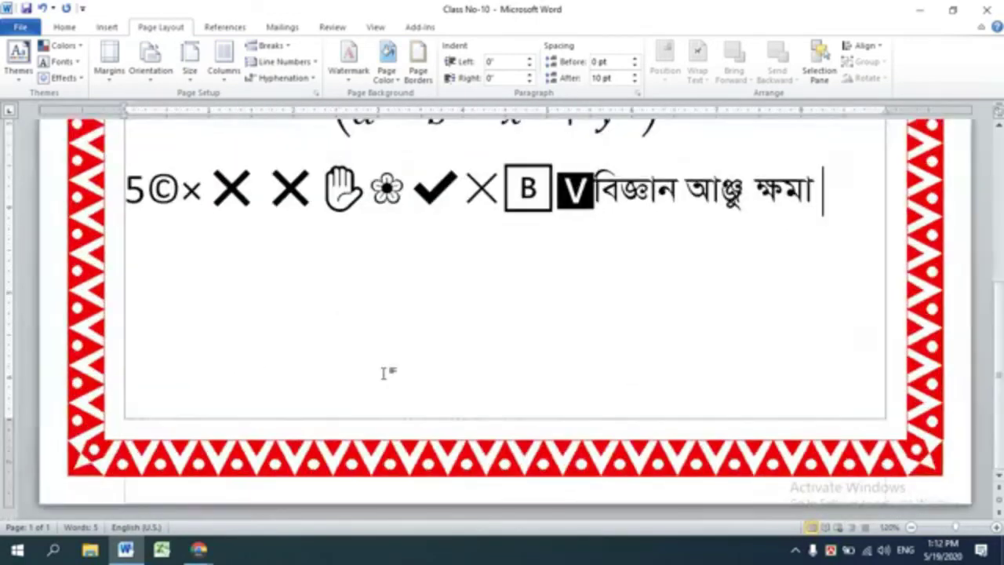
scroll(474, 328, up, 2)
scroll(474, 327, up, 5)
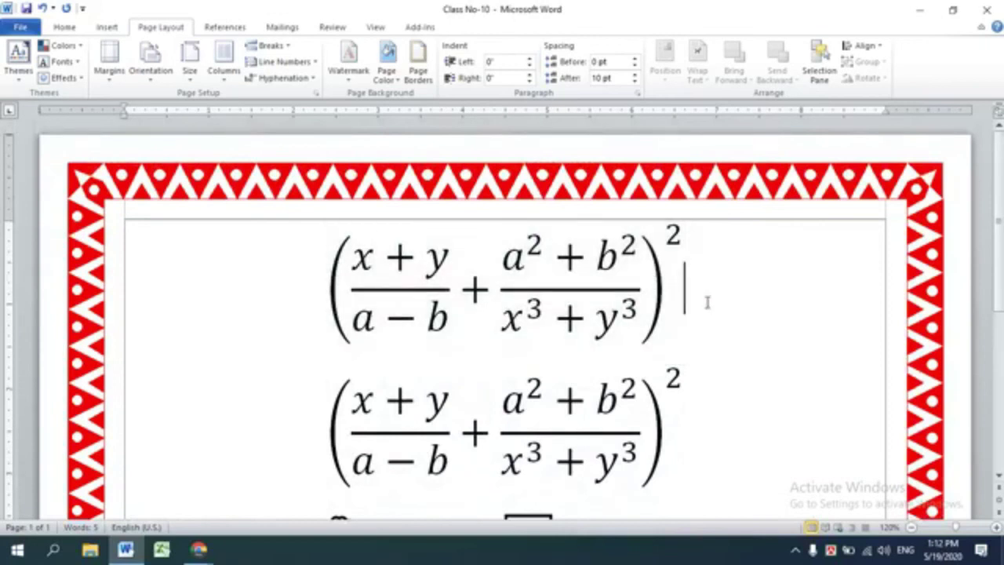
click(706, 303)
Step: Swap the page border for a different, wider art pattern coloured teal
click(417, 64)
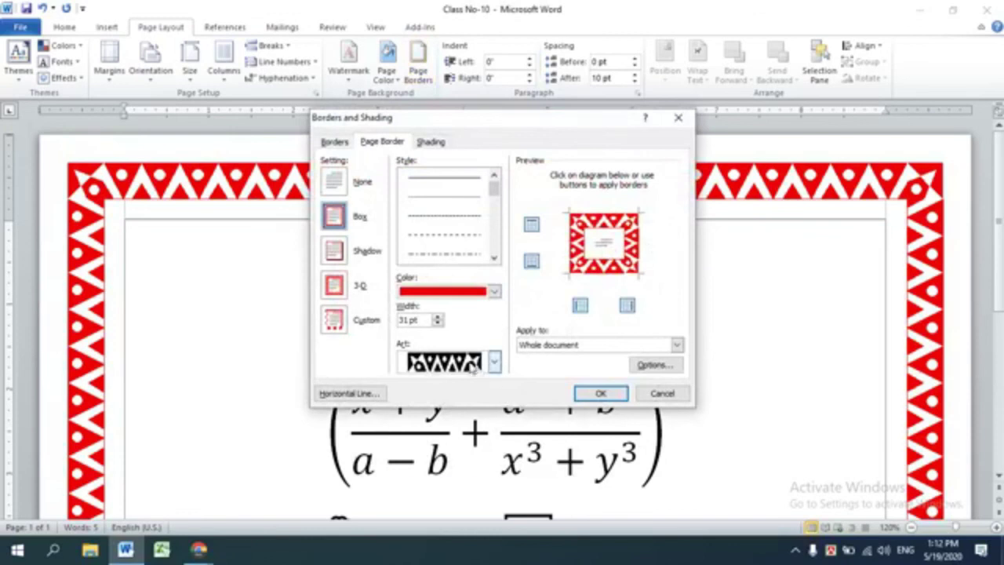
click(470, 363)
scroll(469, 380, down, 2)
scroll(469, 380, down, 2)
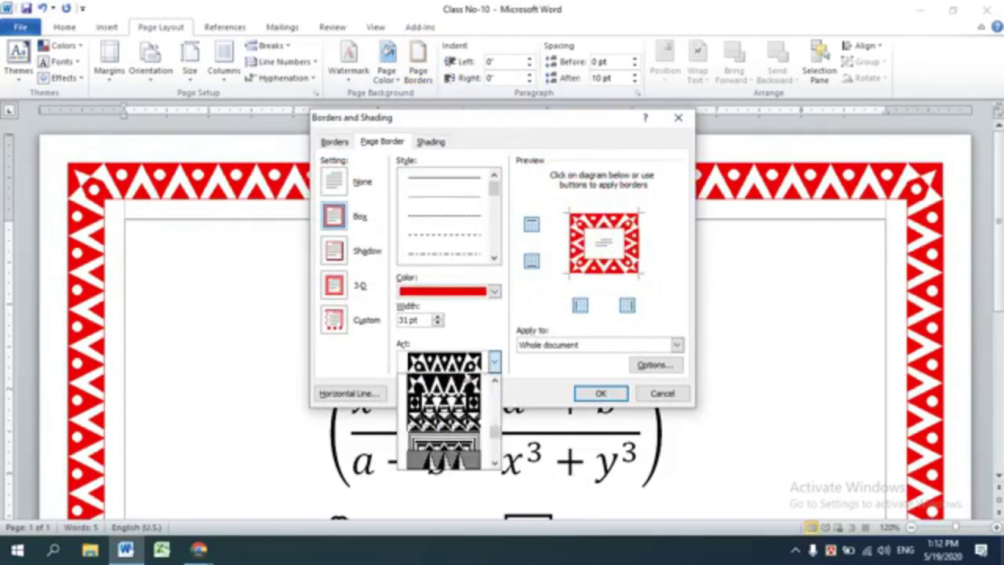
click(447, 444)
click(438, 317)
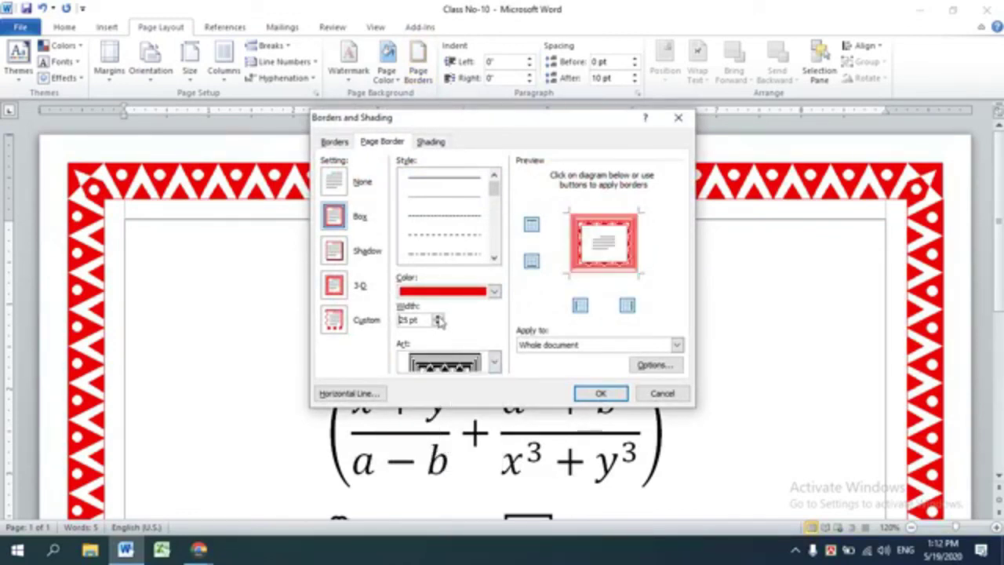
click(441, 294)
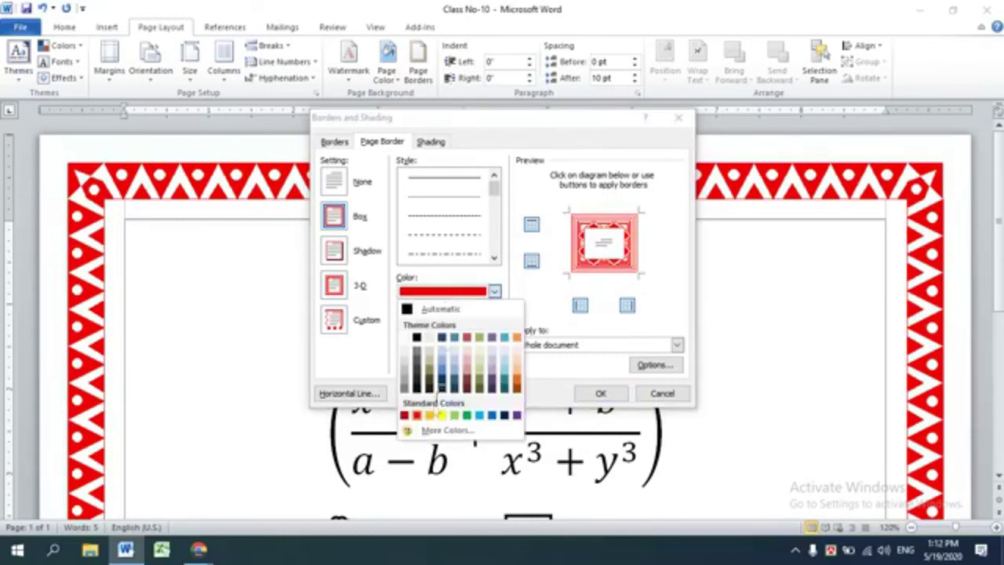
click(504, 386)
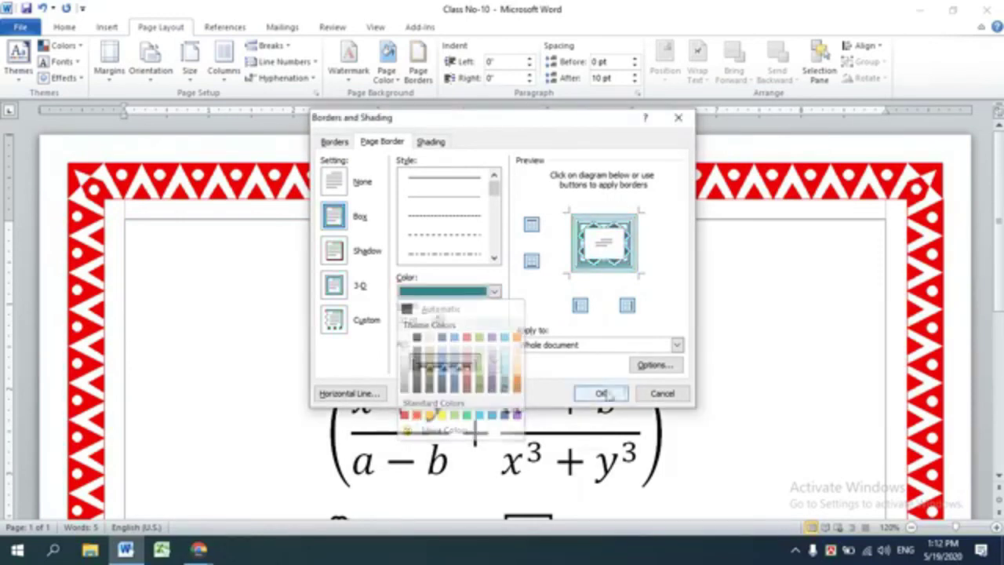
click(601, 393)
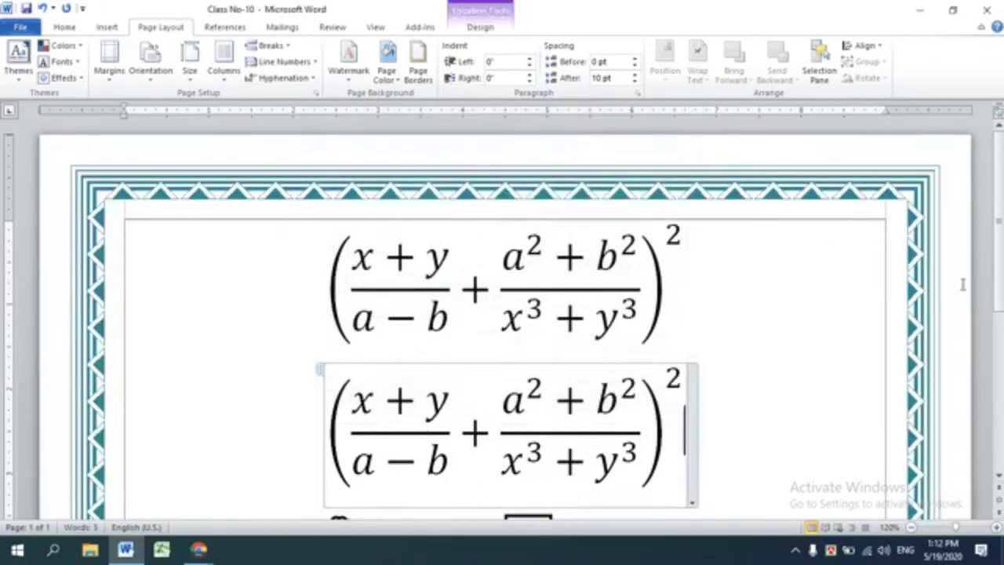
Step: Move the insertion point out of the equation and along the symbol line
scroll(757, 398, down, 5)
scroll(758, 398, down, 3)
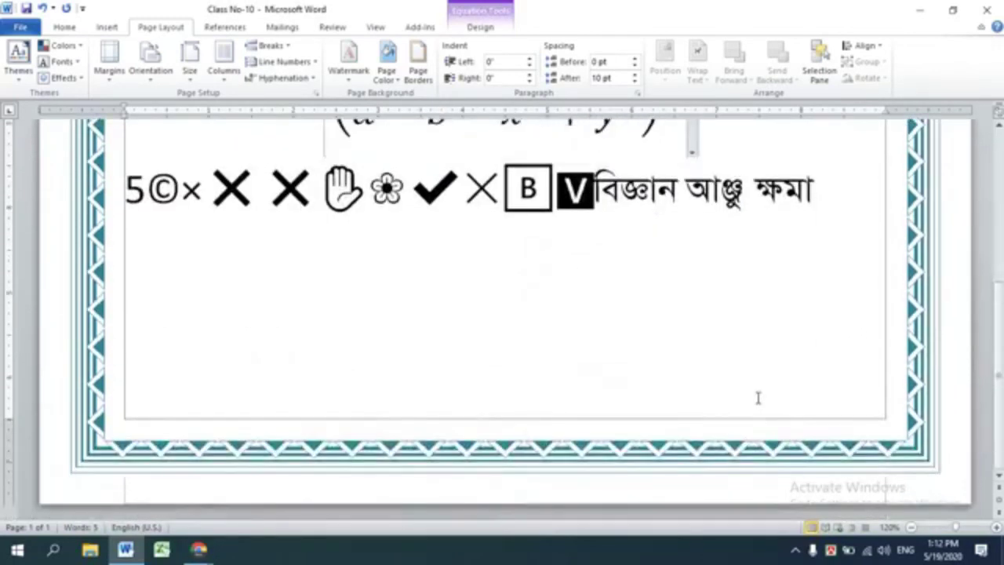
scroll(758, 397, up, 6)
scroll(758, 397, up, 3)
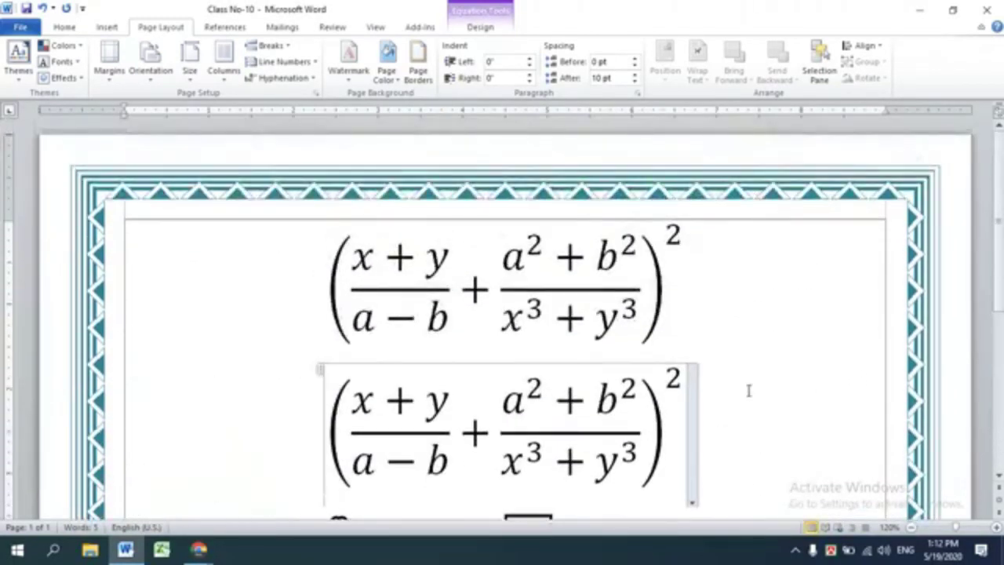
click(761, 358)
scroll(749, 374, down, 4)
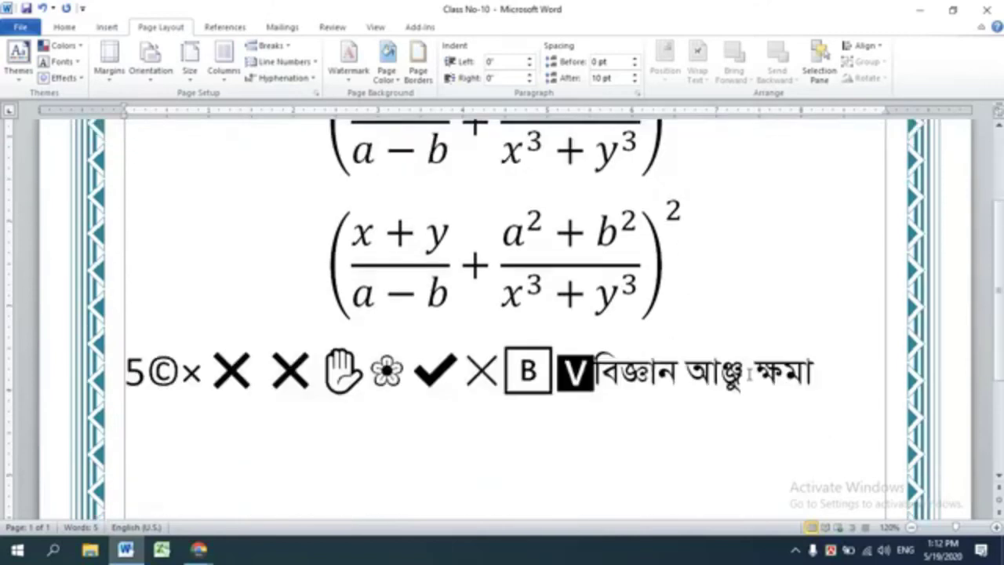
scroll(749, 374, down, 4)
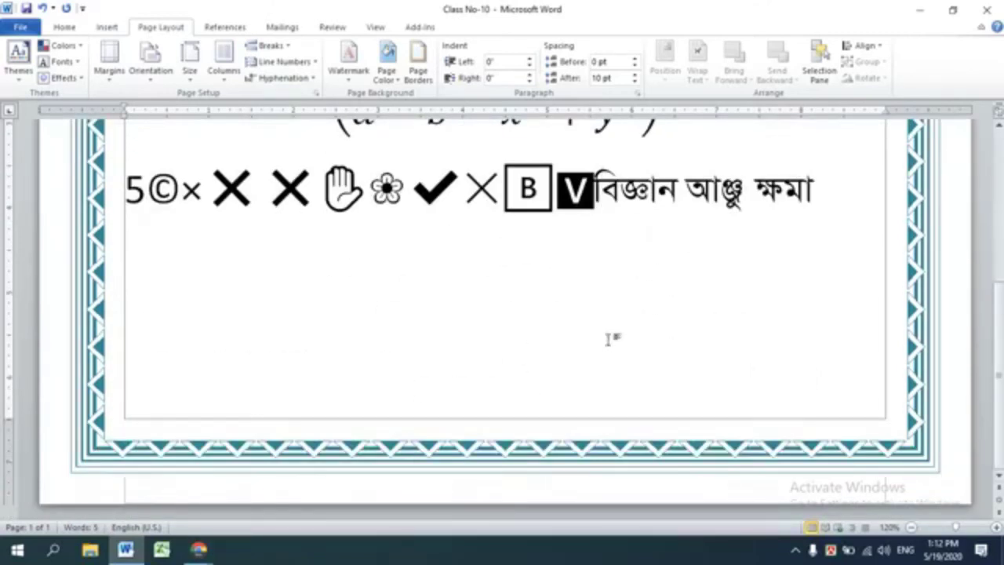
key(Right)
key(Right)
key(Right)
Step: Minimize Word and the browser, then open the Live Class Presentation slides
click(919, 12)
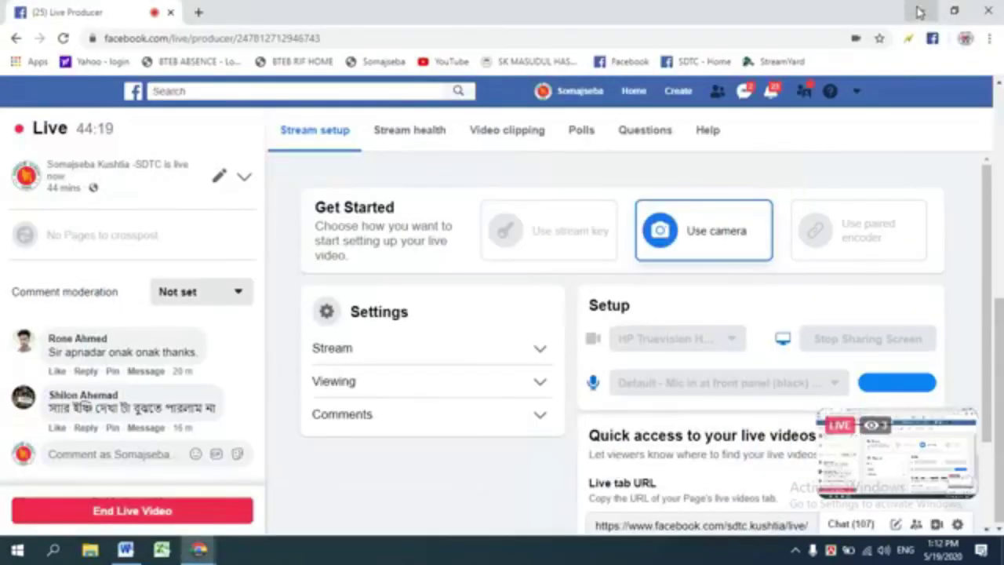
click(916, 9)
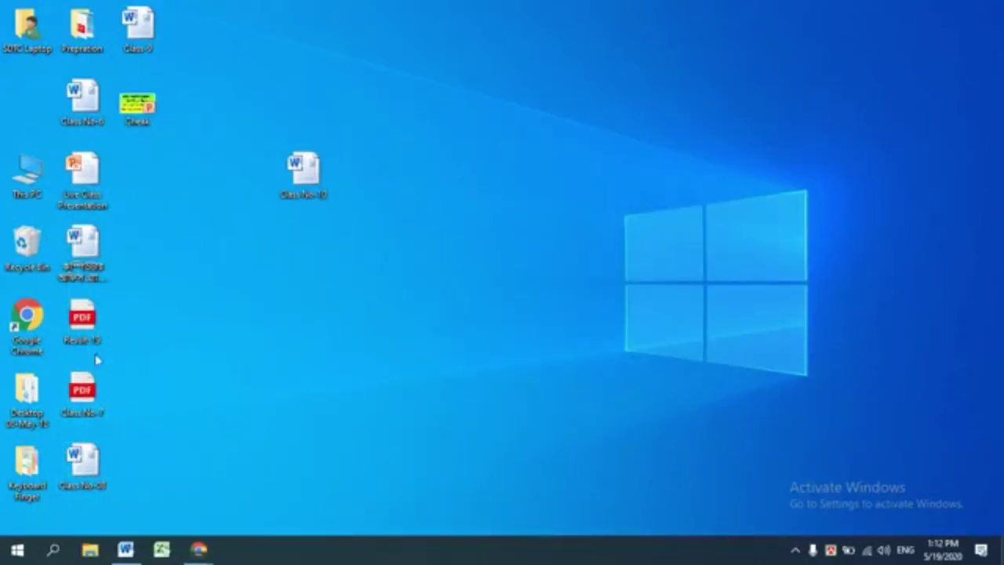
double_click(81, 180)
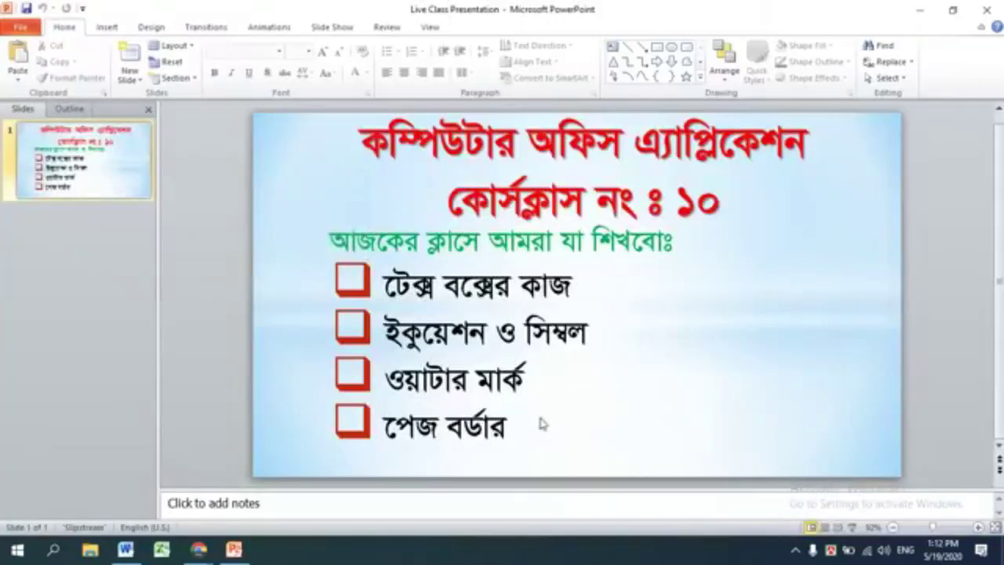
click(445, 291)
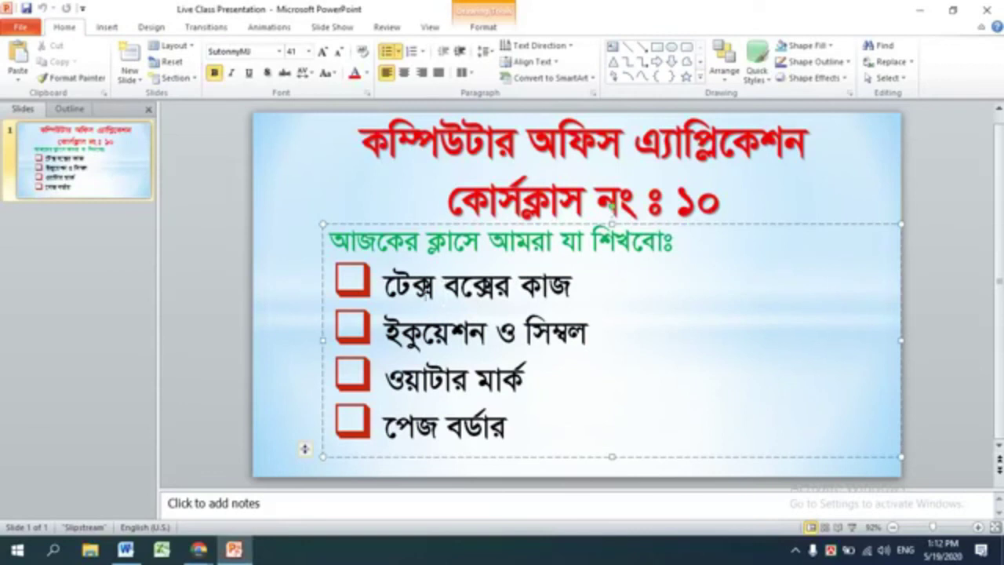
Step: Back in Word, draw a text box on the left below the symbol line
click(128, 553)
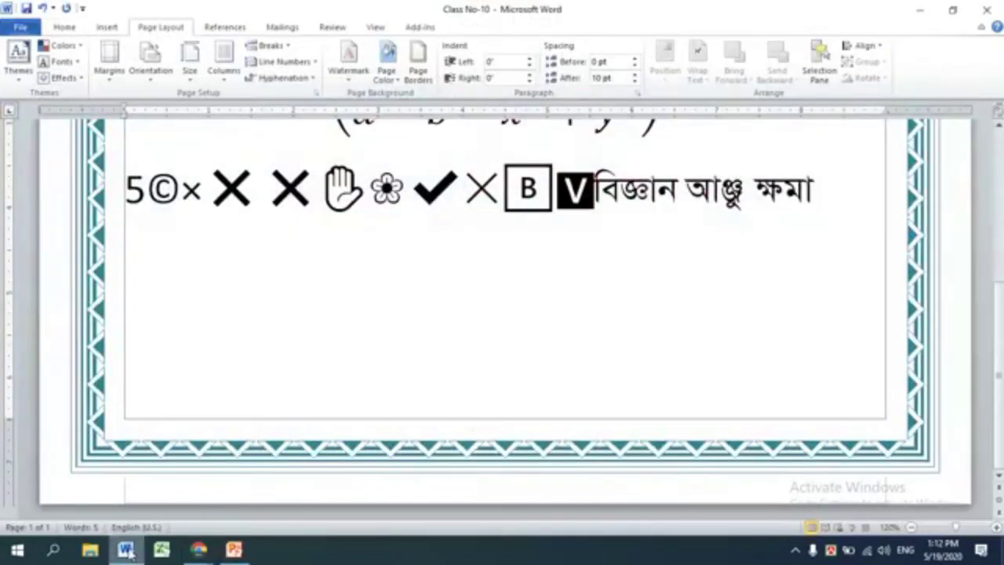
click(177, 323)
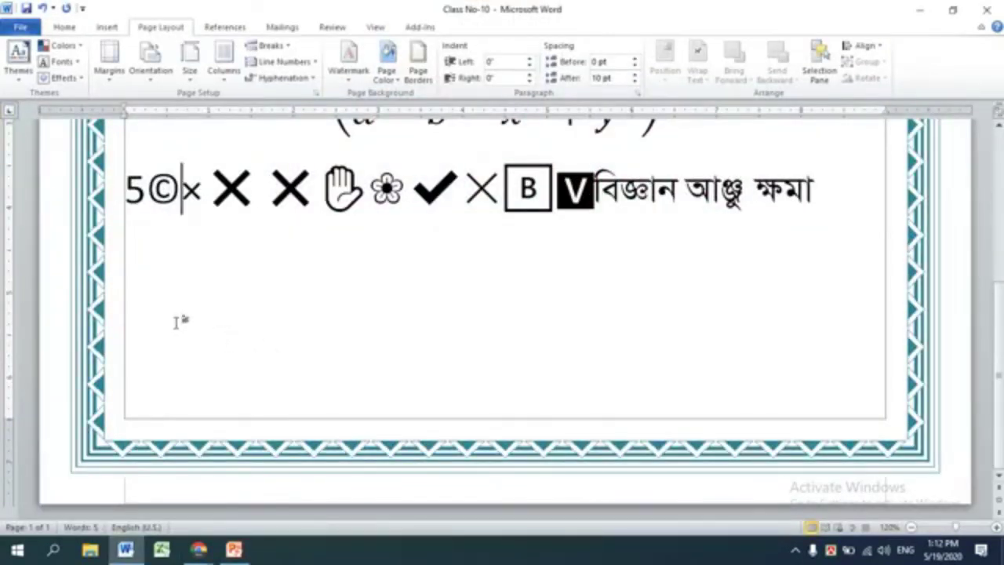
click(106, 26)
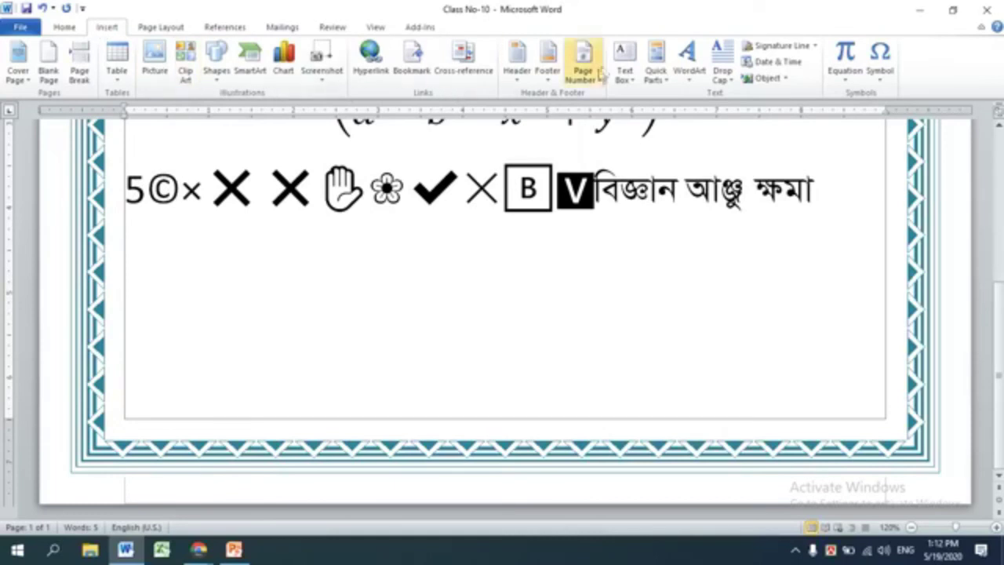
click(624, 67)
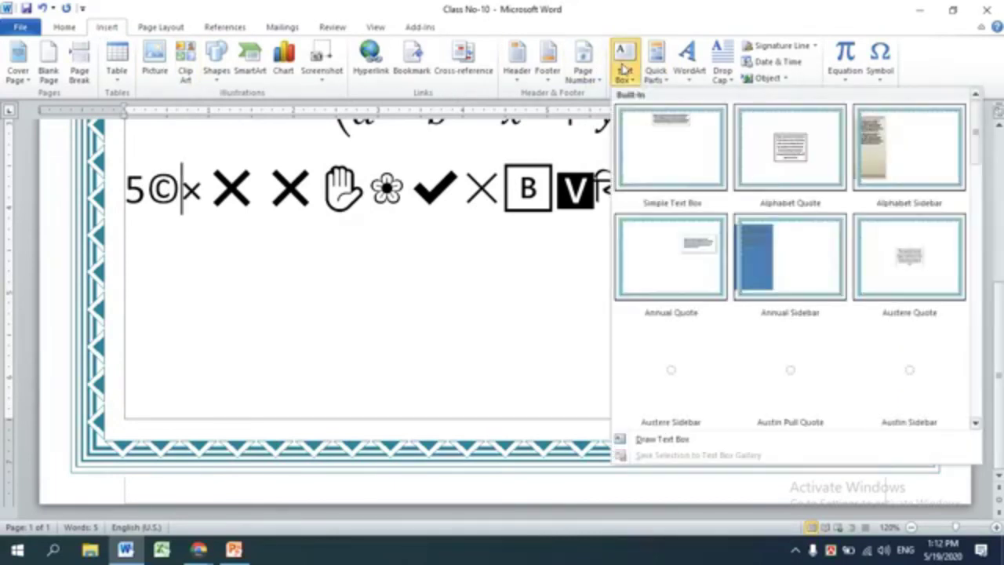
click(652, 443)
drag(158, 259, 390, 399)
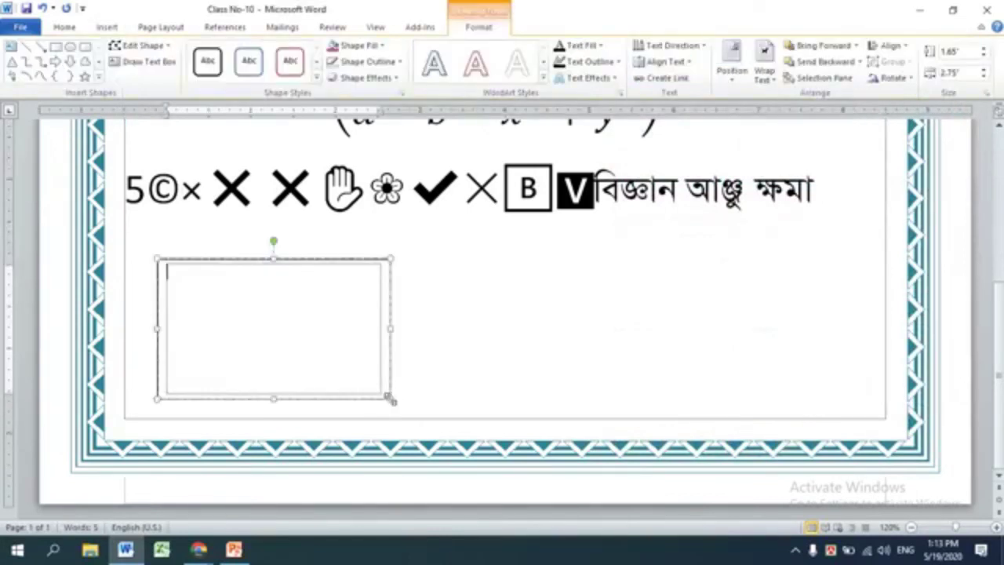
Step: Check the slide's text box topic, then return to Word and deselect the new box
click(234, 549)
click(443, 288)
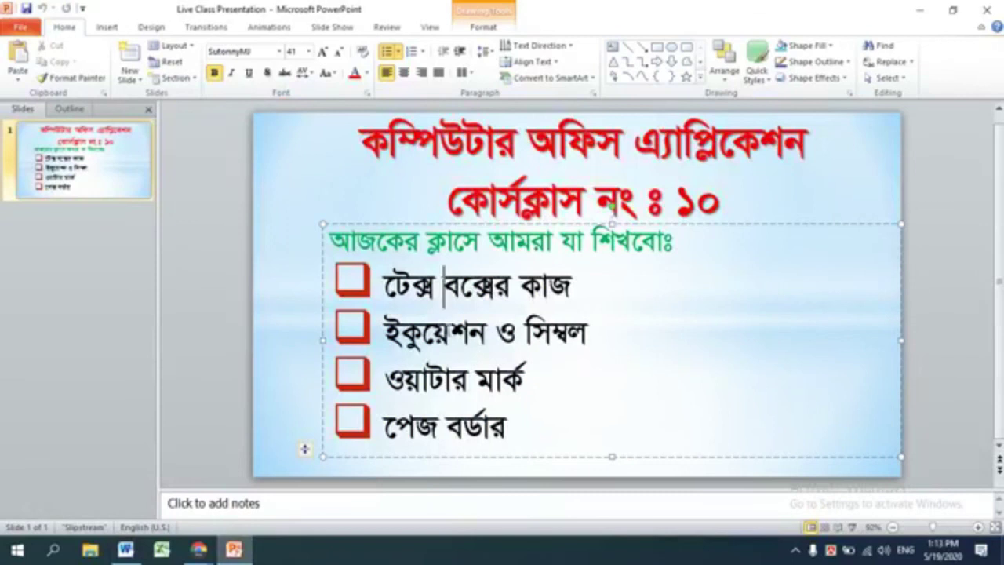
click(125, 549)
click(537, 304)
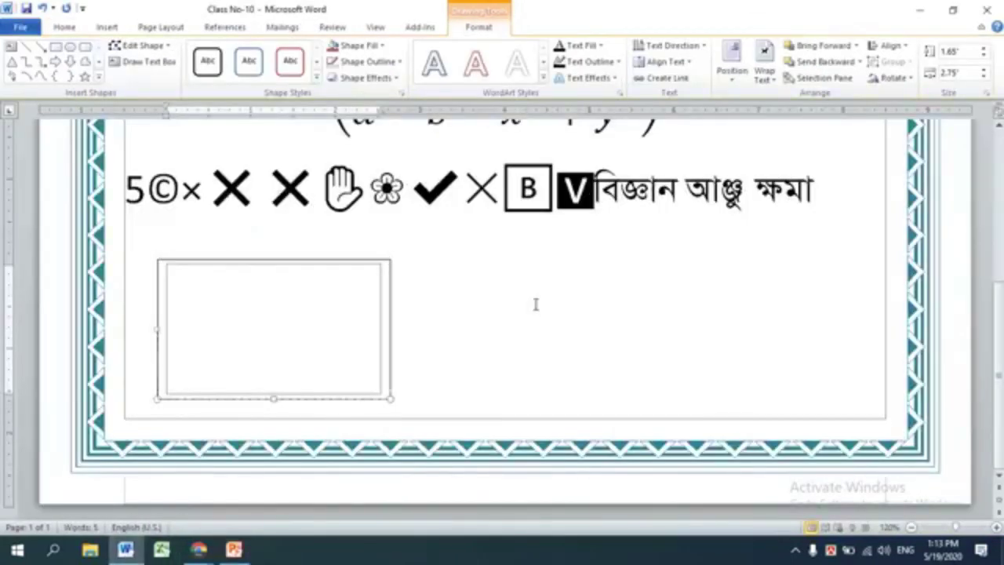
click(473, 308)
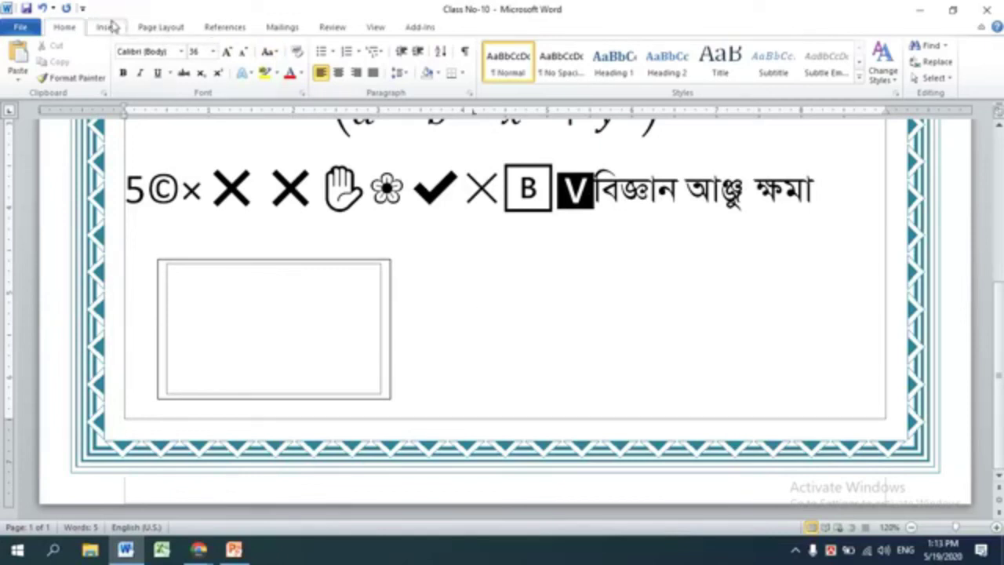
click(110, 27)
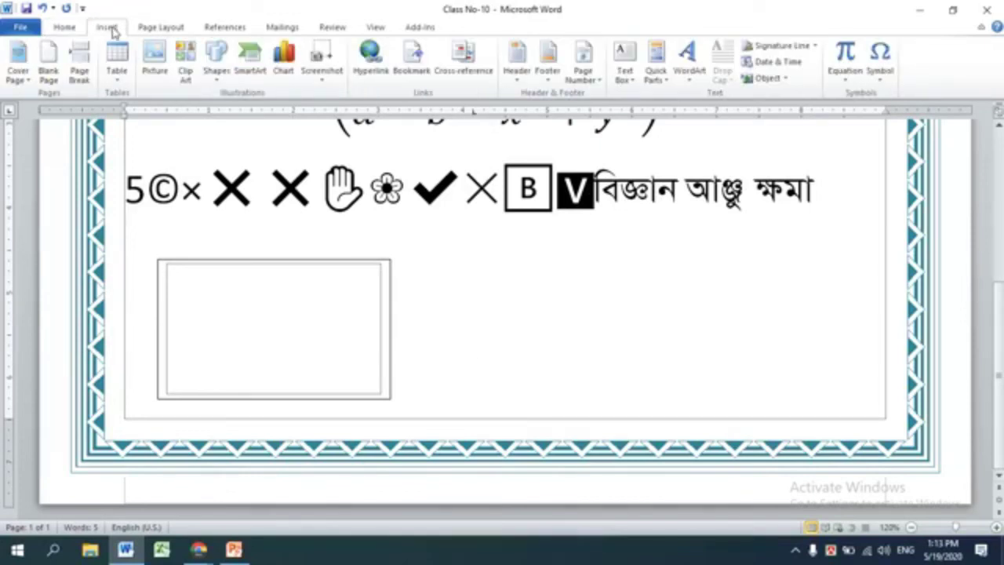
Step: Insert the ready-made Binomial Theorem equation and select the empty text box
click(846, 78)
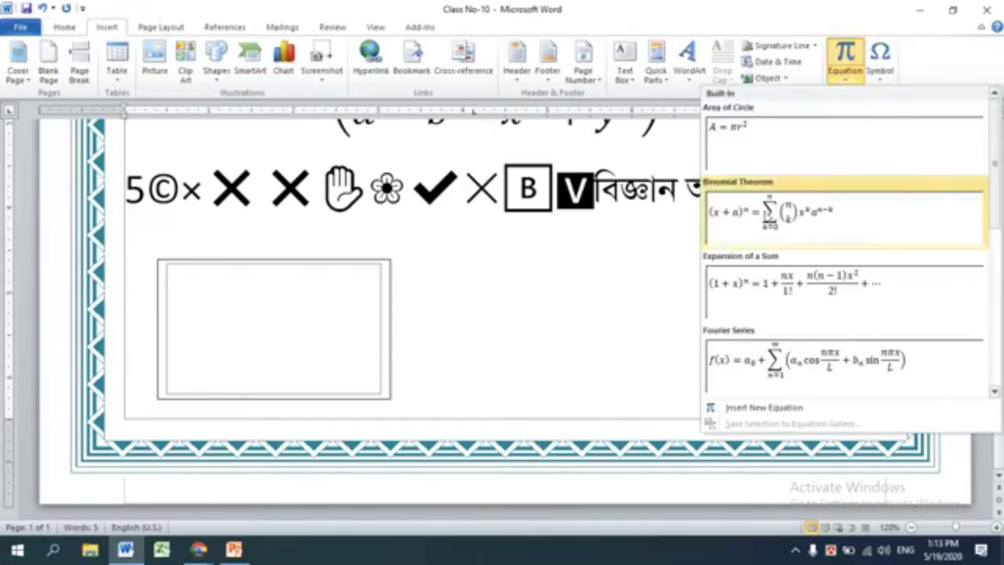
click(764, 212)
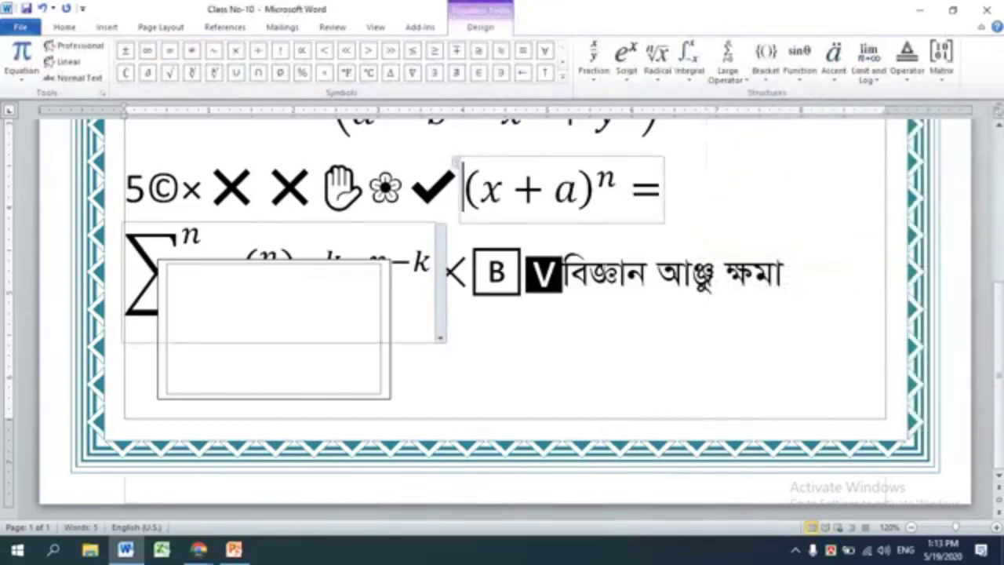
click(630, 331)
click(374, 314)
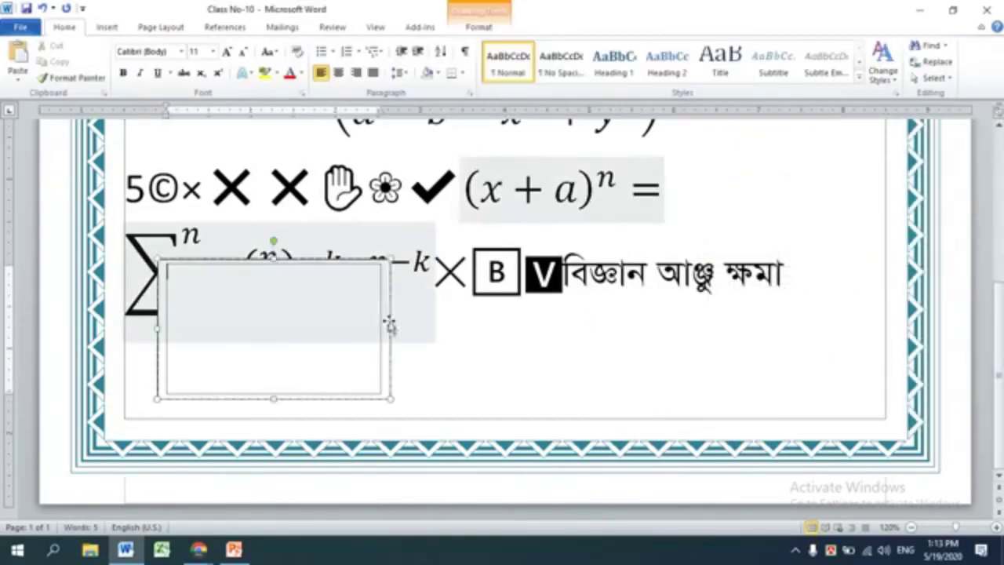
click(390, 325)
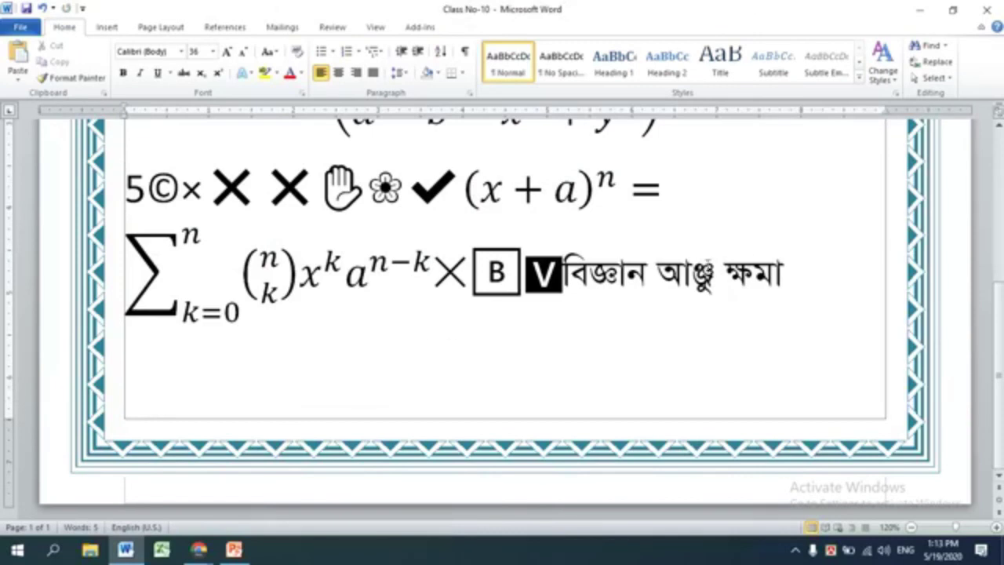
Step: Delete the stray boxed letters, Bengali words and × symbol, then exit the equation
drag(857, 266, 496, 270)
key(BackSpace)
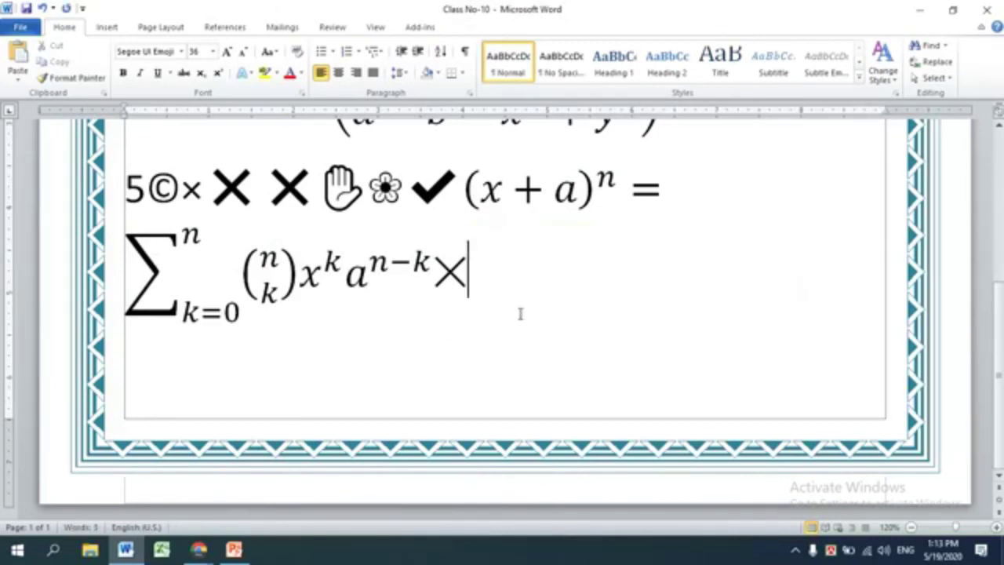
key(BackSpace)
key(BackSpace)
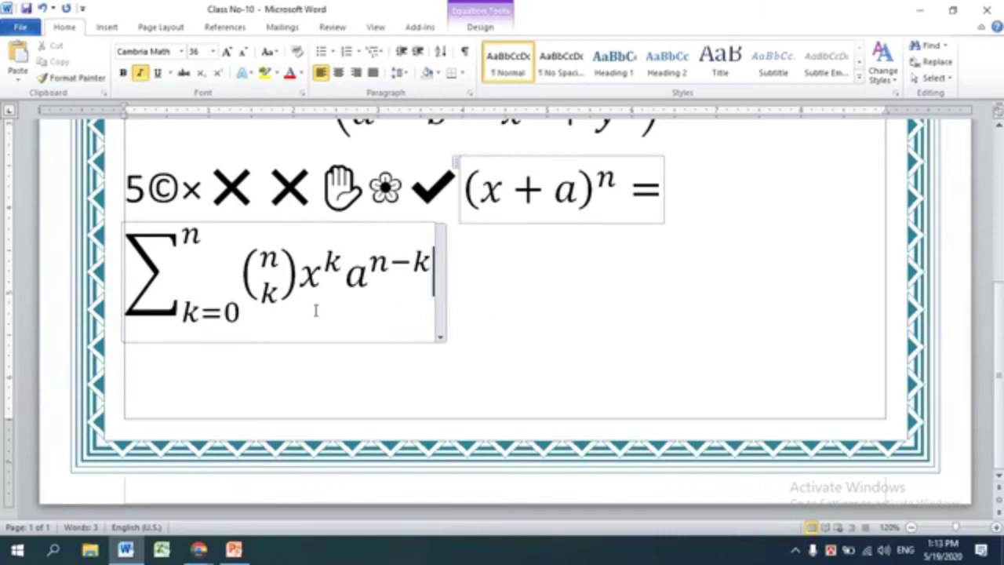
click(313, 309)
click(534, 309)
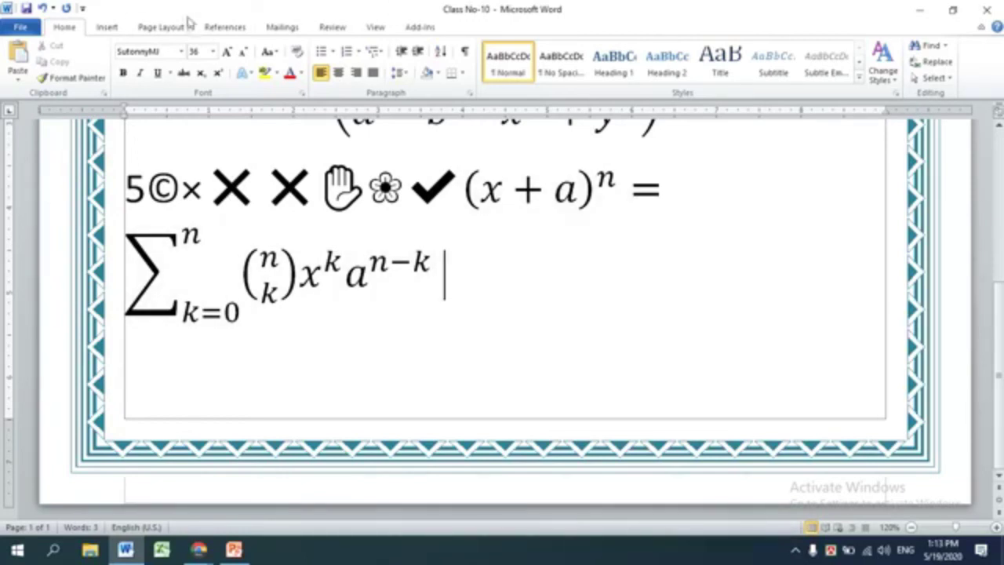
click(109, 29)
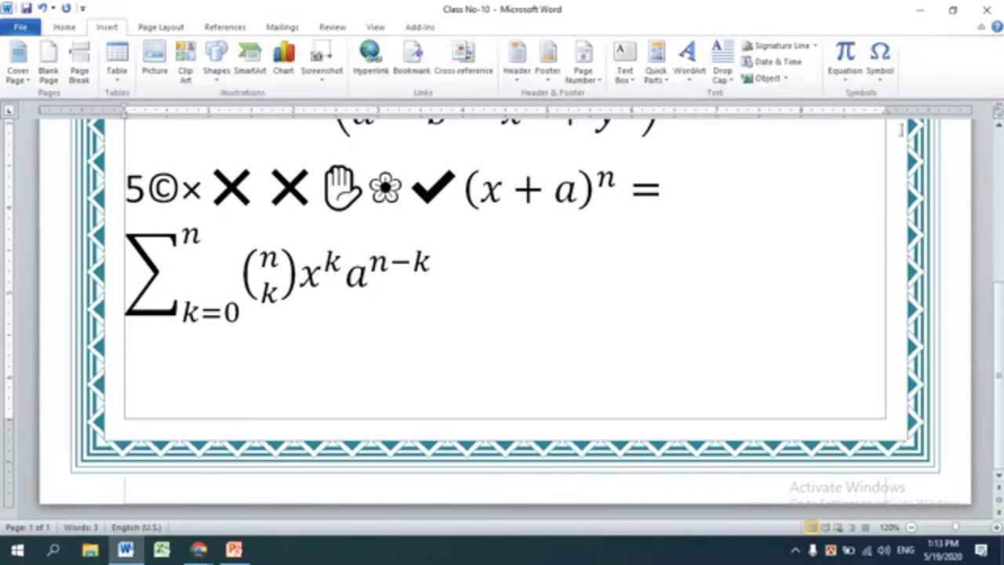
Step: Recolour the art page border standard Red, then switch to the PowerPoint presentation
click(162, 27)
click(350, 85)
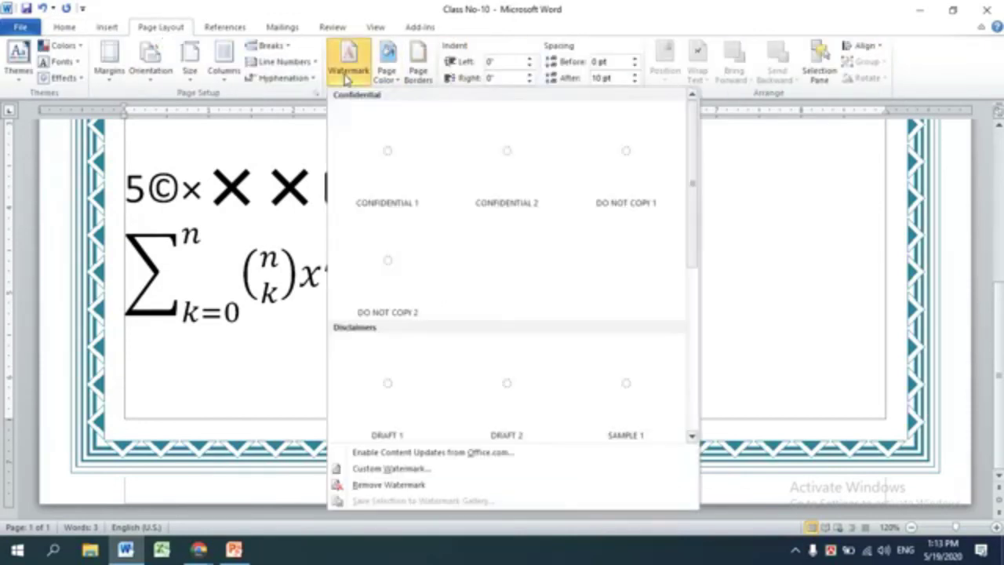
click(420, 69)
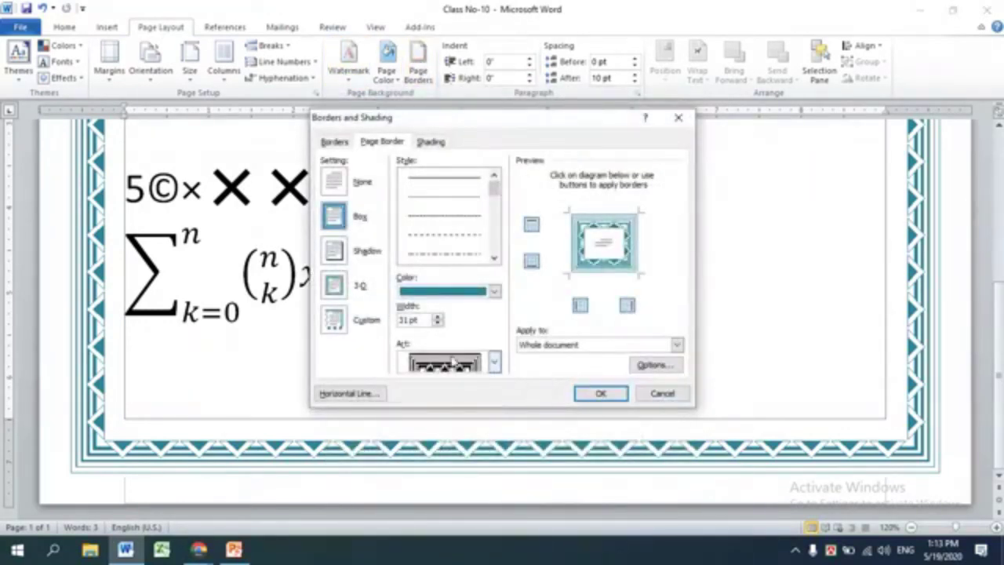
click(438, 291)
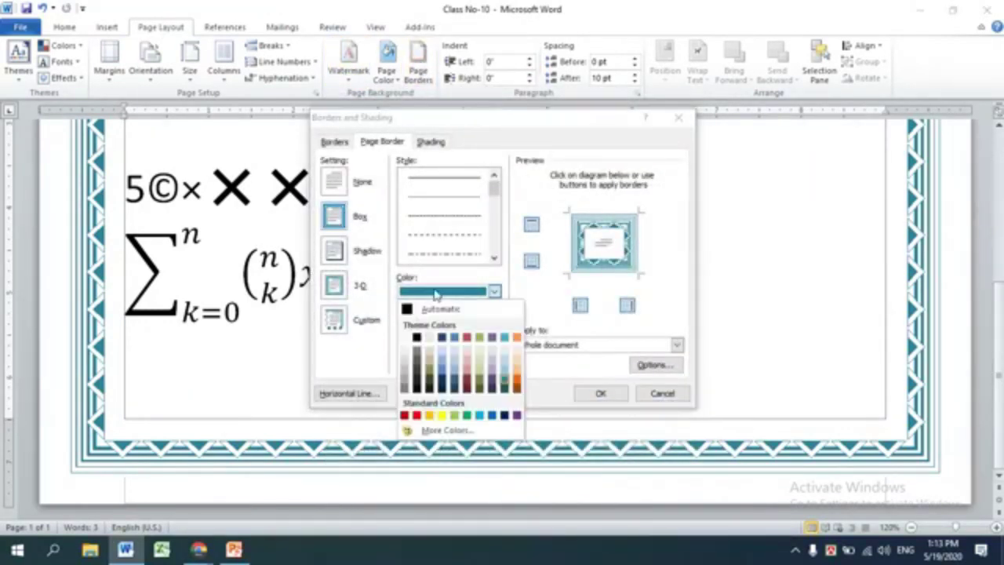
click(417, 414)
click(598, 394)
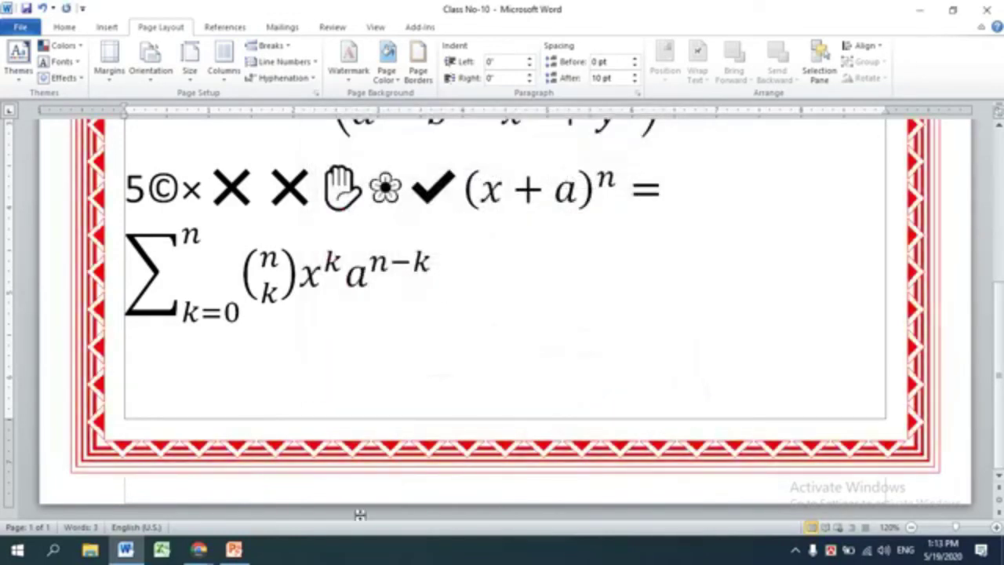
click(232, 551)
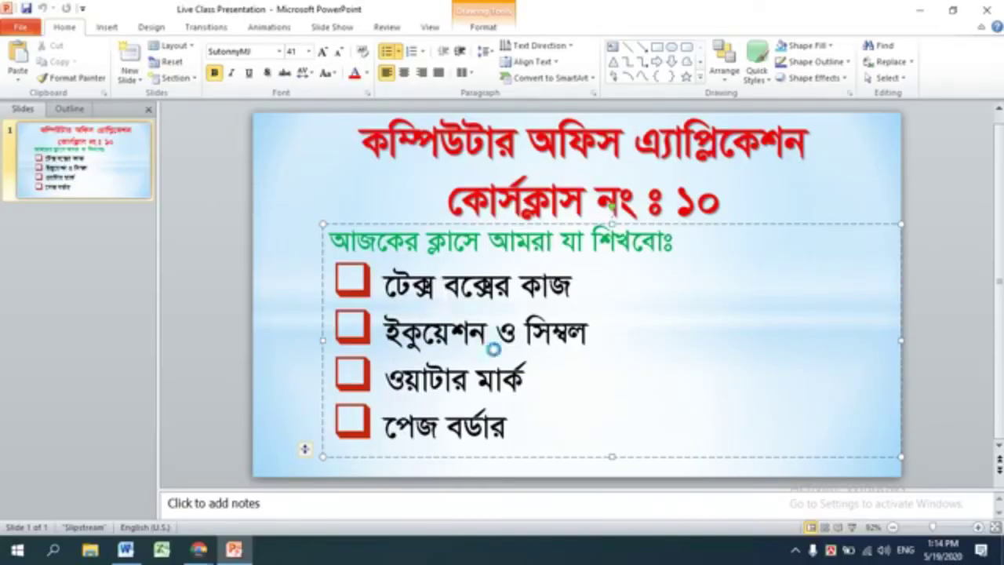
Step: Run the topics slide full screen twice with F5 and Esc, then minimize PowerPoint
key(F5)
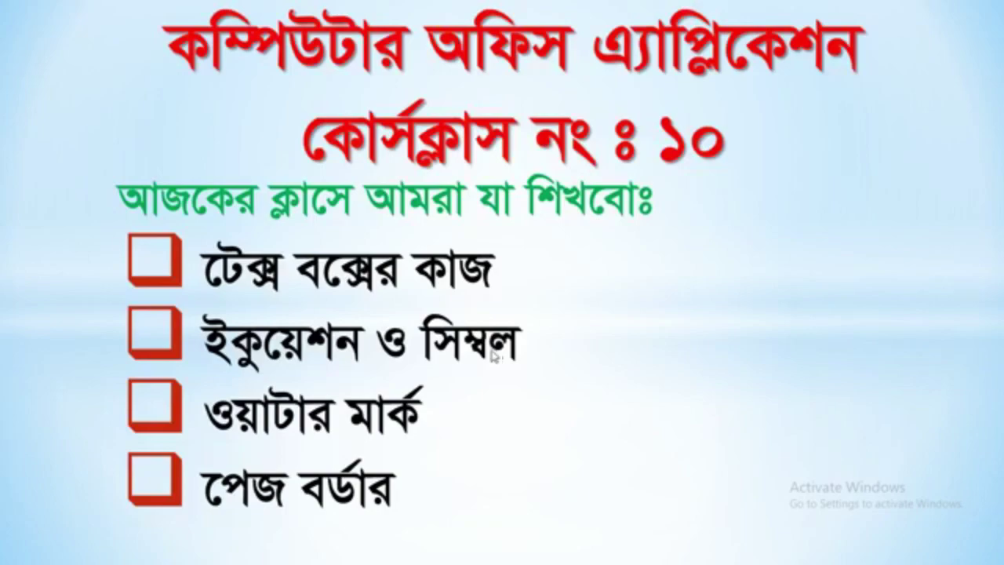
key(Escape)
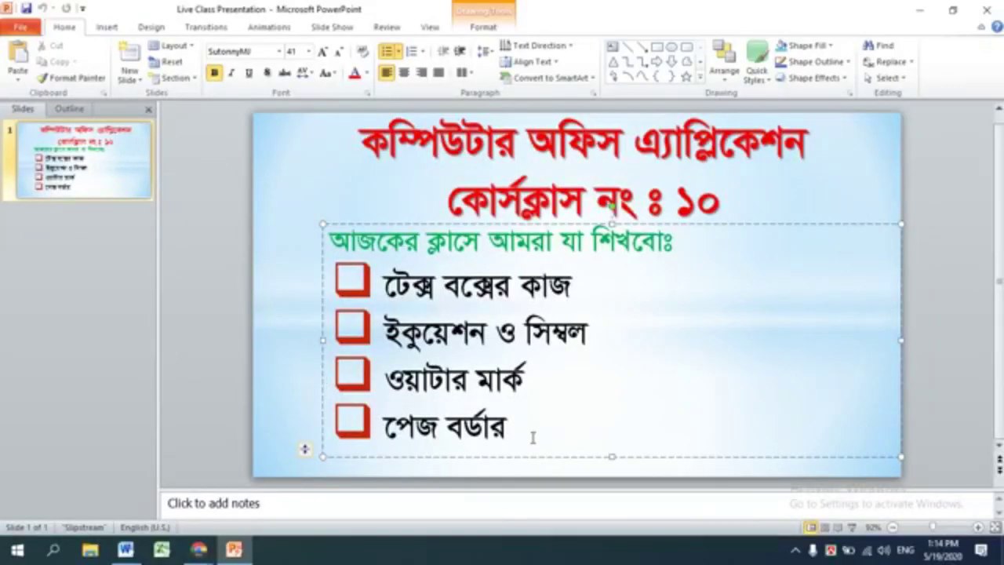
click(533, 431)
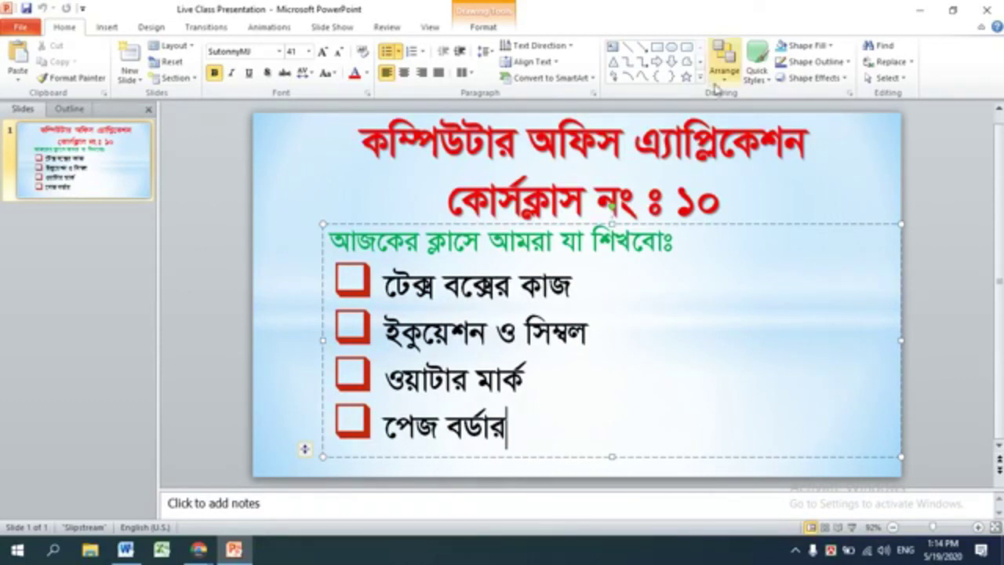
key(F5)
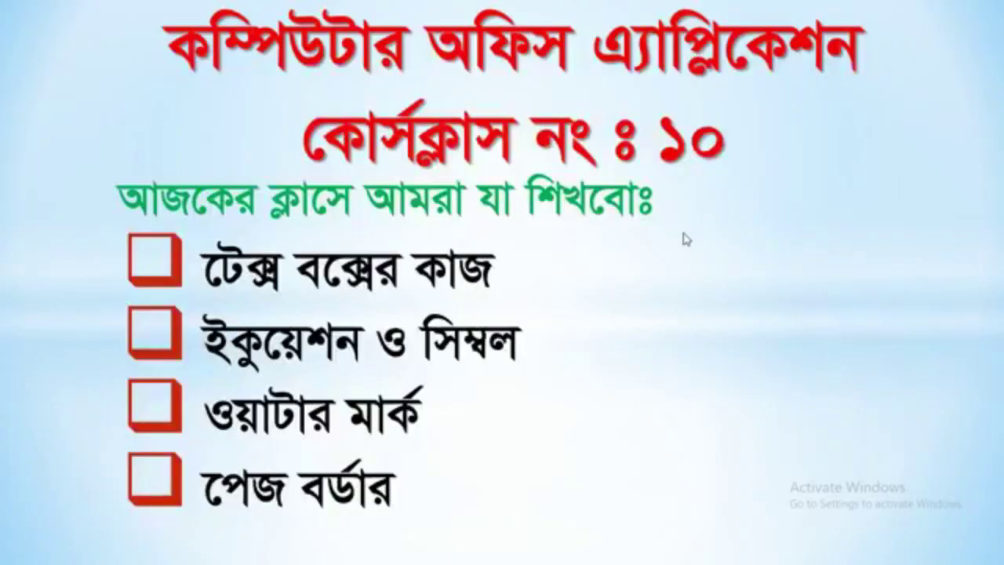
key(Escape)
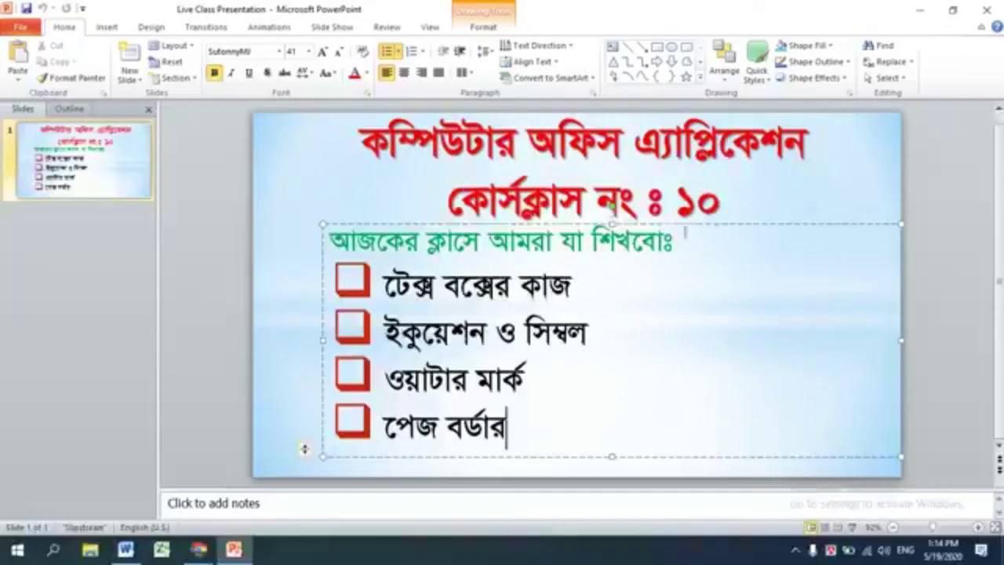
click(921, 14)
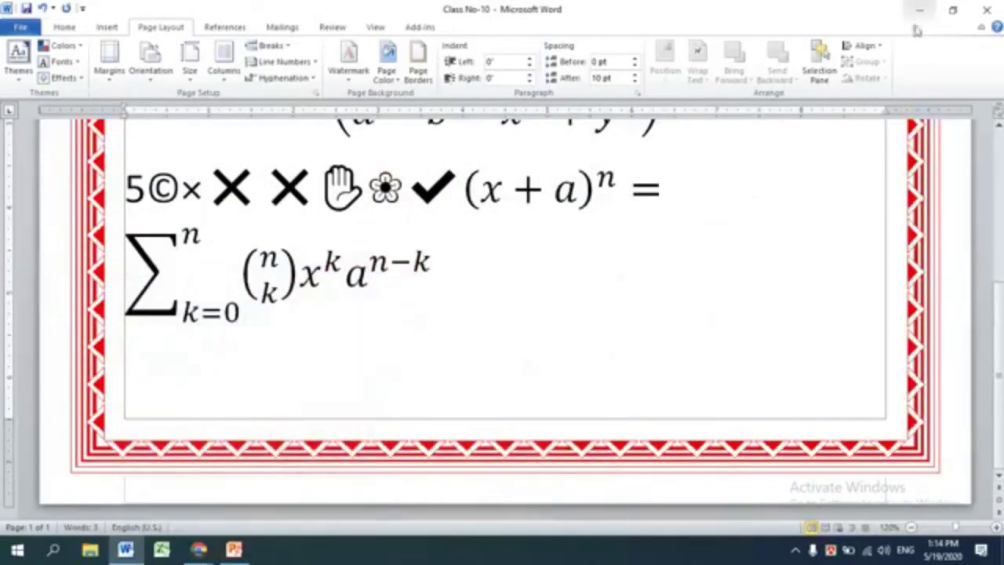
Step: Preview the red-bordered equation page in Print view and return to the document
scroll(647, 238, up, 5)
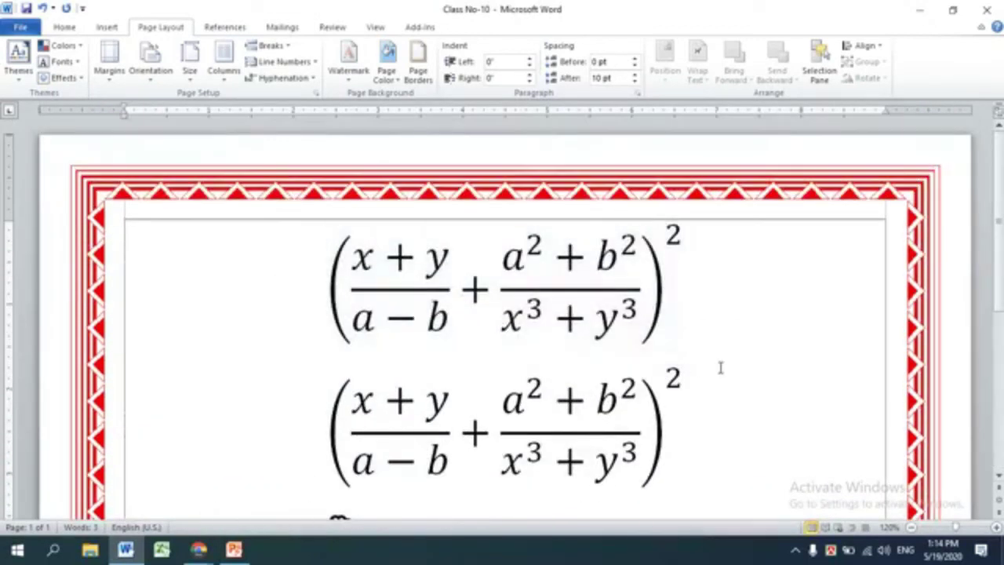
scroll(719, 365, down, 5)
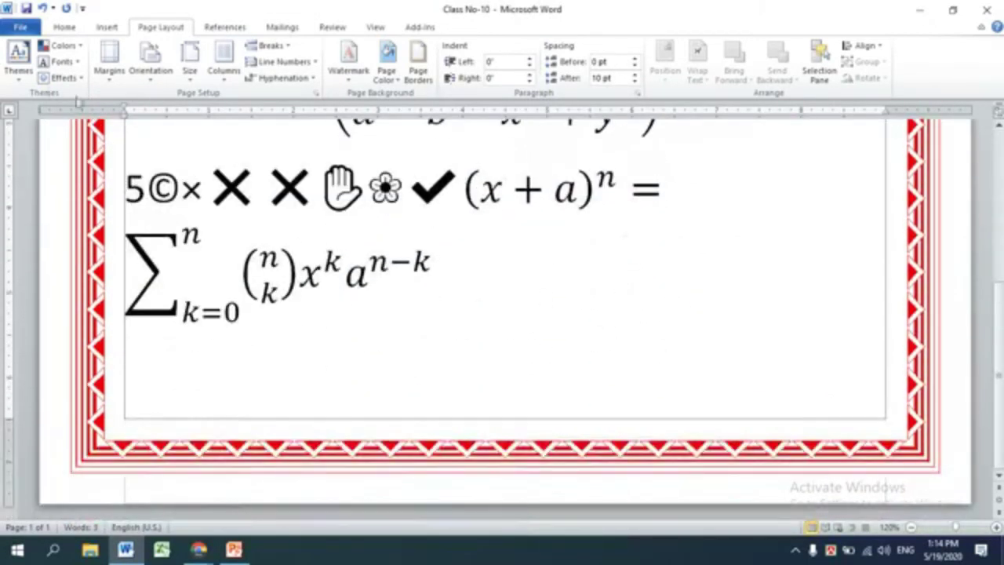
click(21, 27)
click(25, 221)
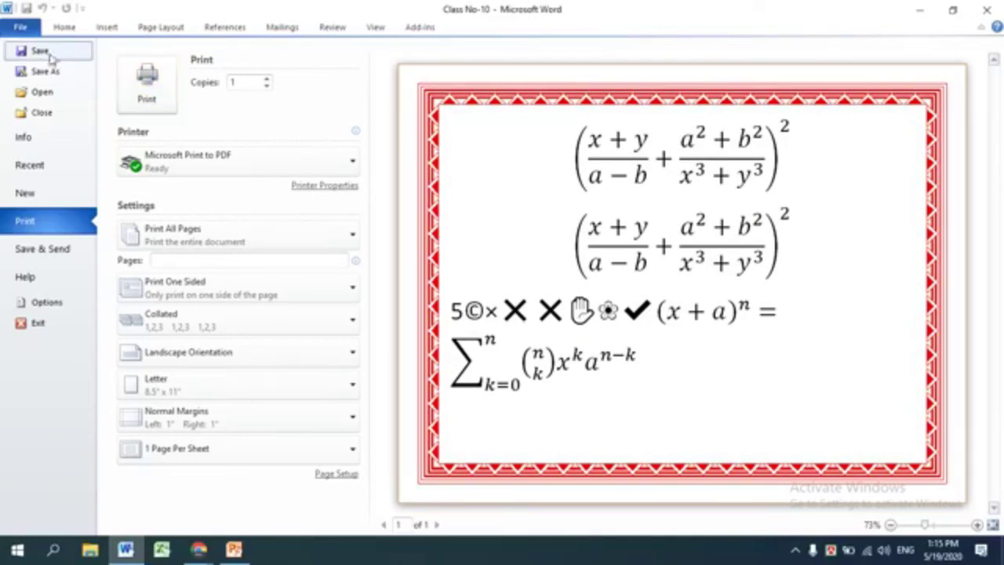
click(19, 28)
Step: Save the Class No-10 document and close Word
click(19, 28)
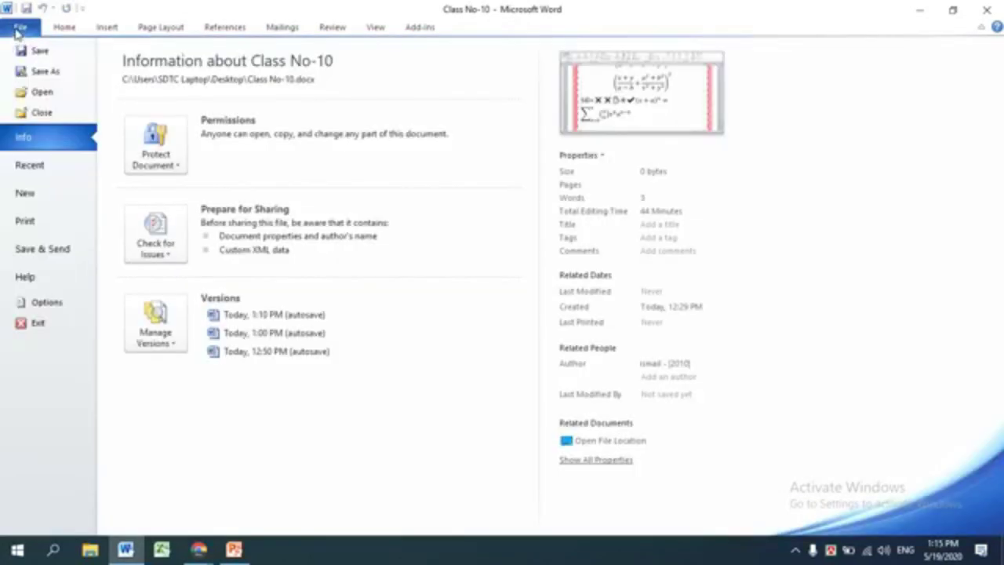
click(37, 52)
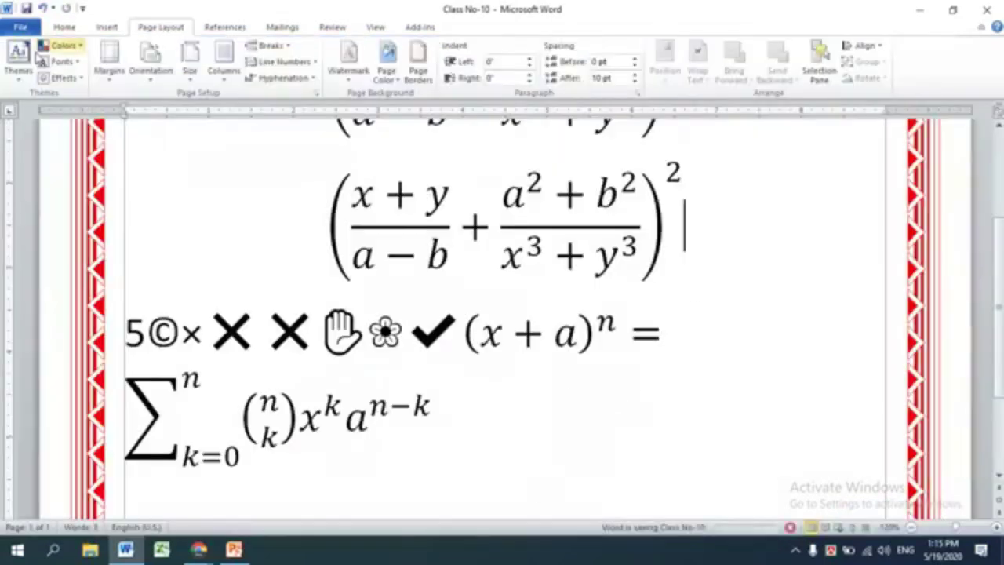
click(987, 9)
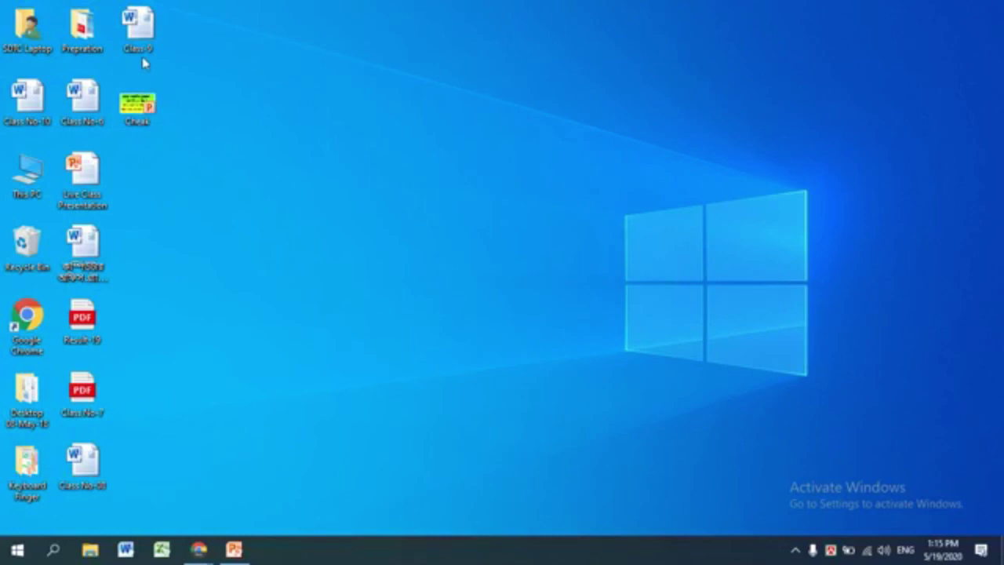
Step: Open and close the Class-9 document, then move the Class No-10 icon to mid-desktop
double_click(138, 36)
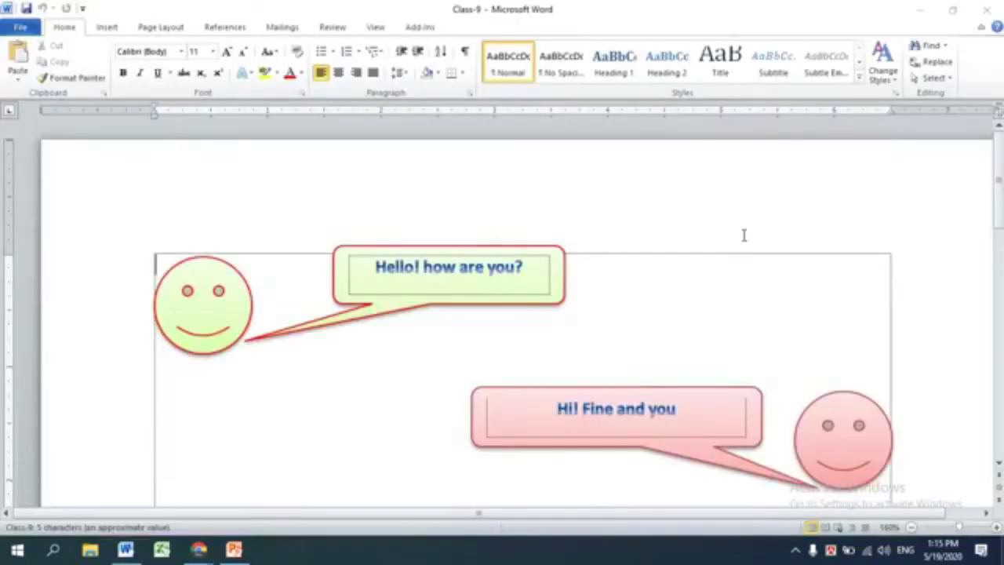
click(989, 6)
drag(30, 110, 308, 209)
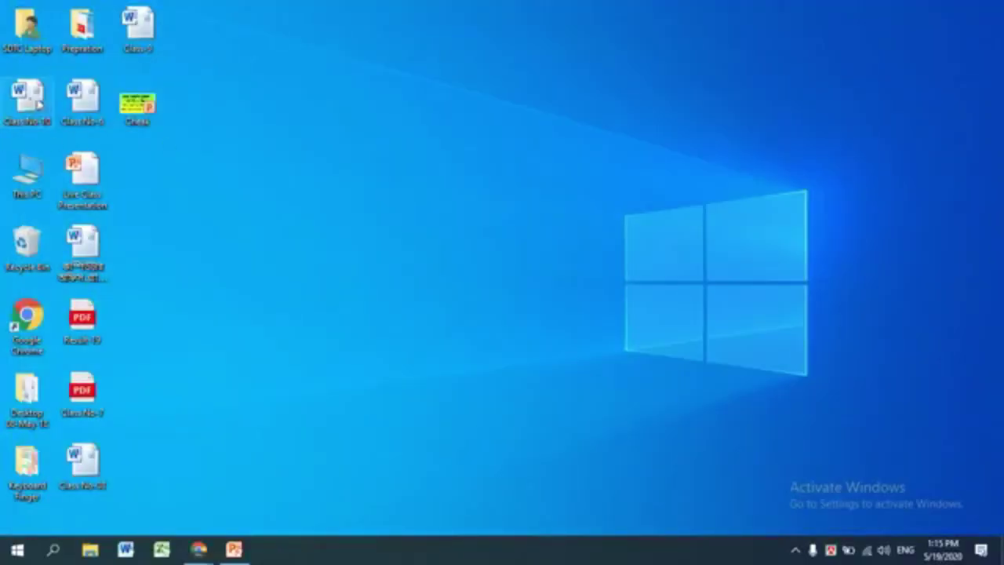
Step: Reopen Class No-10, scroll through the red-bordered page, and close it
double_click(305, 179)
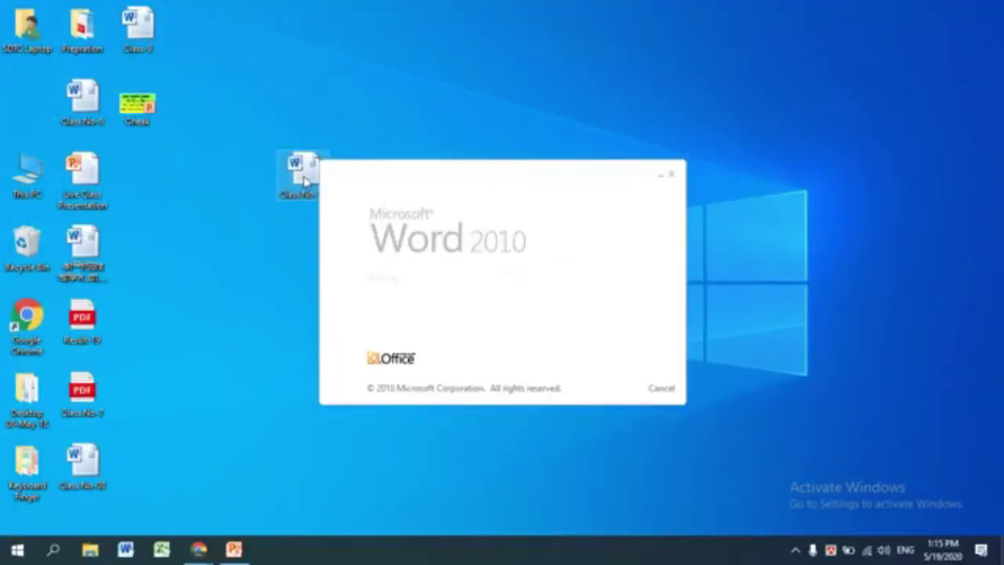
scroll(693, 438, down, 3)
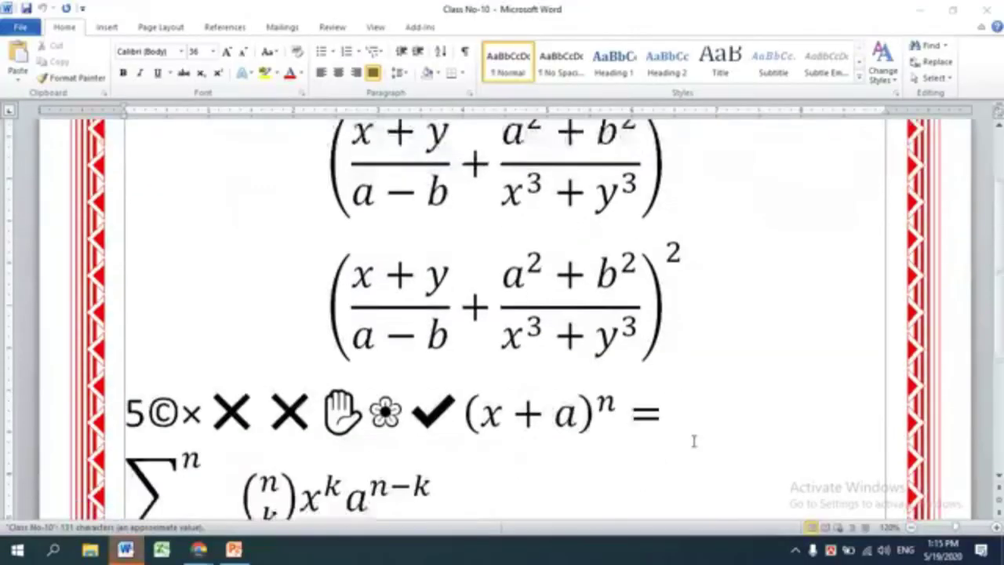
scroll(692, 437, down, 3)
scroll(696, 434, down, 1)
scroll(696, 434, up, 5)
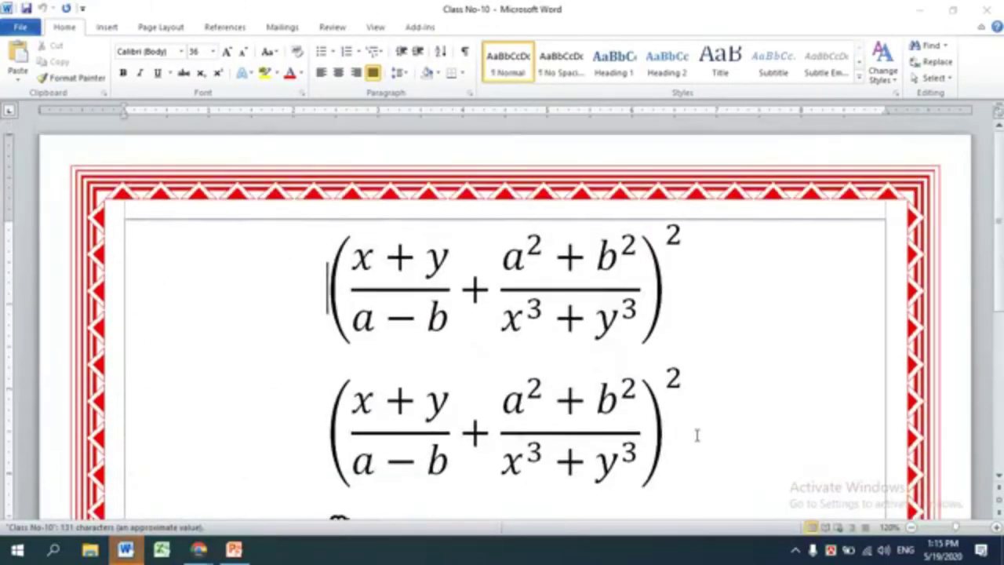
click(994, 11)
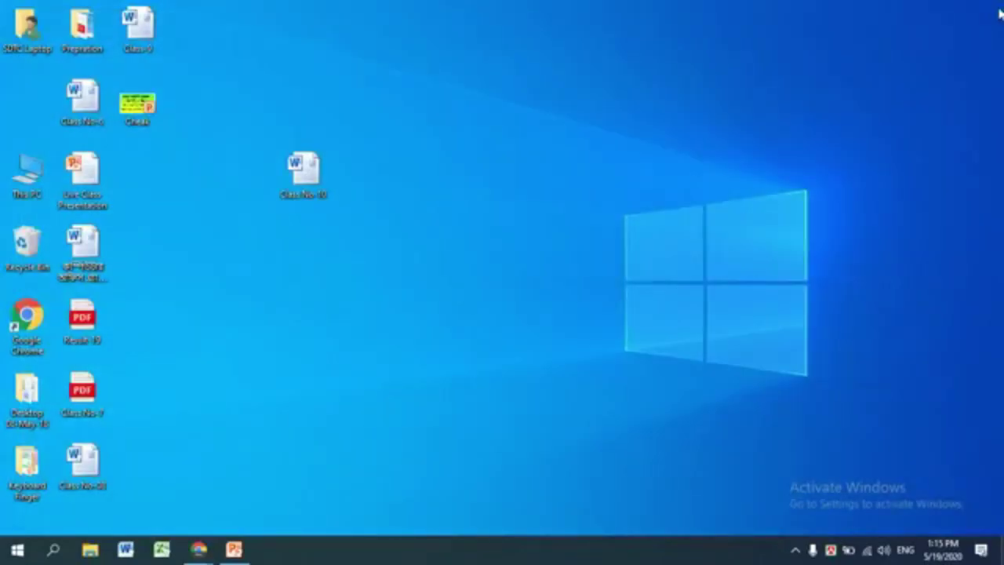
Step: Close the PowerPoint presentation, then launch Excel and maximize the Book1 window
click(233, 549)
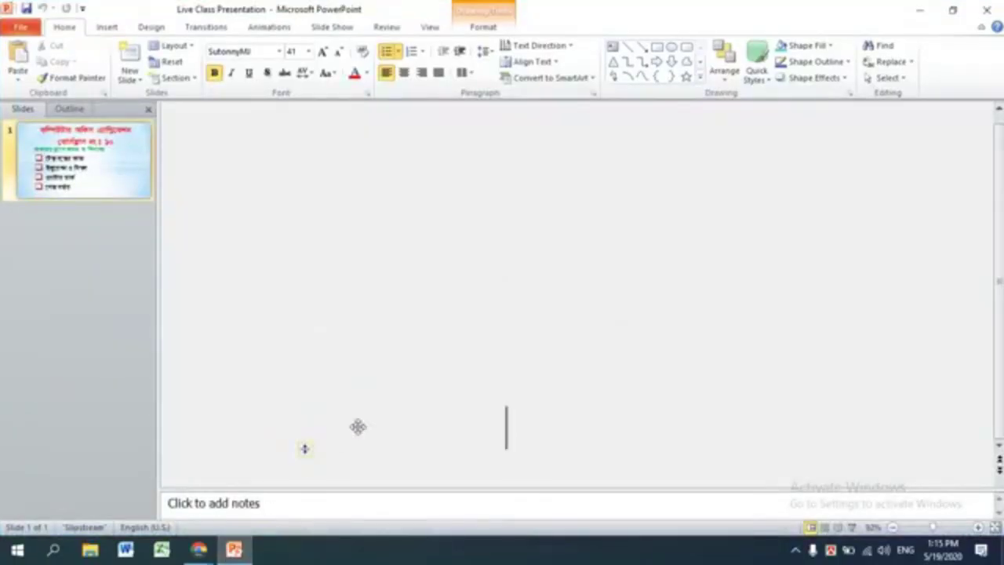
click(985, 9)
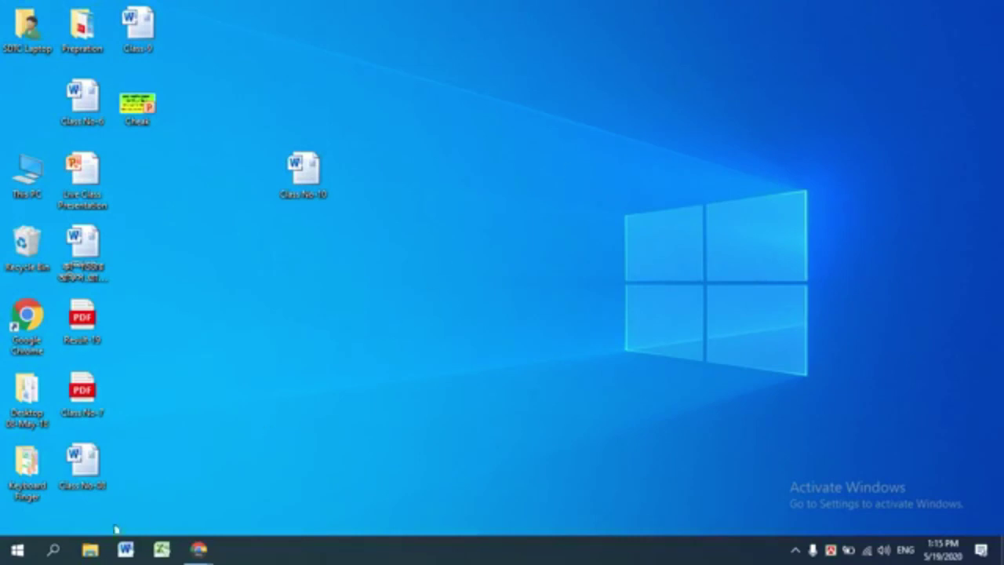
click(163, 551)
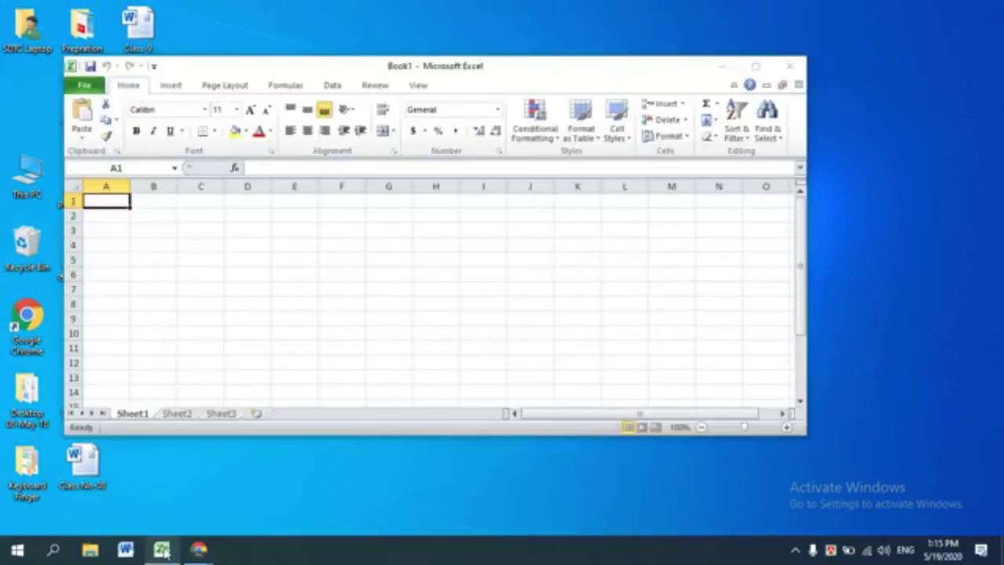
click(755, 66)
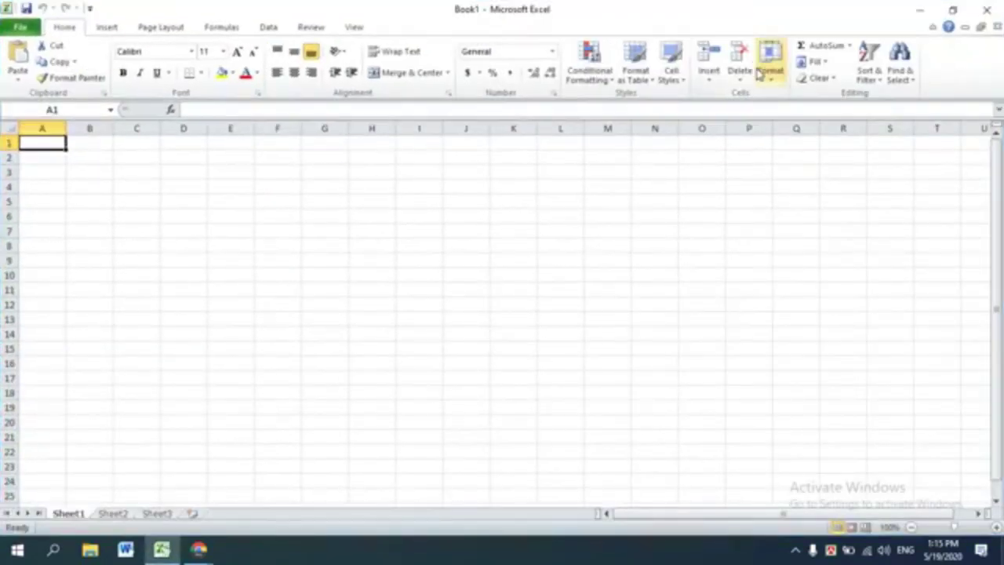